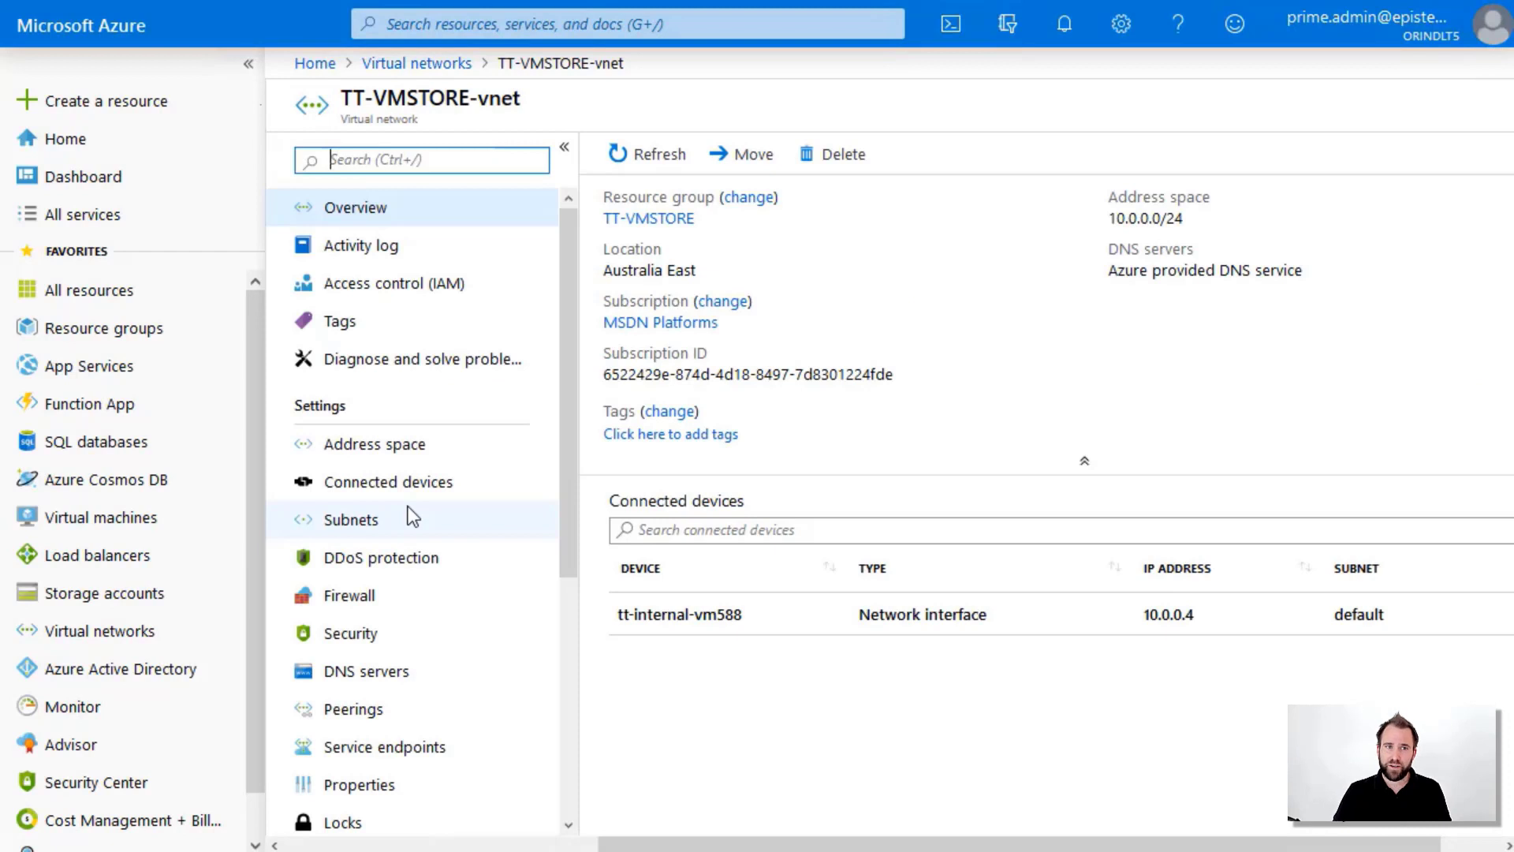
Add a subnet named AzureBastionSubnet with the address range 10.0.1.0/24 to the TT-VMSTORE-vnet virtual network
left_click(412, 518)
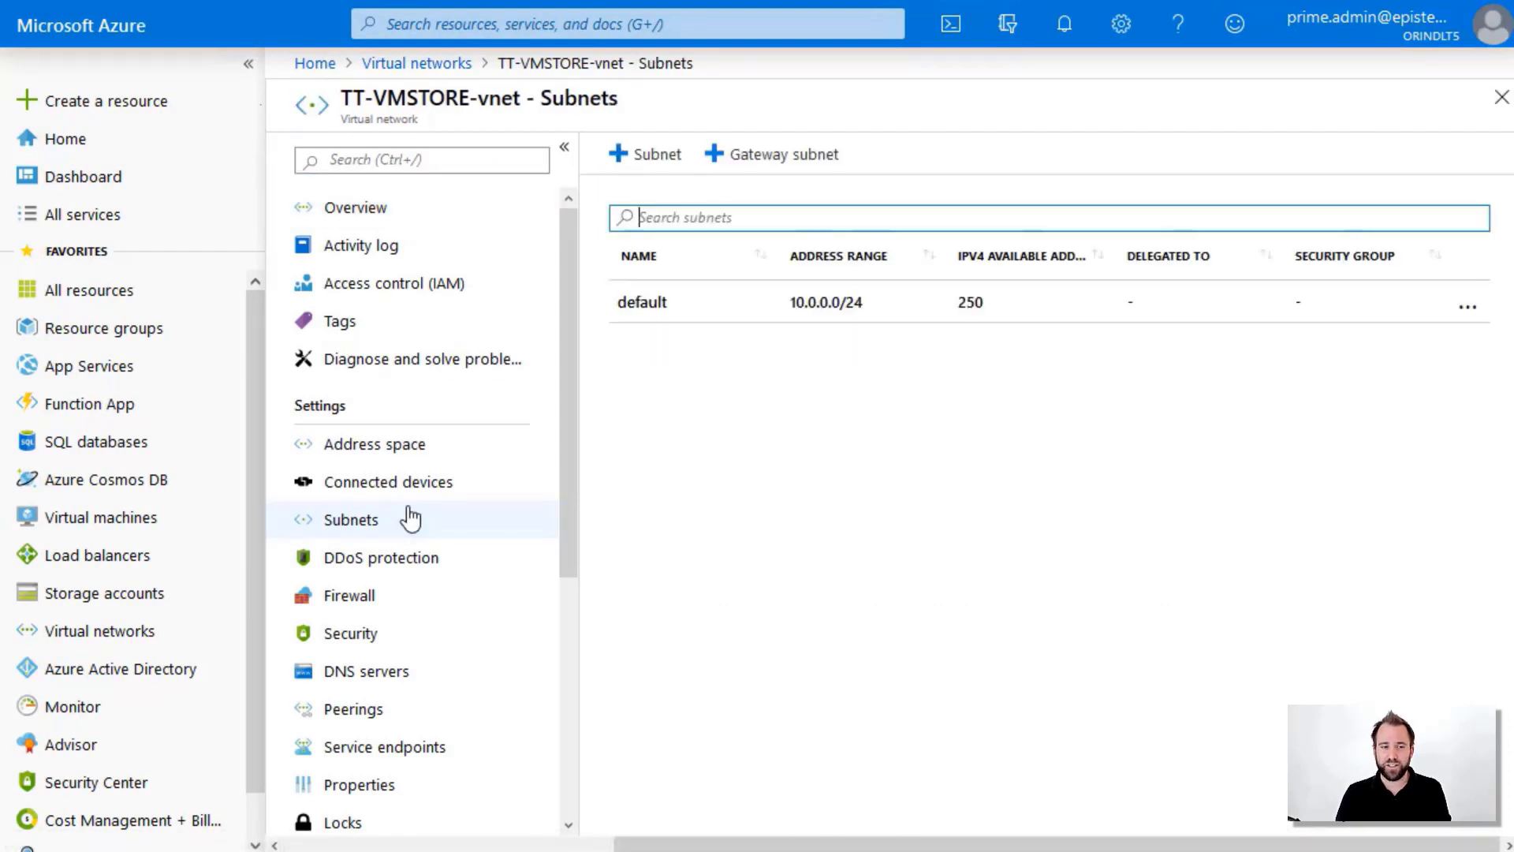
left_click(676, 157)
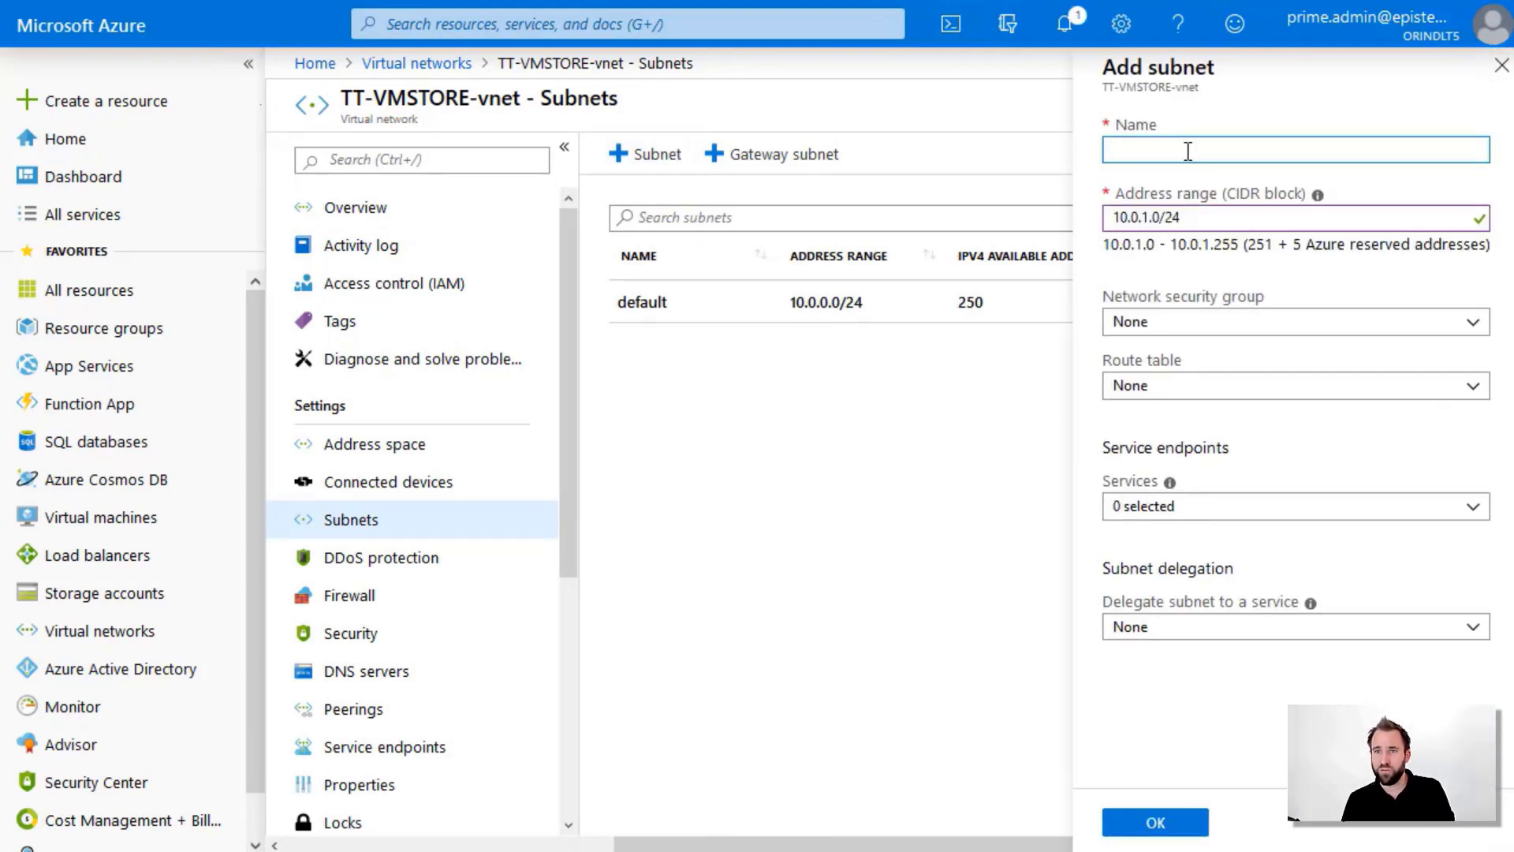
type("AzureBastion")
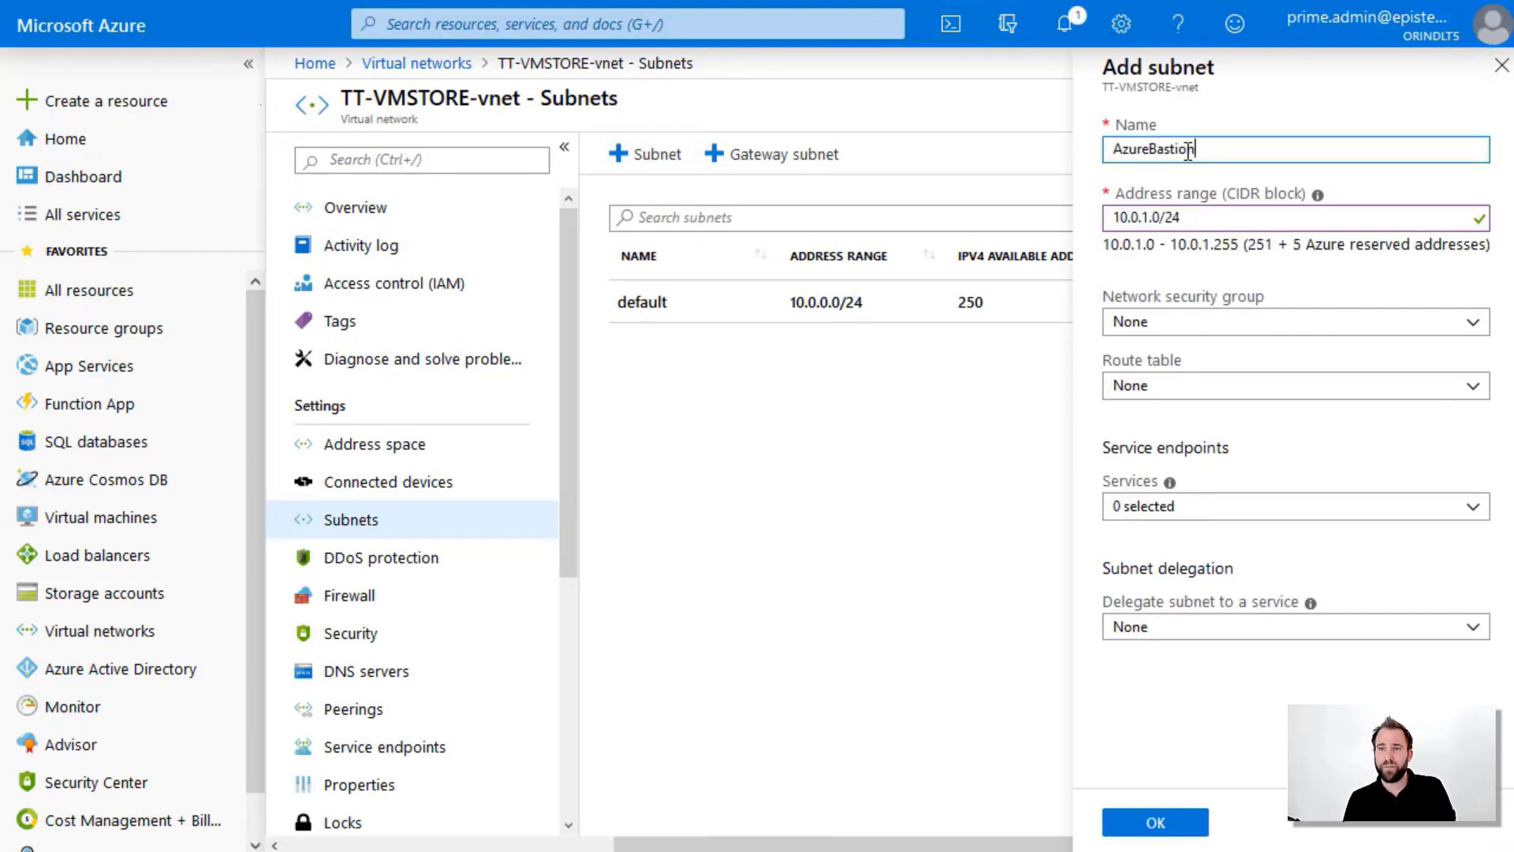
type("Subnet")
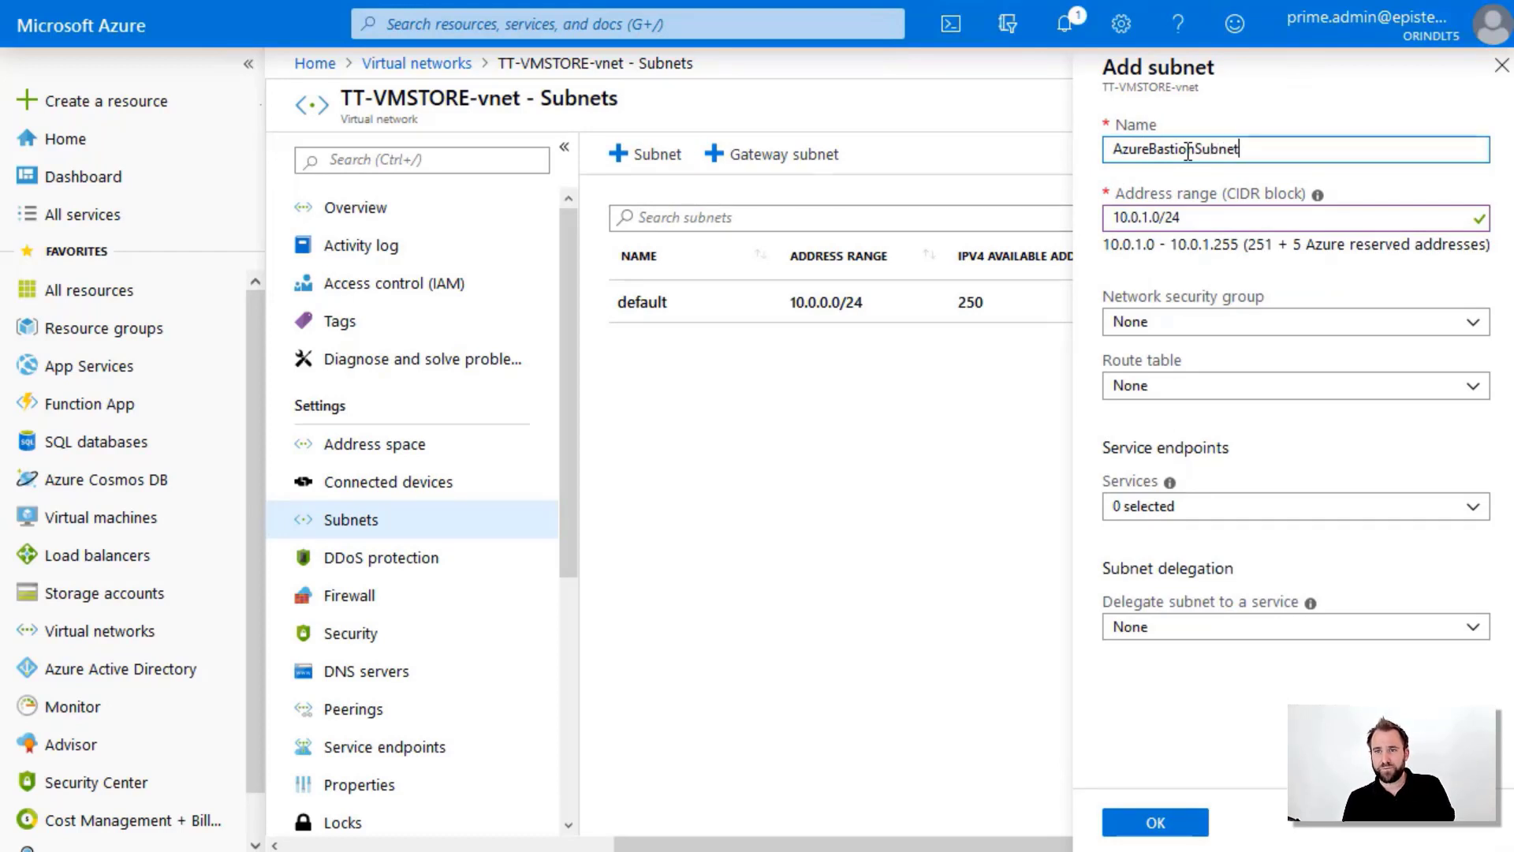
left_click(1162, 823)
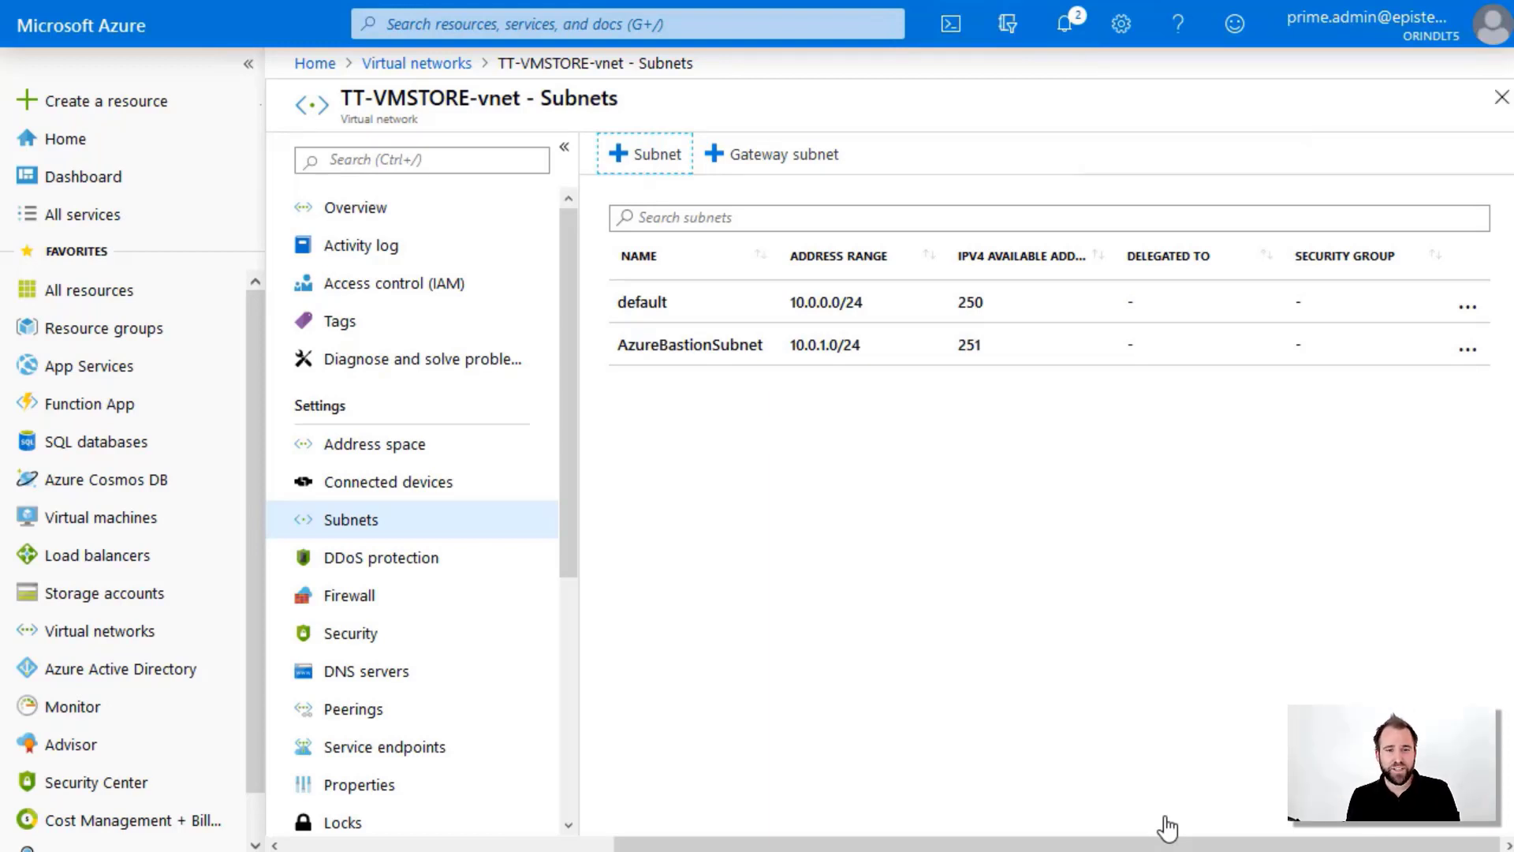
Search the Marketplace for Bastion and start creating a Bastion (preview) resource
left_click(134, 109)
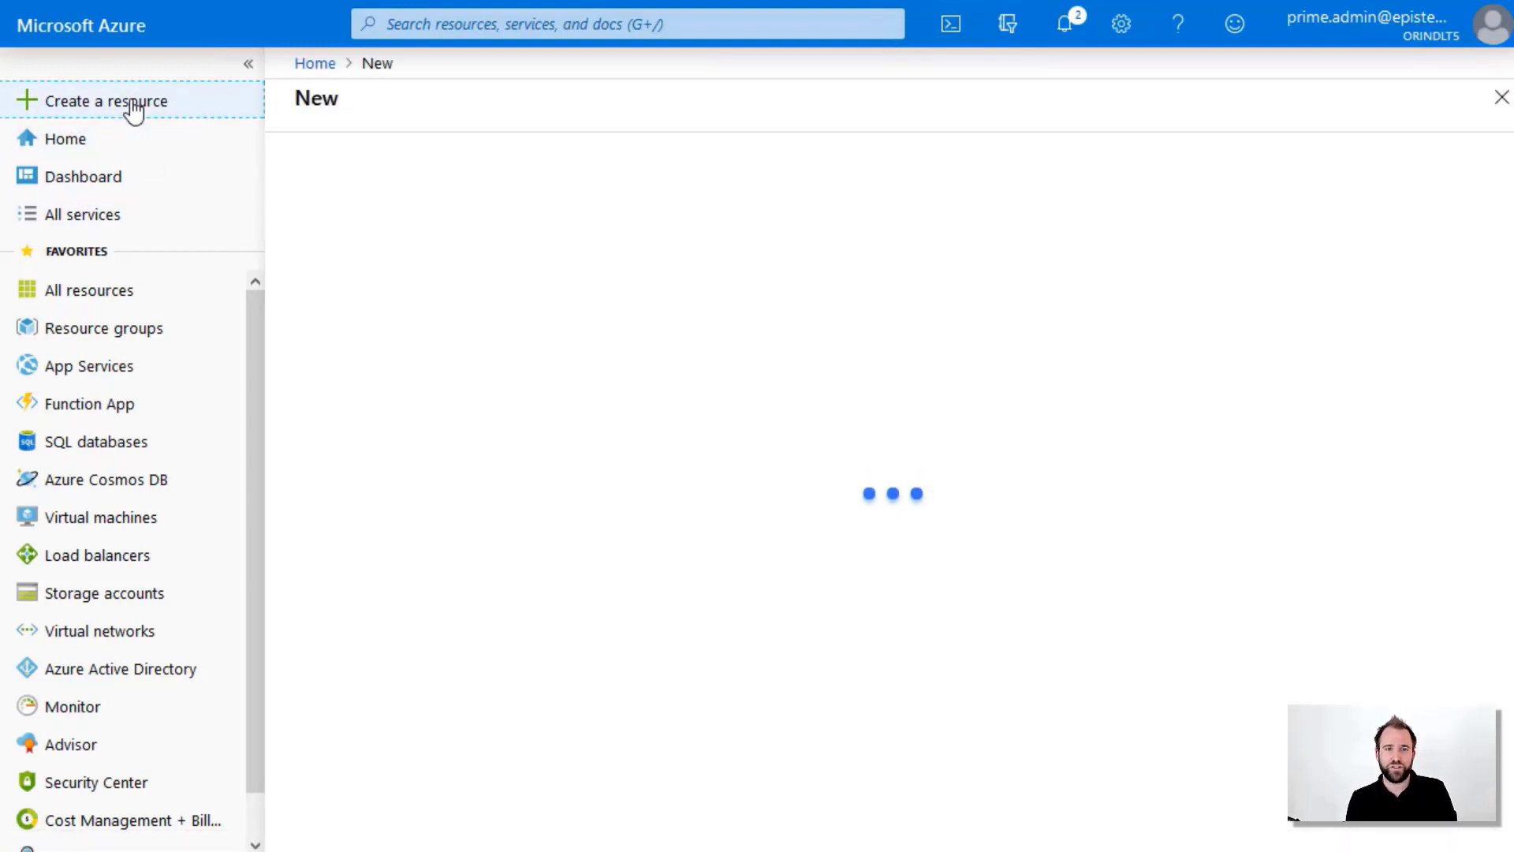
left_click(426, 171)
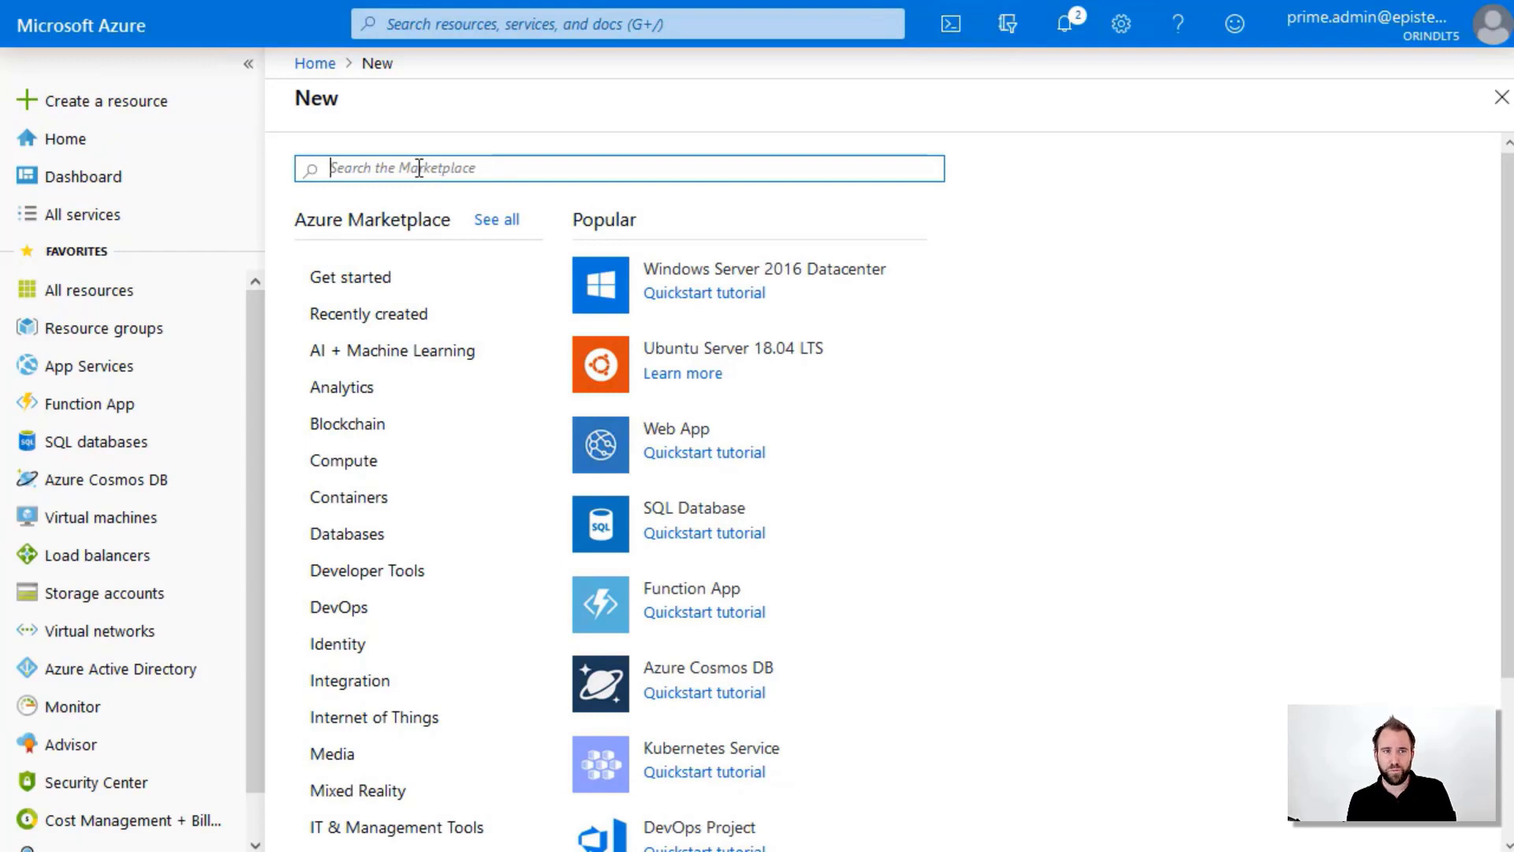
type("Bastion")
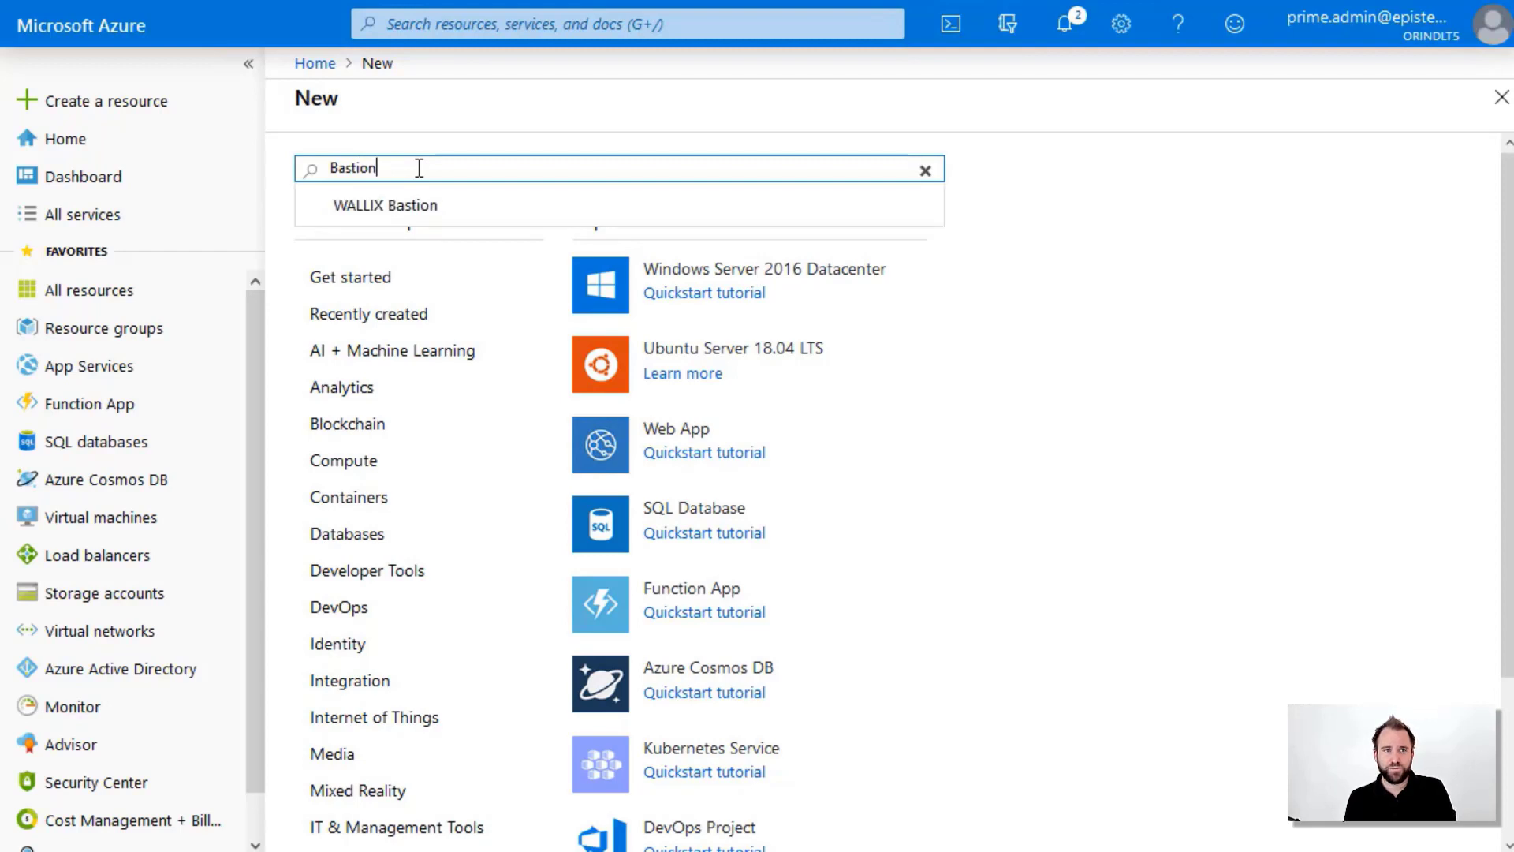
key("Return")
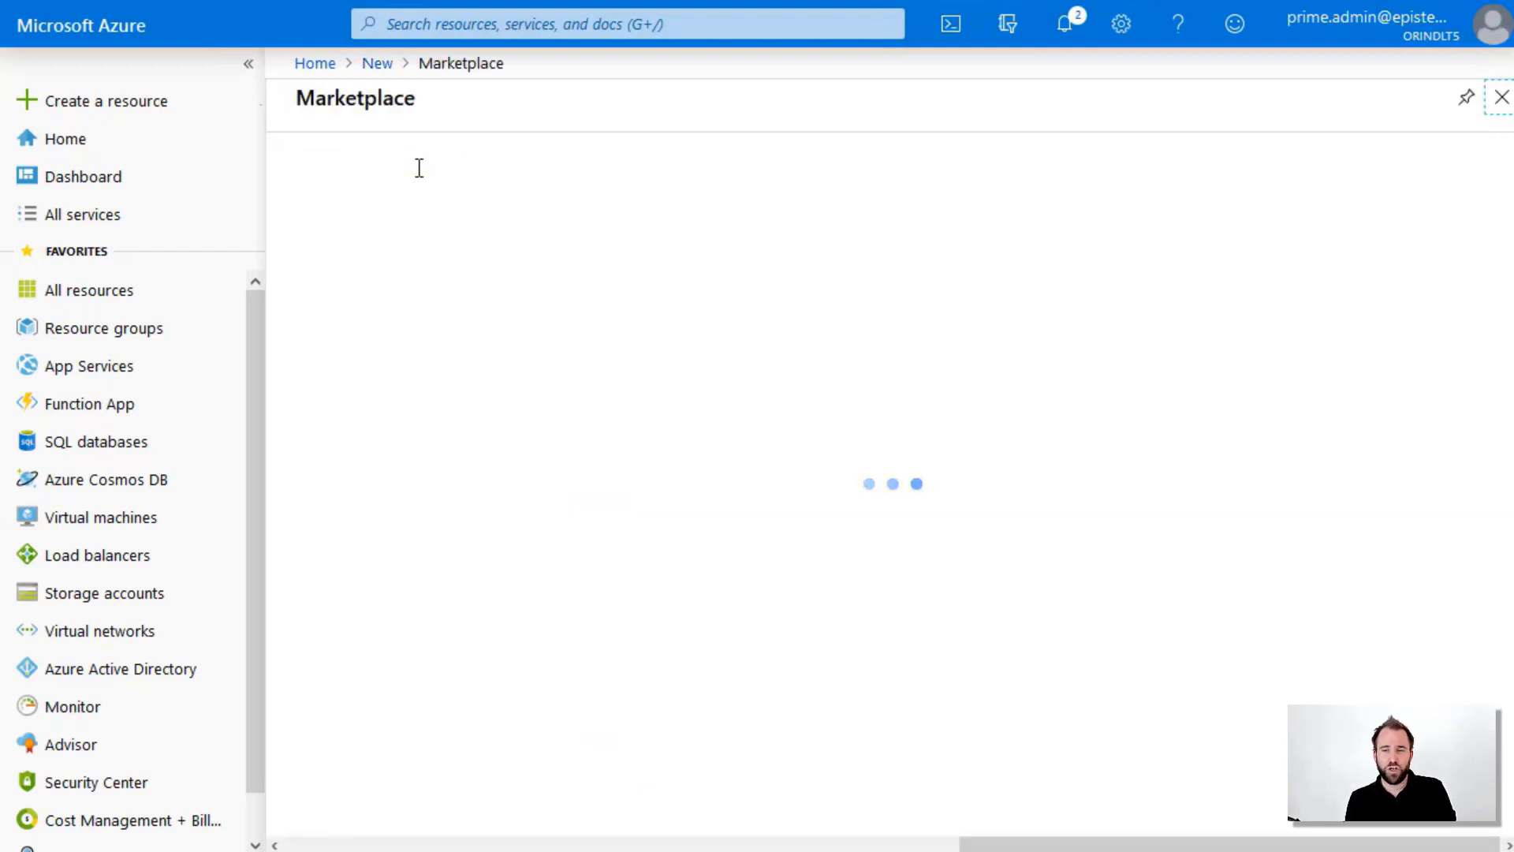
left_click(571, 377)
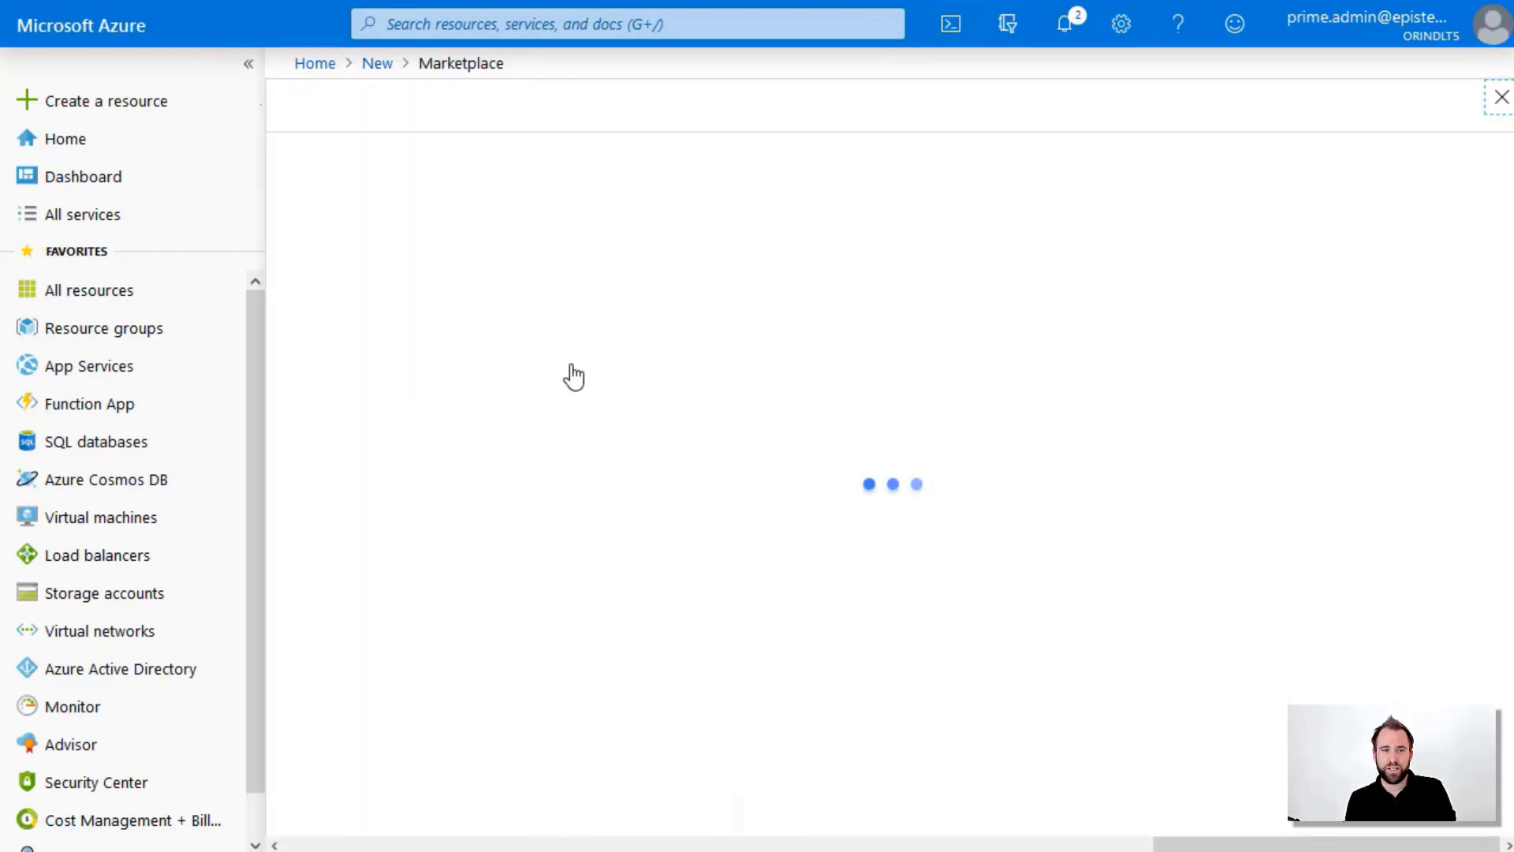
left_click(507, 256)
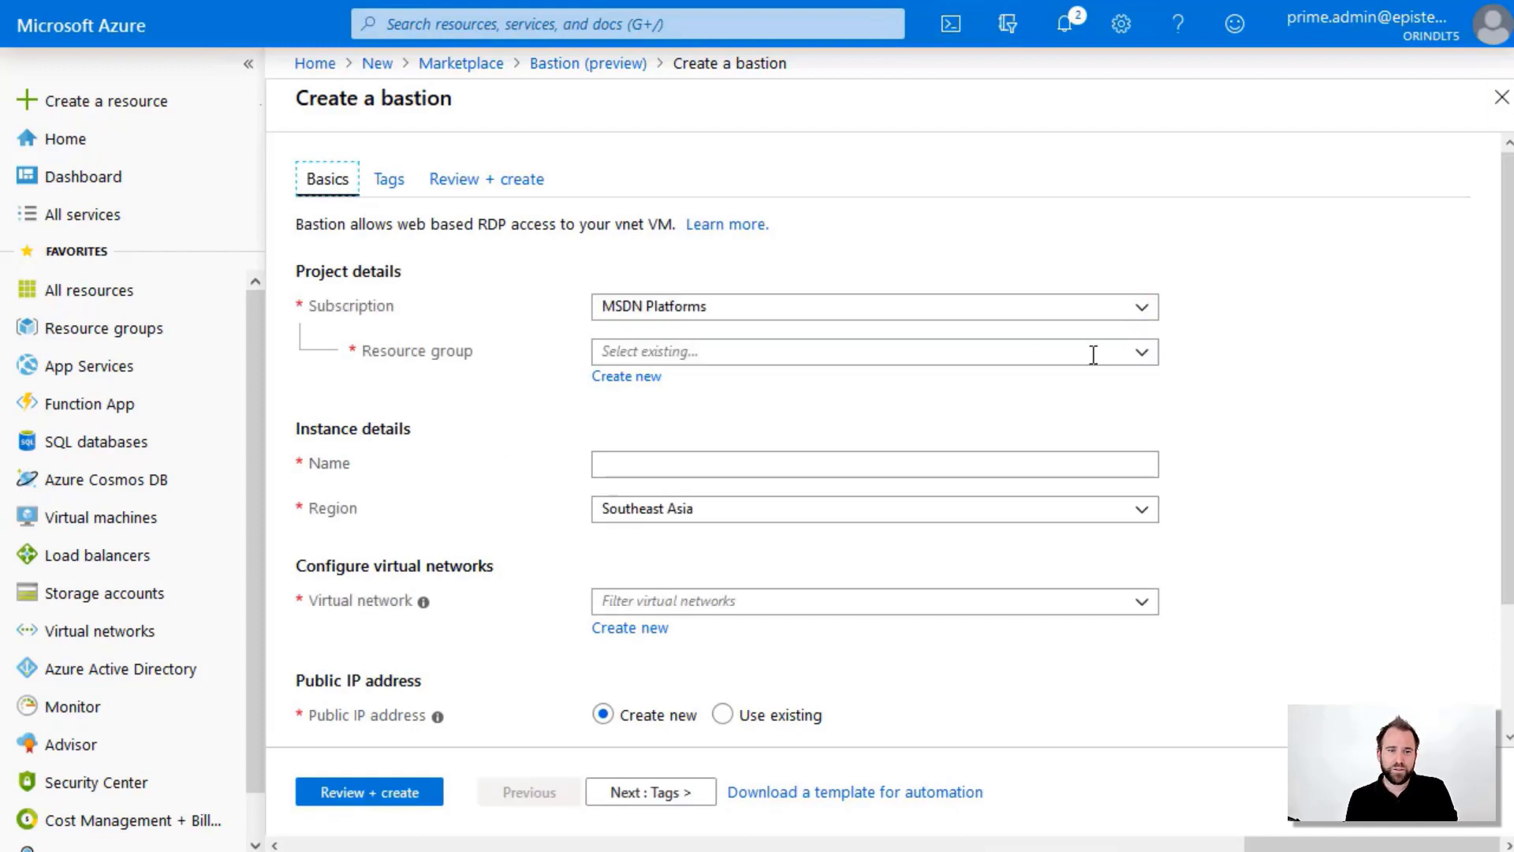
Assign the bastion to resource group TT-VMSTORE, name it TT-BASTION and set its region to Australia East
left_click(1141, 354)
left_click(916, 520)
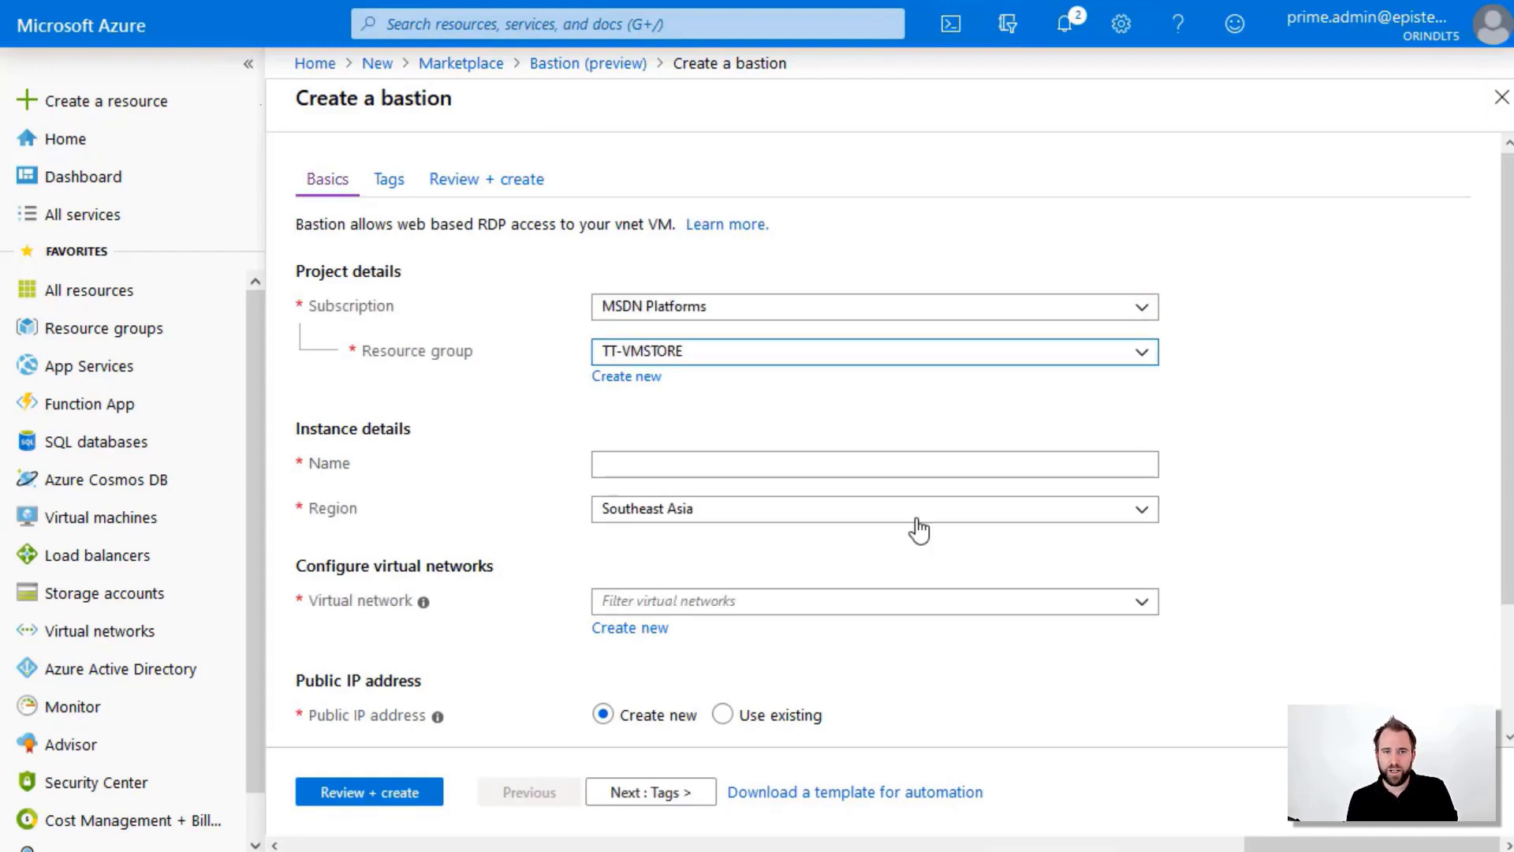
left_click(832, 461)
type("TT-B")
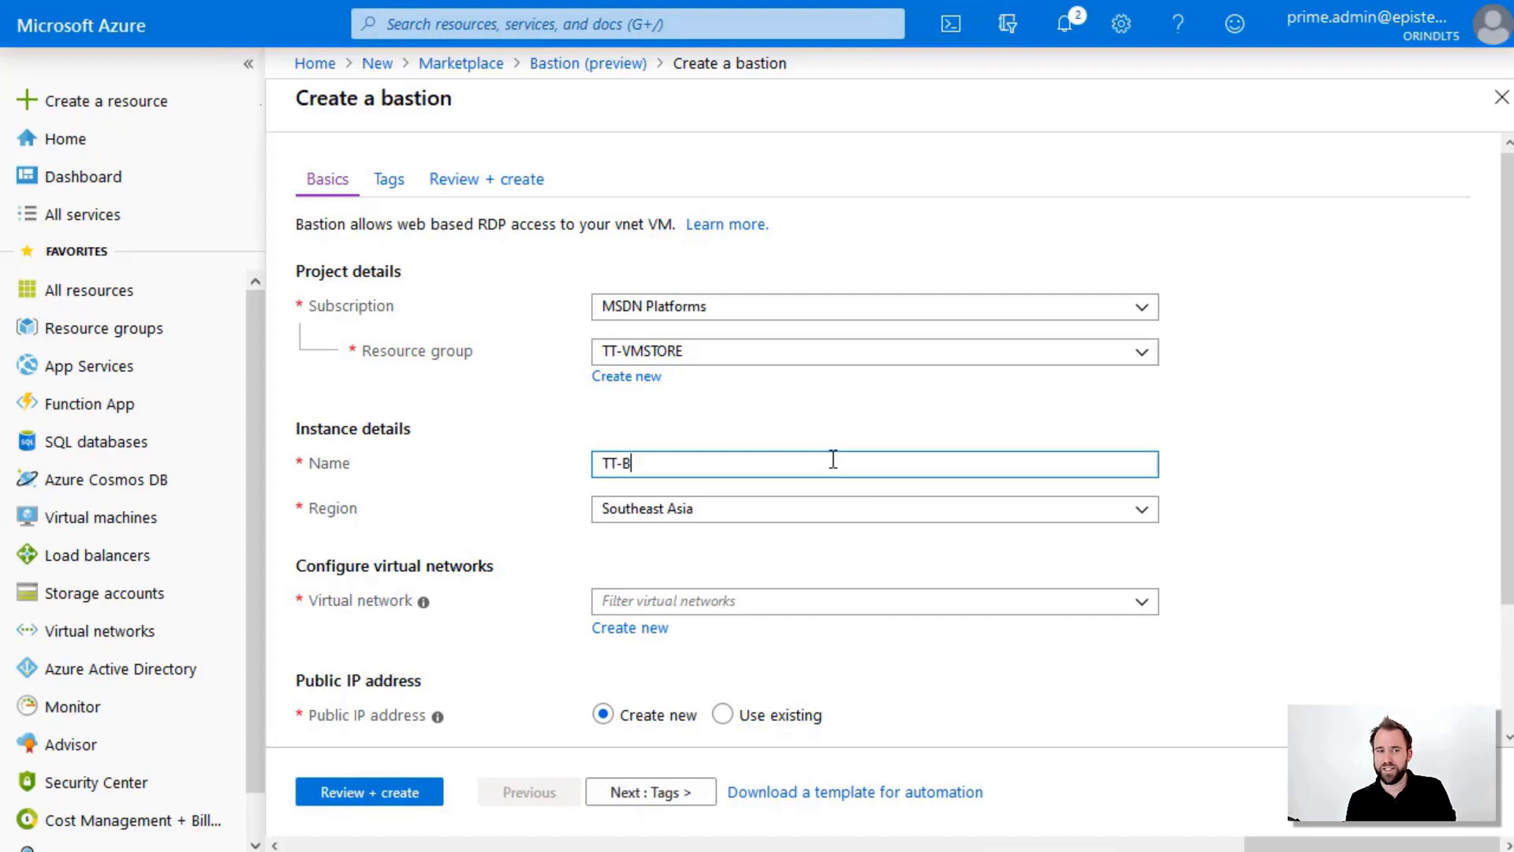
type("ASTION")
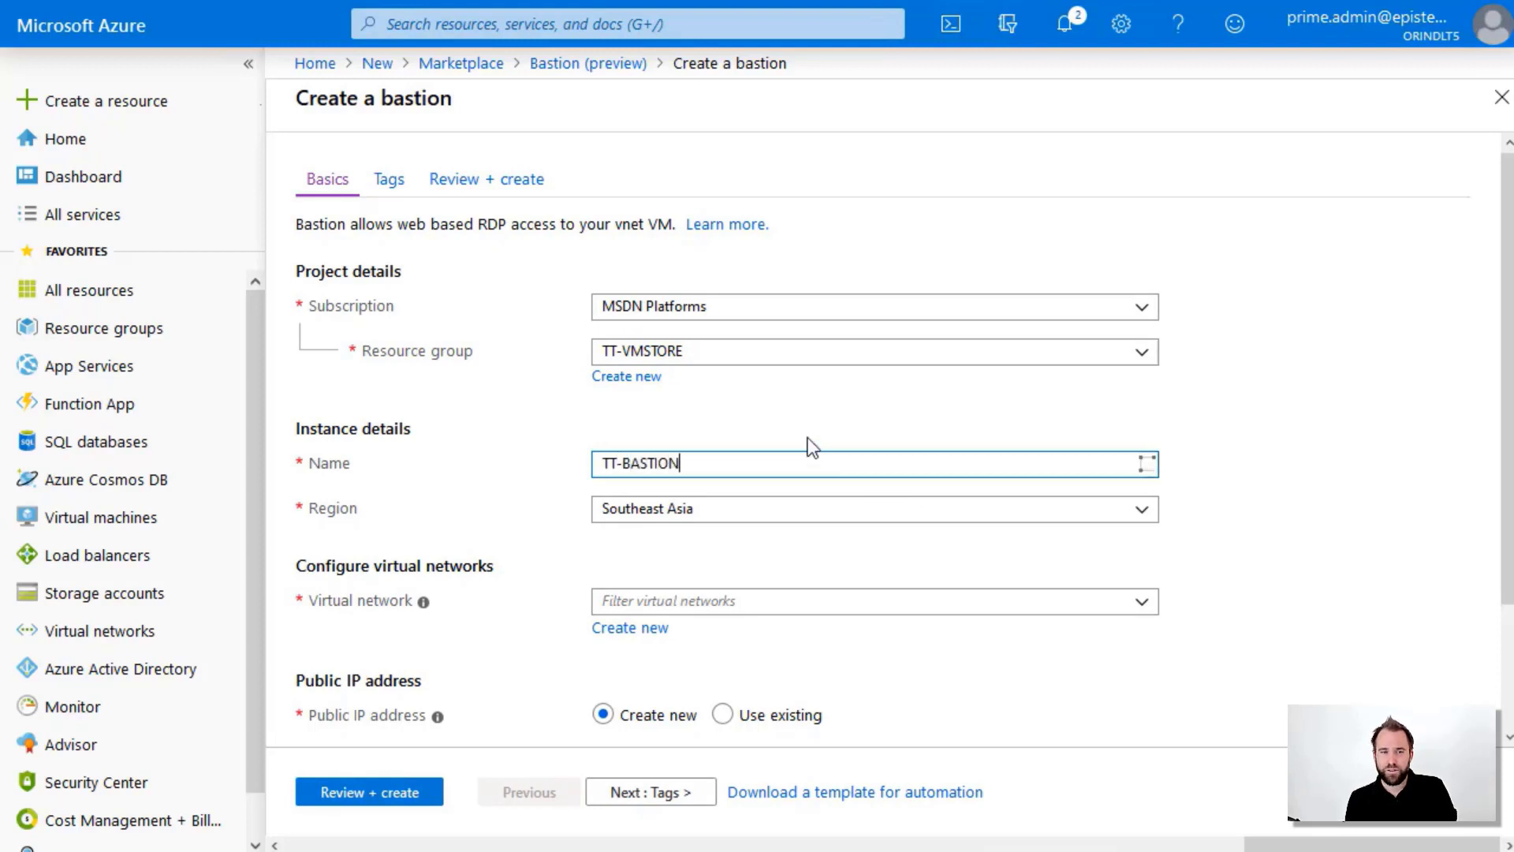
left_click(1140, 522)
left_click(770, 119)
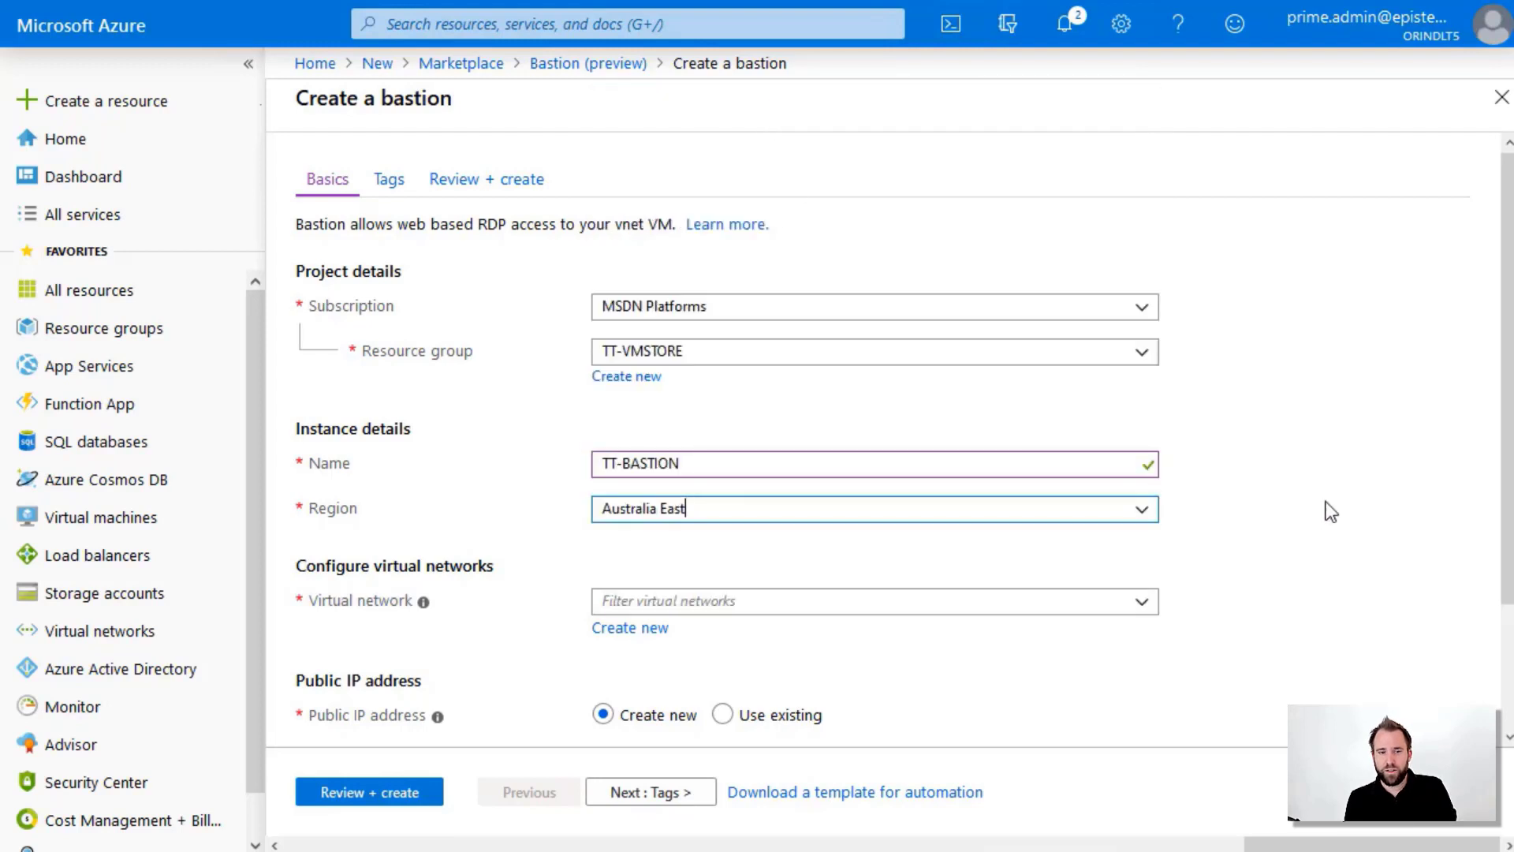
Set the bastion's virtual network to TT-VMSTORE-vnet and review its subnet and public IP settings
left_click(1138, 606)
left_click(1032, 657)
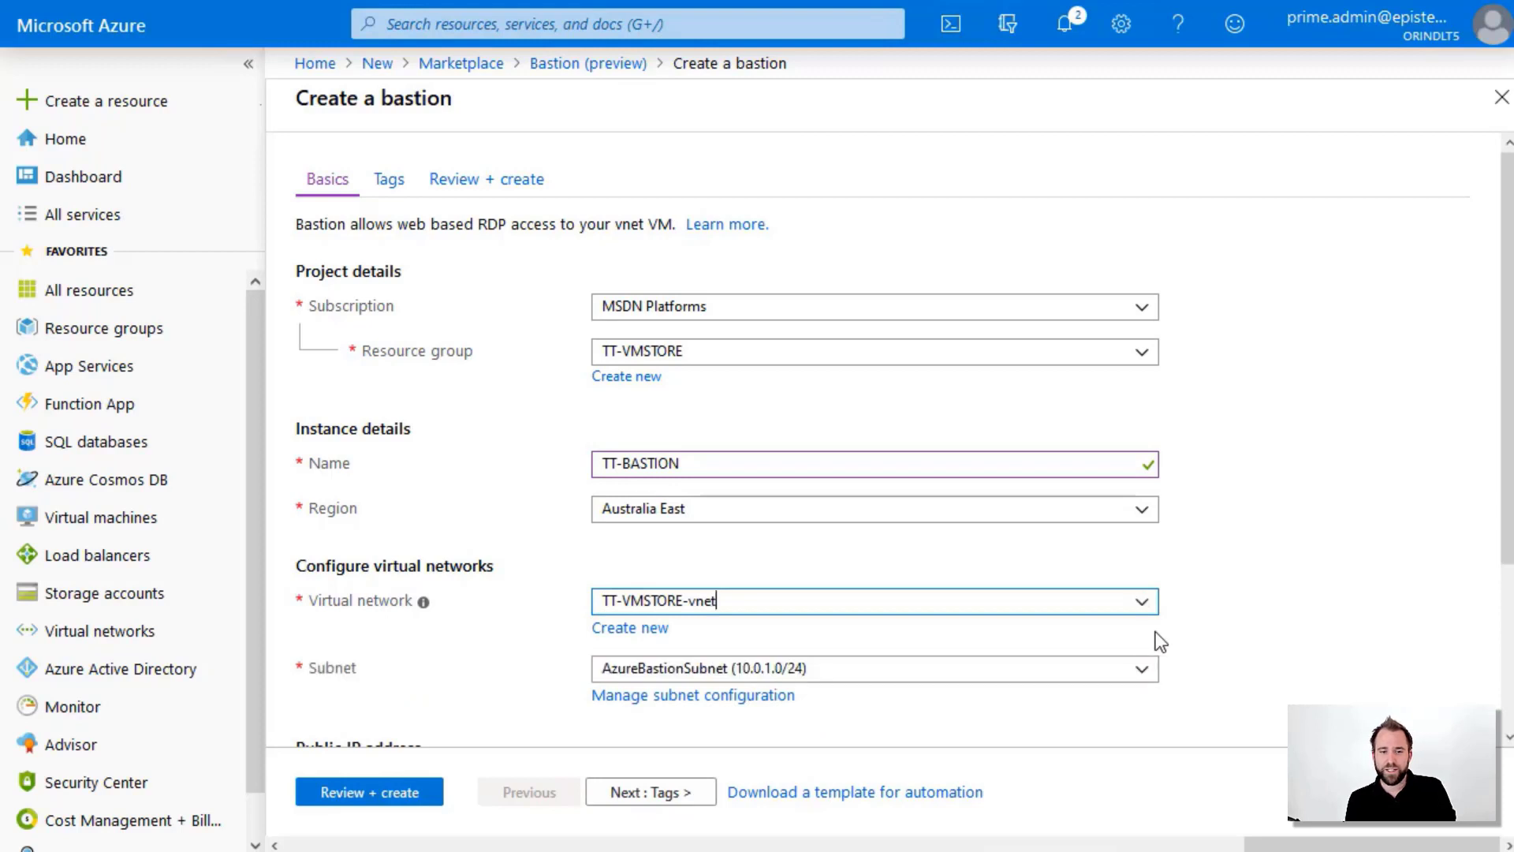
left_click(1269, 619)
scroll(1271, 620, "down", 2)
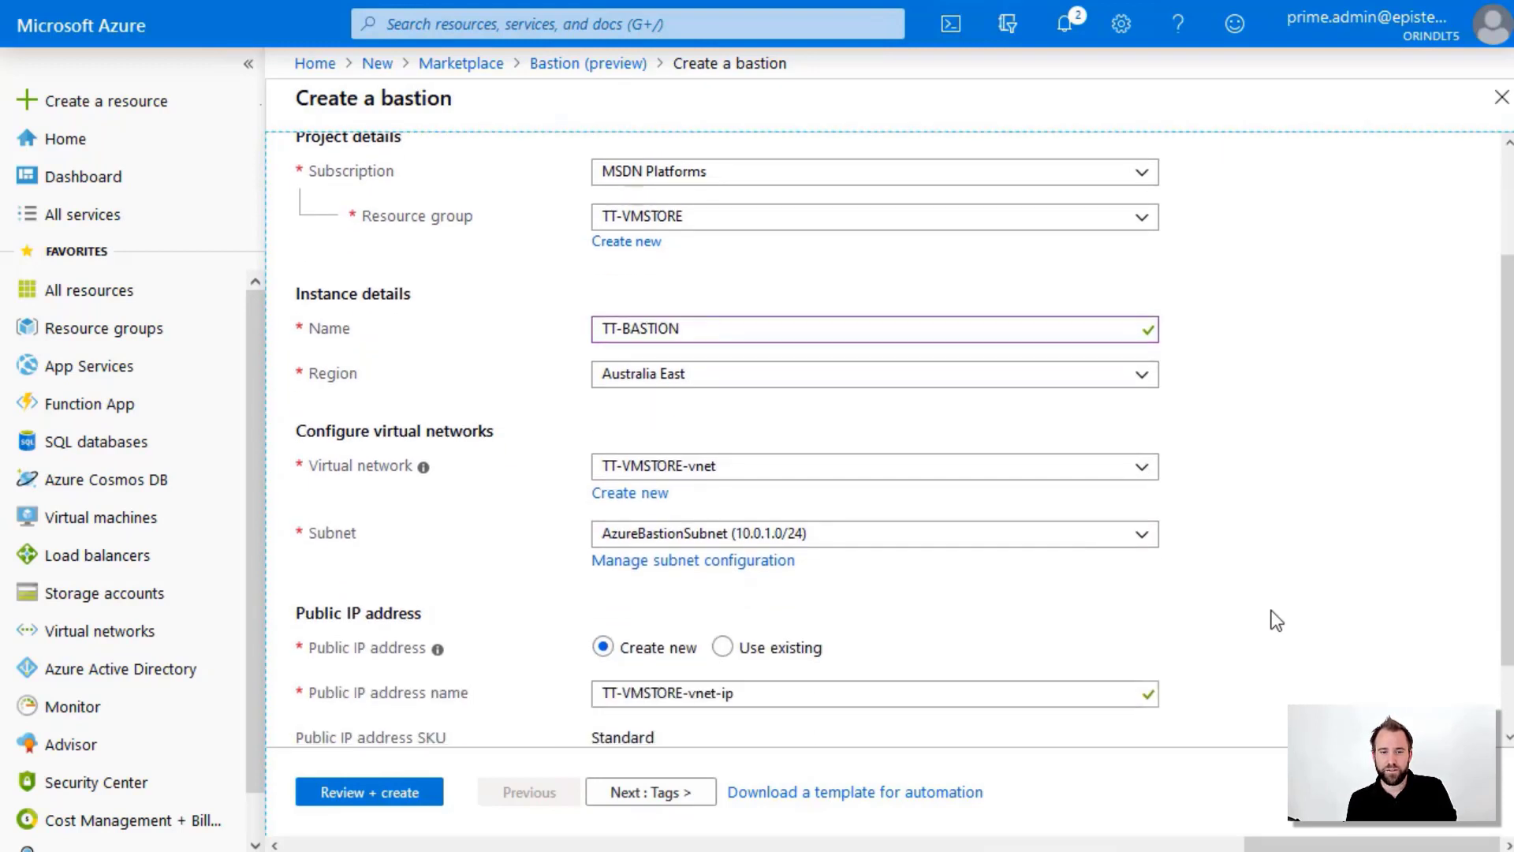
scroll(1275, 619, "down", 1)
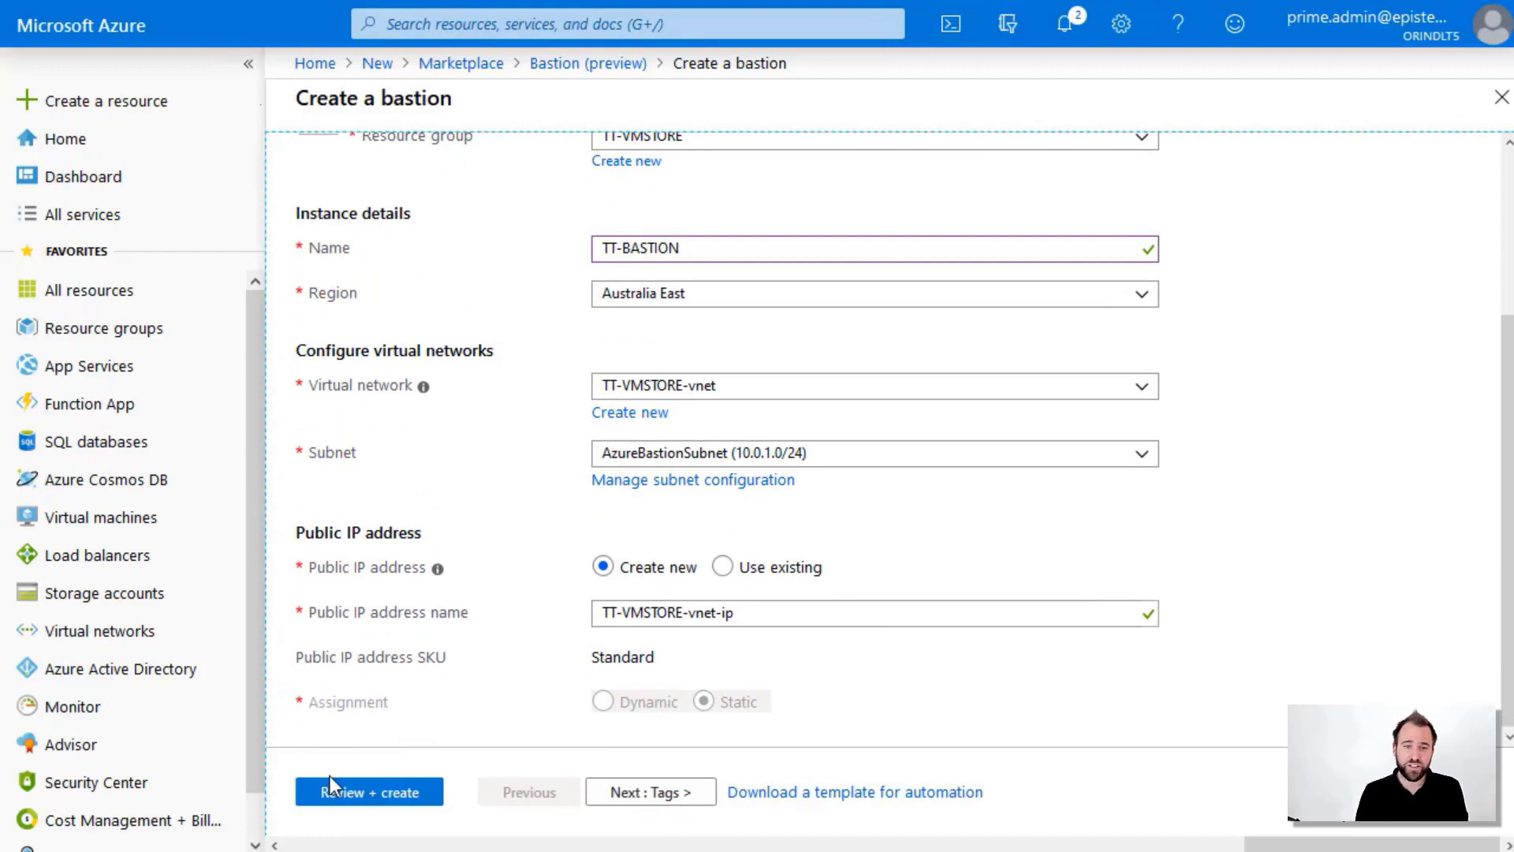
Validate and deploy the TT-BASTION resource, and dismiss the deployment notification
left_click(339, 794)
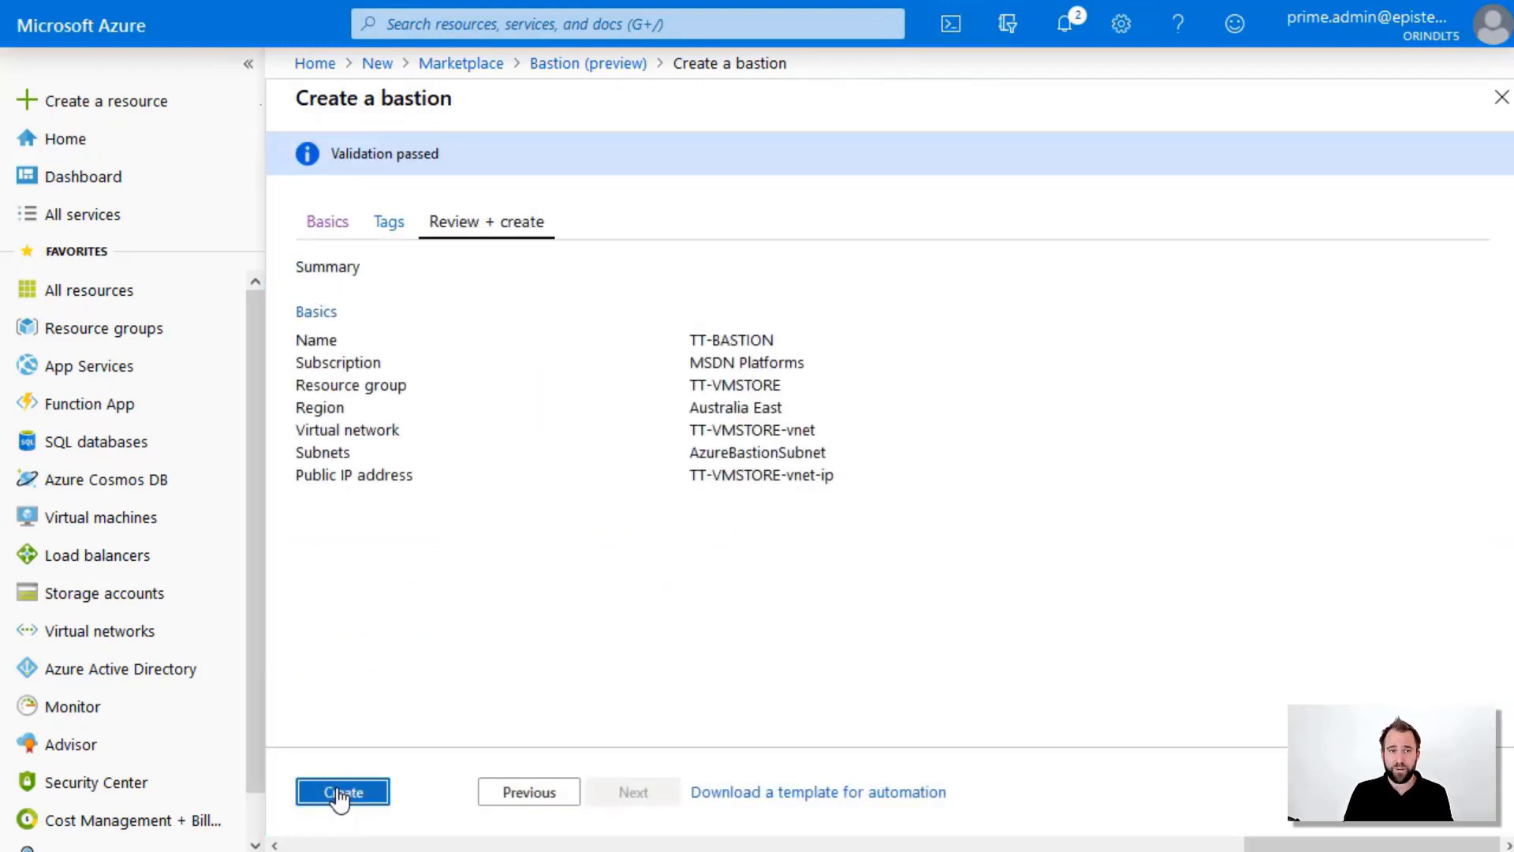
left_click(342, 792)
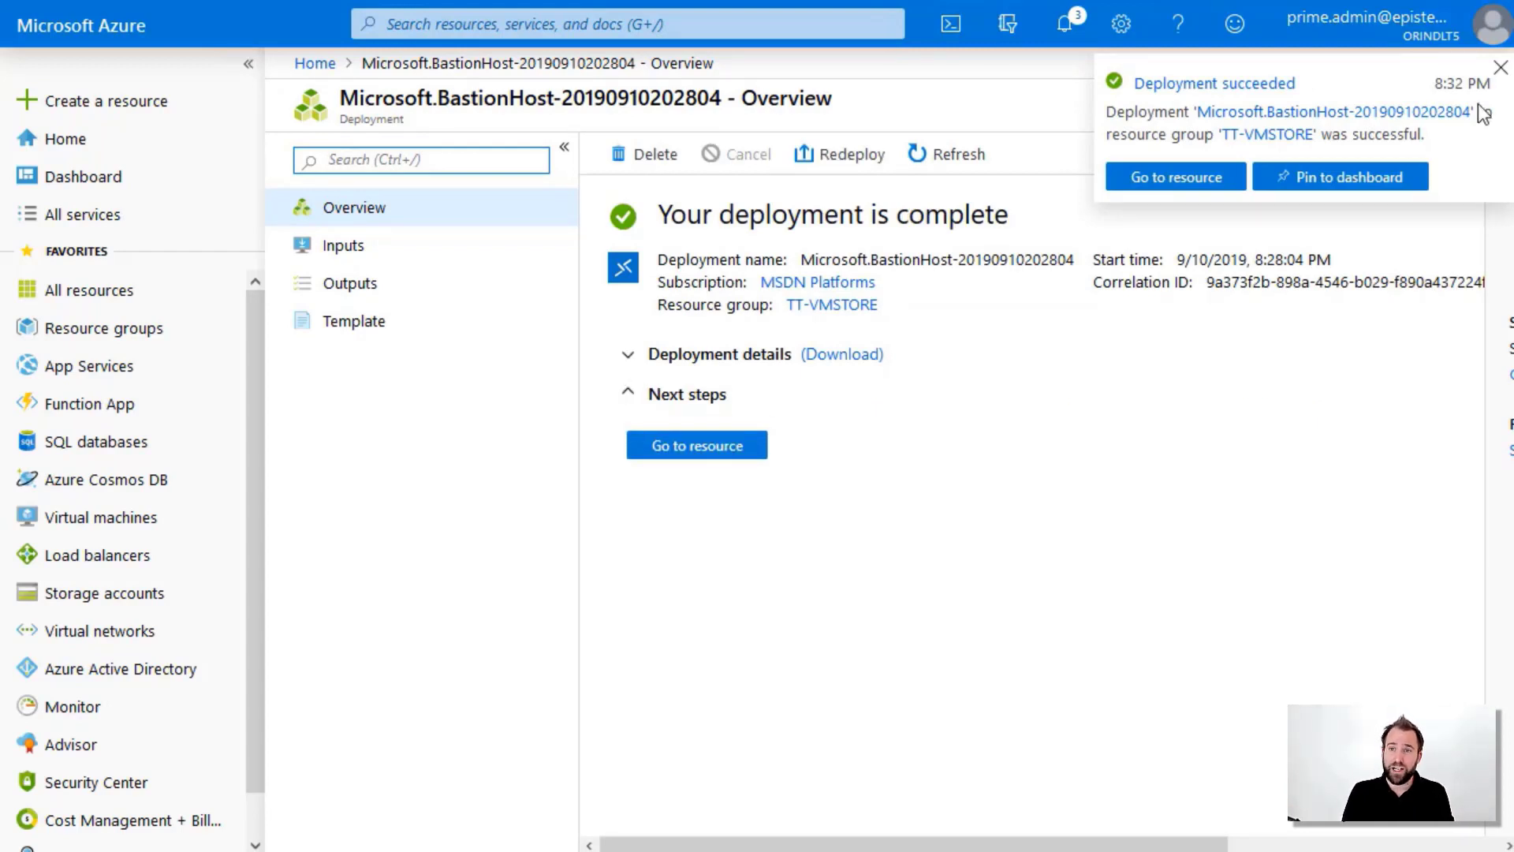
left_click(1500, 69)
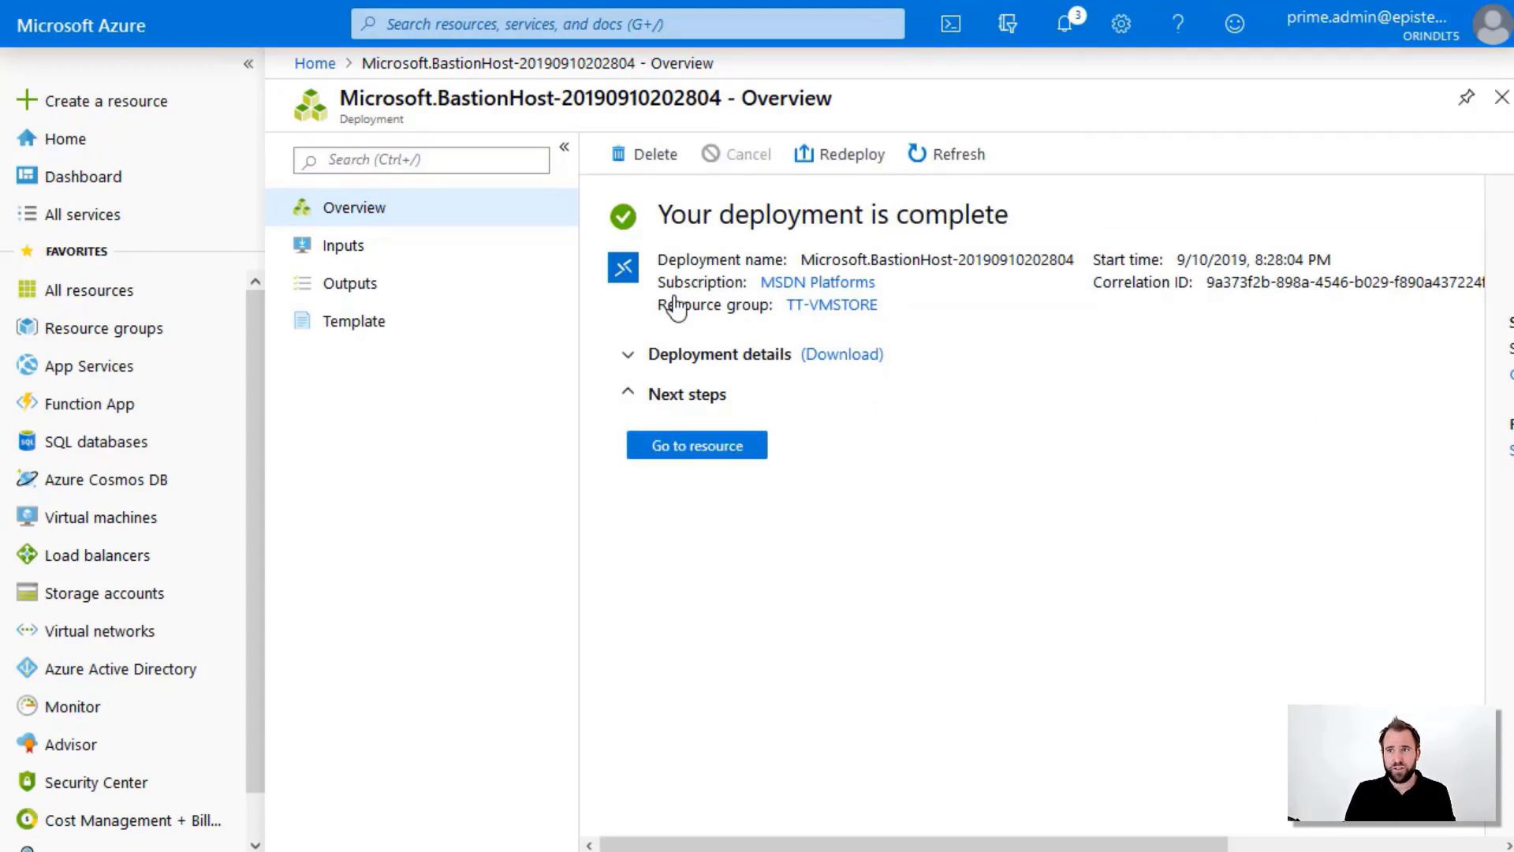
Examine the public and private IP addresses in the networking settings of the virtual machine TT-INTERNAL-VM
left_click(109, 530)
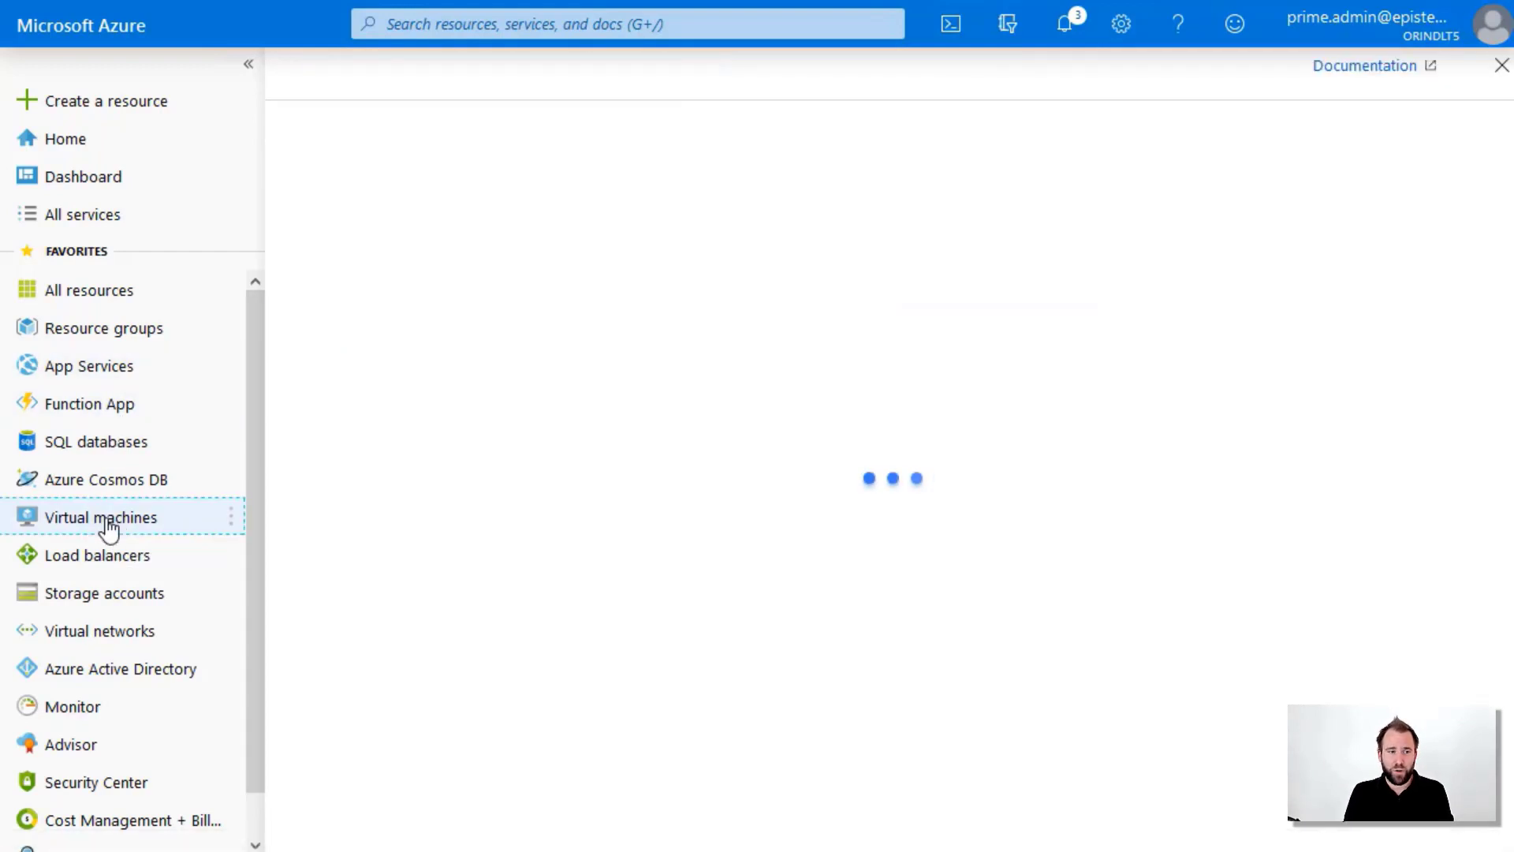
left_click(248, 63)
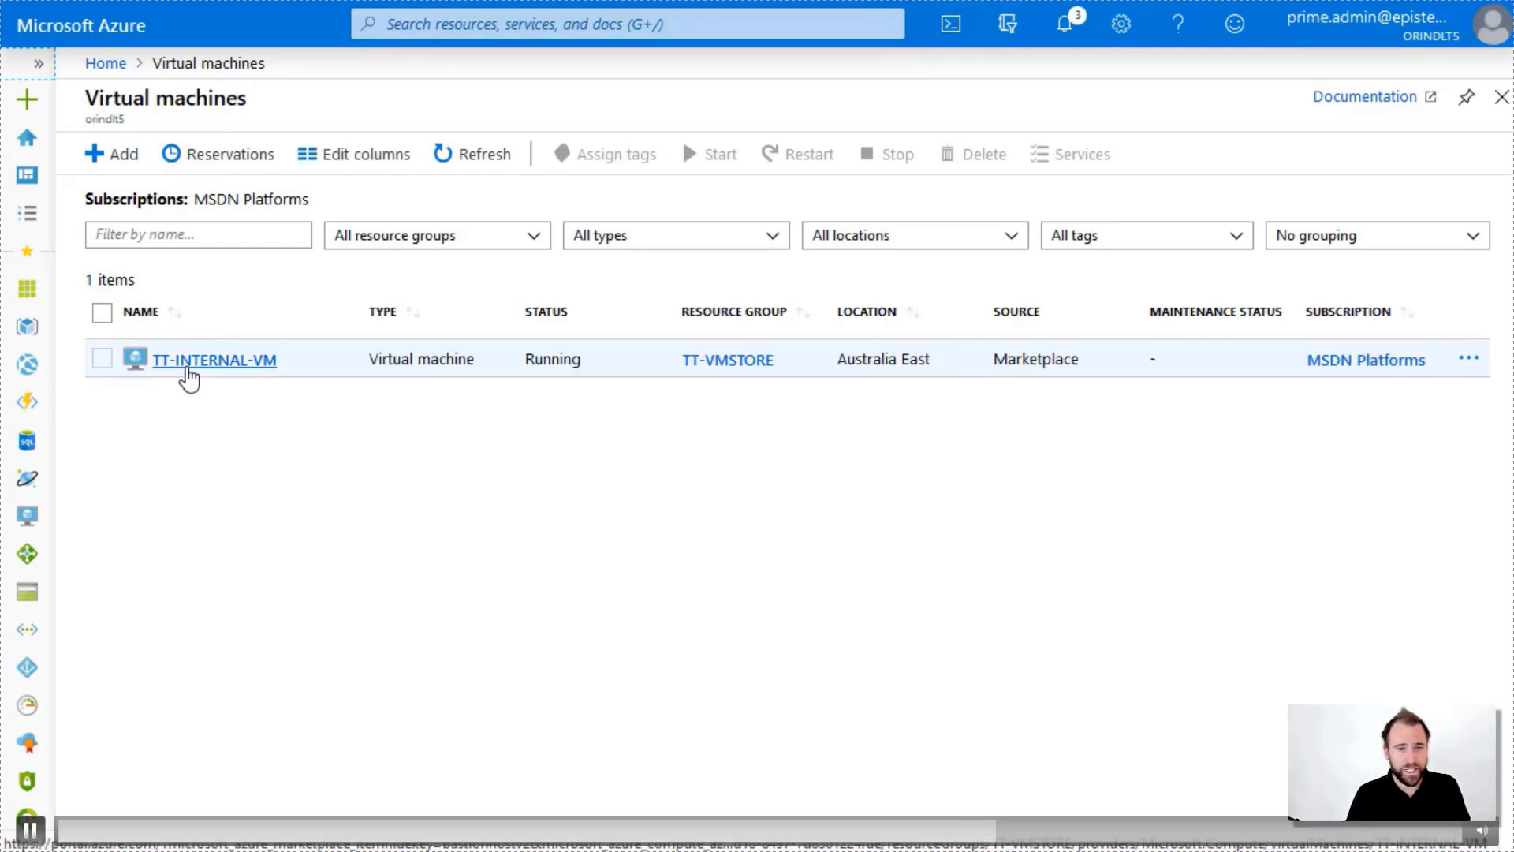
left_click(187, 367)
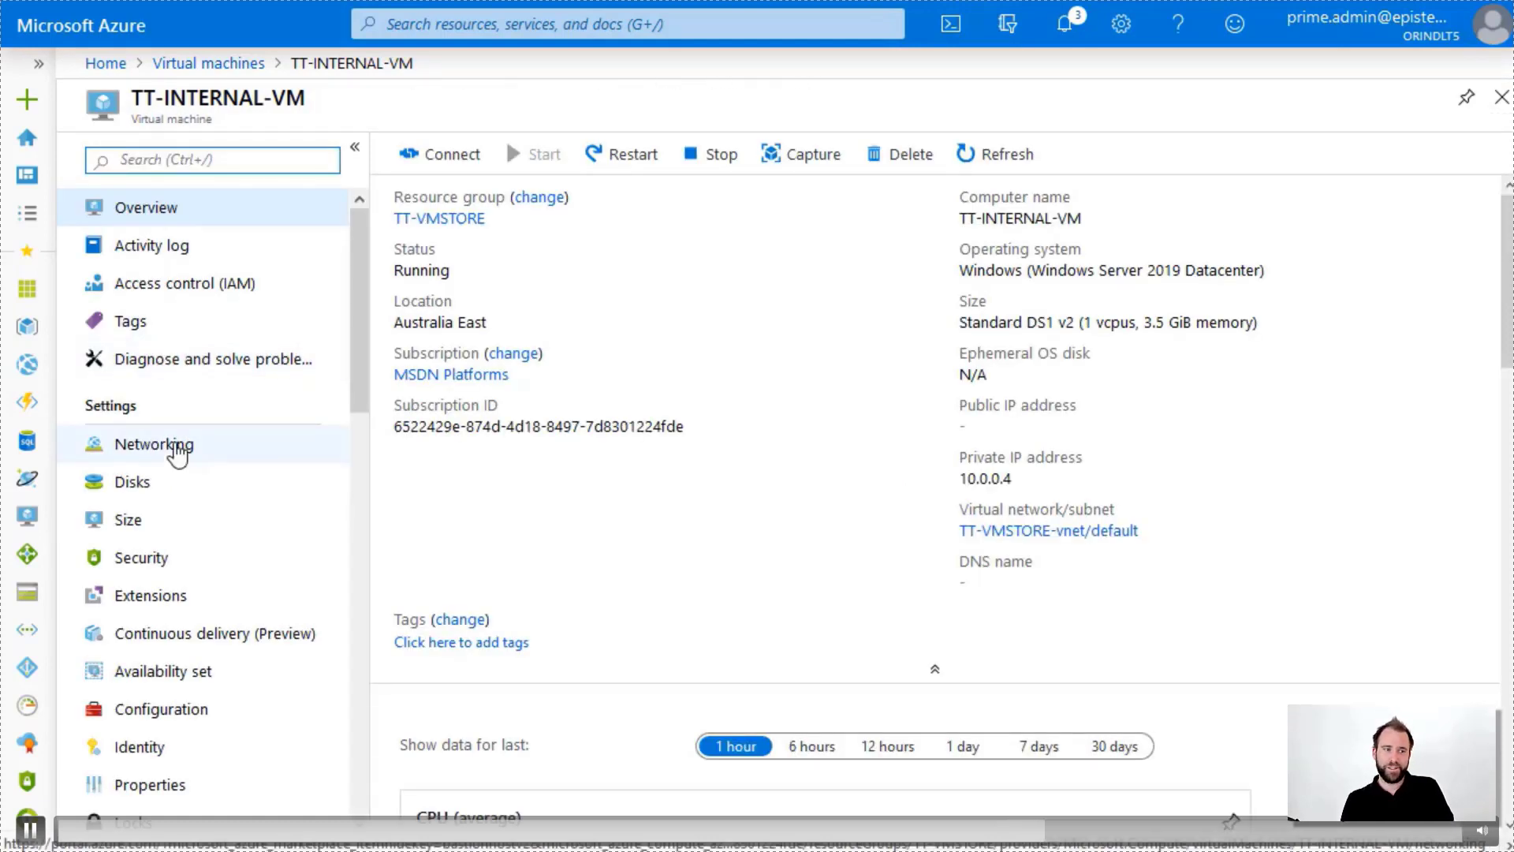
left_click(177, 446)
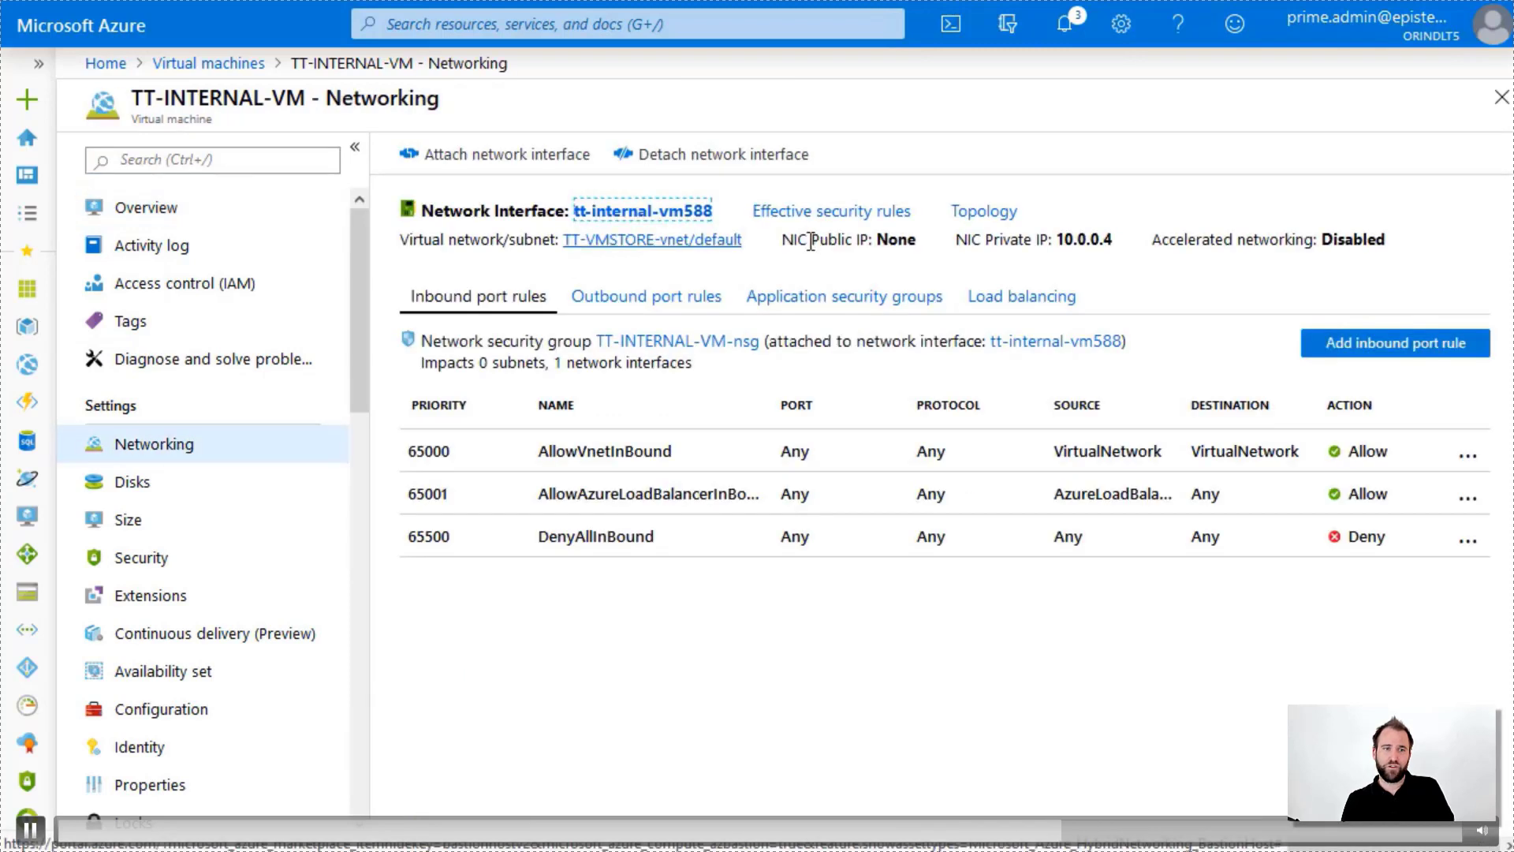
key("space")
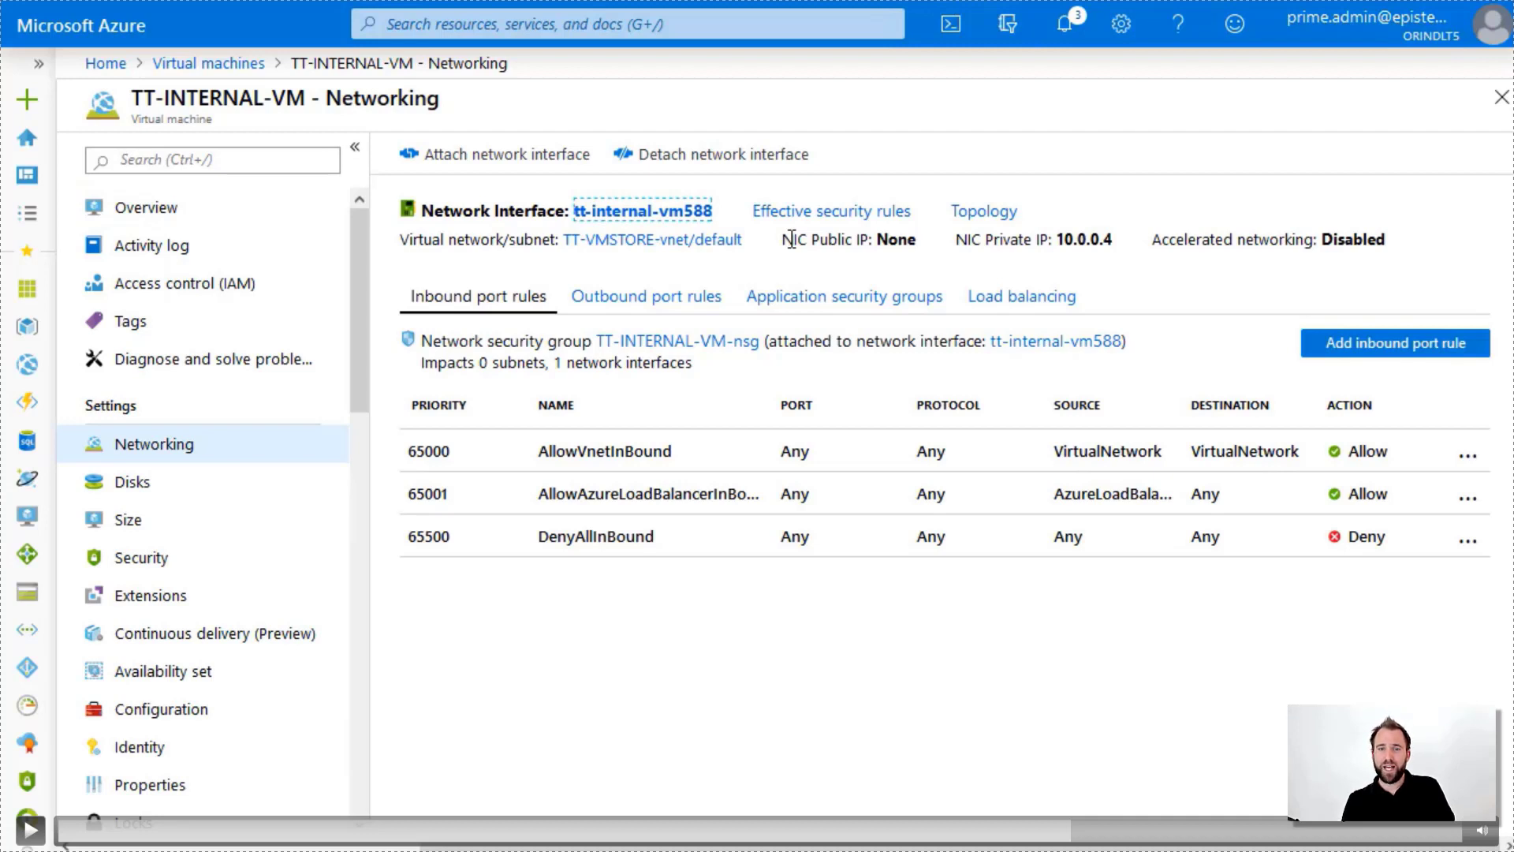
key("space")
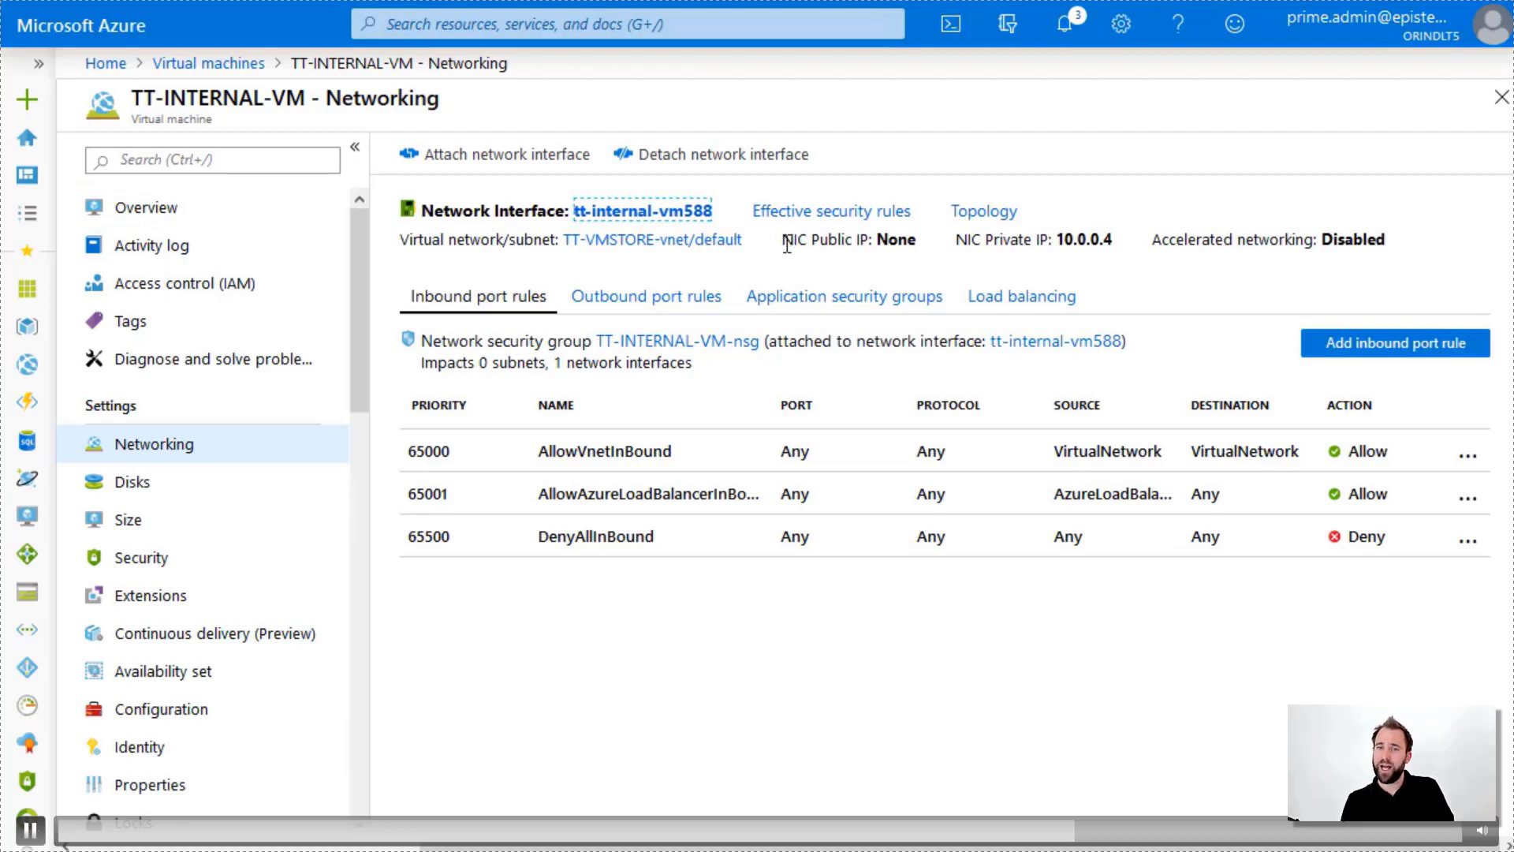
left_click_drag(786, 245, 1118, 235)
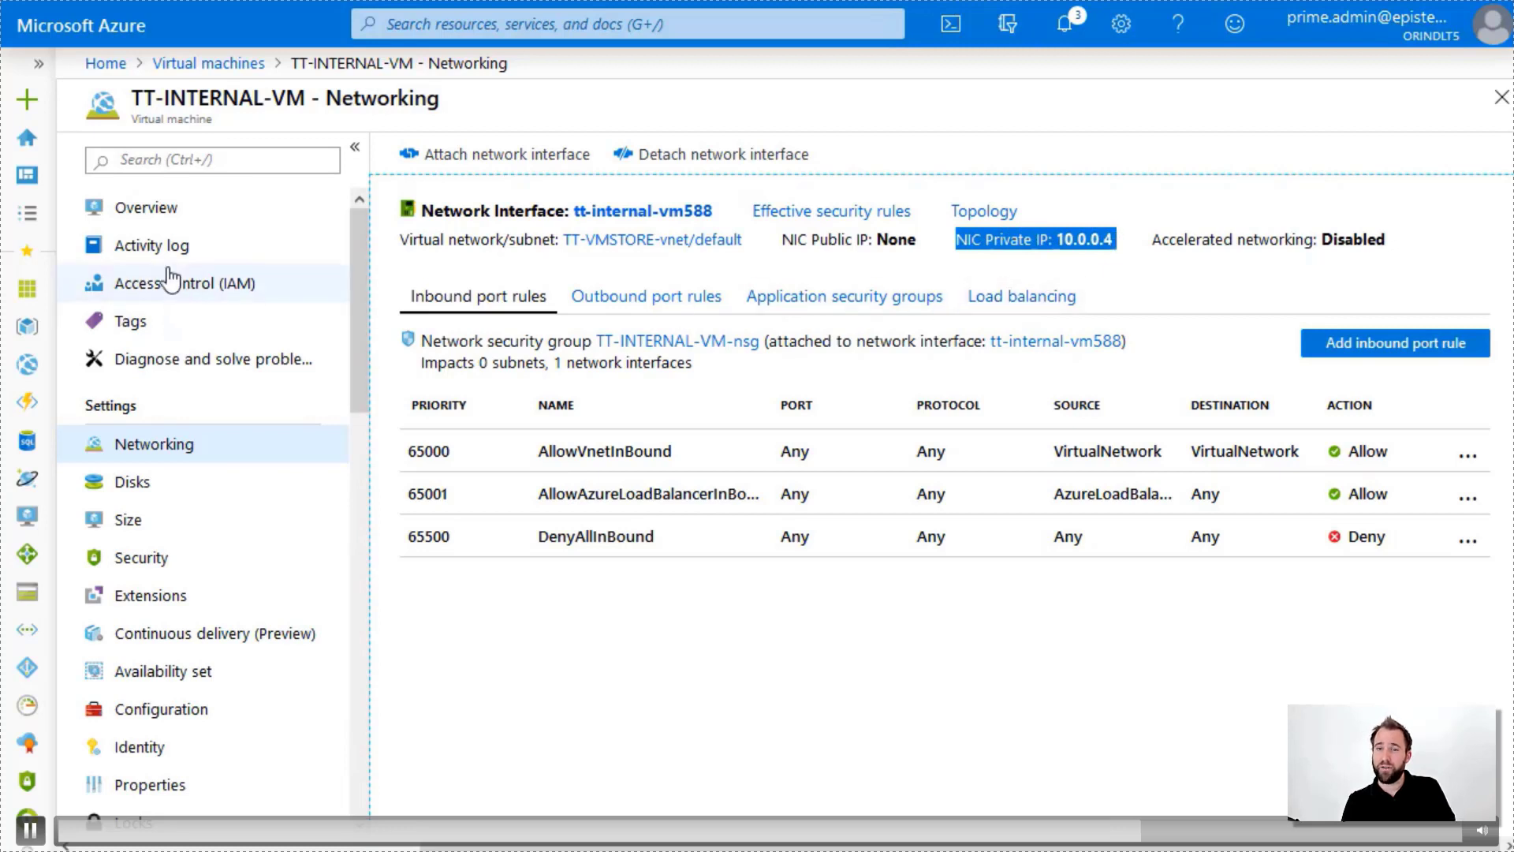
Return to the overview of TT-INTERNAL-VM and open its Bastion connection form
left_click(124, 210)
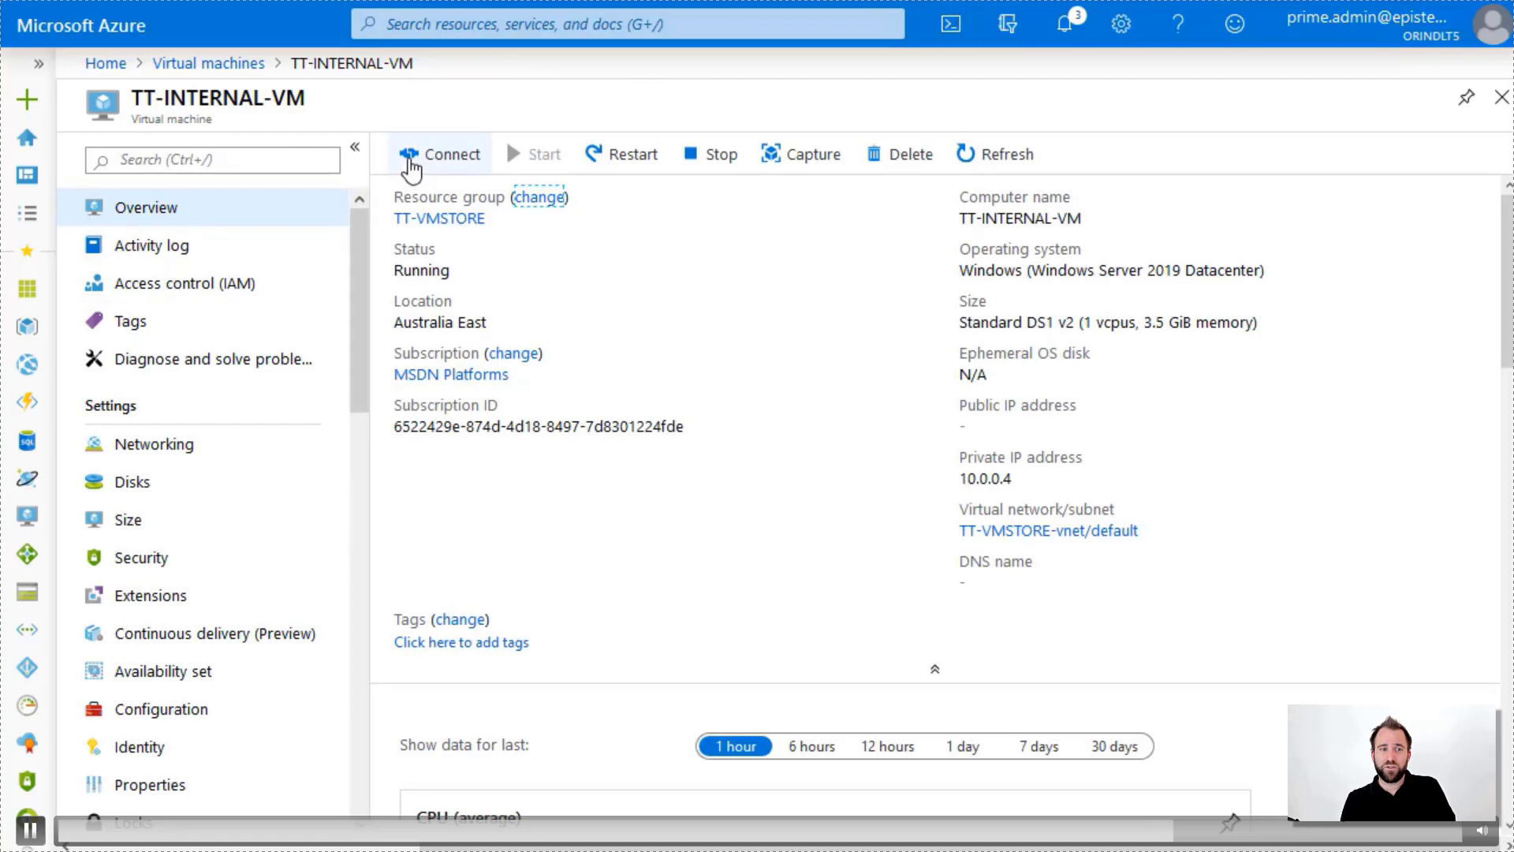
left_click(411, 164)
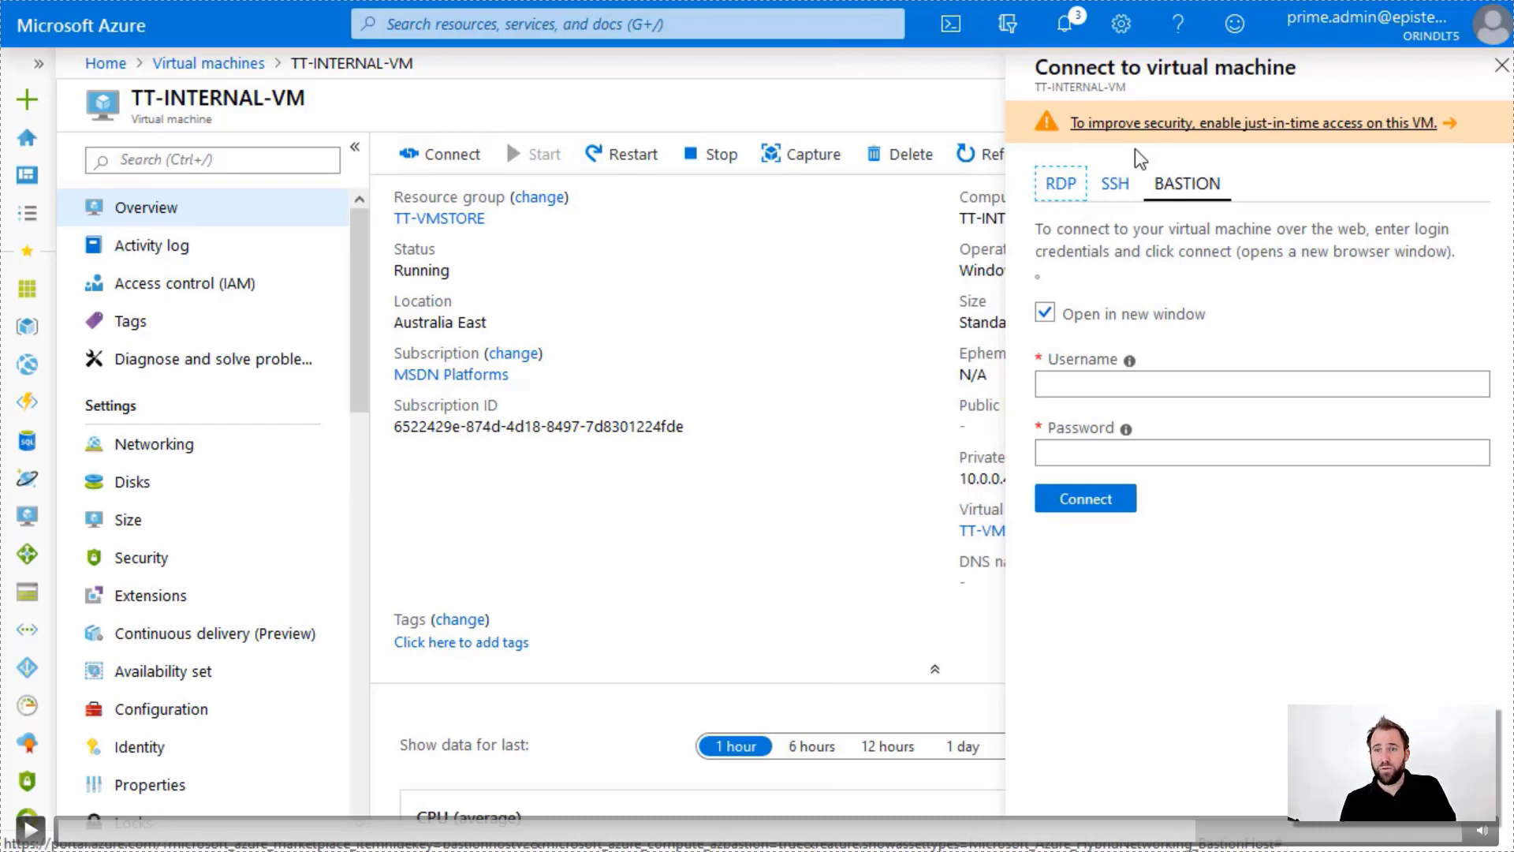
left_click(1212, 194)
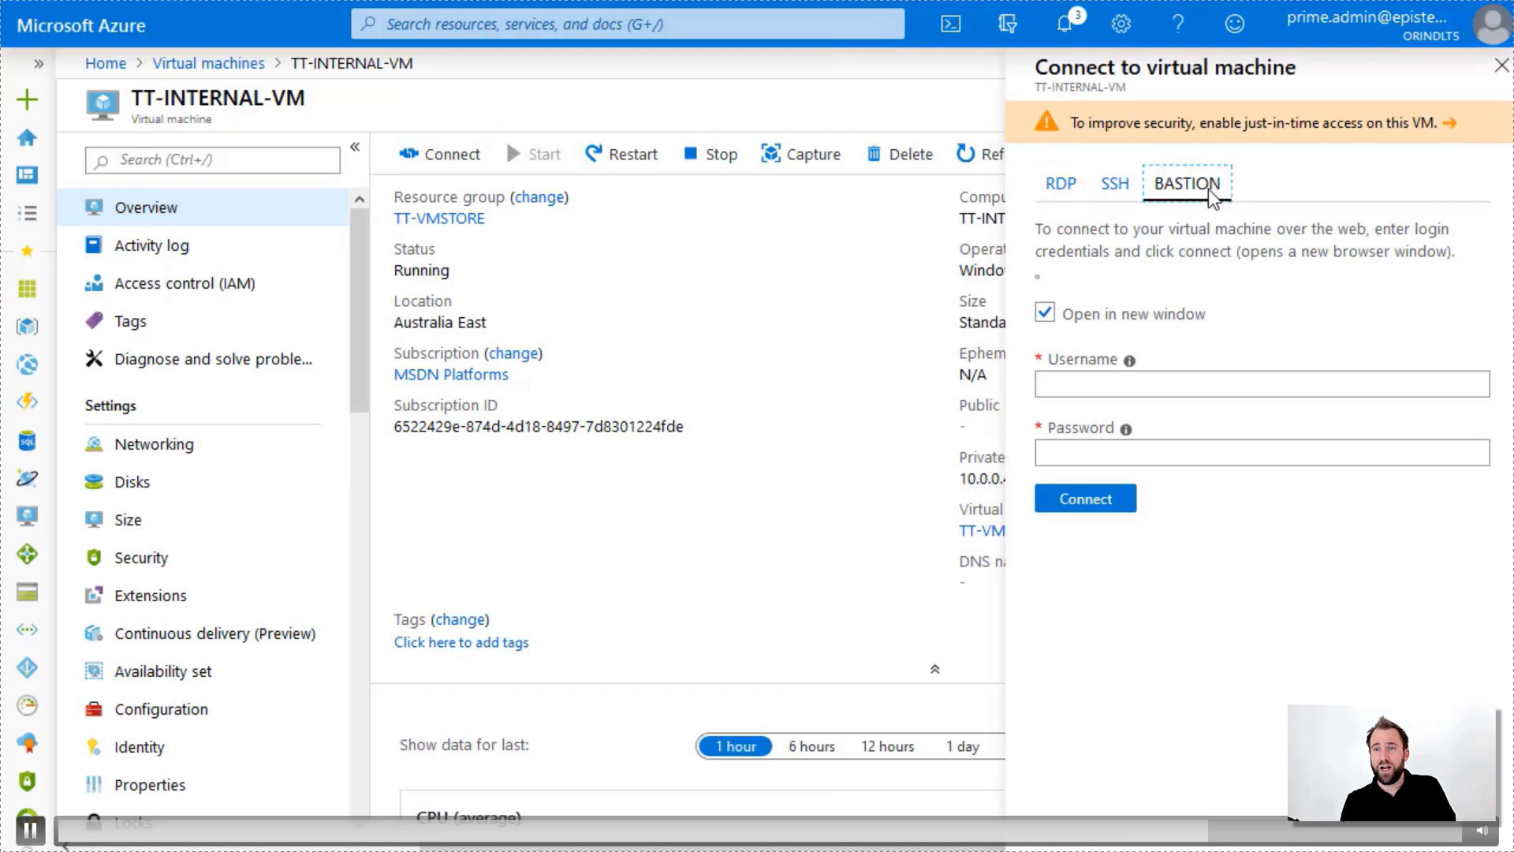
Connect to TT-INTERNAL-VM through Bastion as chancellor with the account password, and open the Local Server properties in Server Manager
left_click(1090, 377)
type("cha")
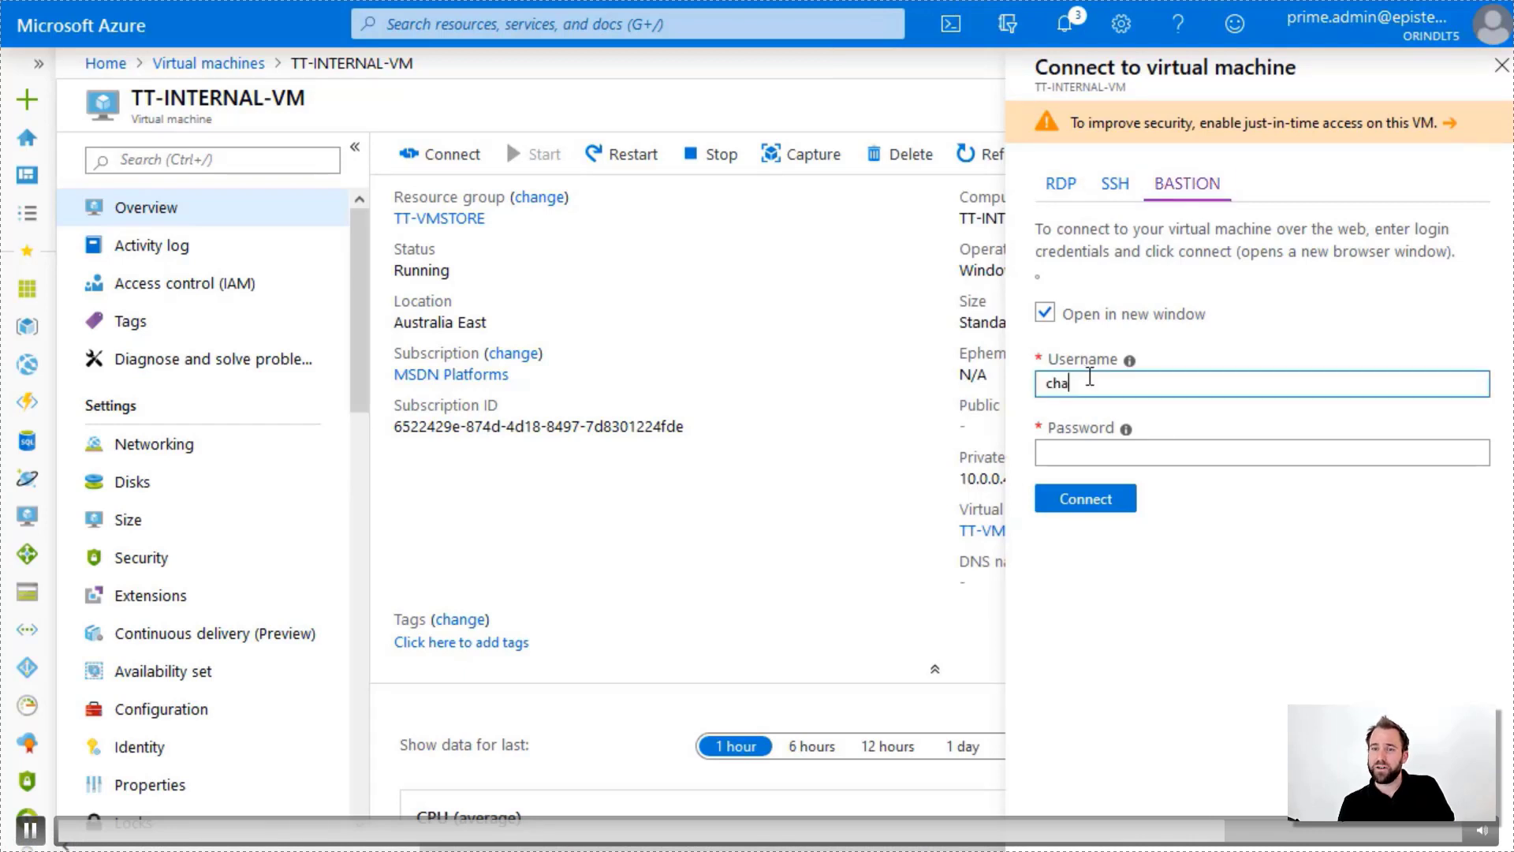
type("ncellor")
key("Tab")
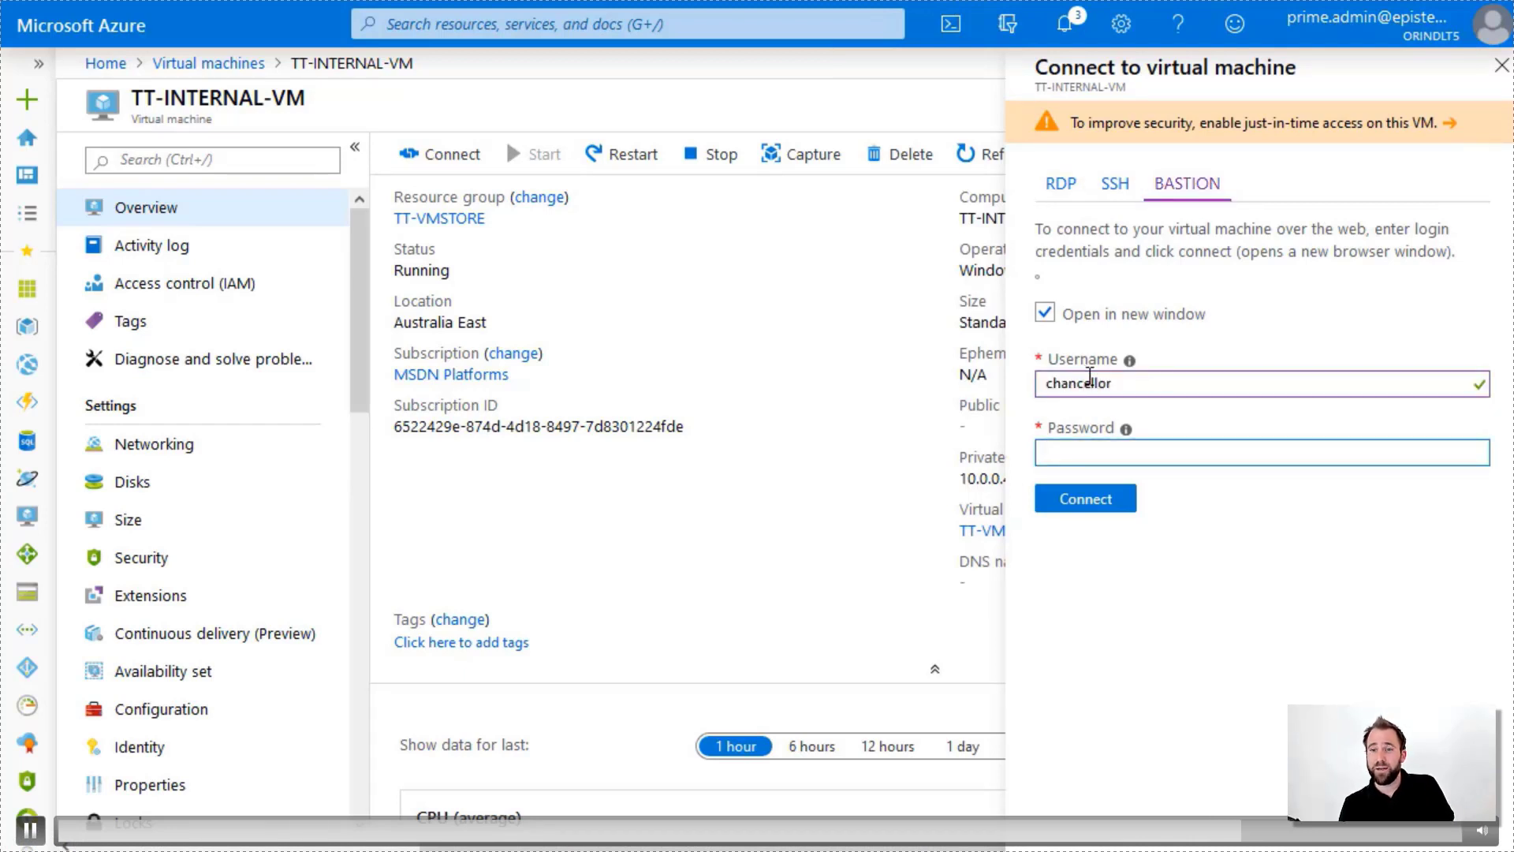
type("•••••••••")
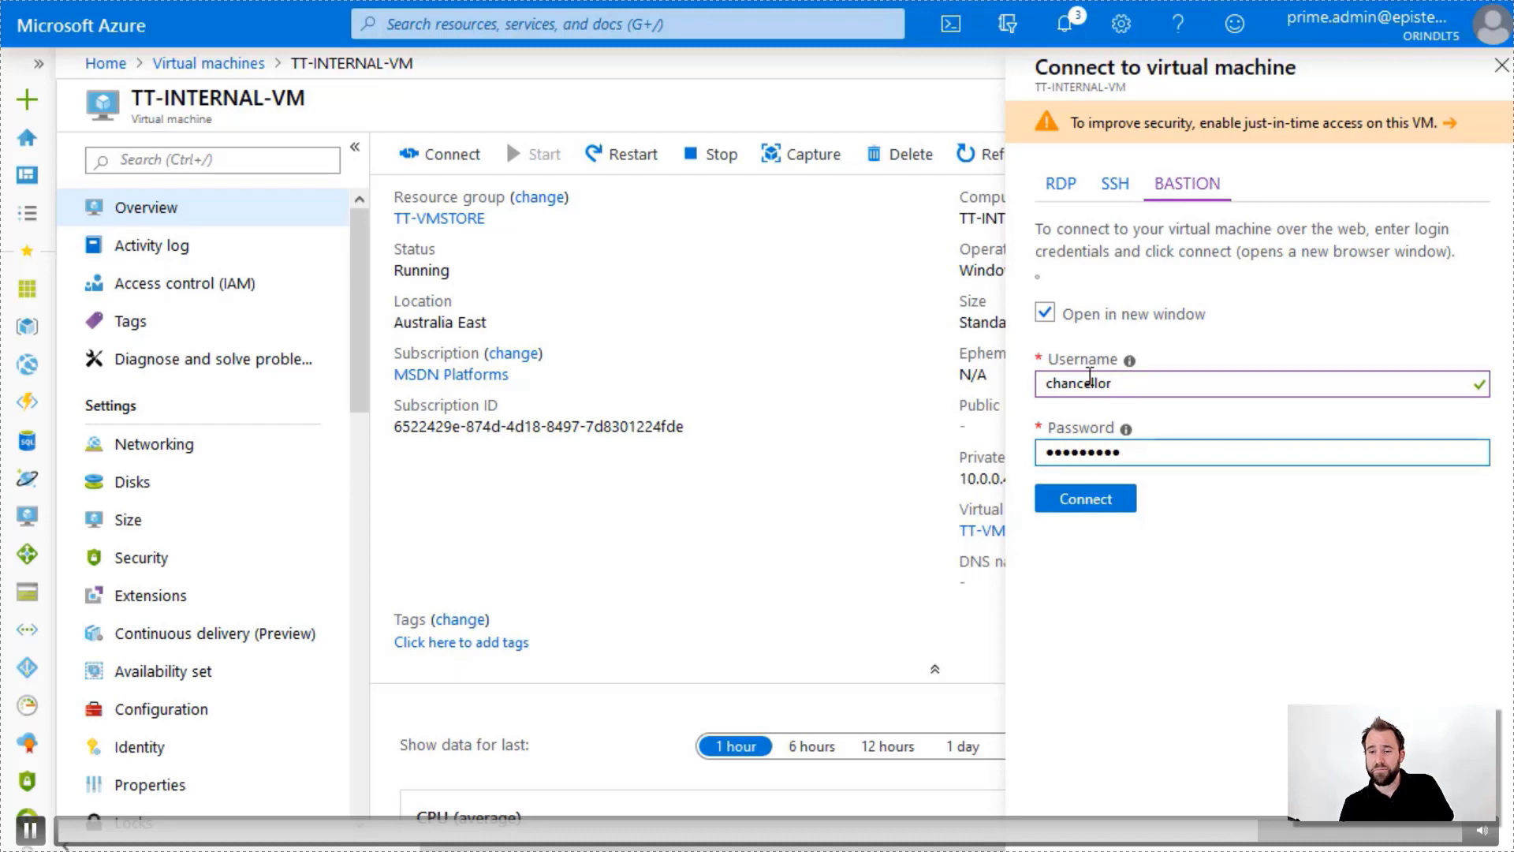
type("••••••••")
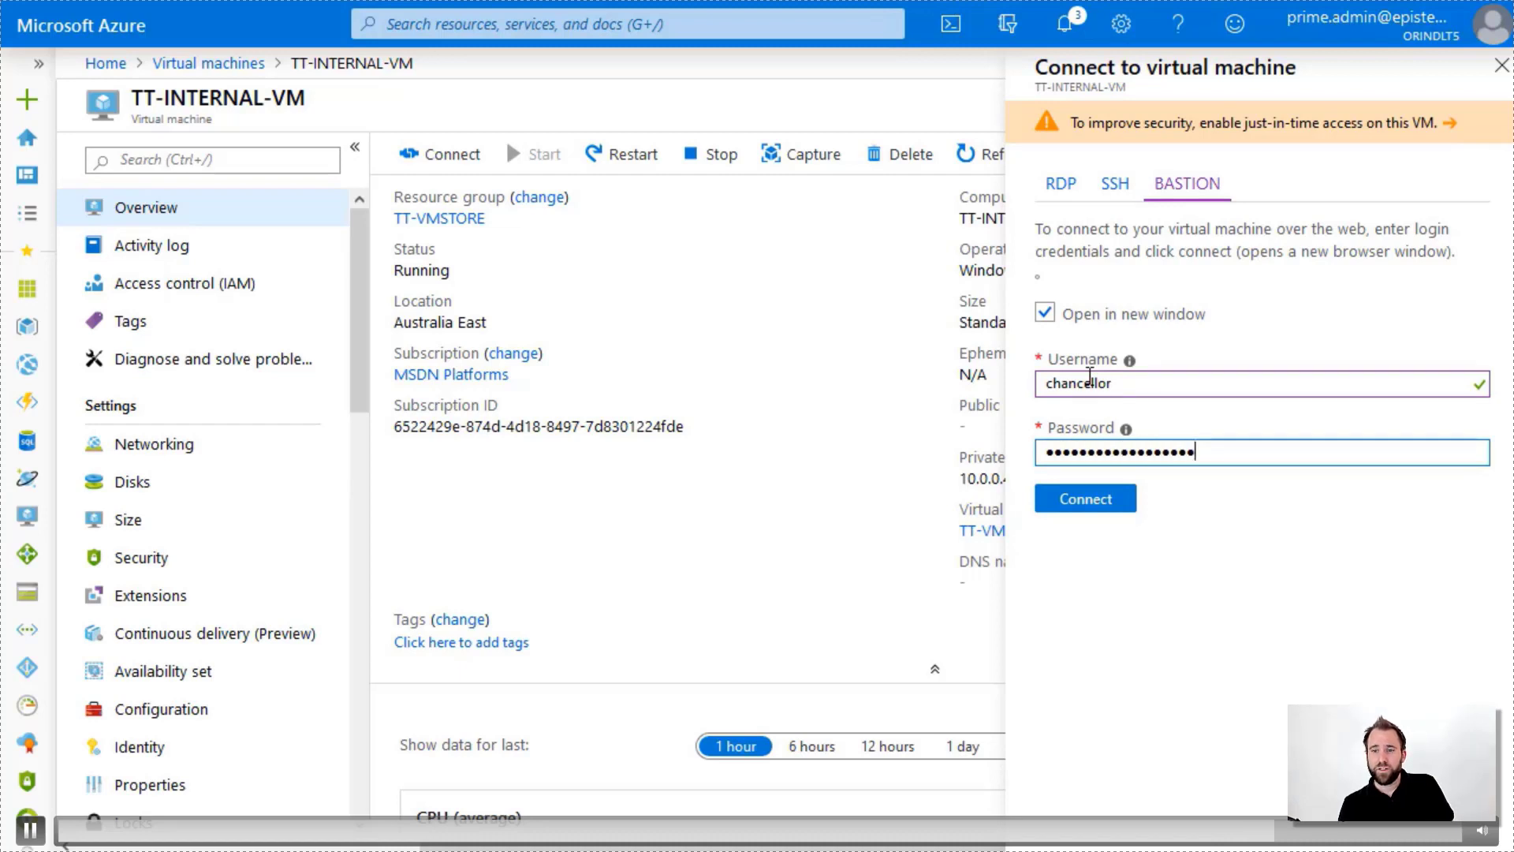
key("Return")
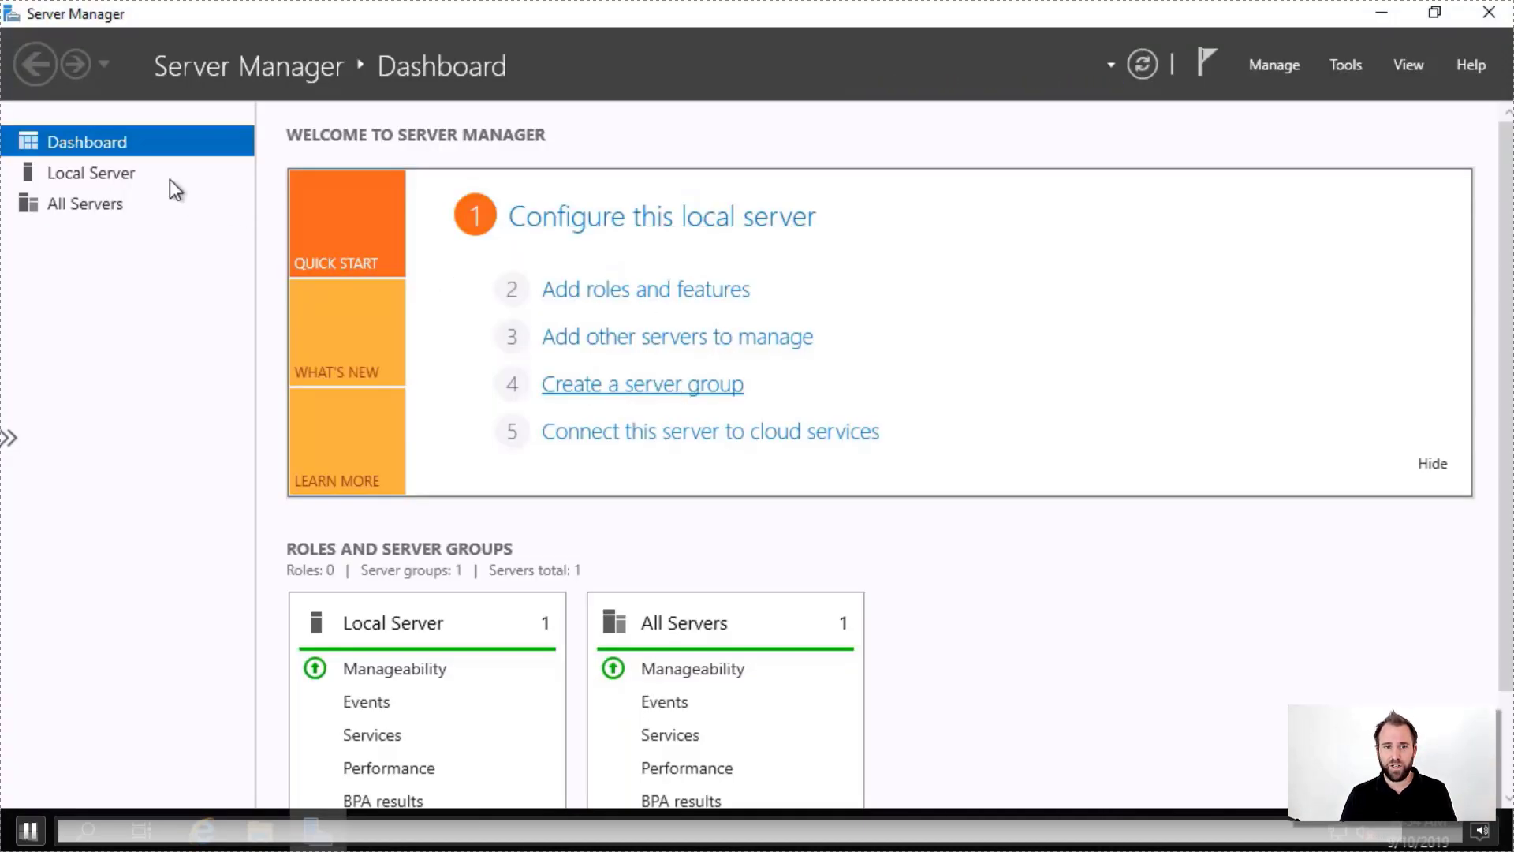
left_click(82, 173)
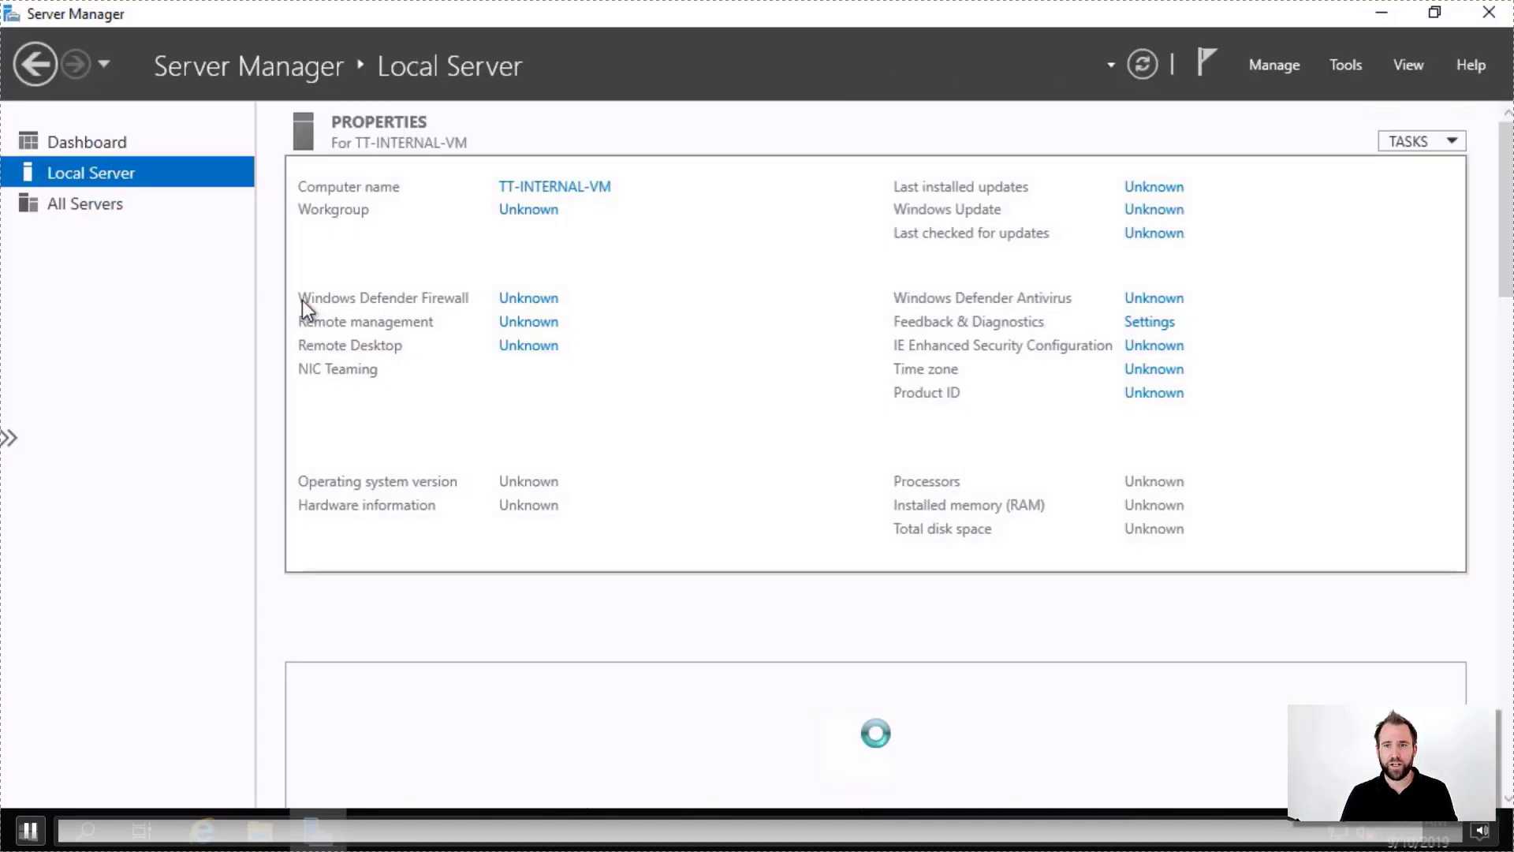
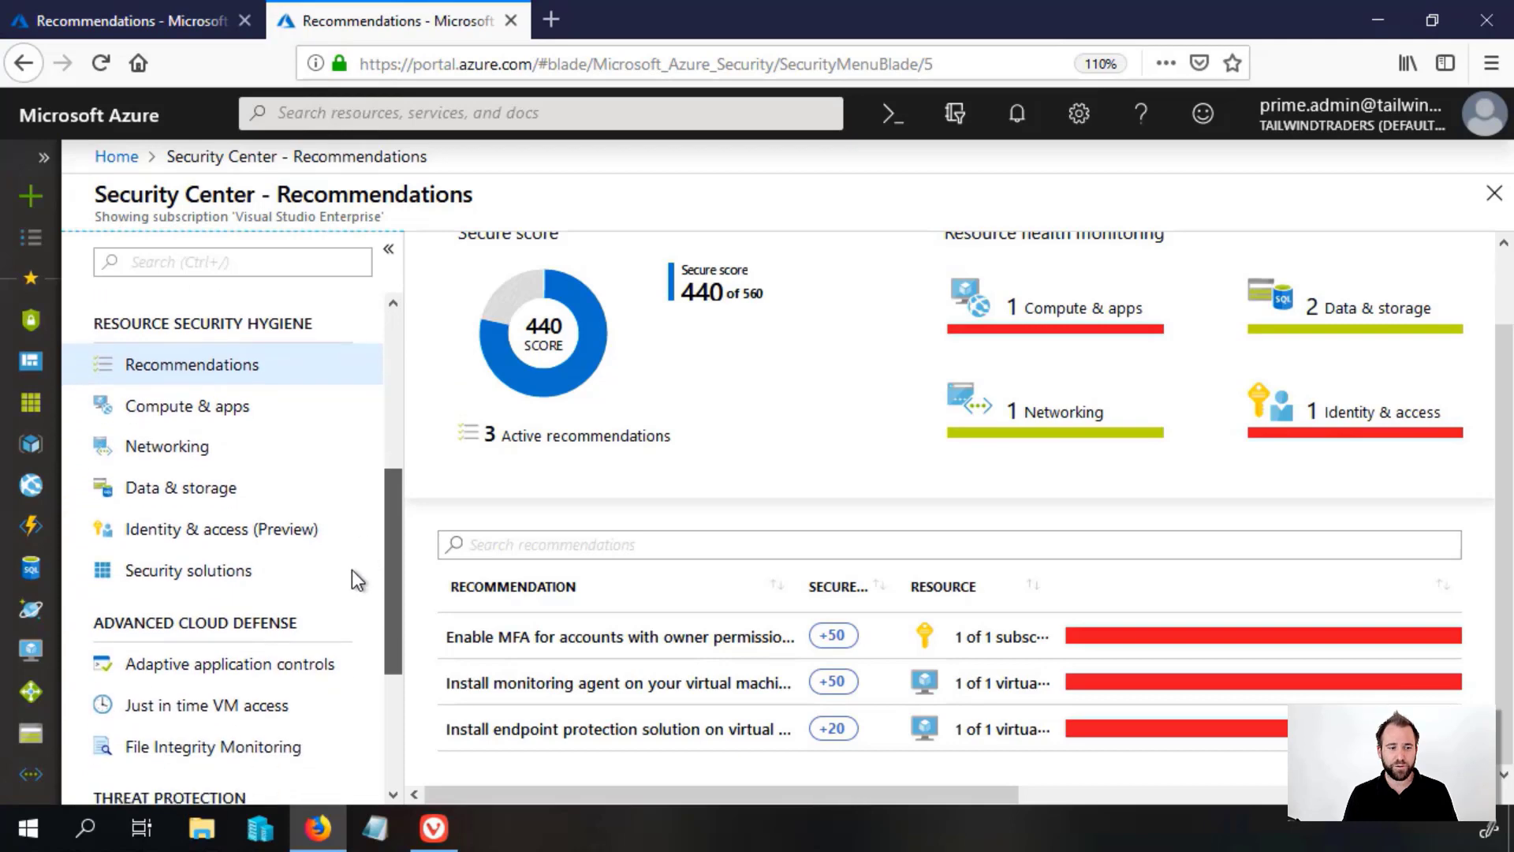
Open Security Center's just in time VM access and start enabling JIT on the recommended virtual machine TT2016-A1
left_click(242, 579)
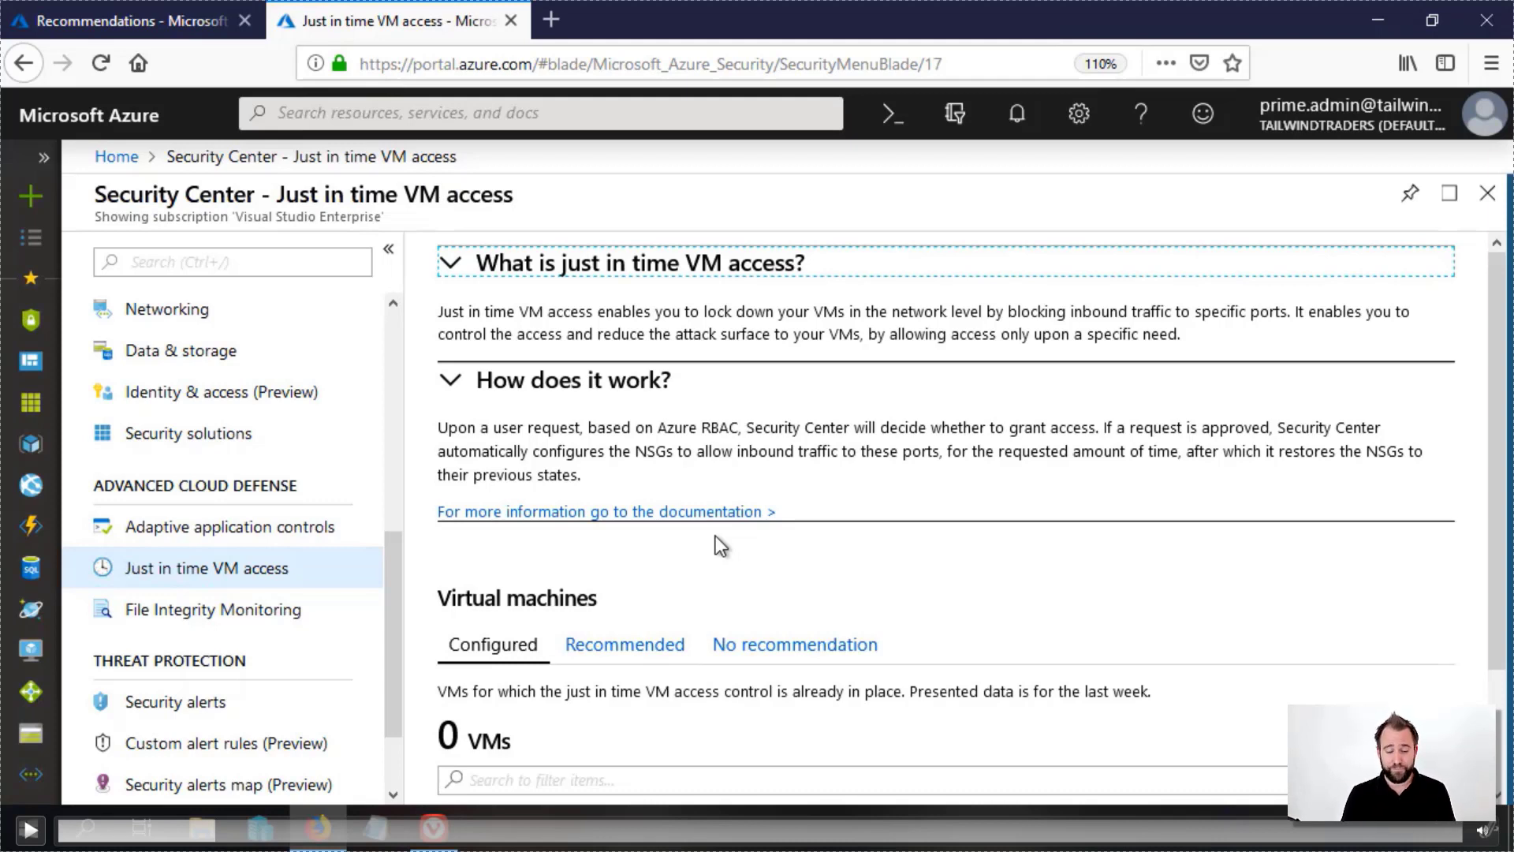
scroll(716, 536, "down", 3)
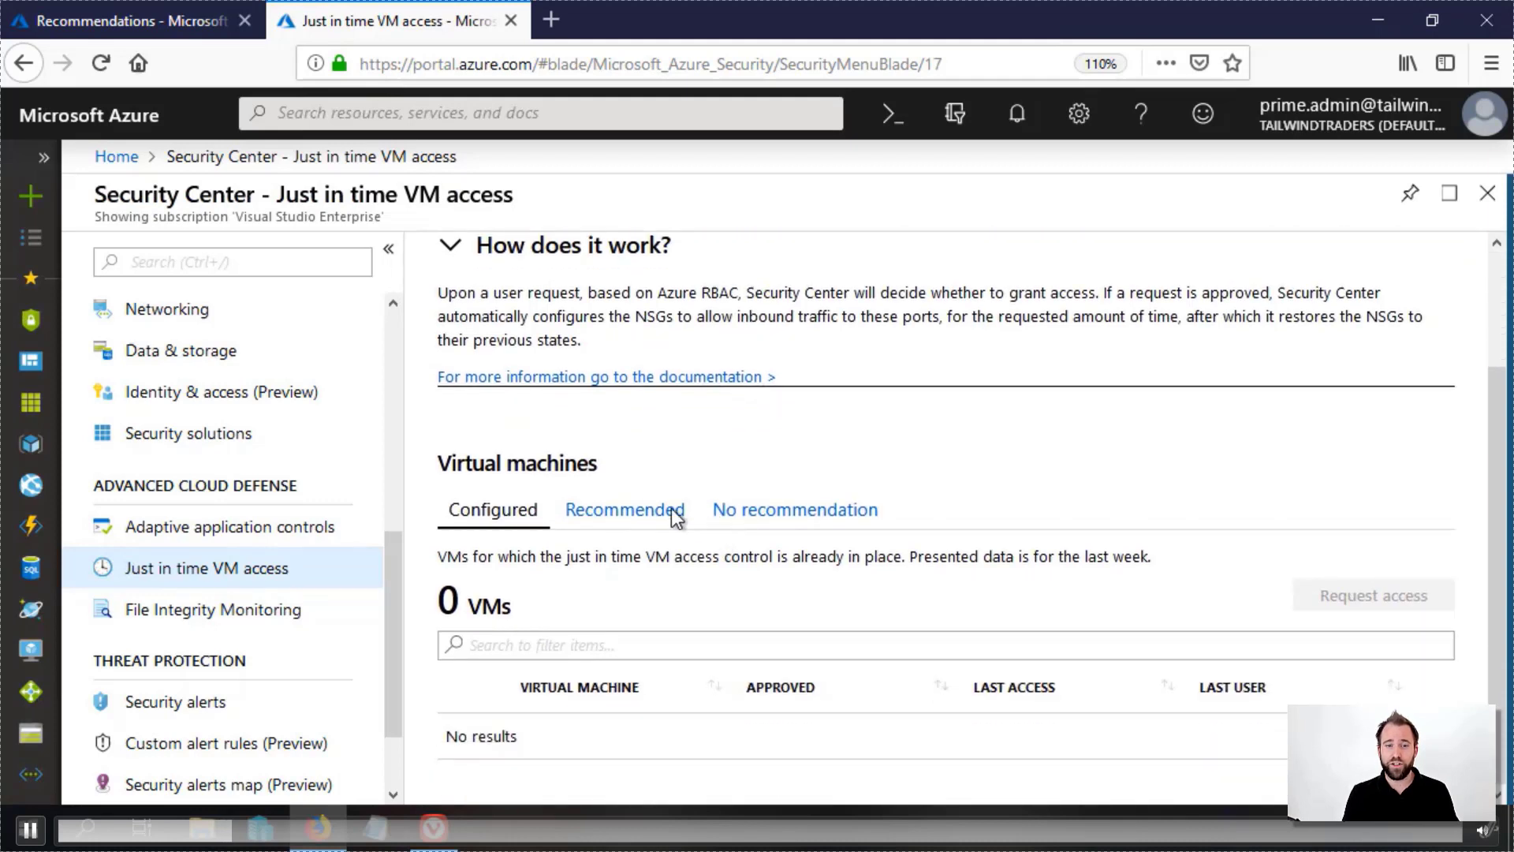
left_click(648, 511)
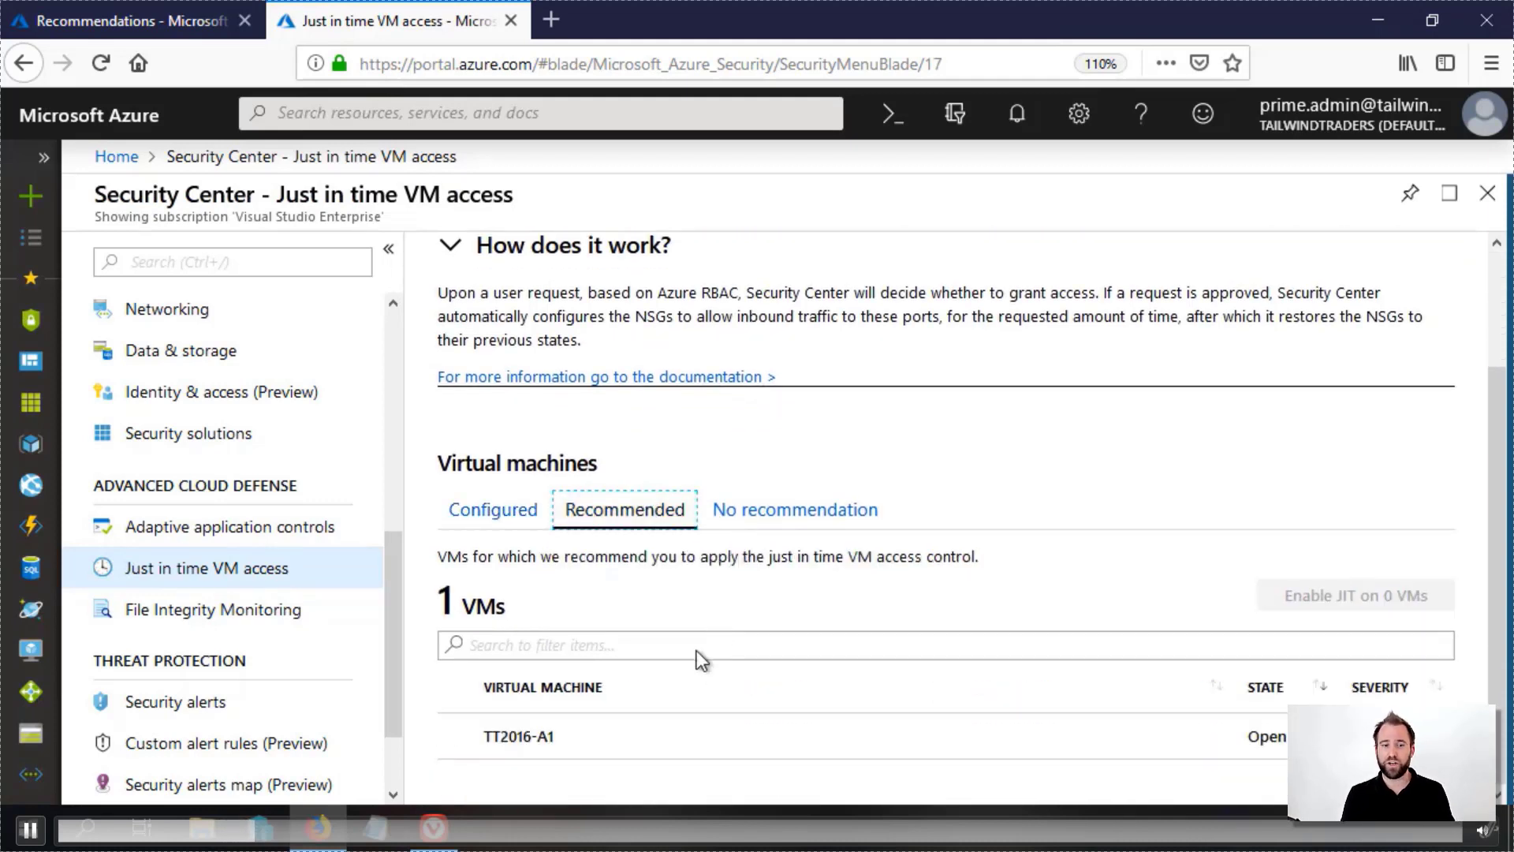
left_click(500, 749)
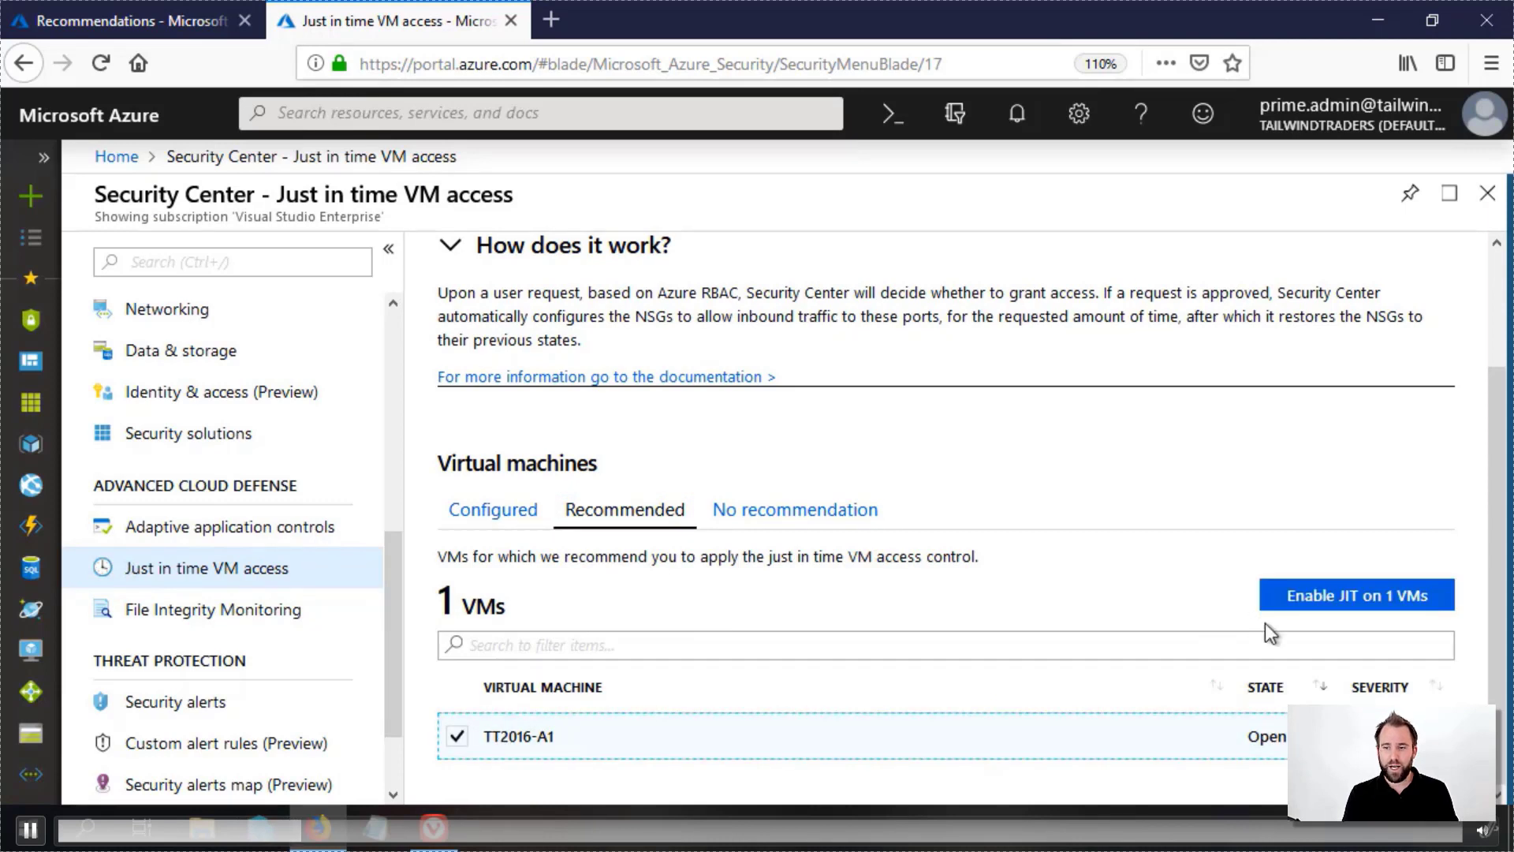
left_click(1343, 604)
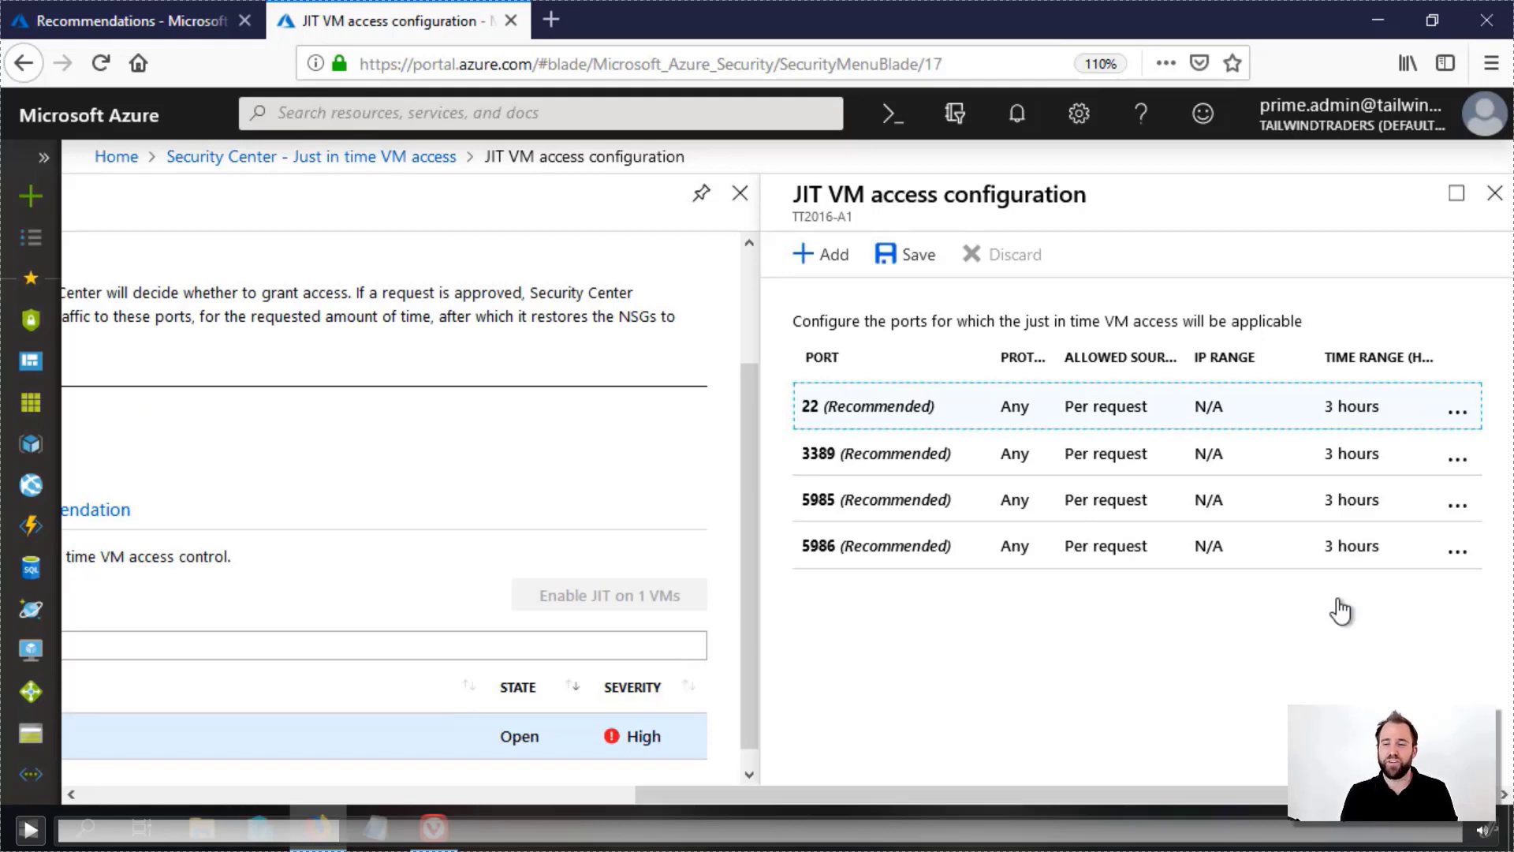
Remove ports 22, 5985 and 5986 from the JIT access configuration of TT2016-A1
key("space")
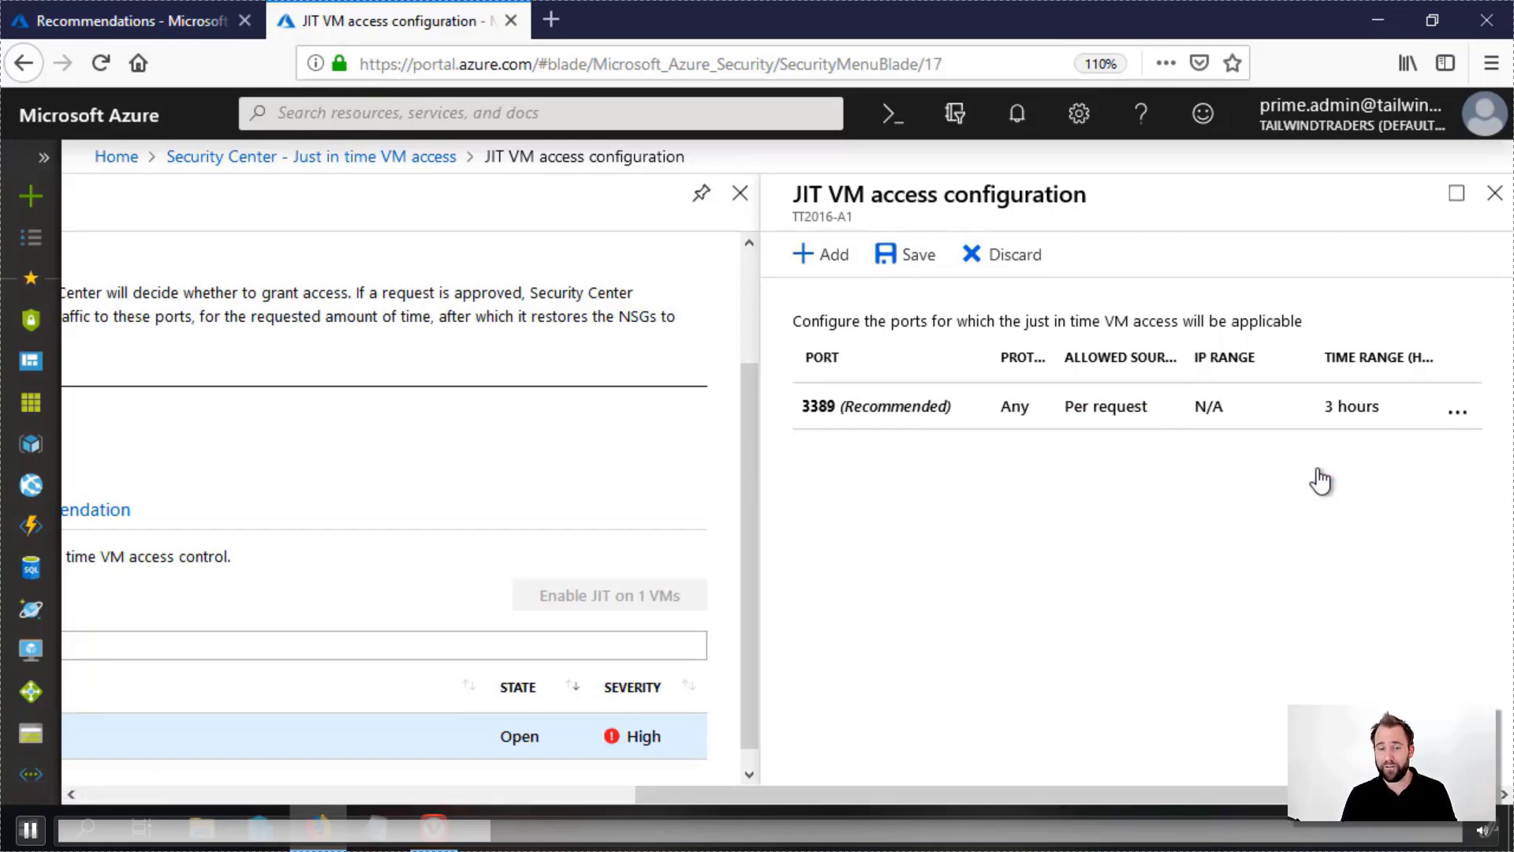
key("space")
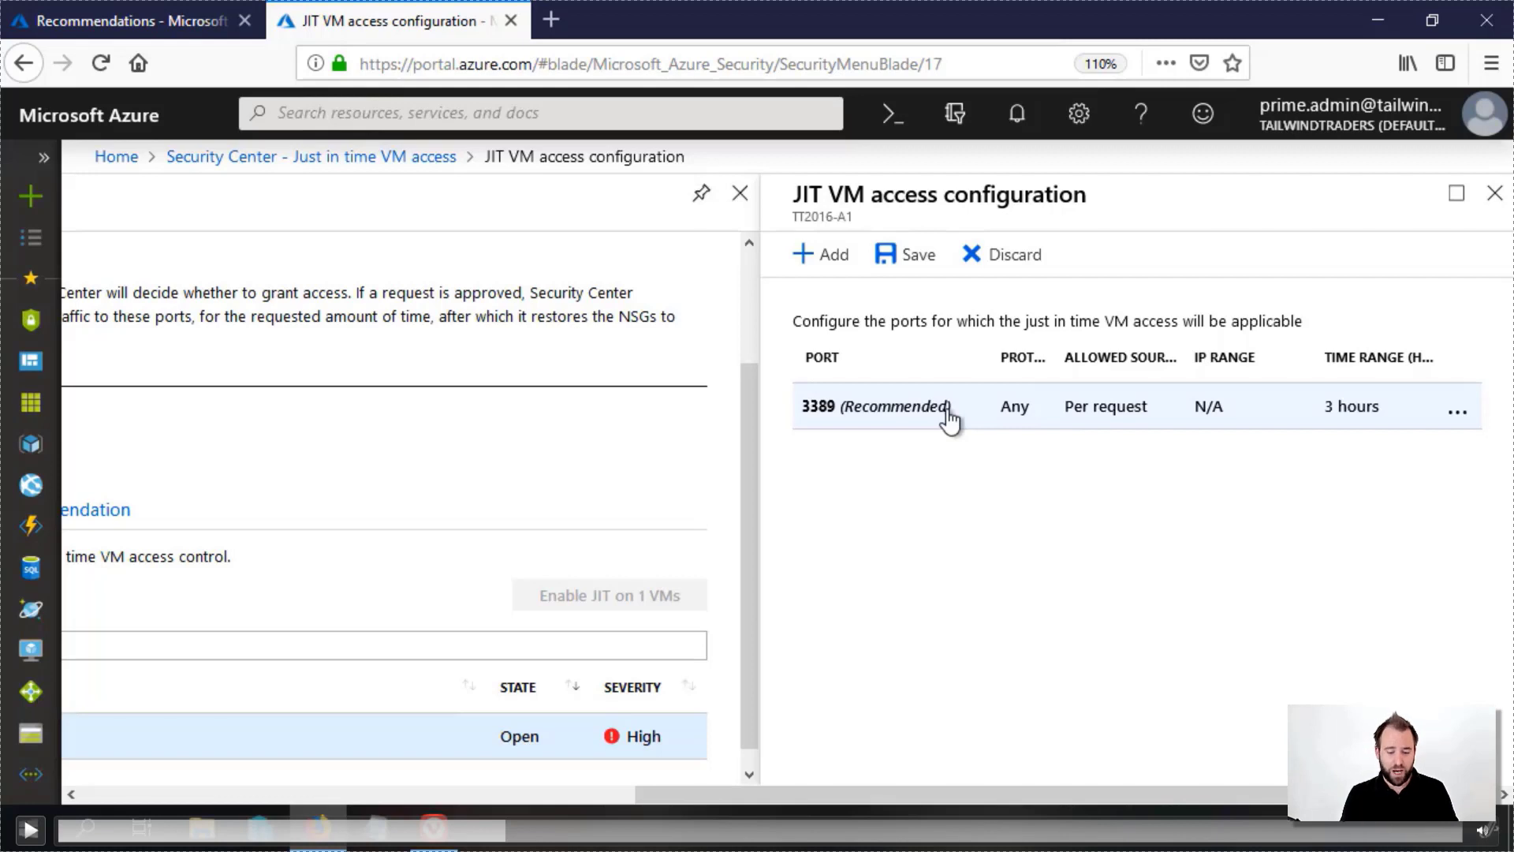
Set the max request time of port 3389 to 10 hours and save the JIT access configuration
key("space")
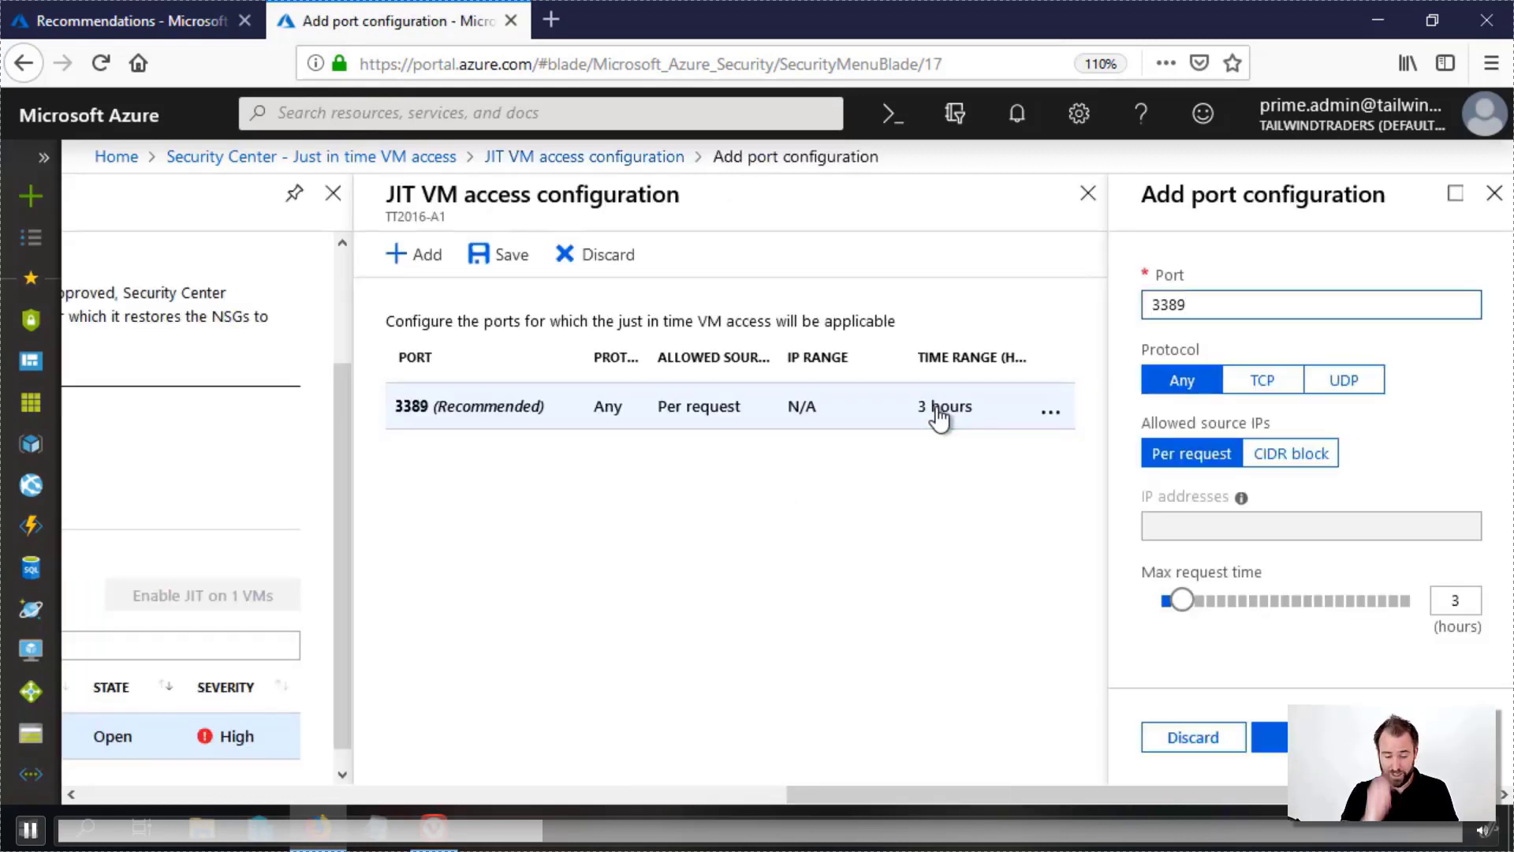
key("space")
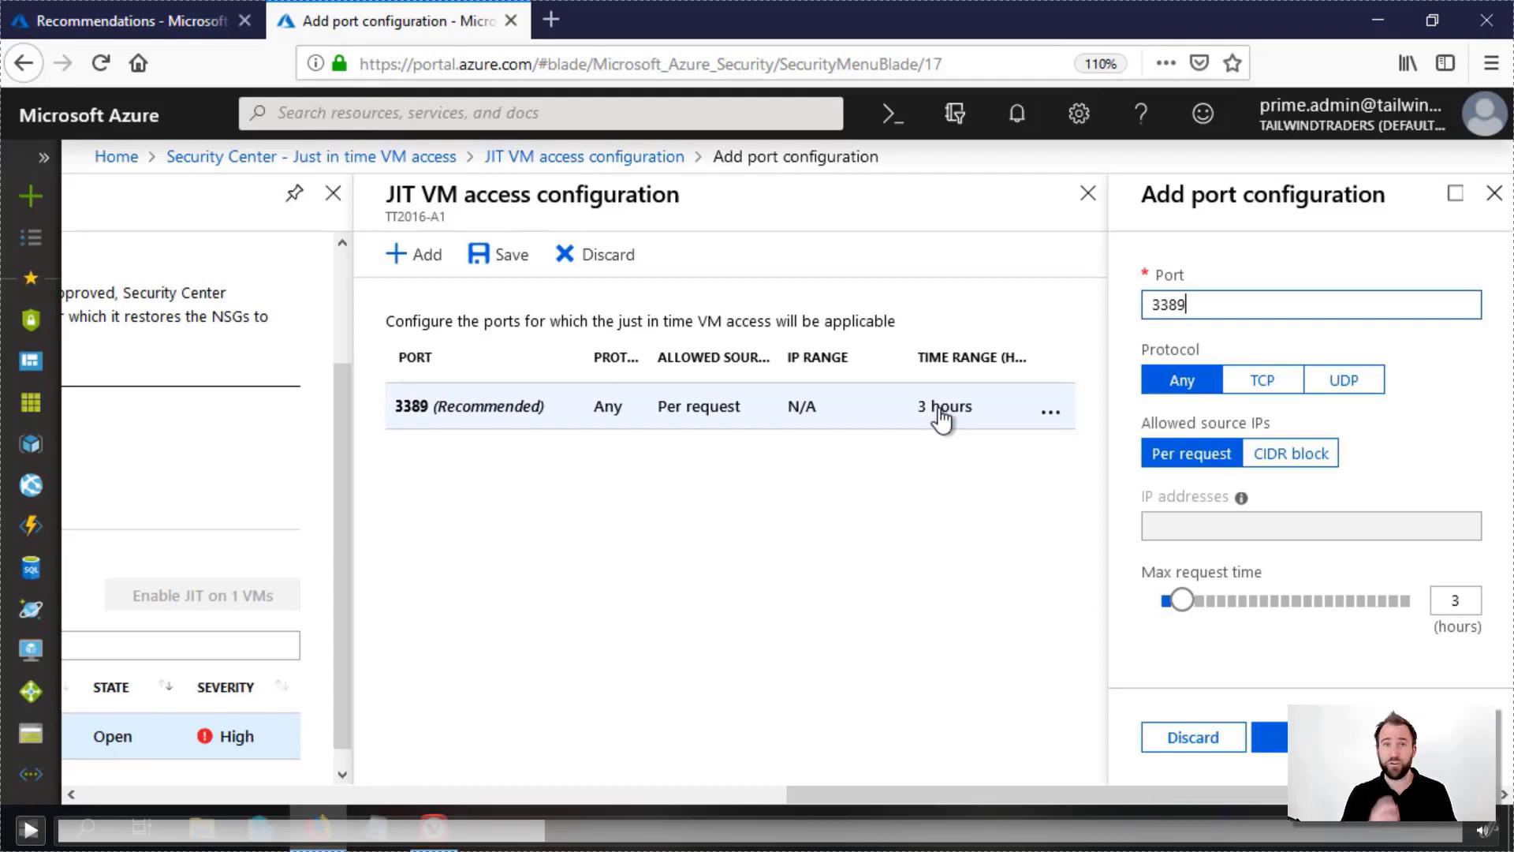
key("space")
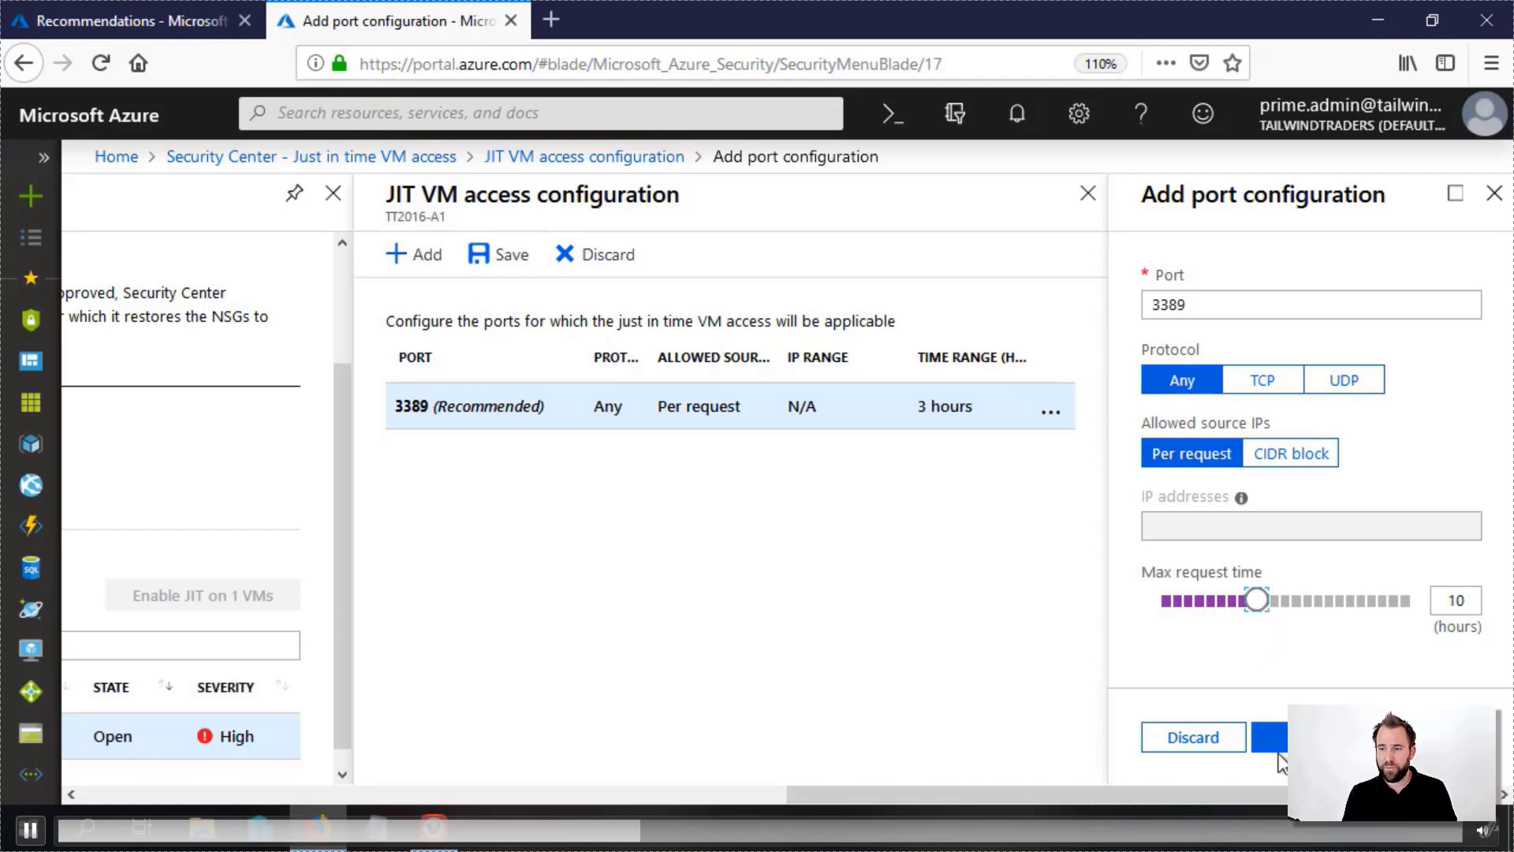
key("space")
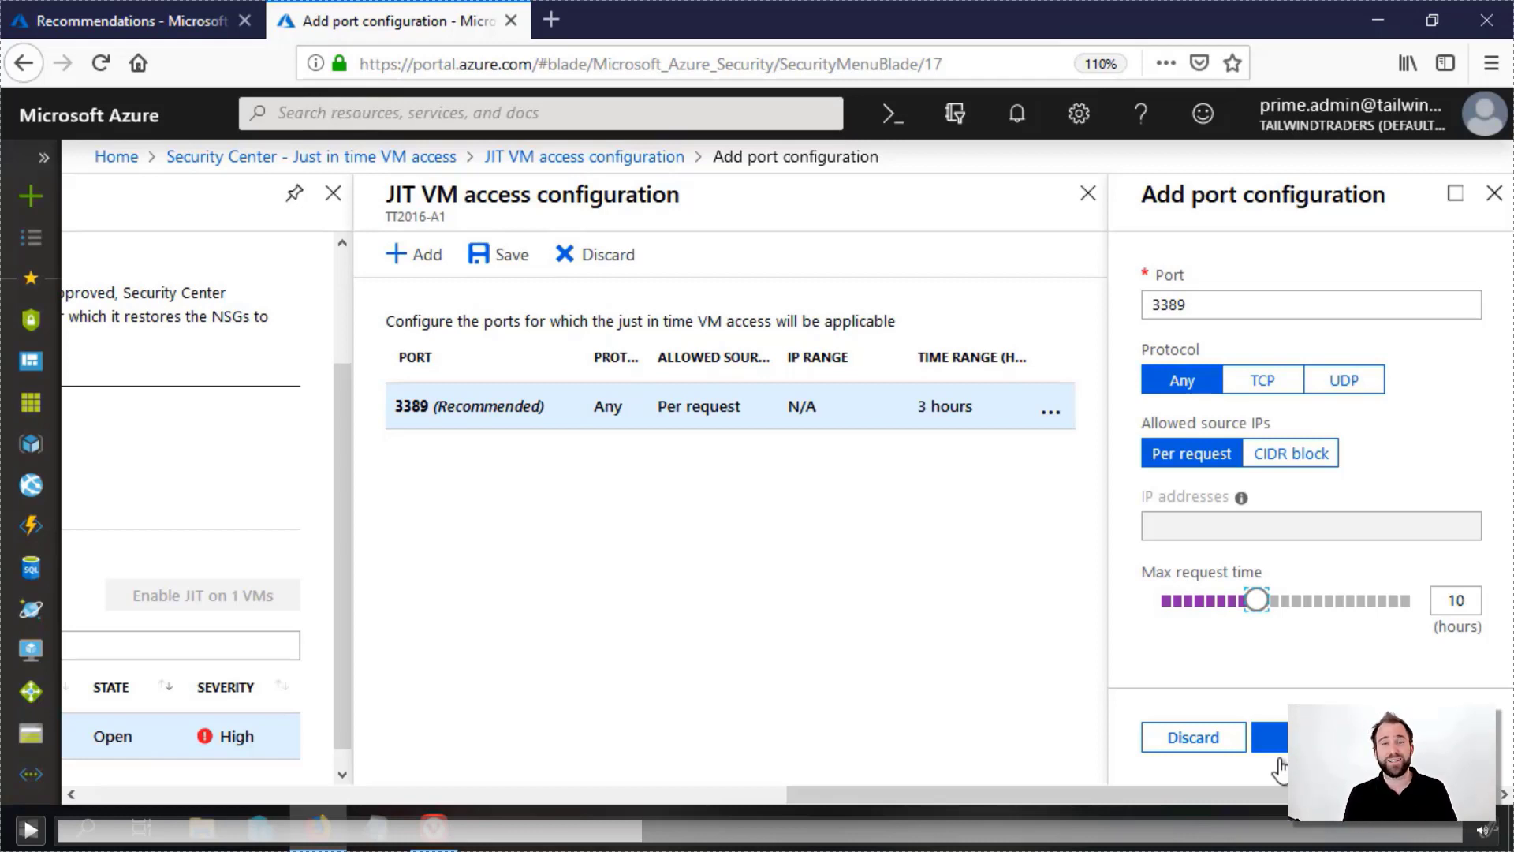
left_click(1273, 741)
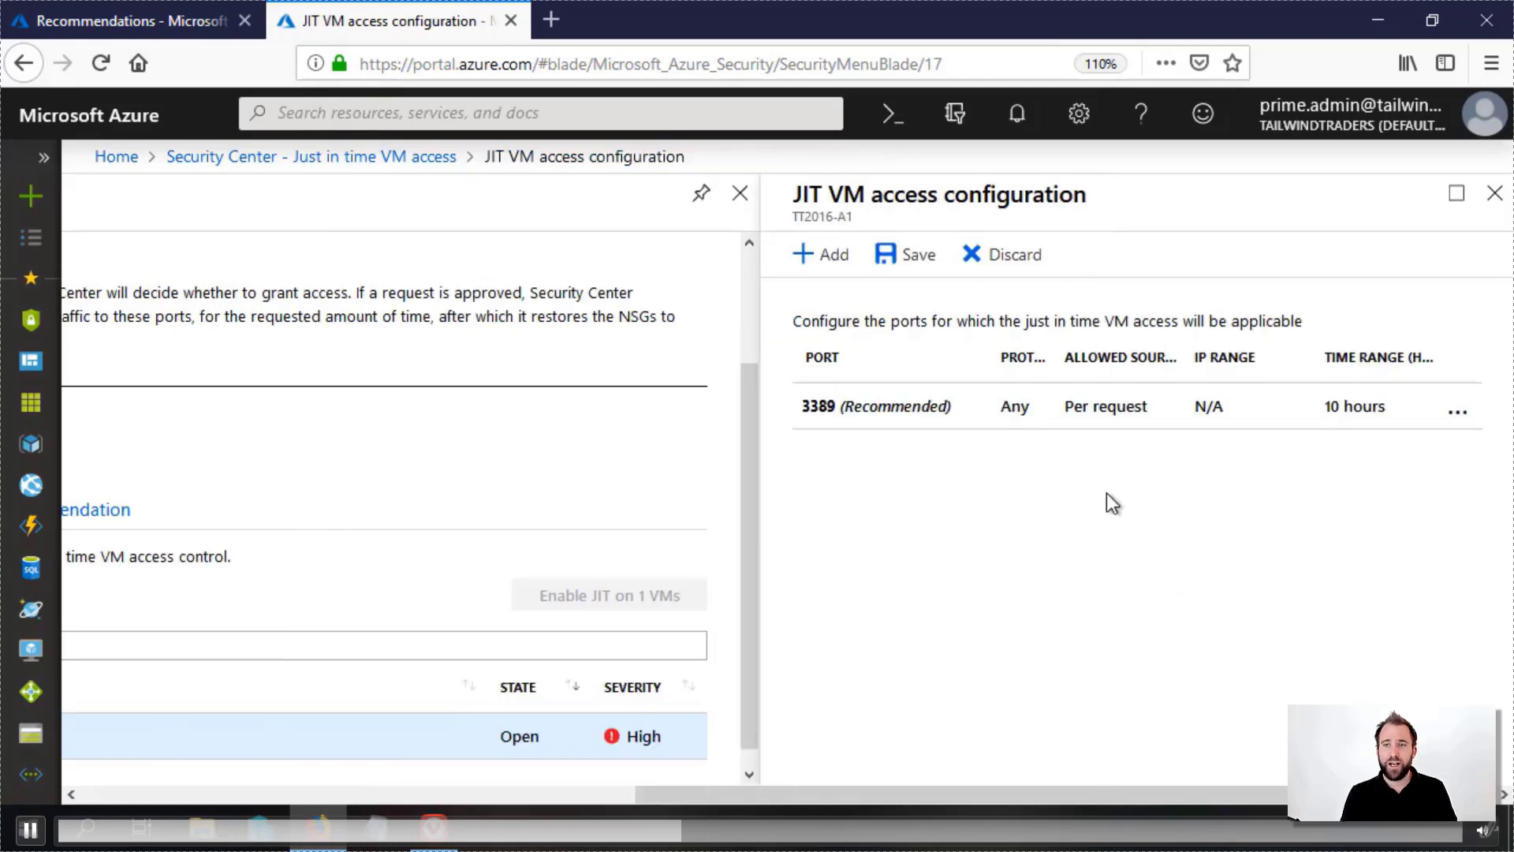
left_click(915, 265)
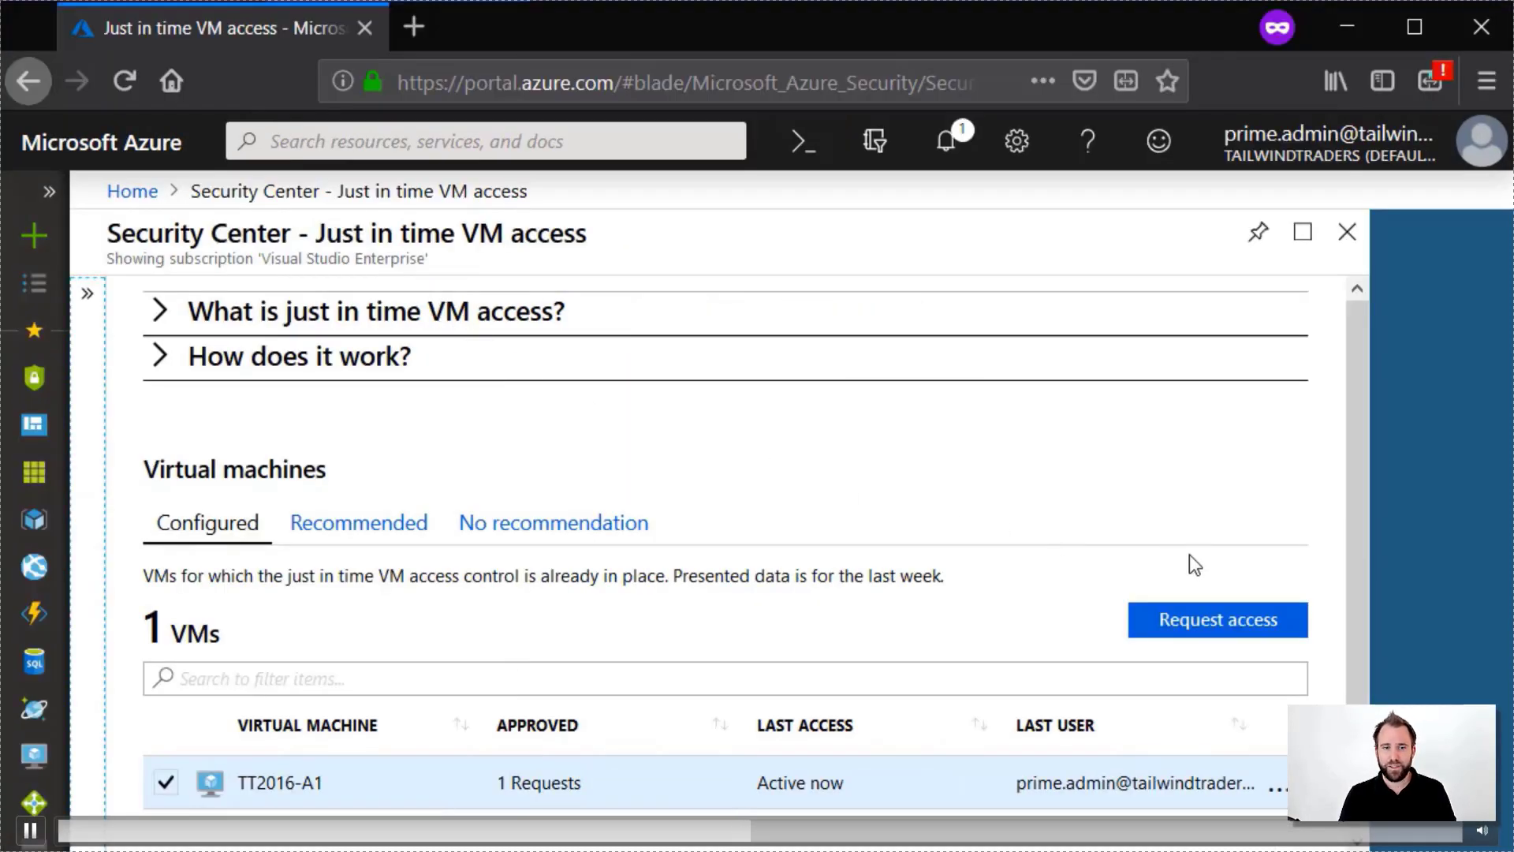
Request JIT access to TT2016-A1 by turning on port 3389 for My IP and opening the port
left_click(1204, 623)
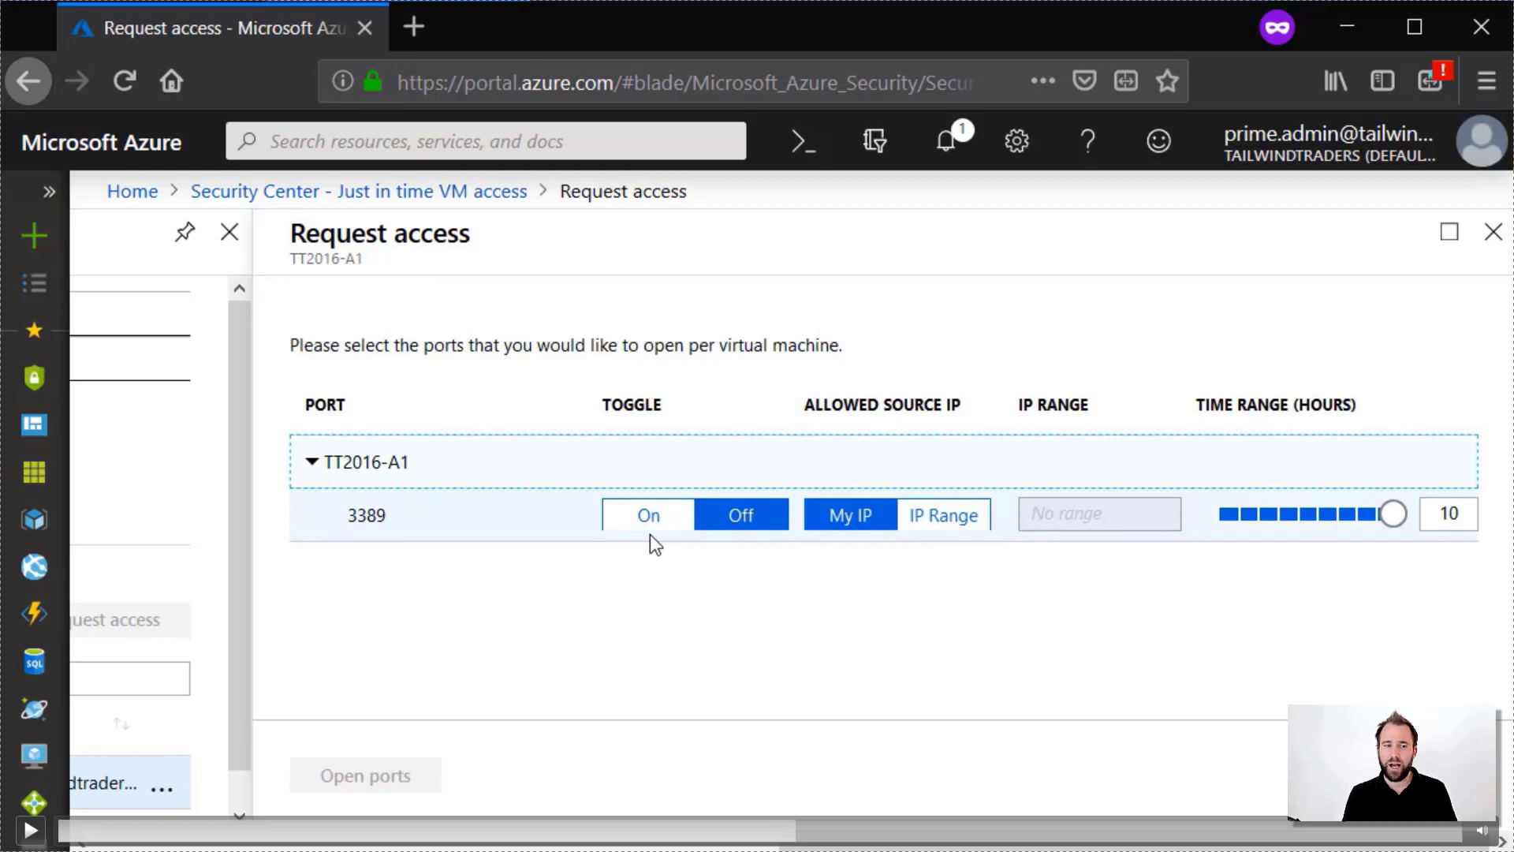
left_click(661, 527)
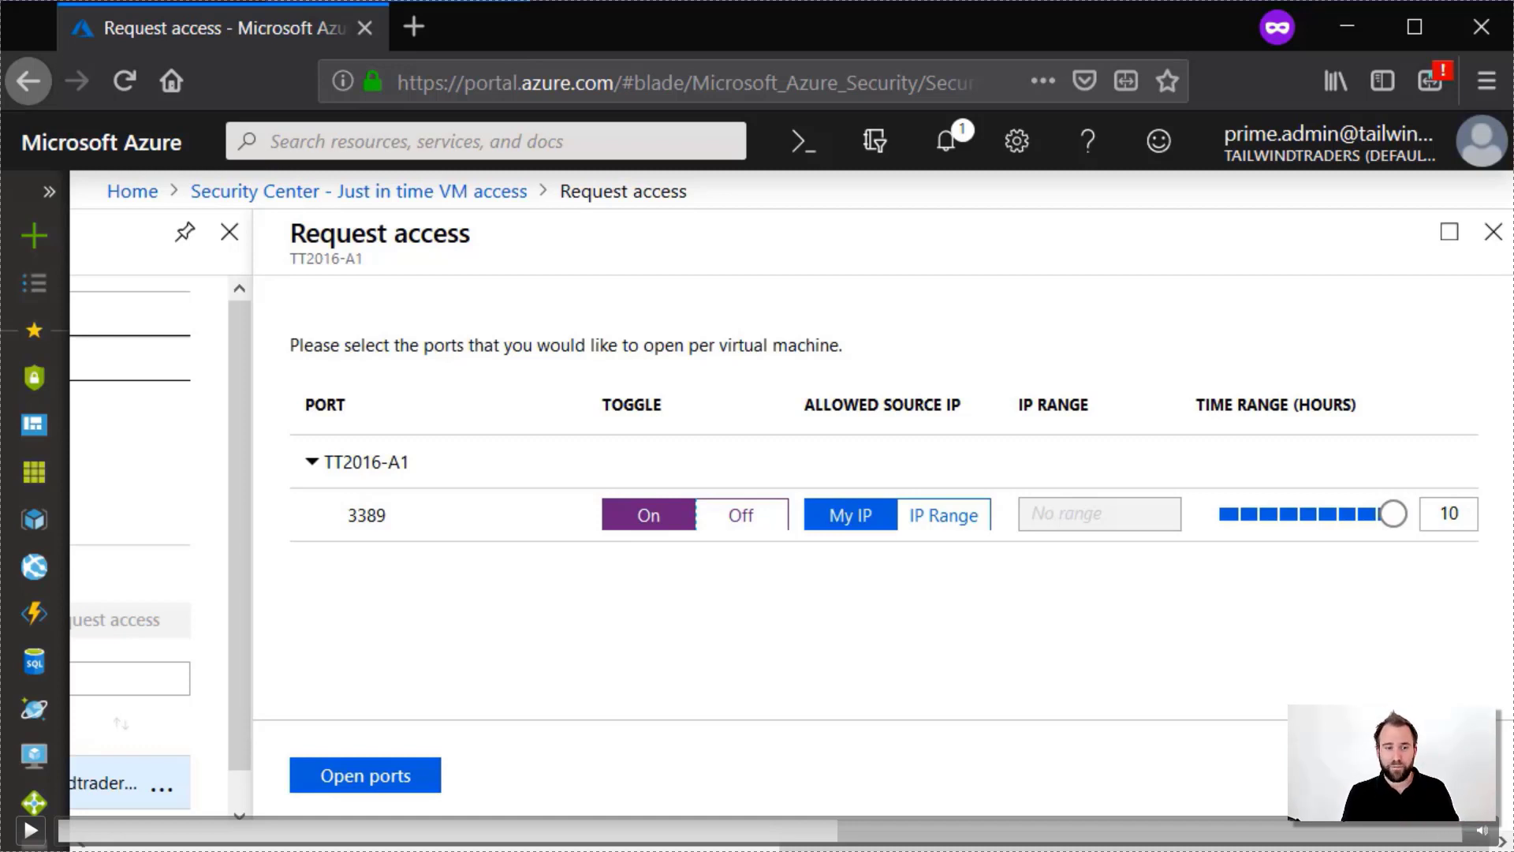
left_click(427, 779)
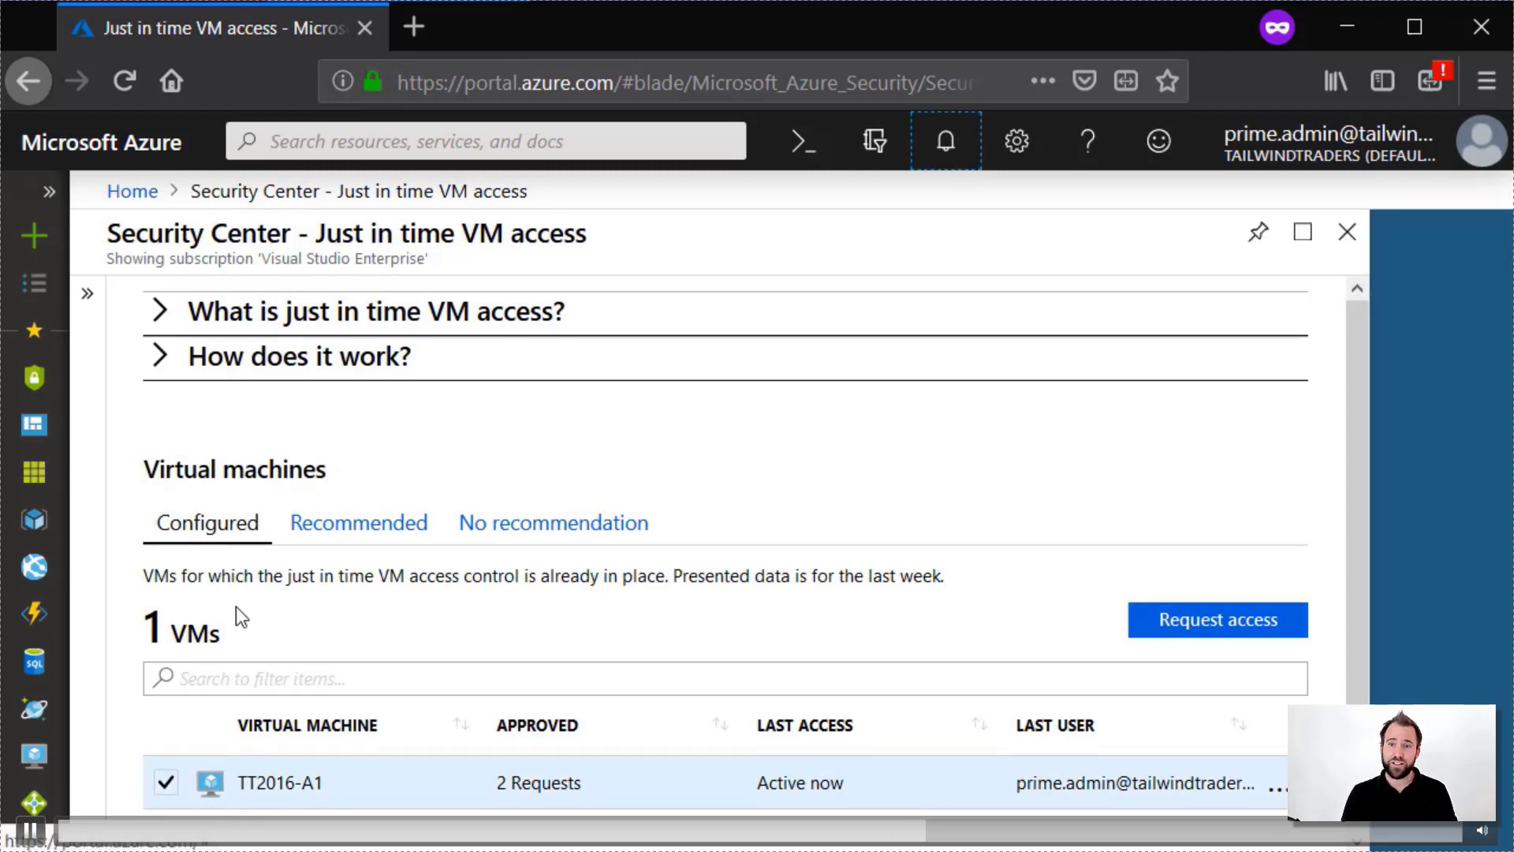
From the TT2016-A1 virtual machine, download its RDP file for port 3389 and open it with Remote Desktop Connection
left_click(48, 749)
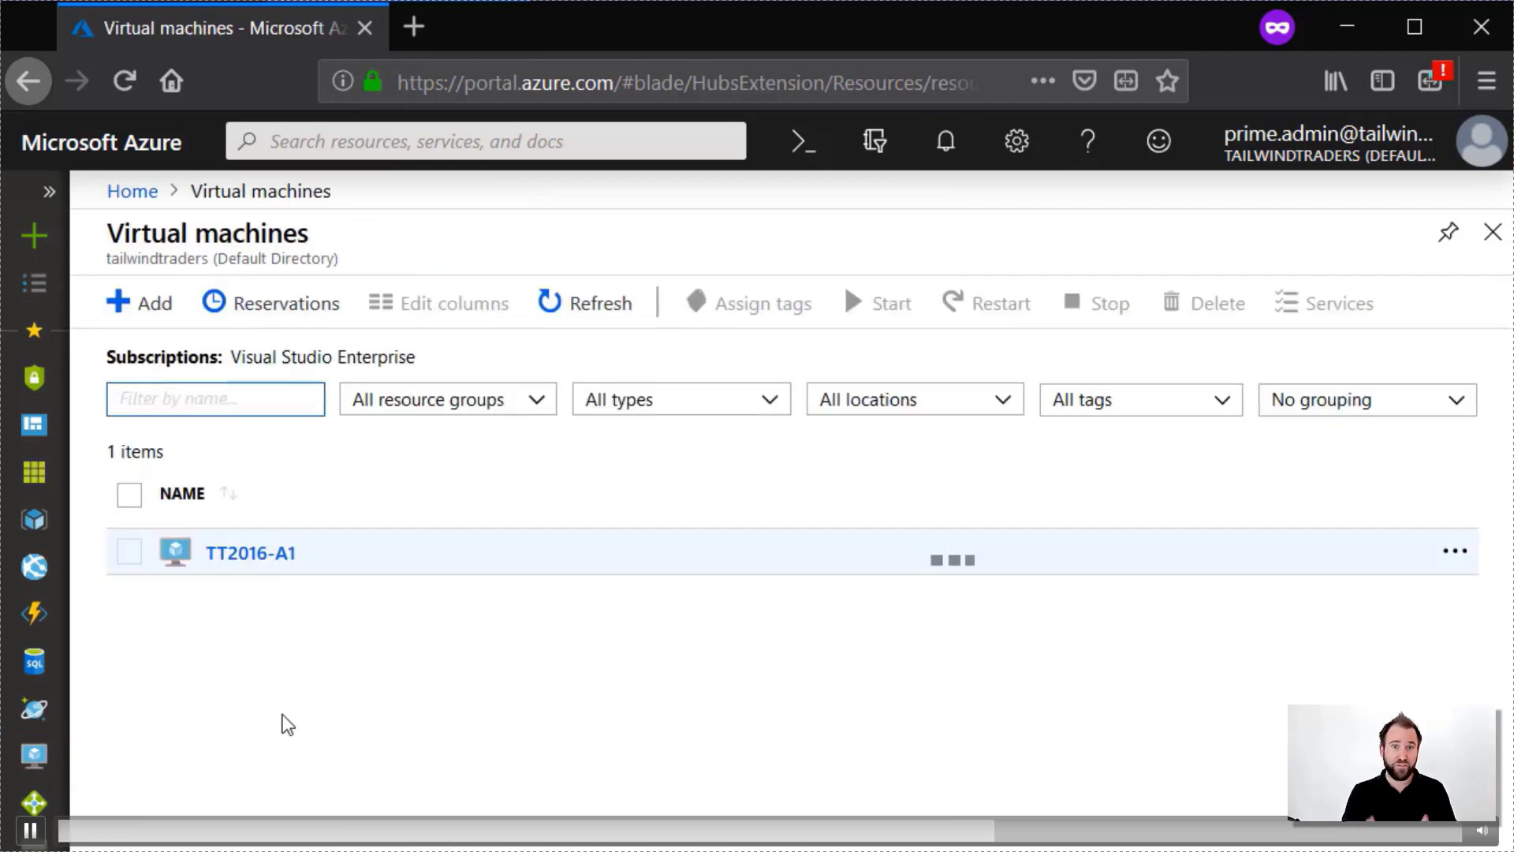
left_click(243, 562)
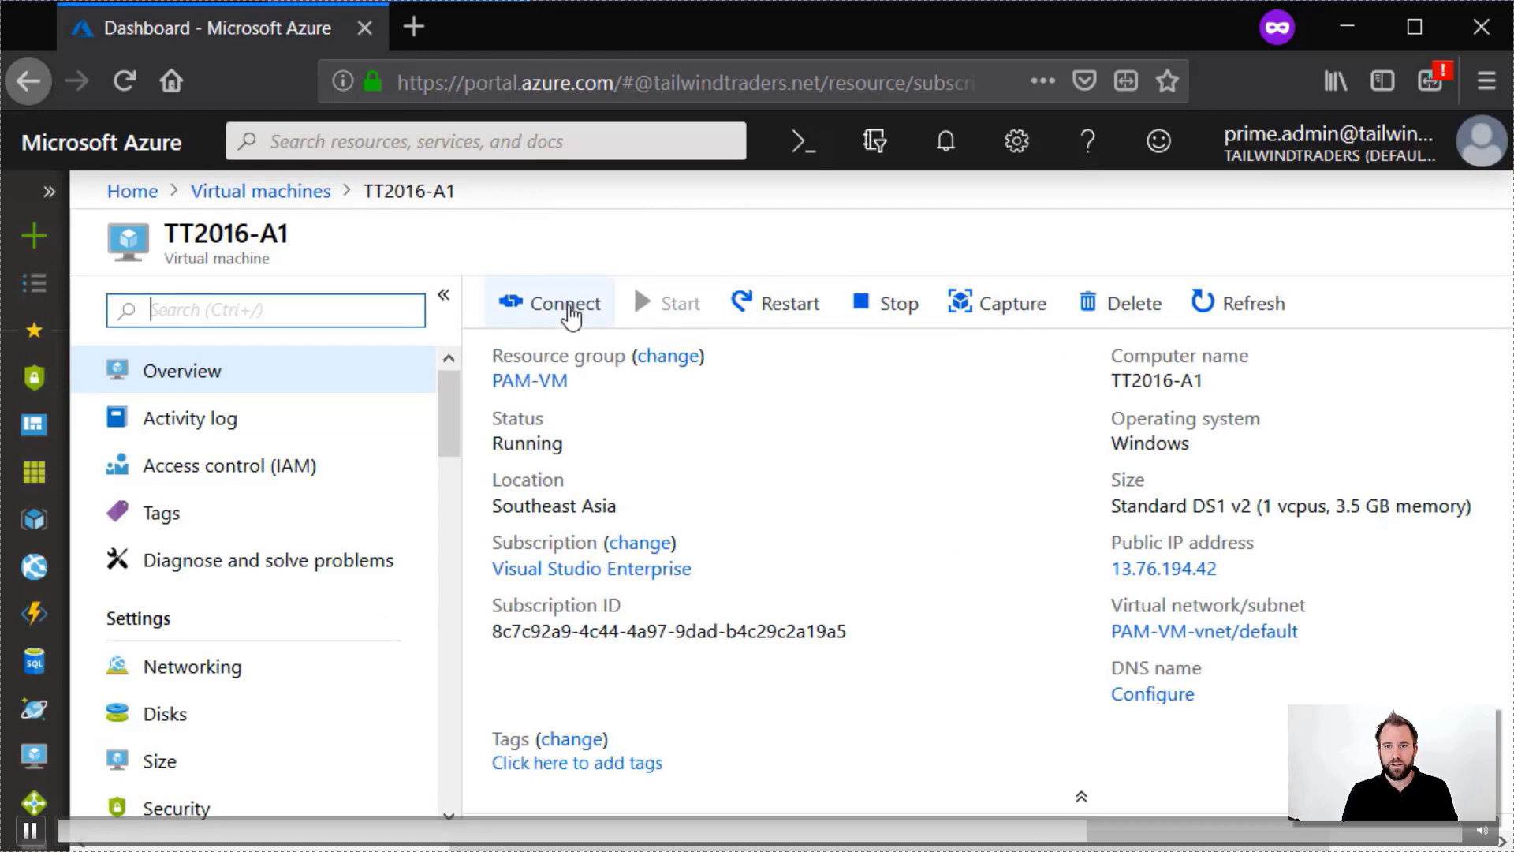
left_click(564, 304)
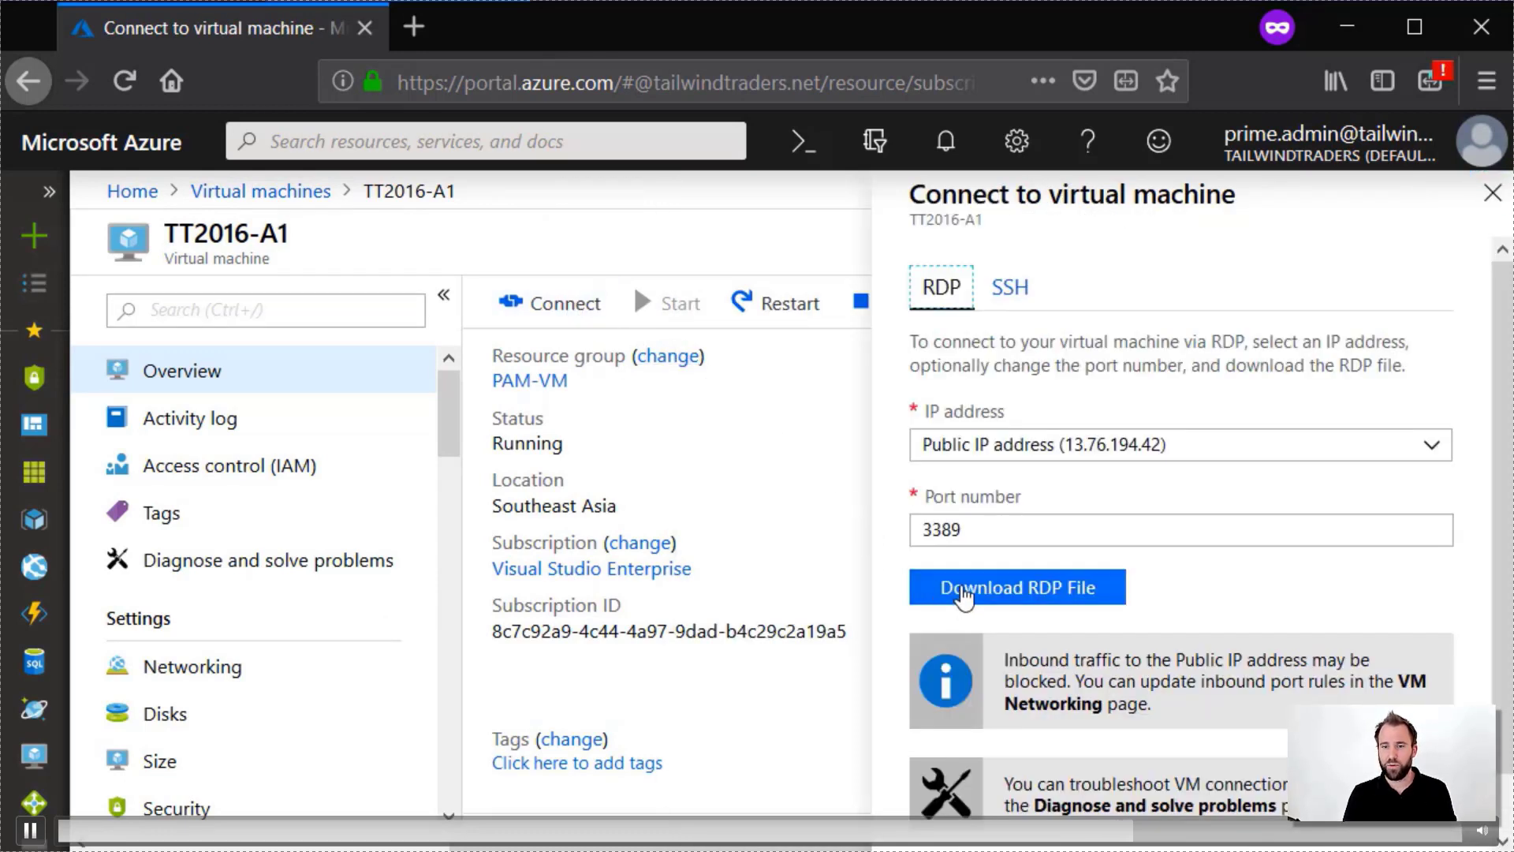
left_click(964, 597)
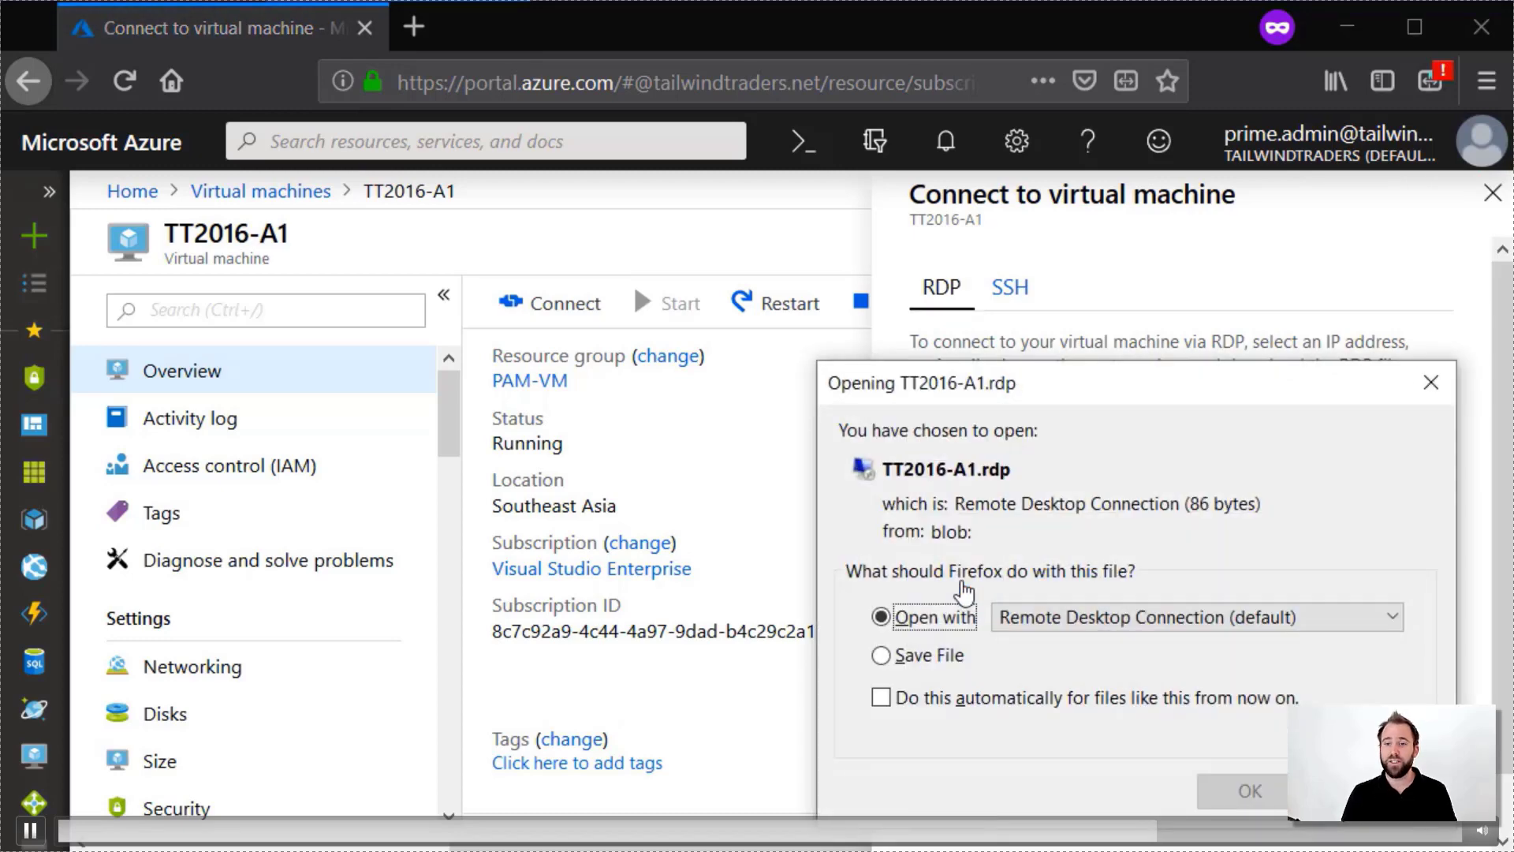
left_click(1234, 790)
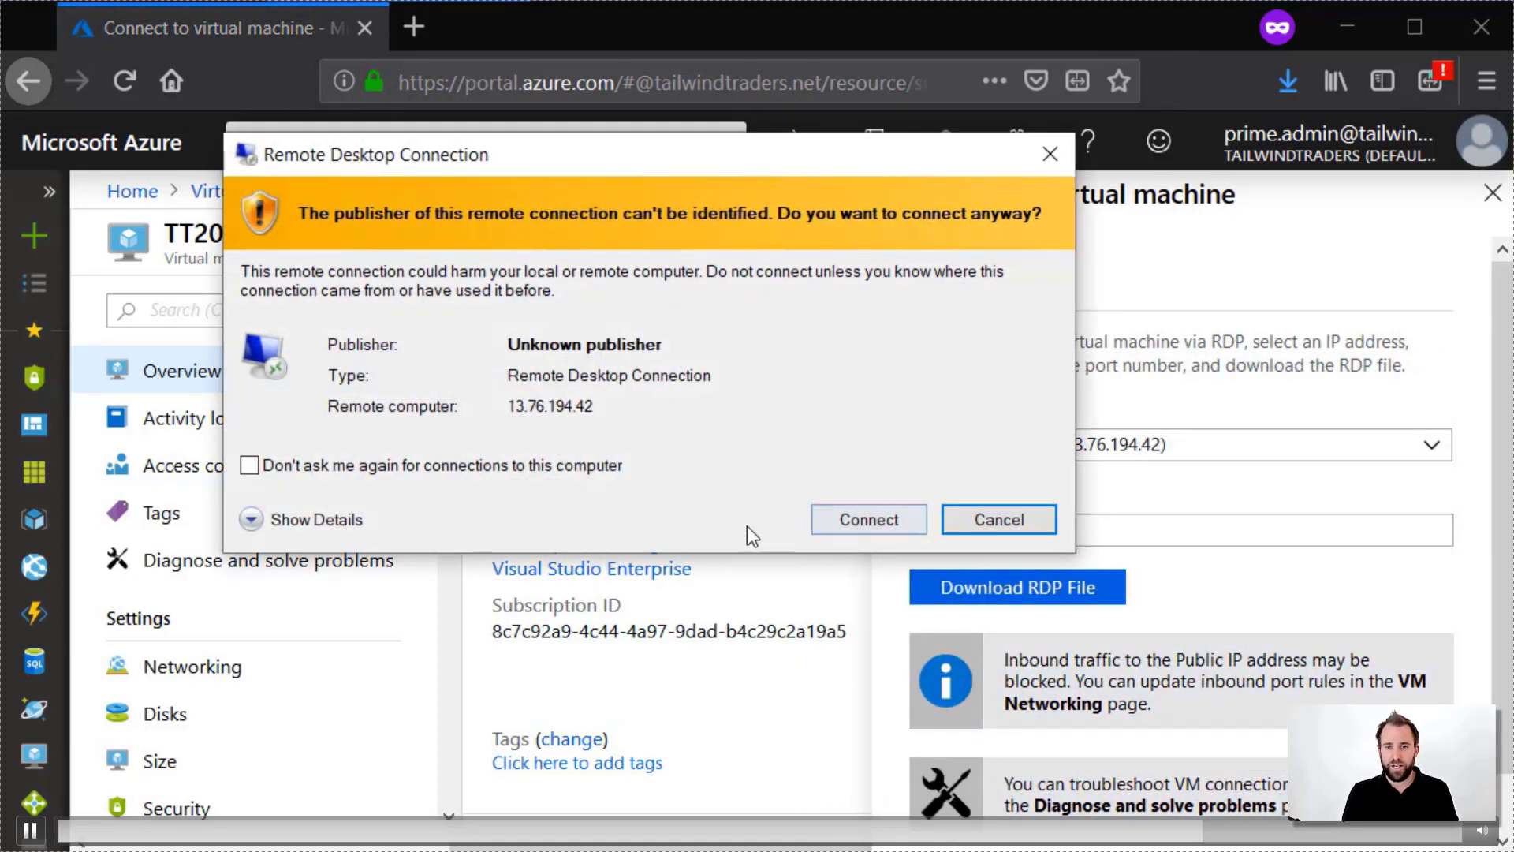
Show the remote connection's details, accept connecting to the unknown publisher, and submit the account password at the credentials prompt
left_click(337, 520)
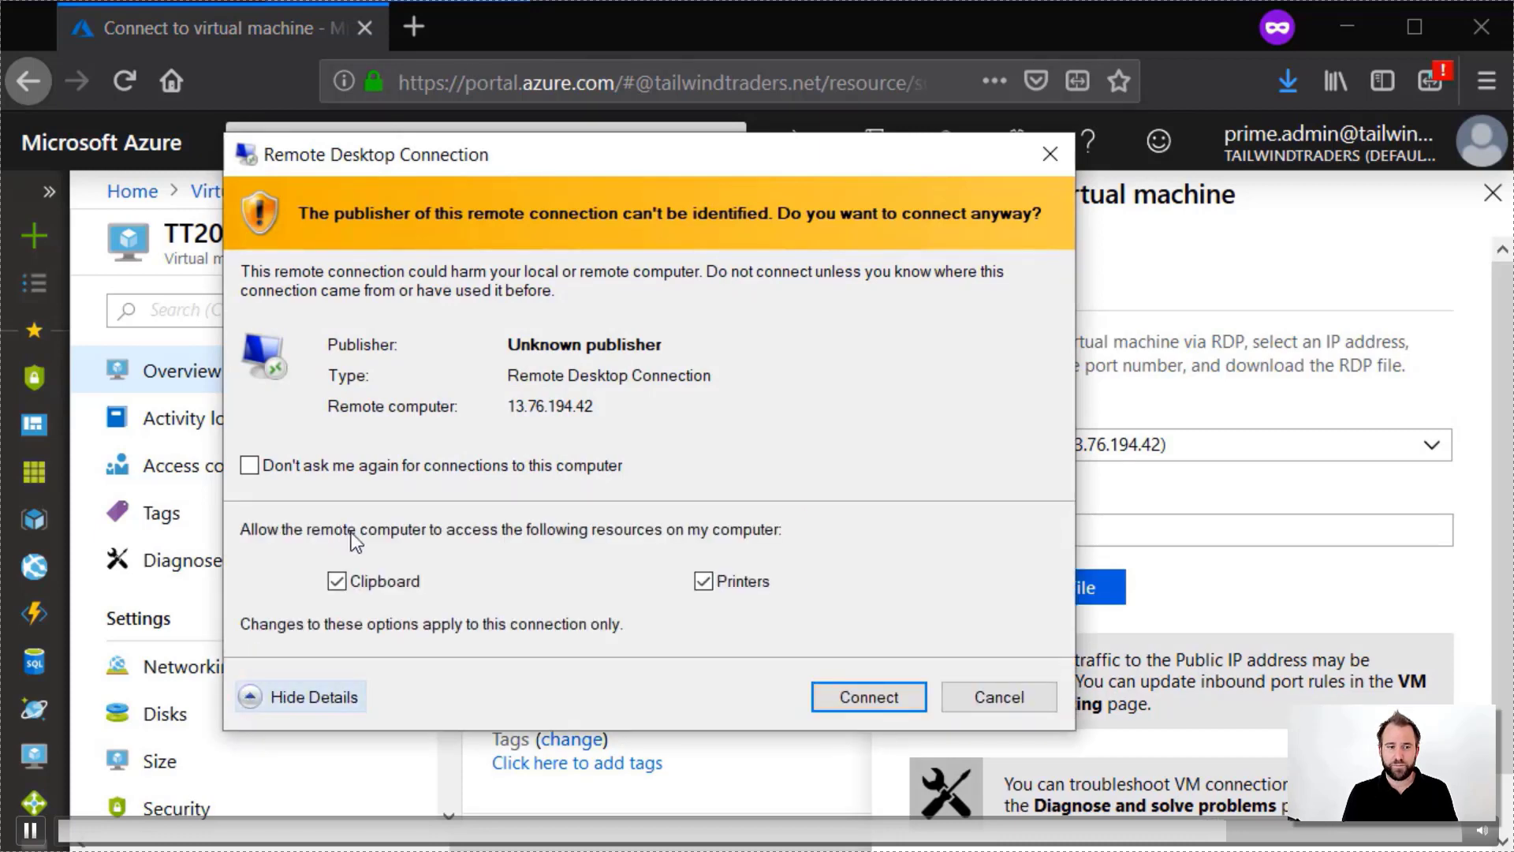
left_click(841, 696)
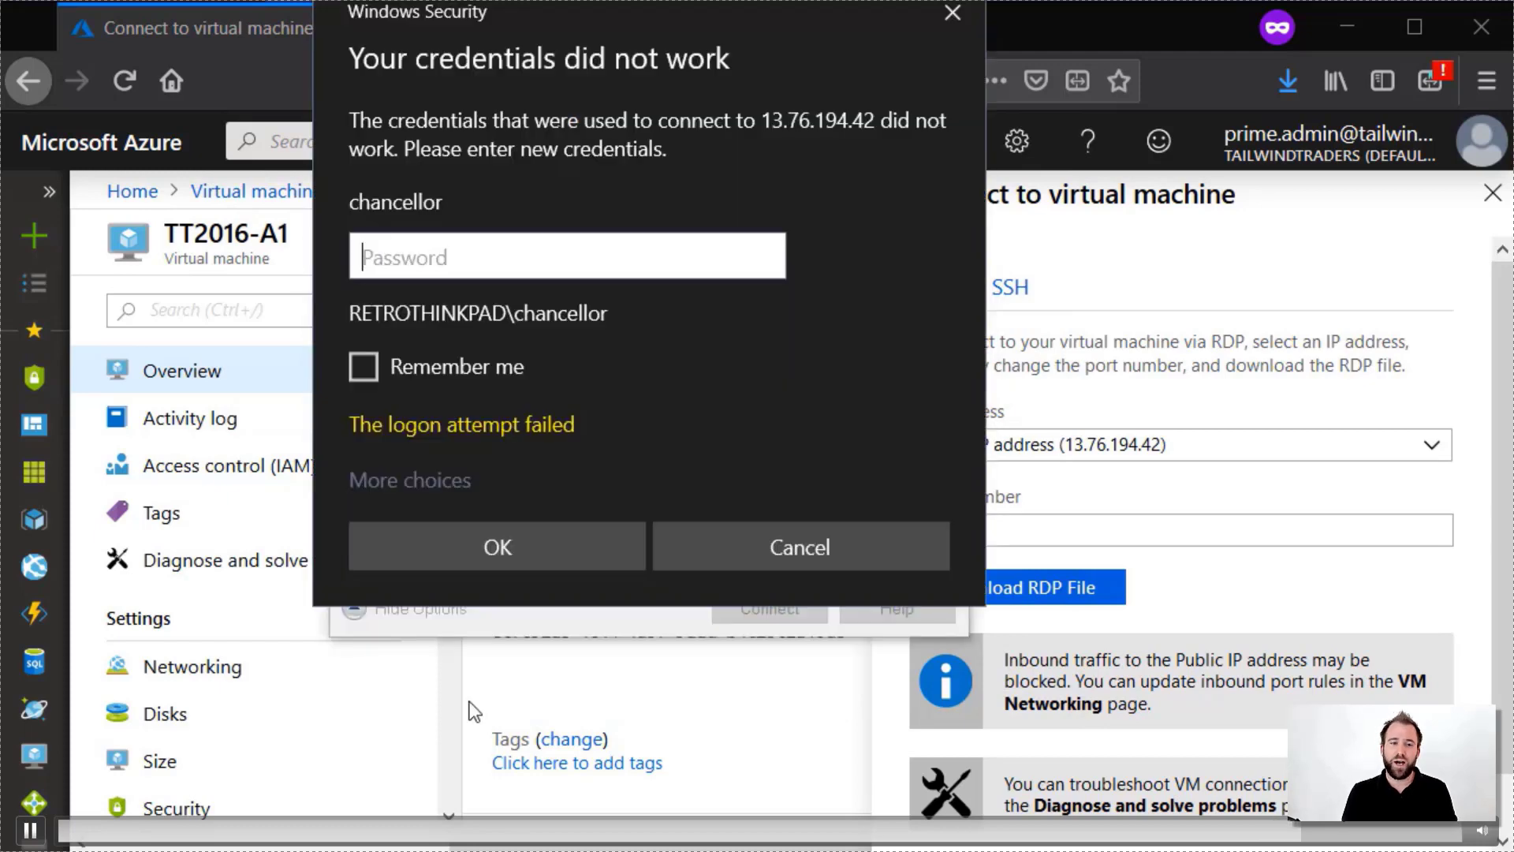
key("ctrl+v")
left_click(518, 538)
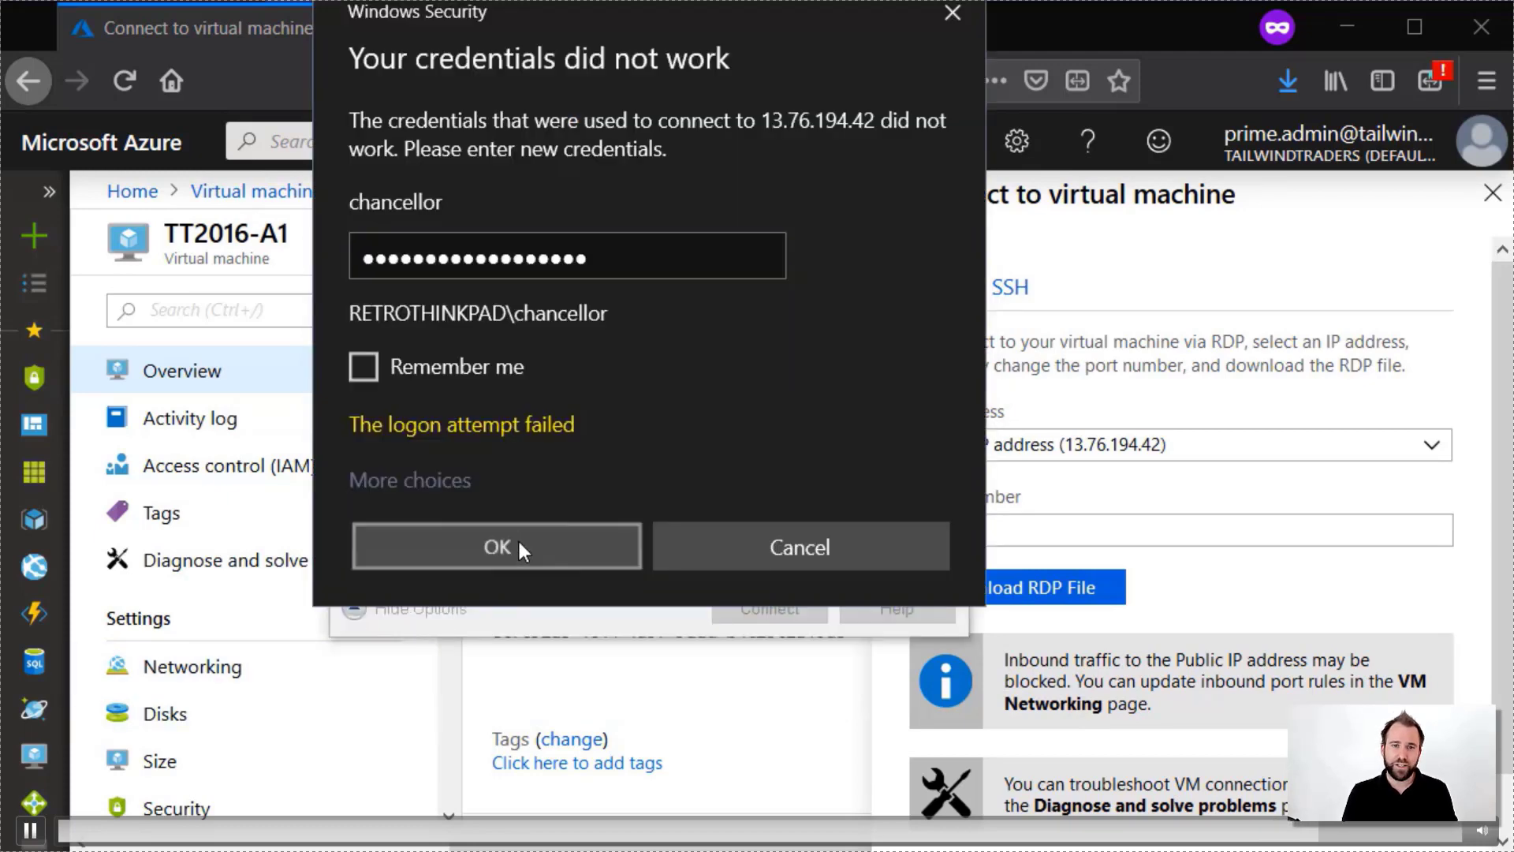
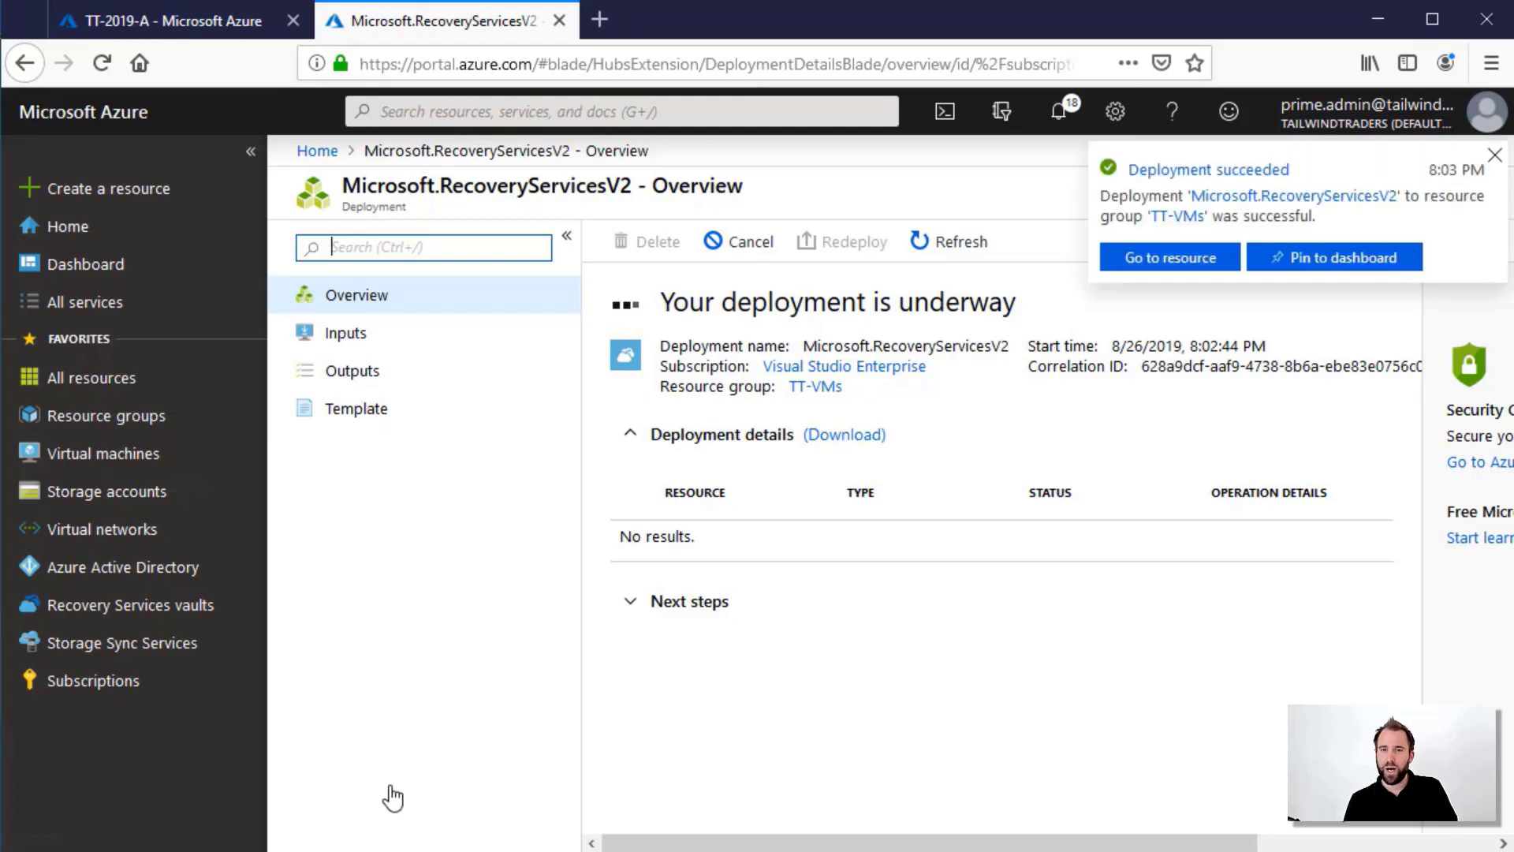
Open the Backup getting-started page of the Recovery Services vault TT-VM-RSG
left_click(189, 607)
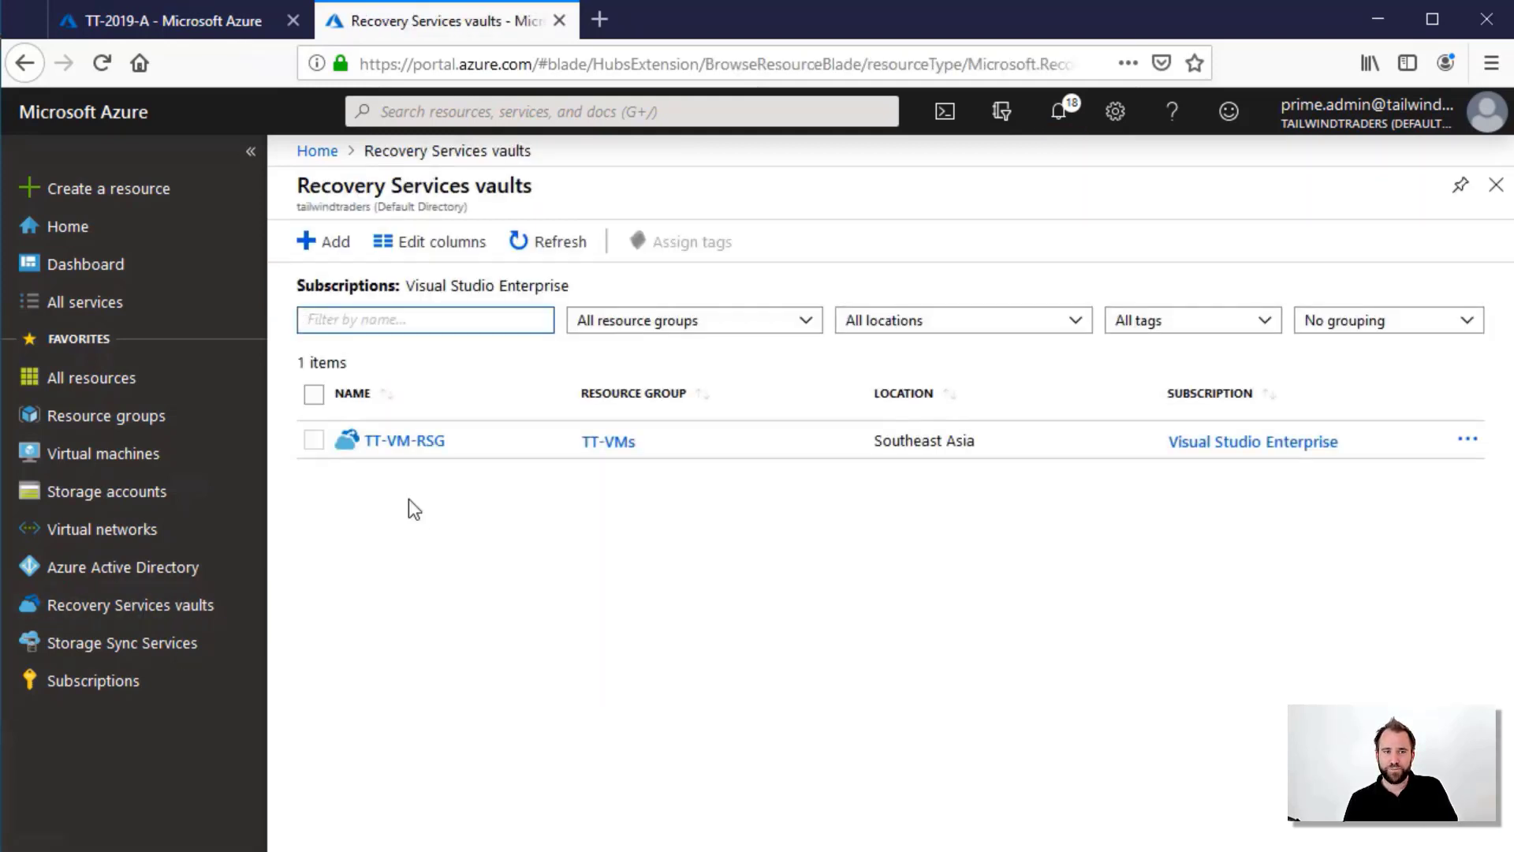
left_click(395, 452)
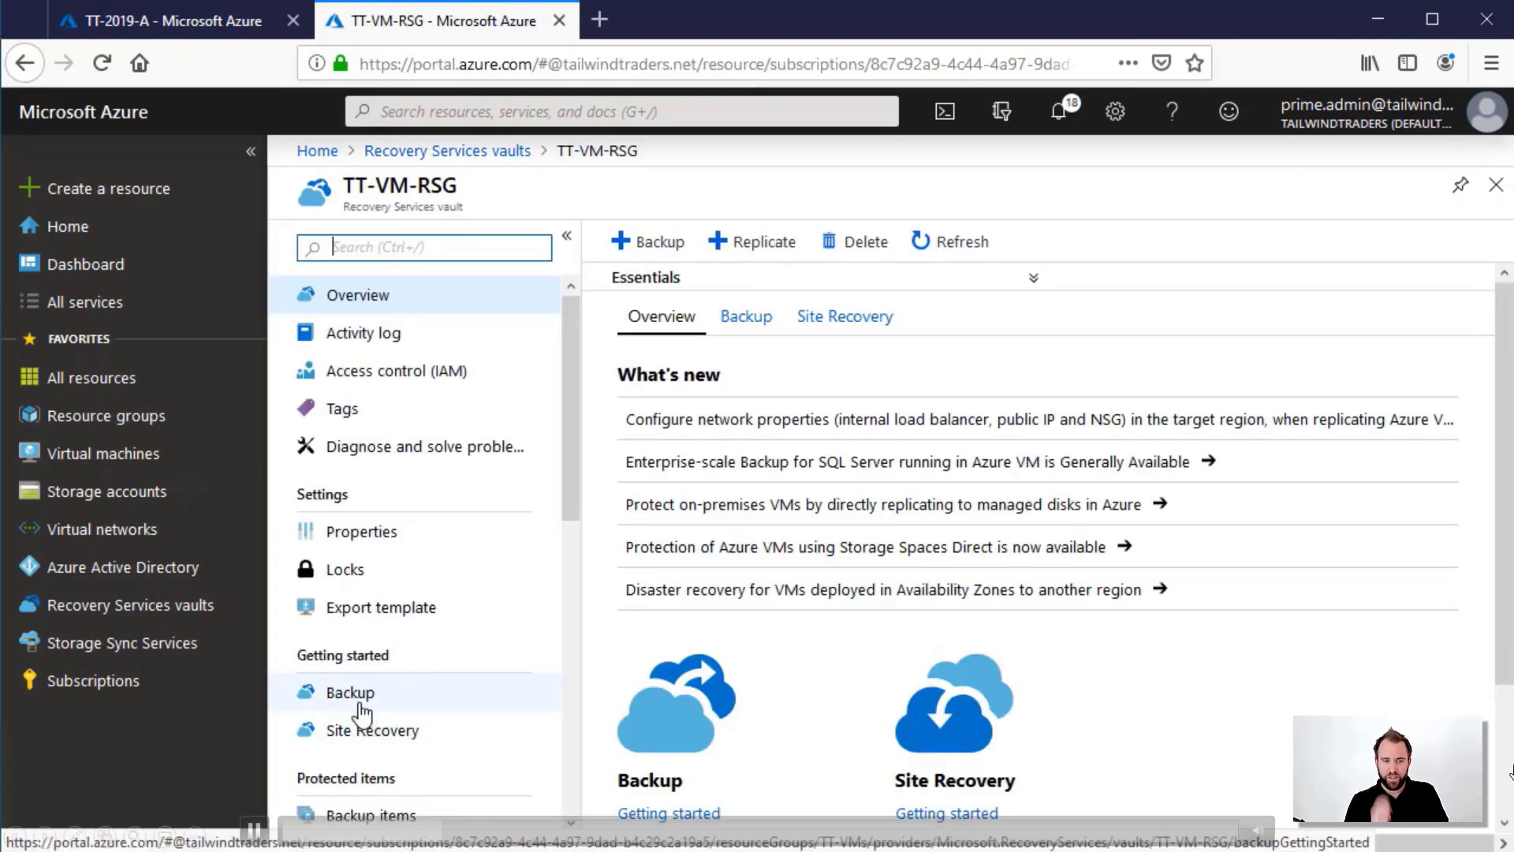
left_click(351, 693)
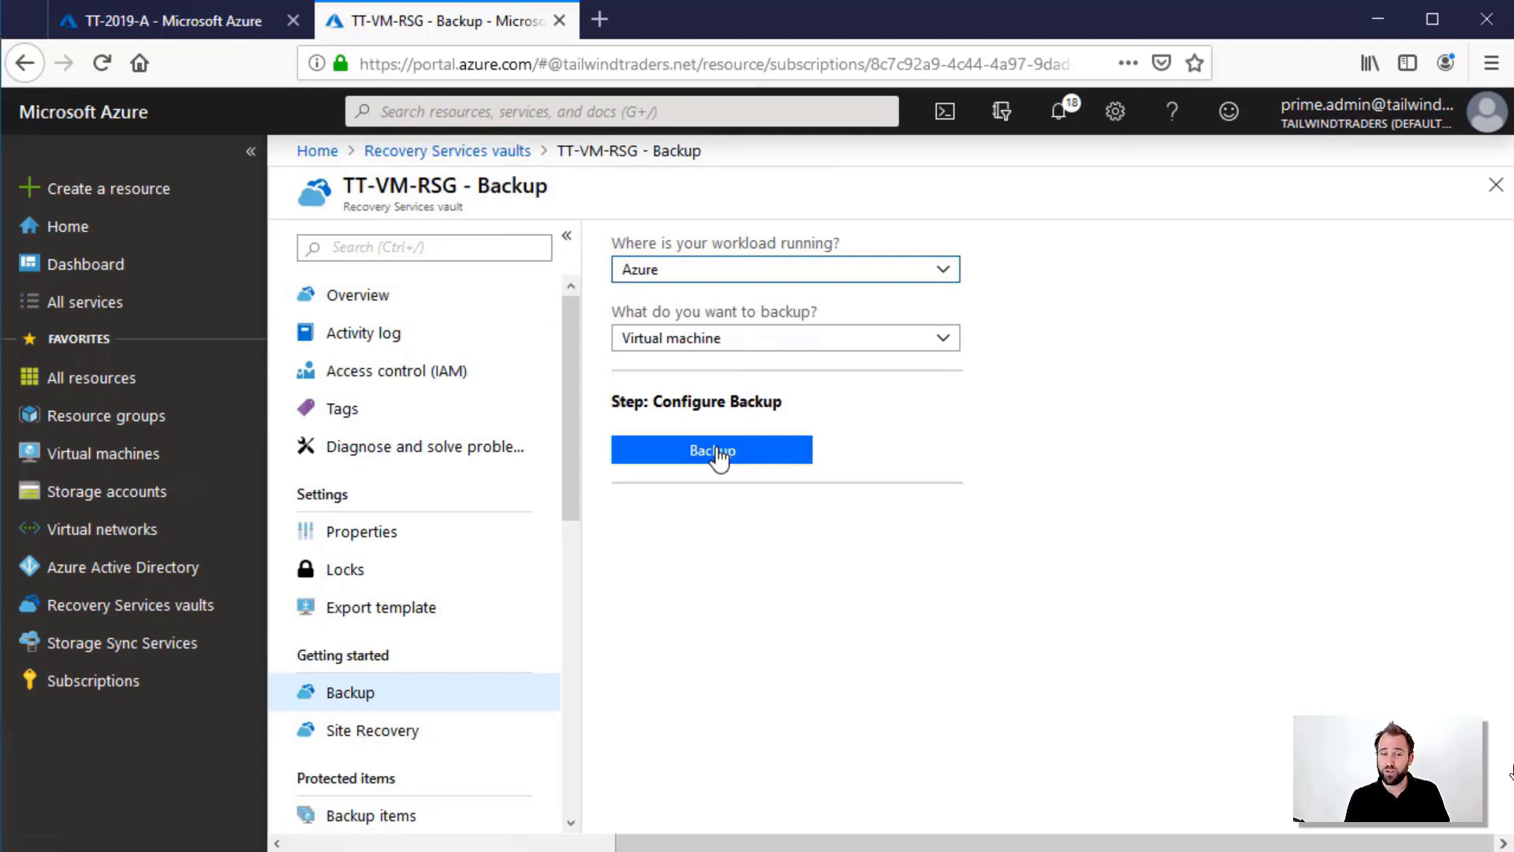
Start configuring the virtual machine backup with a new policy named TTBackupVMPolcy, using the (UTC+10:00) Canberra, Melbourne timezone
left_click(714, 451)
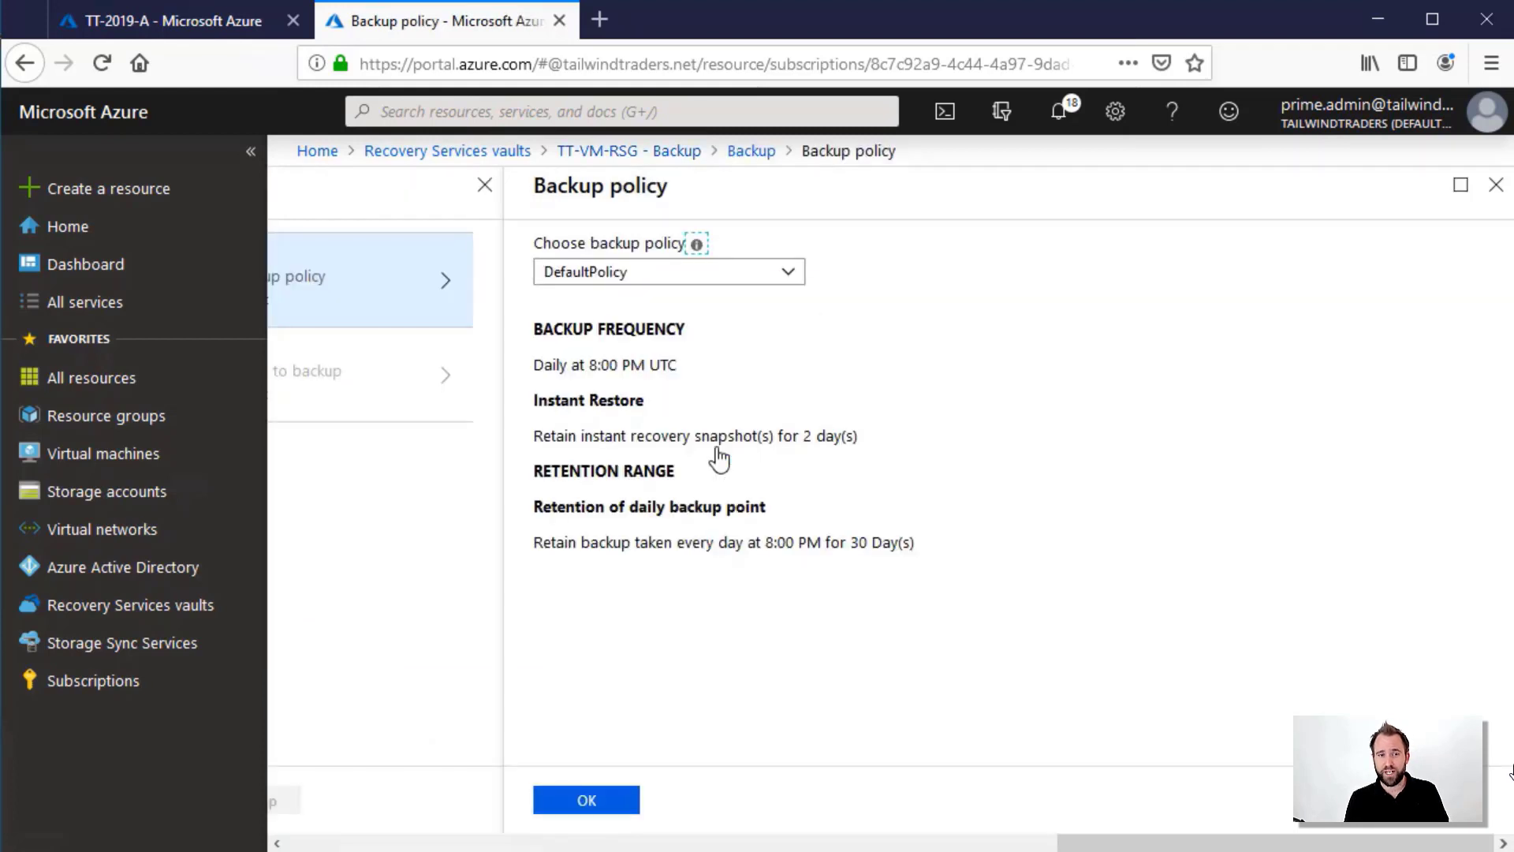
left_click(747, 272)
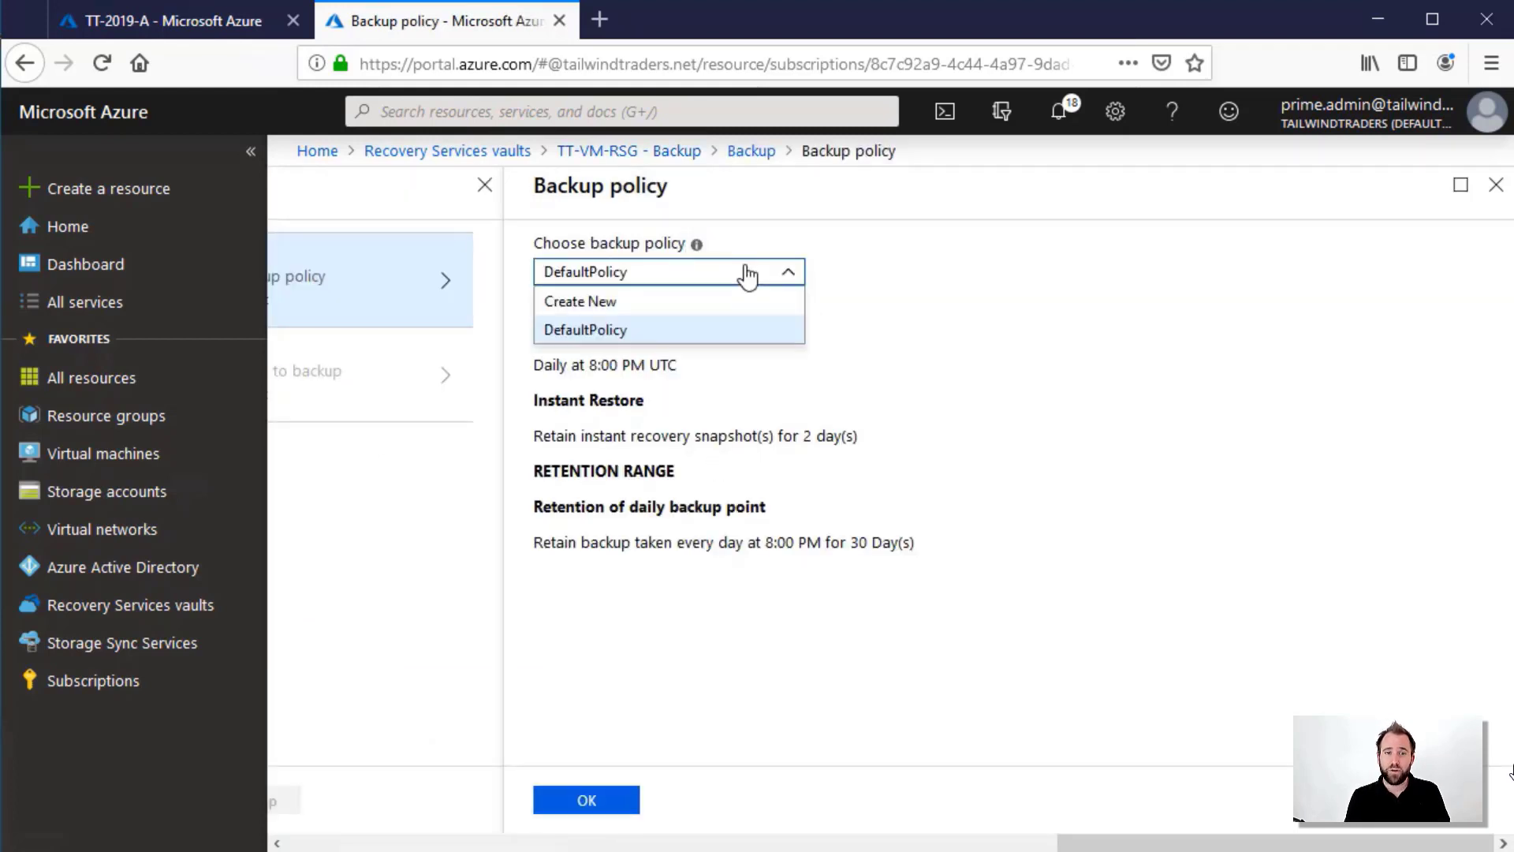
left_click(691, 298)
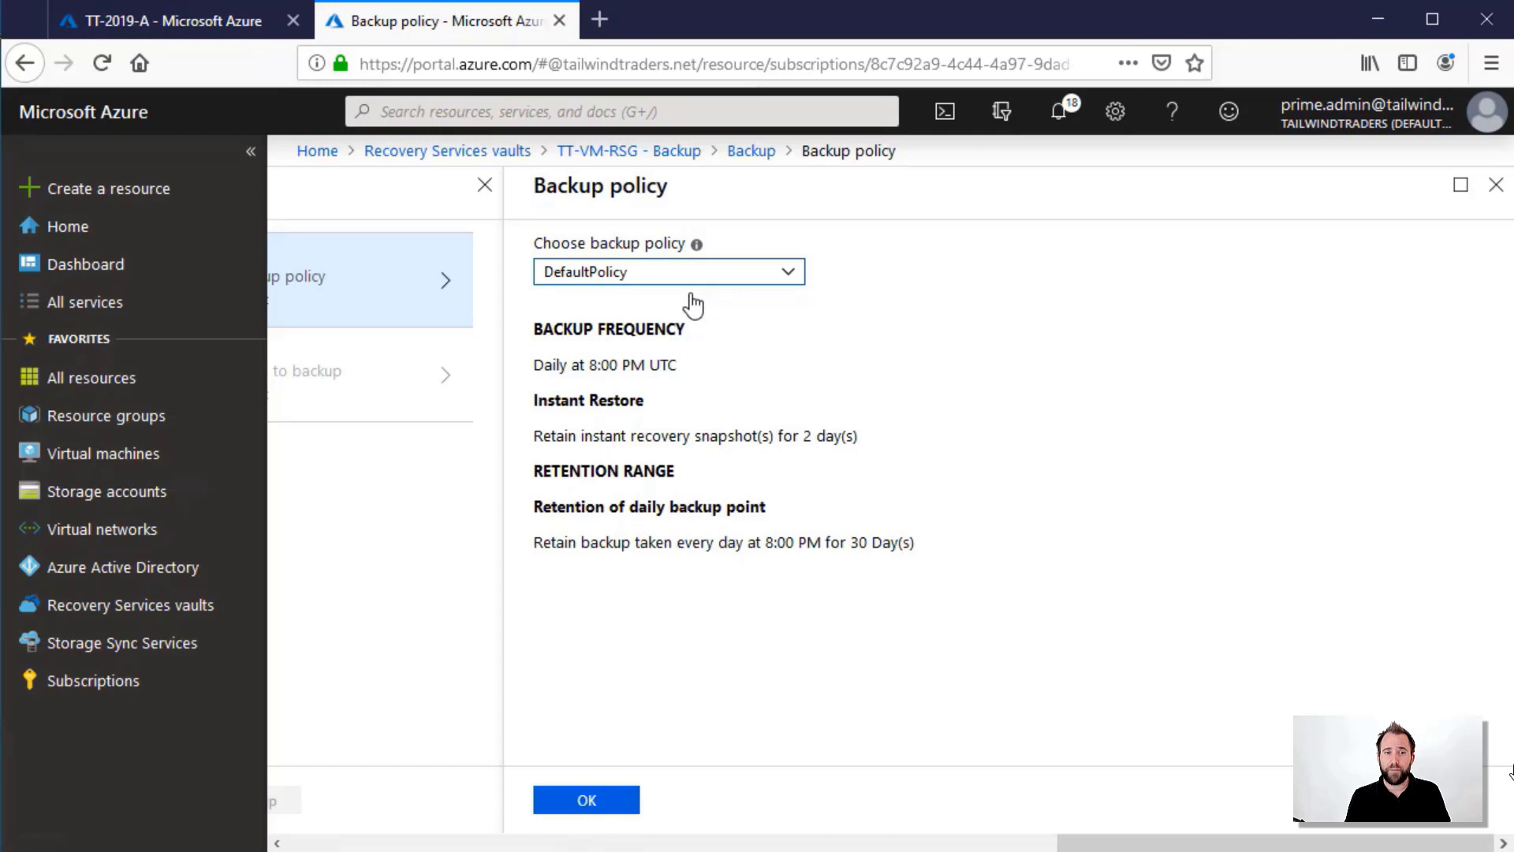
left_click(652, 341)
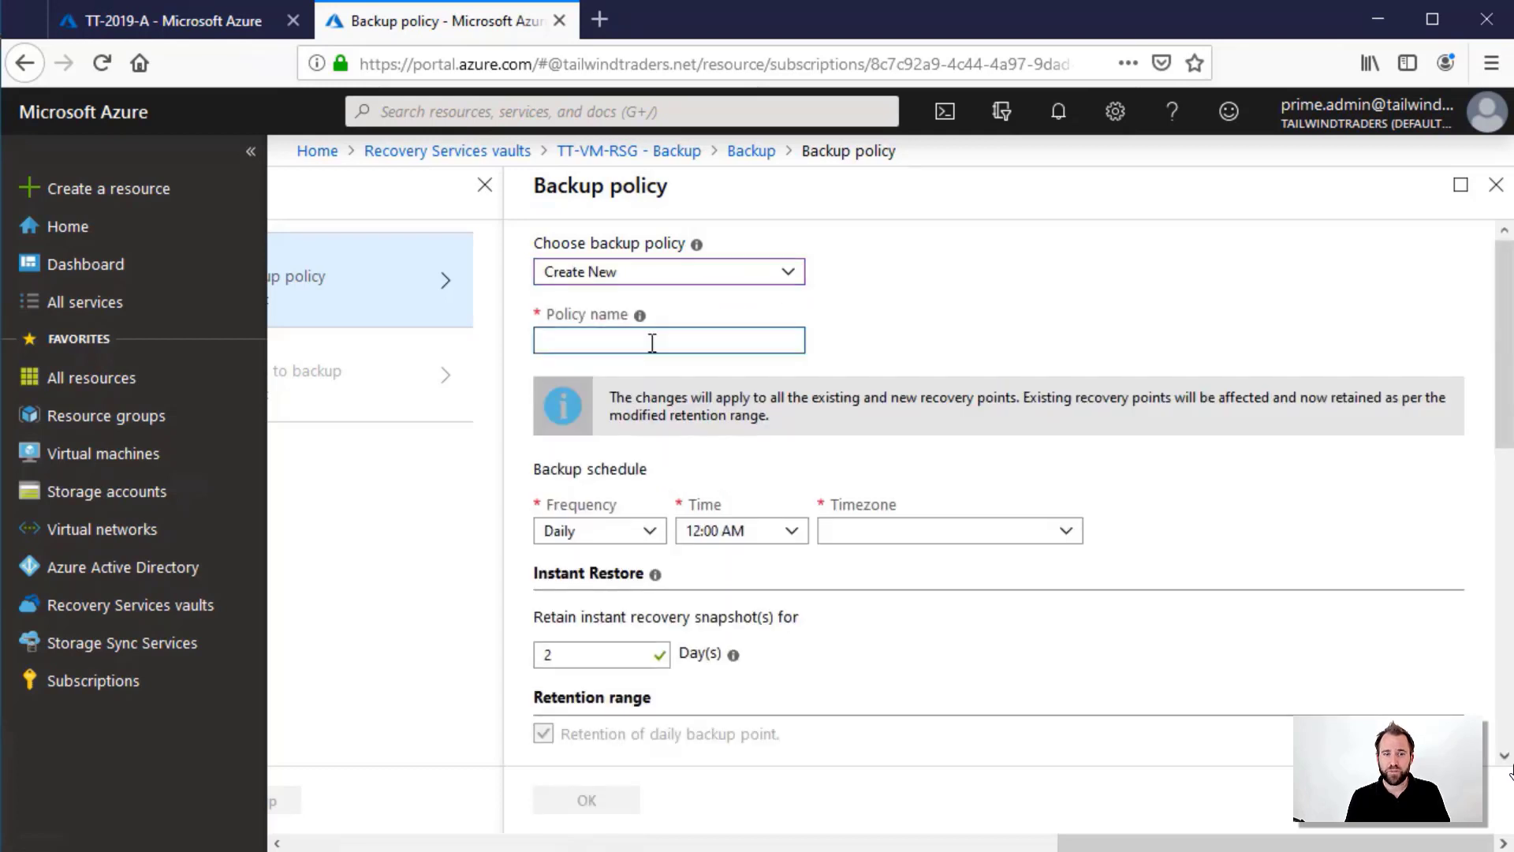
type("TTBackupVMPolicy")
left_click(994, 532)
left_click(871, 276)
Set instant recovery snapshot retention to 5 days, review the daily, weekly, monthly and yearly retention ranges, and accept the backup policy
left_click(596, 655)
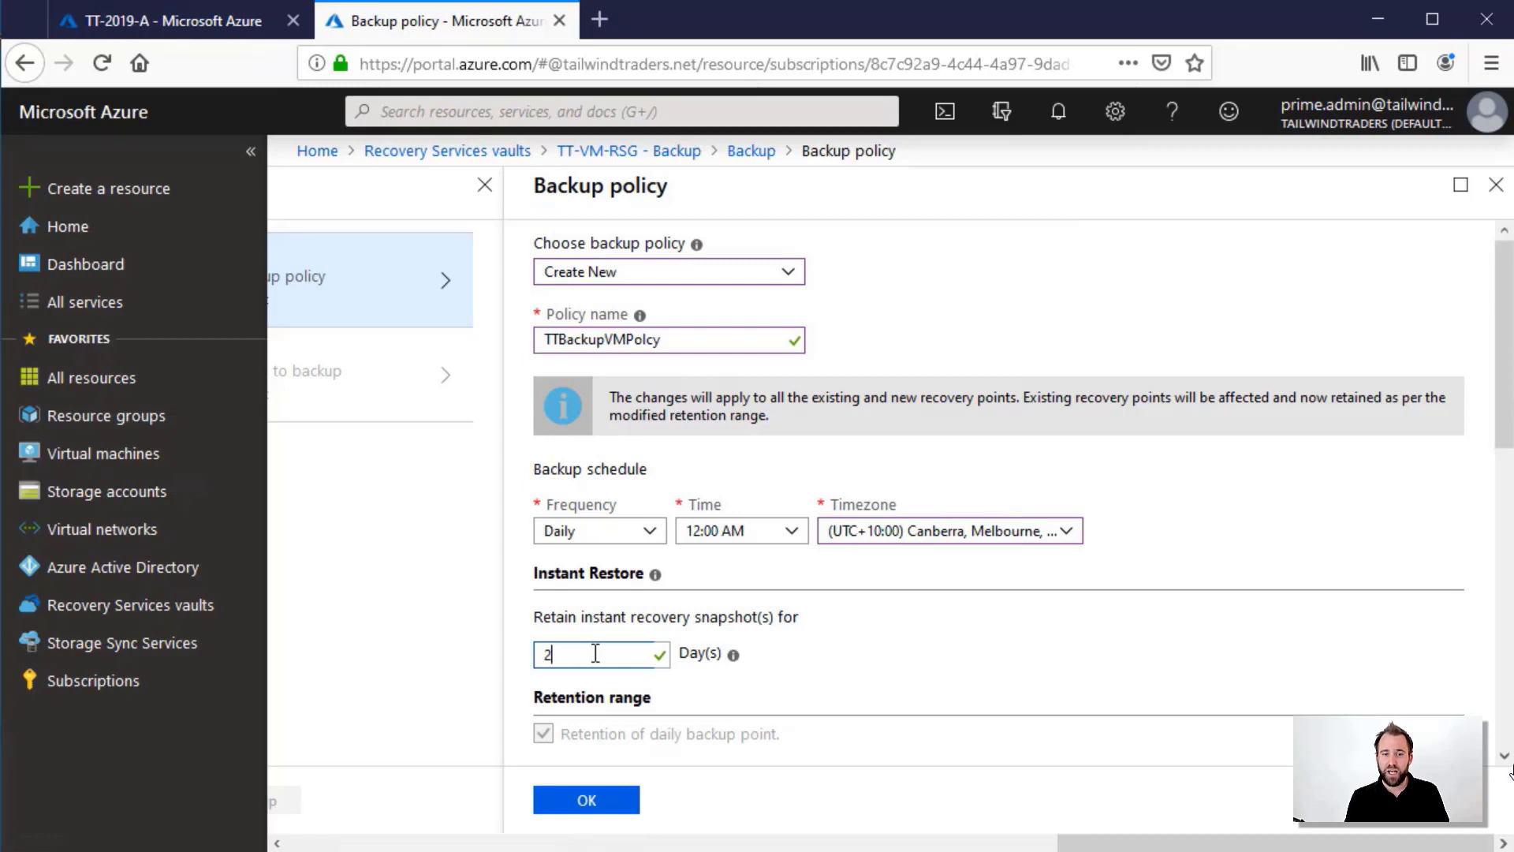
key("BackSpace")
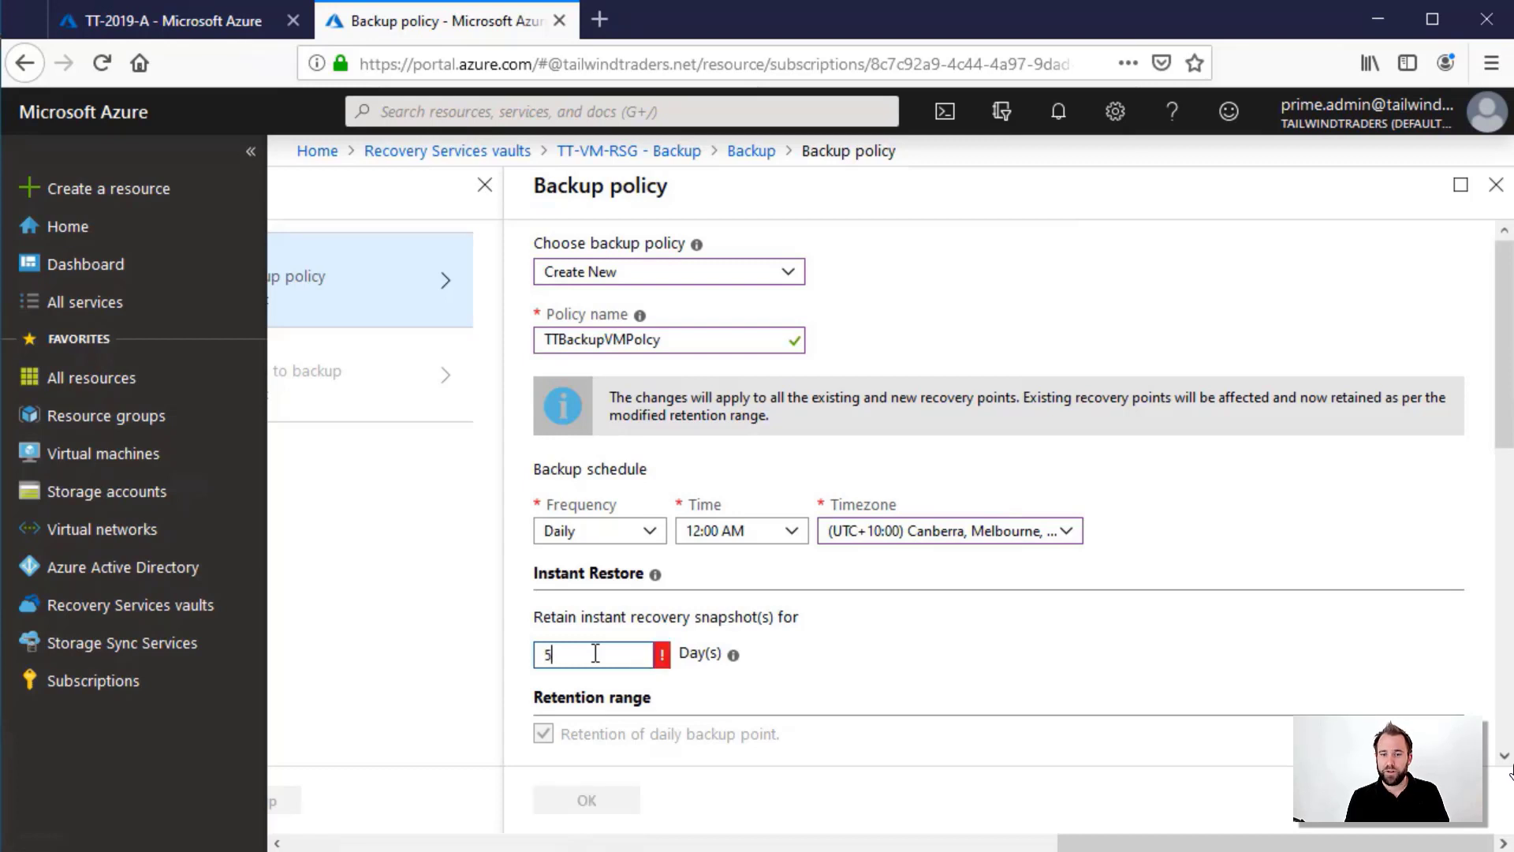
type("5")
scroll(897, 655, "down", 2)
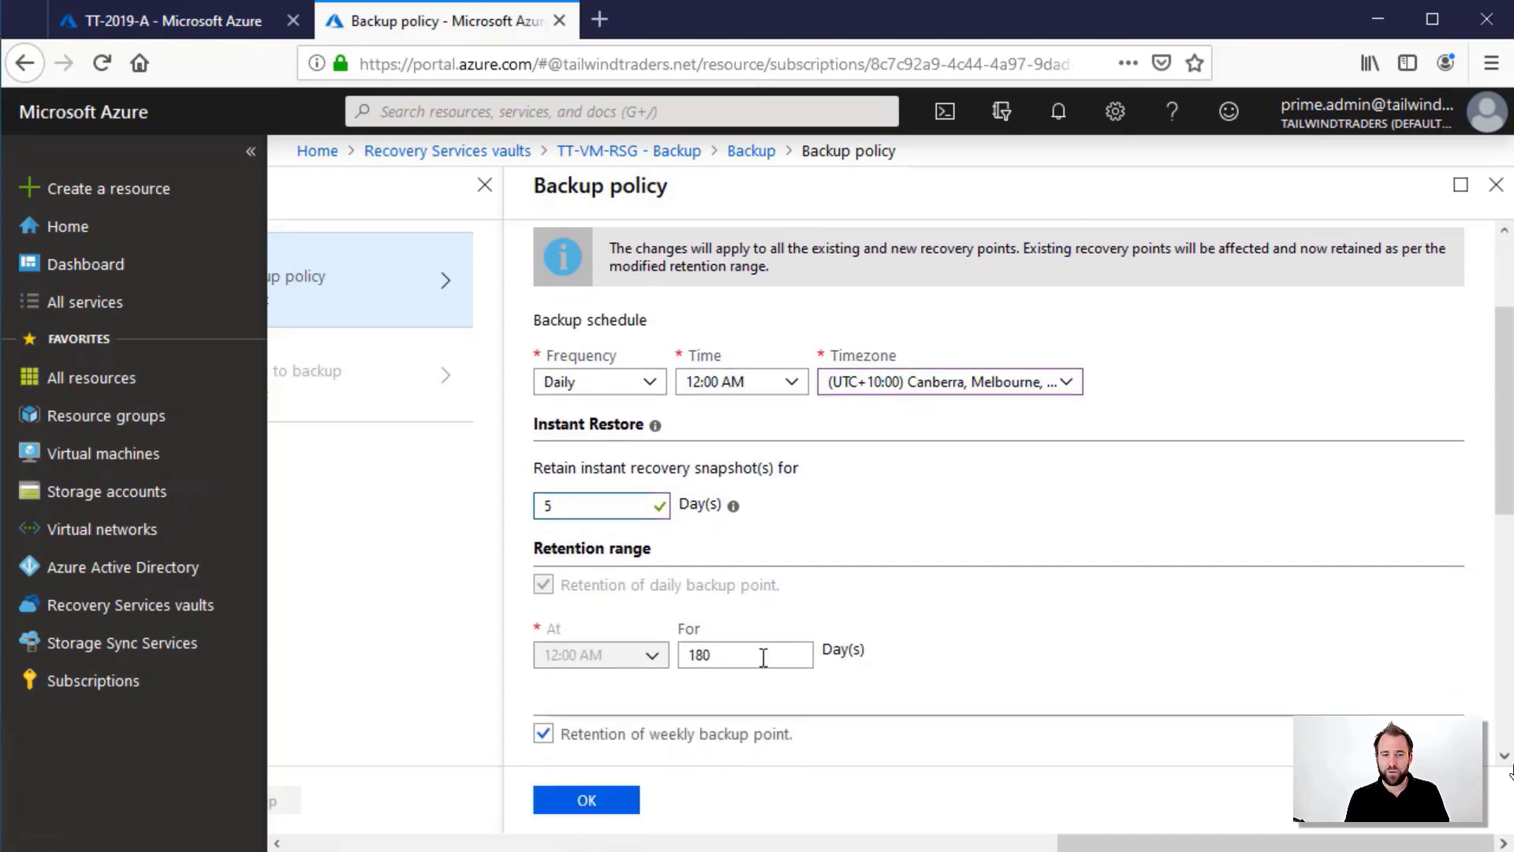
scroll(763, 657, "down", 2)
scroll(770, 660, "down", 2)
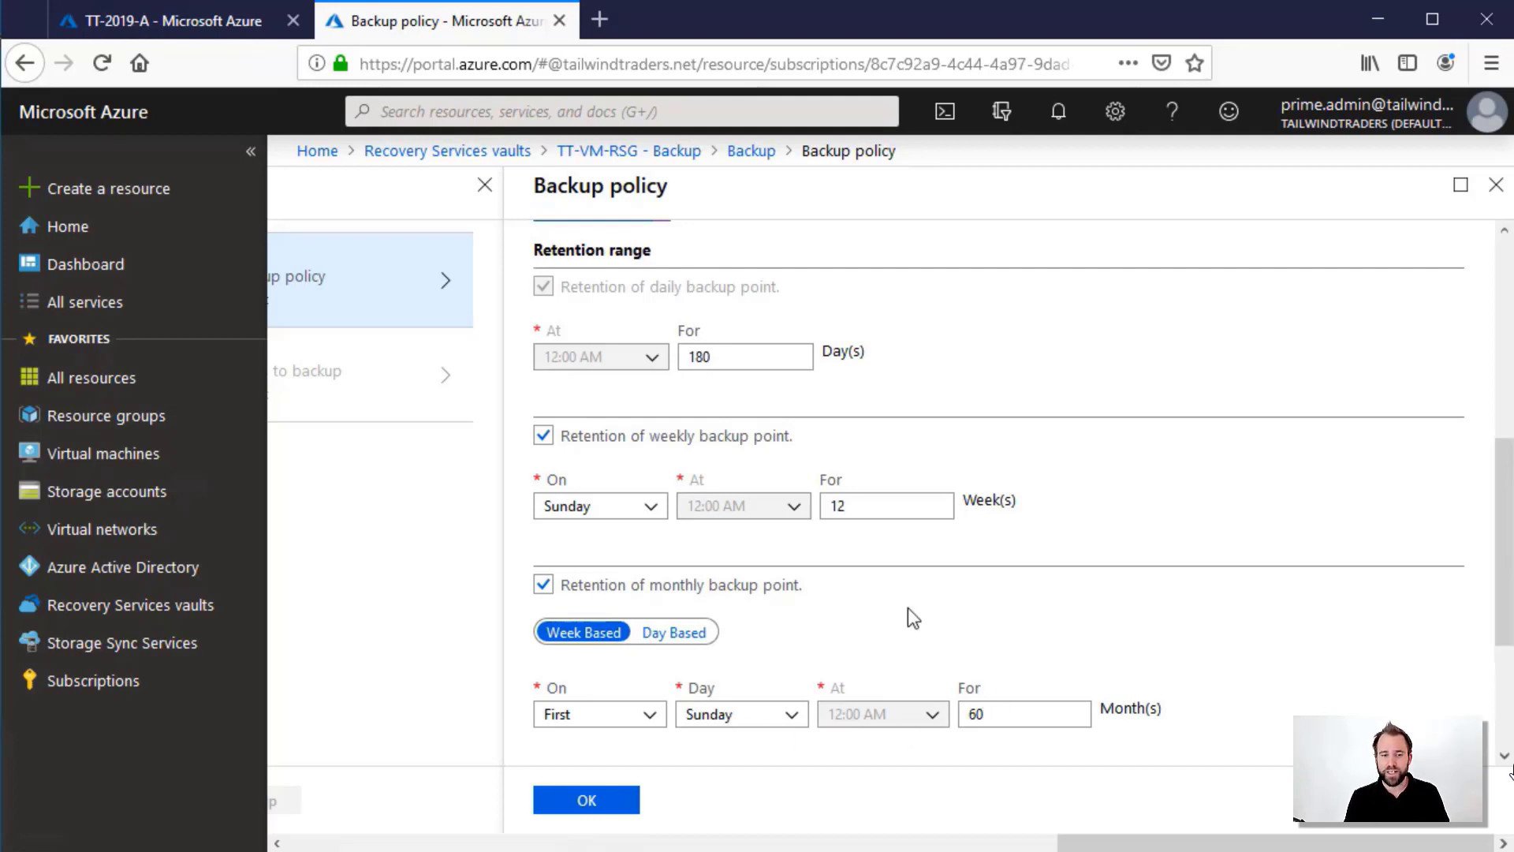
scroll(908, 608, "down", 3)
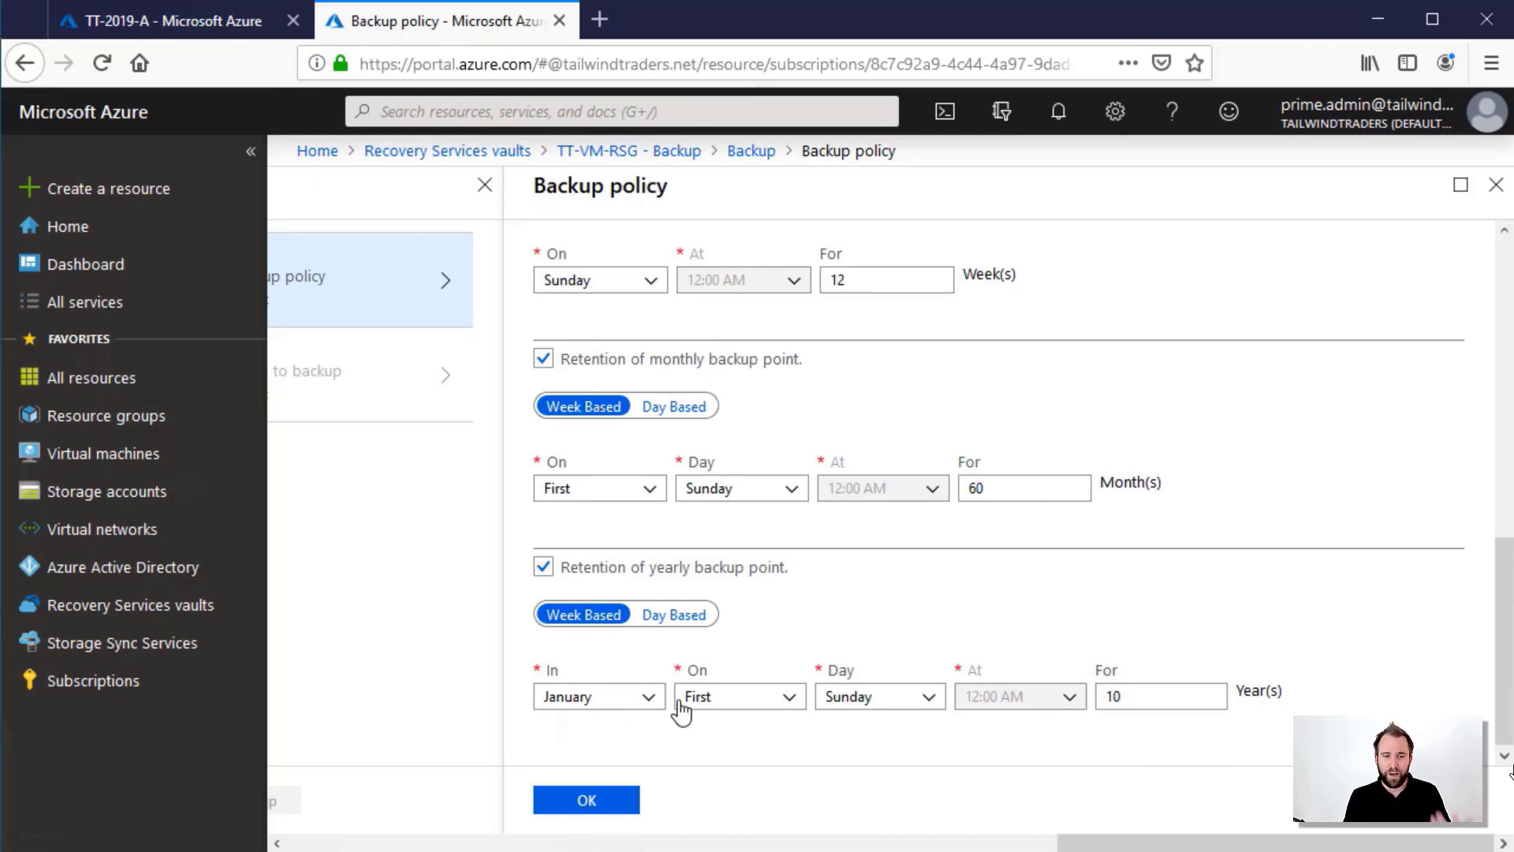
left_click(595, 801)
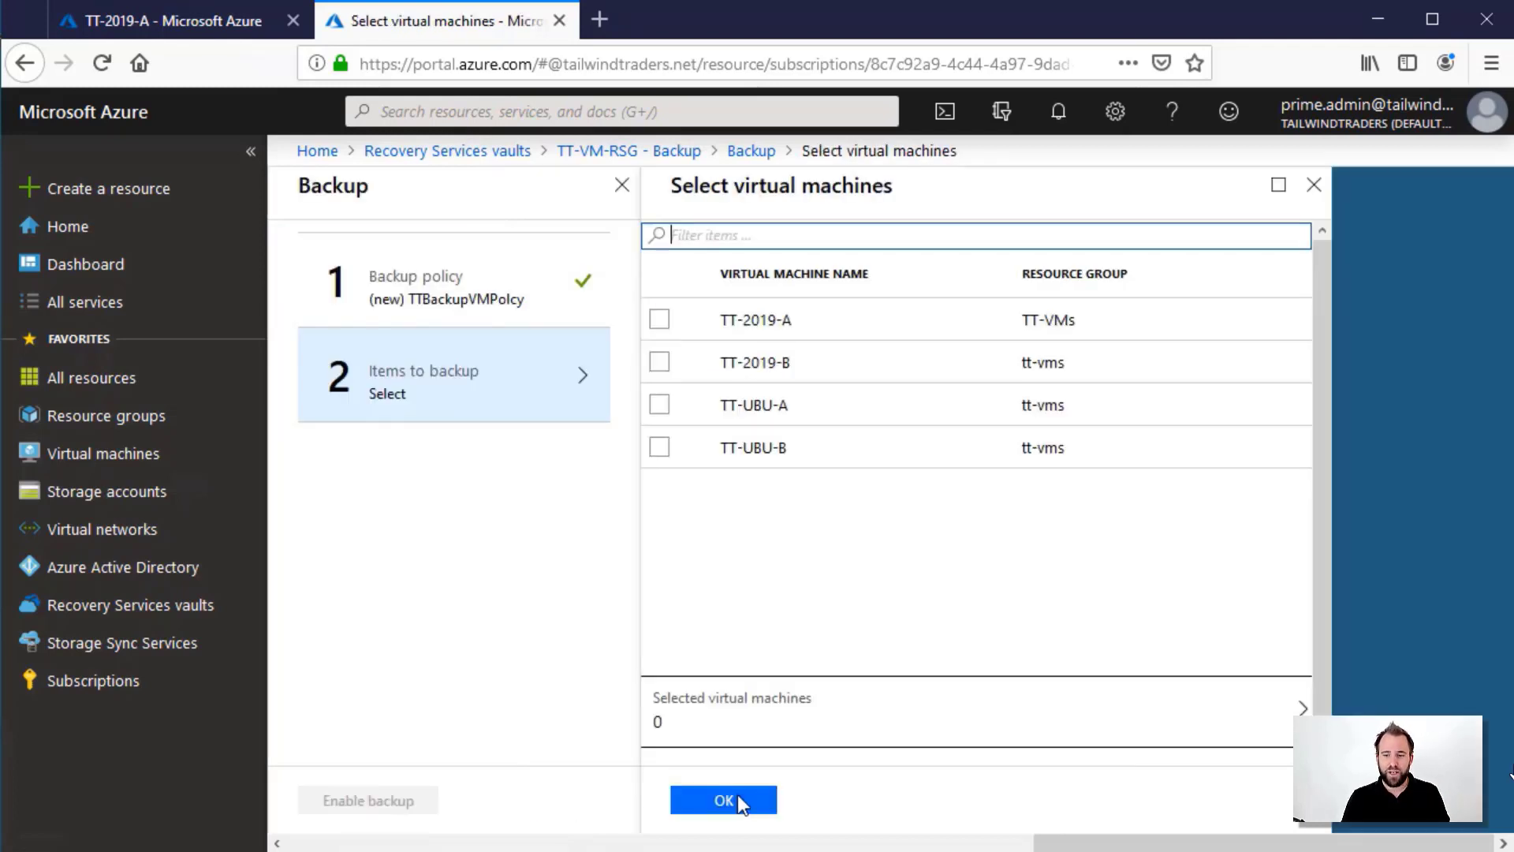
Select TT-2019-B, TT-UBU-A and TT-UBU-B as the virtual machines to back up and enable their backup
left_click(659, 363)
left_click(661, 405)
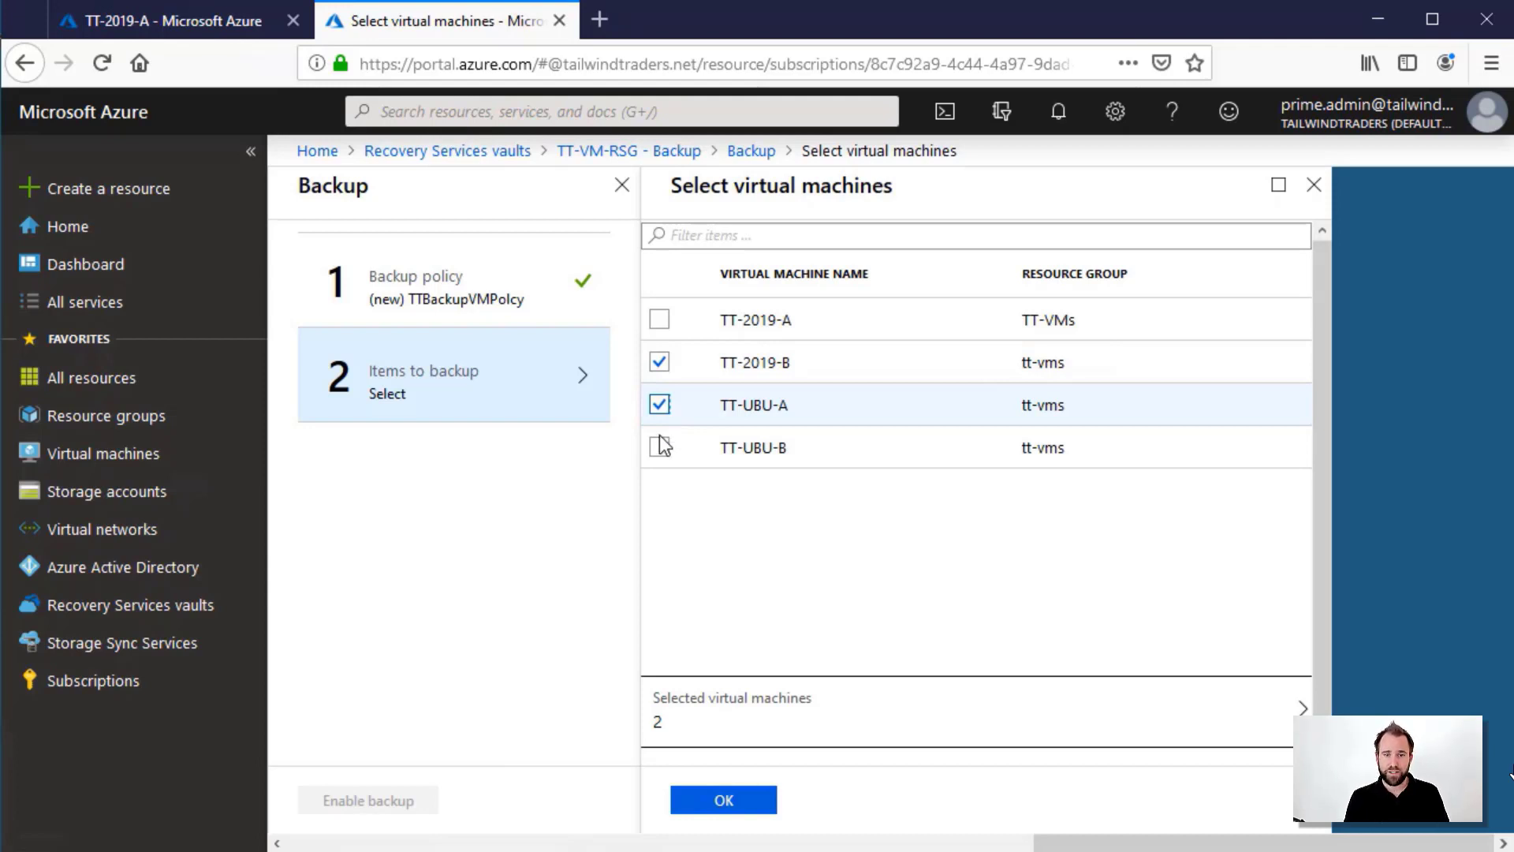
left_click(659, 447)
left_click(723, 798)
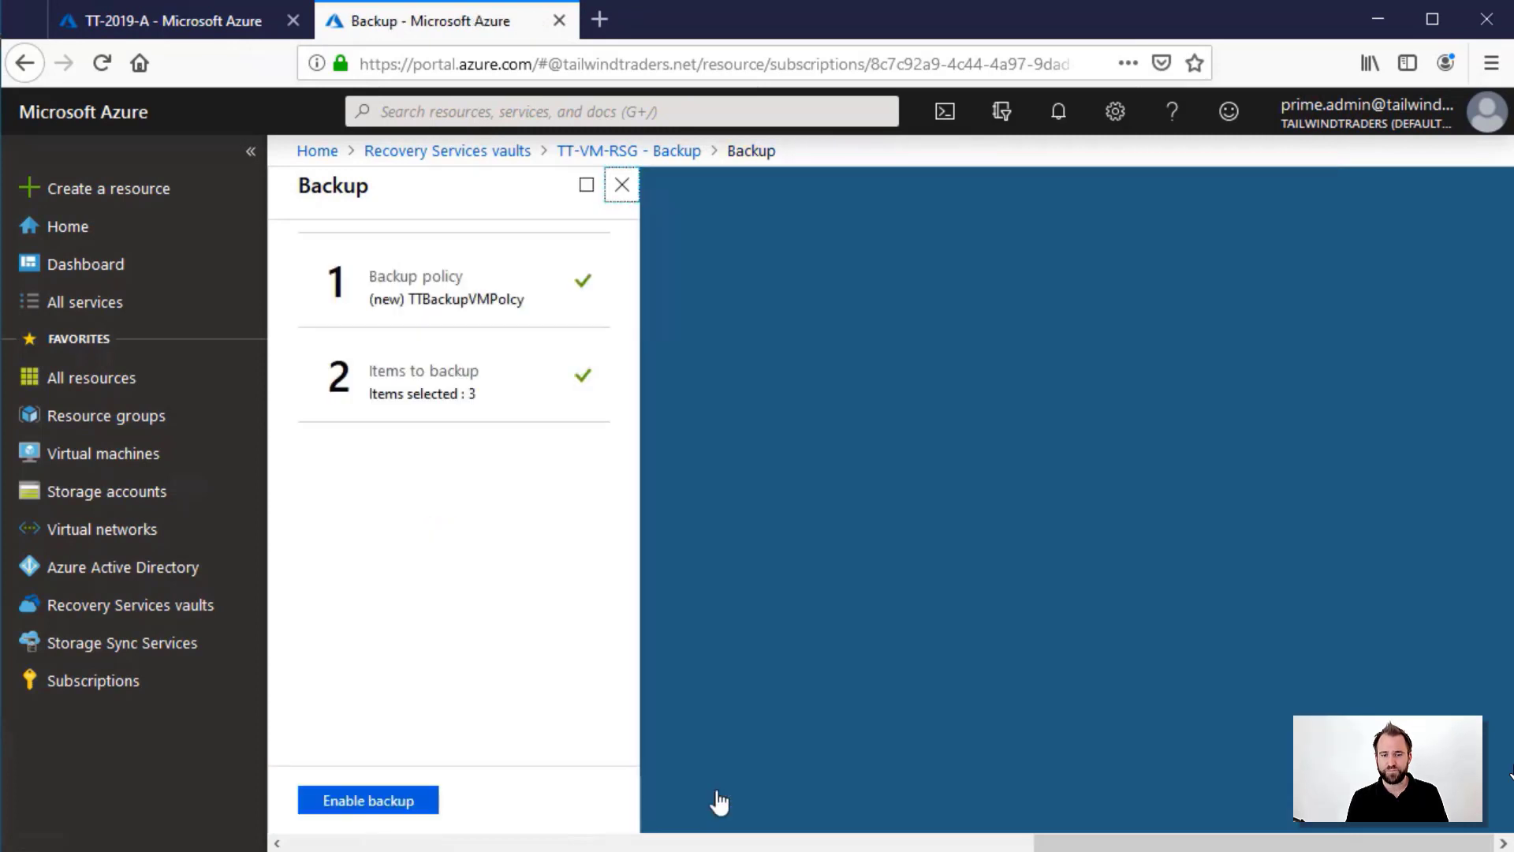
left_click(371, 802)
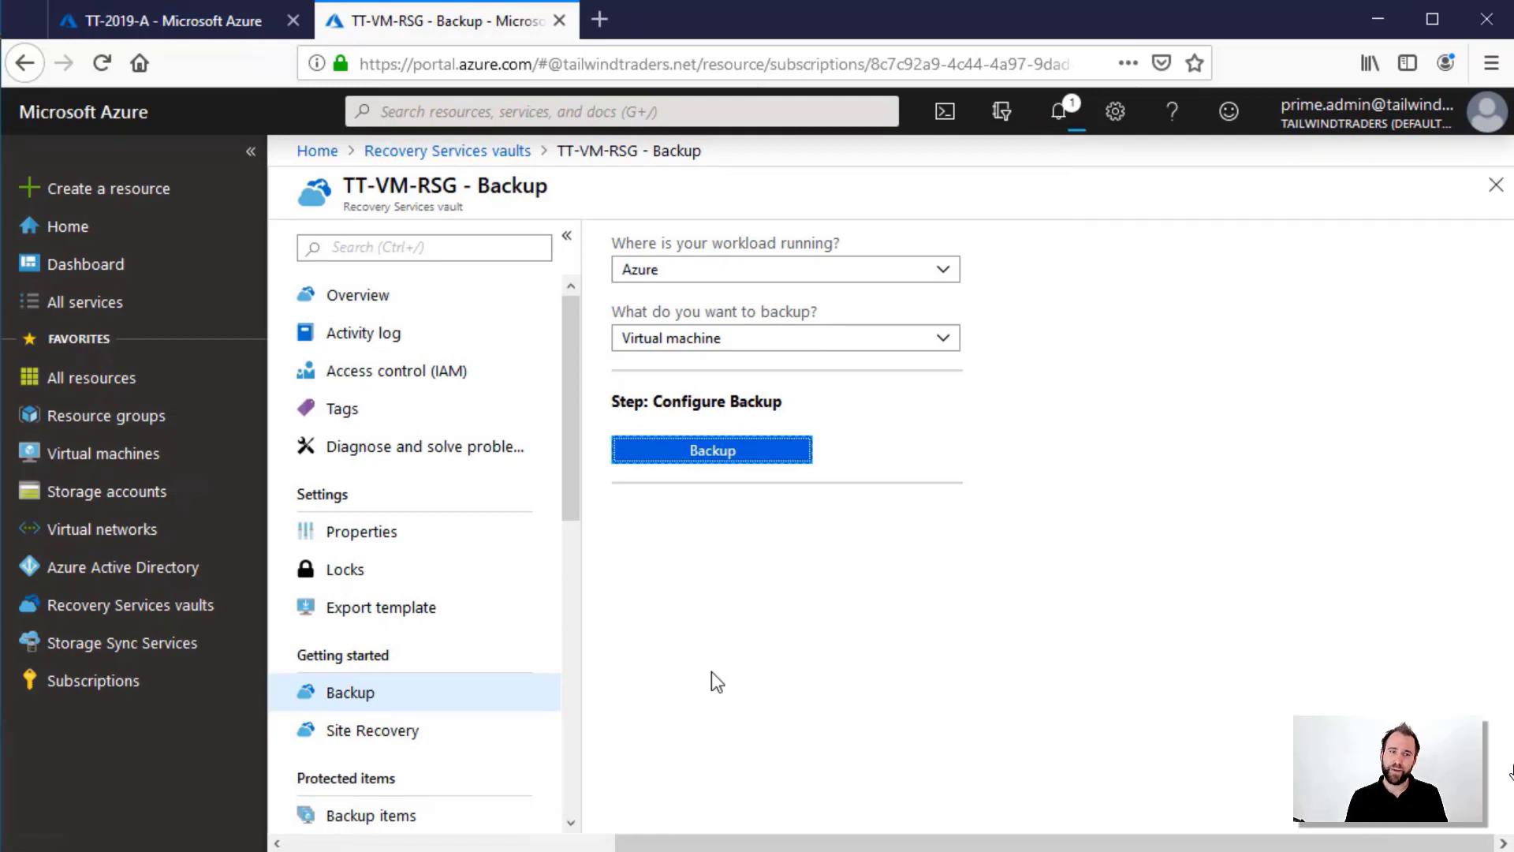
Change the backup workload to SQL Server in Azure VM and discover the databases on TT-2019-A
left_click(750, 341)
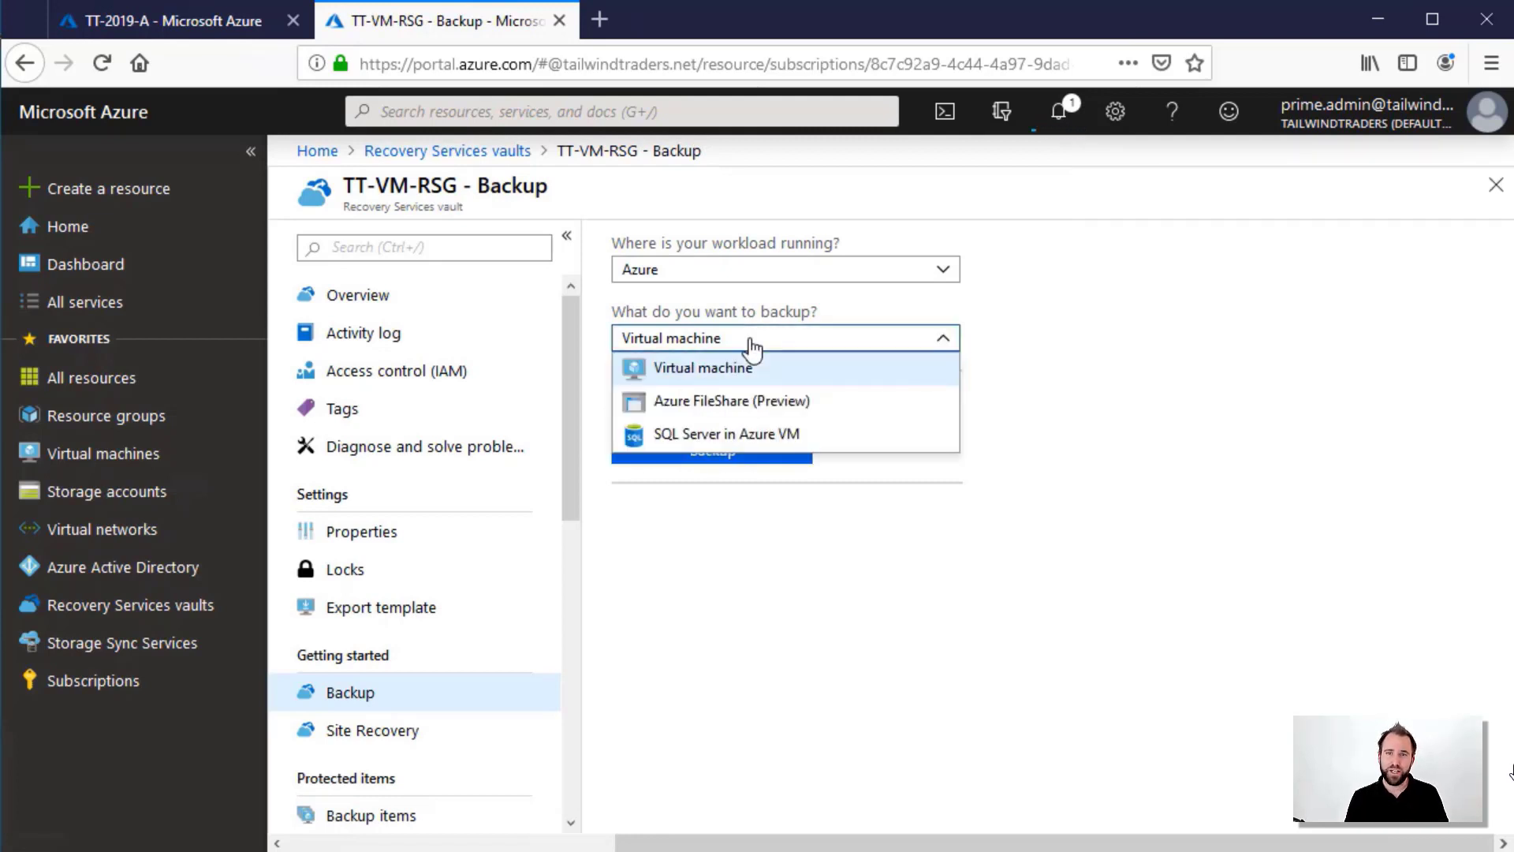
left_click(715, 435)
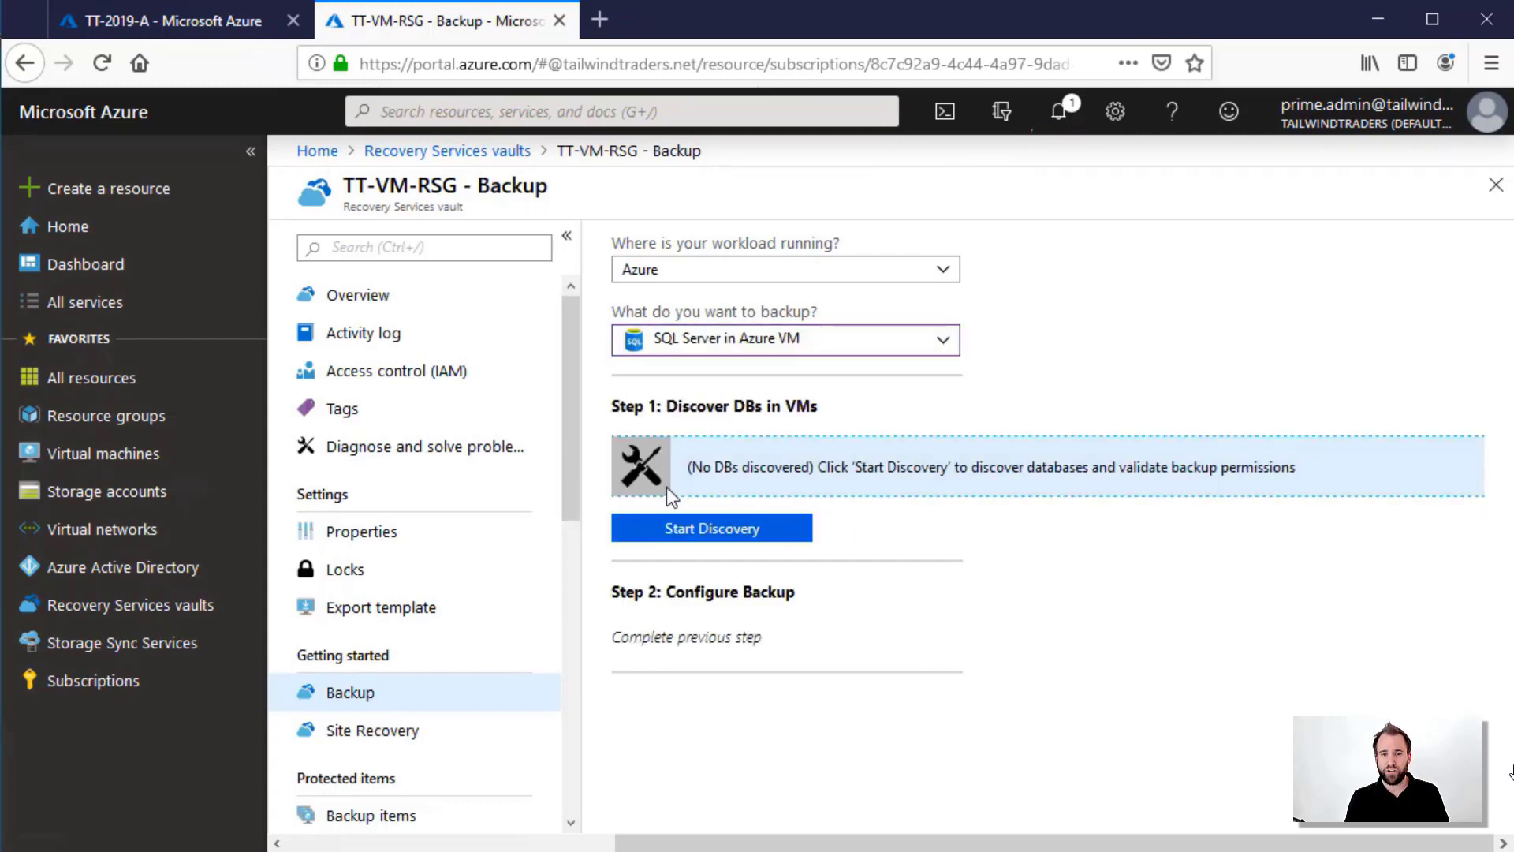
left_click(681, 539)
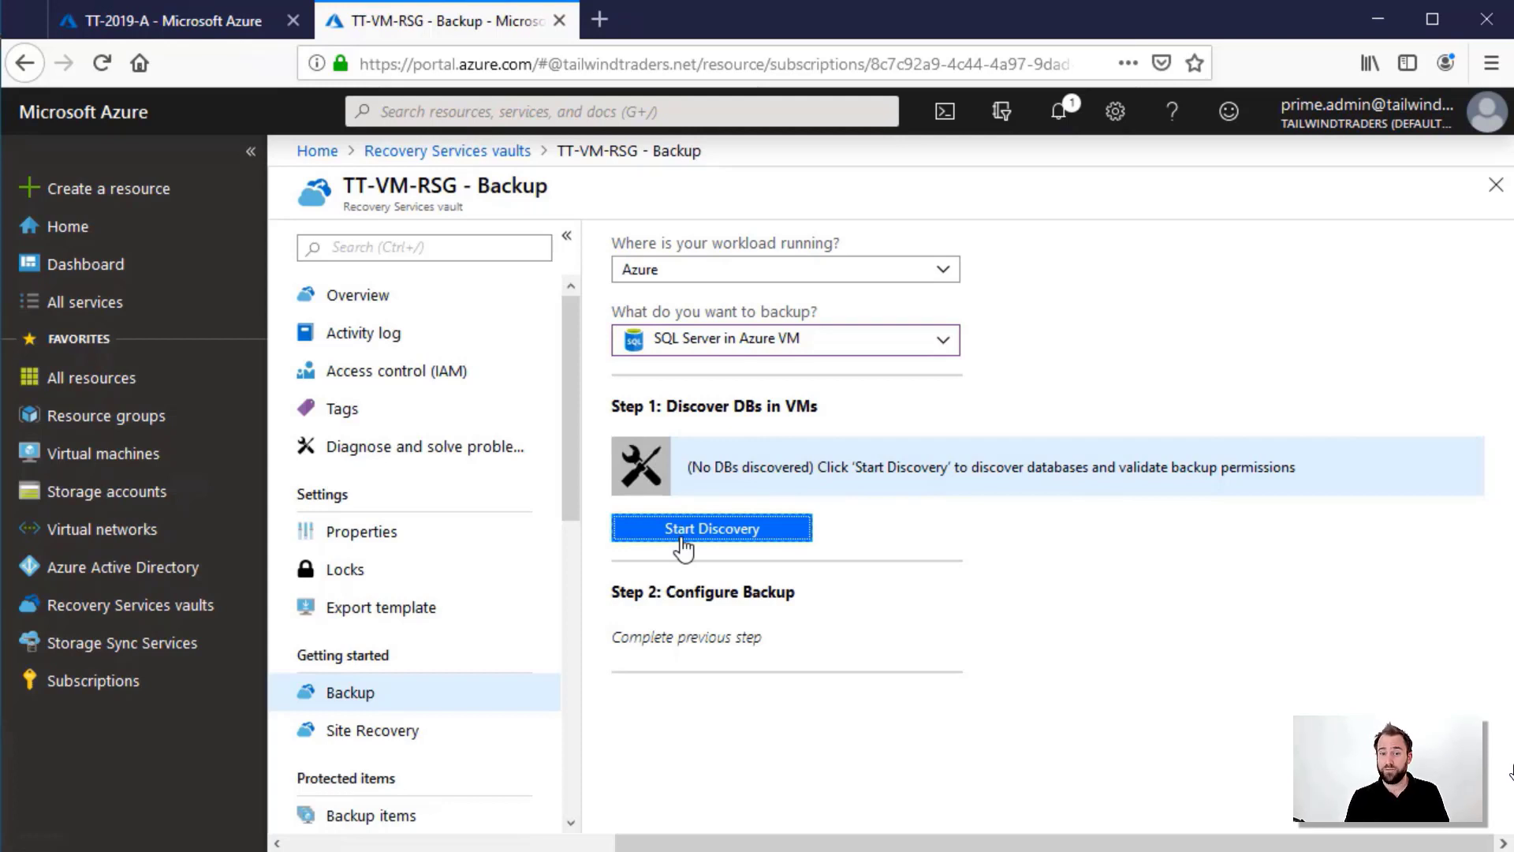
left_click(683, 530)
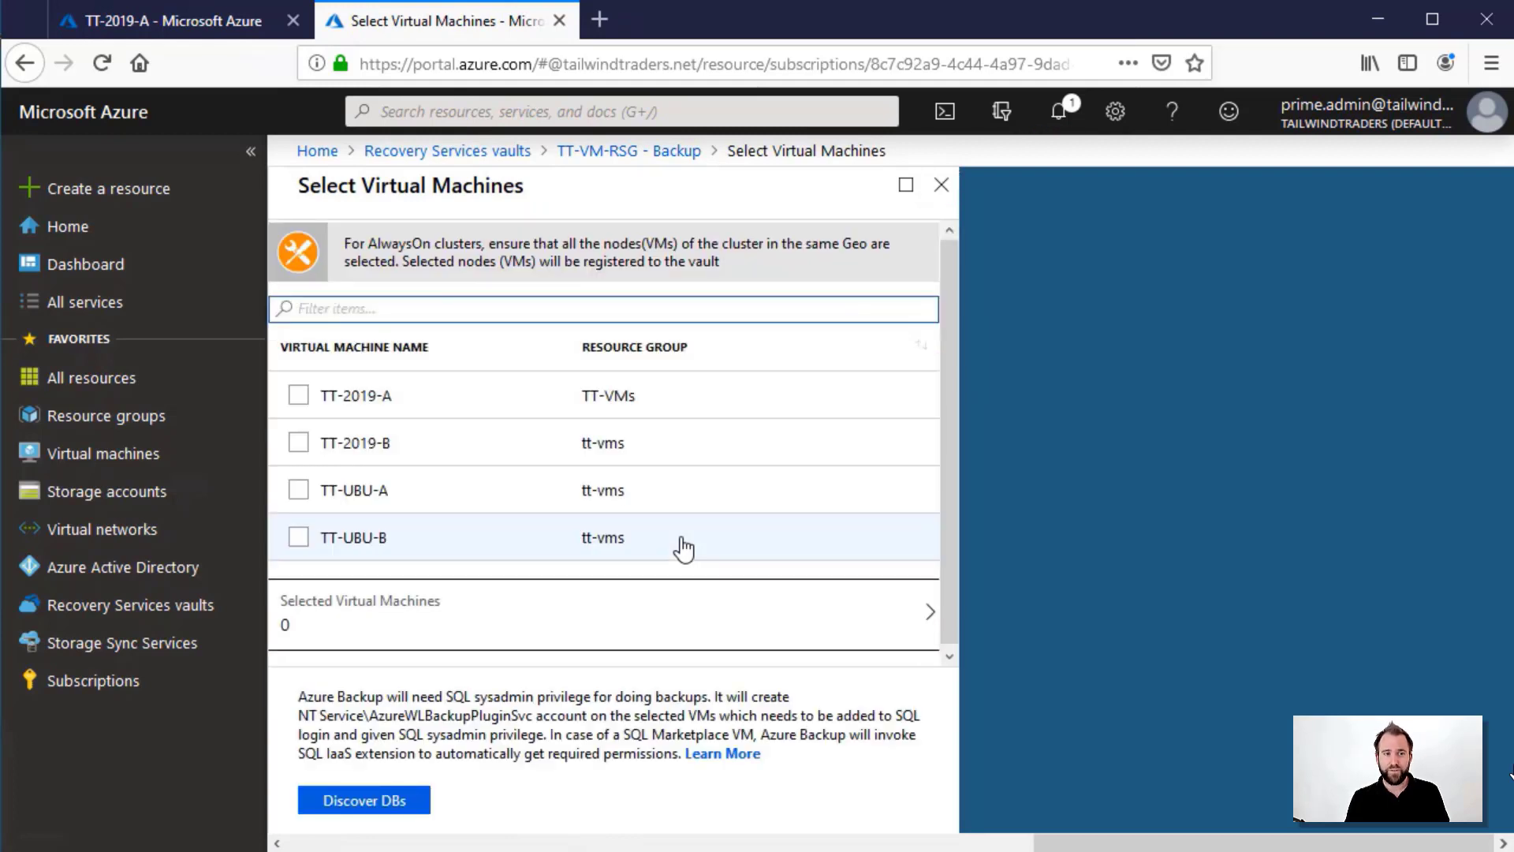
left_click(299, 395)
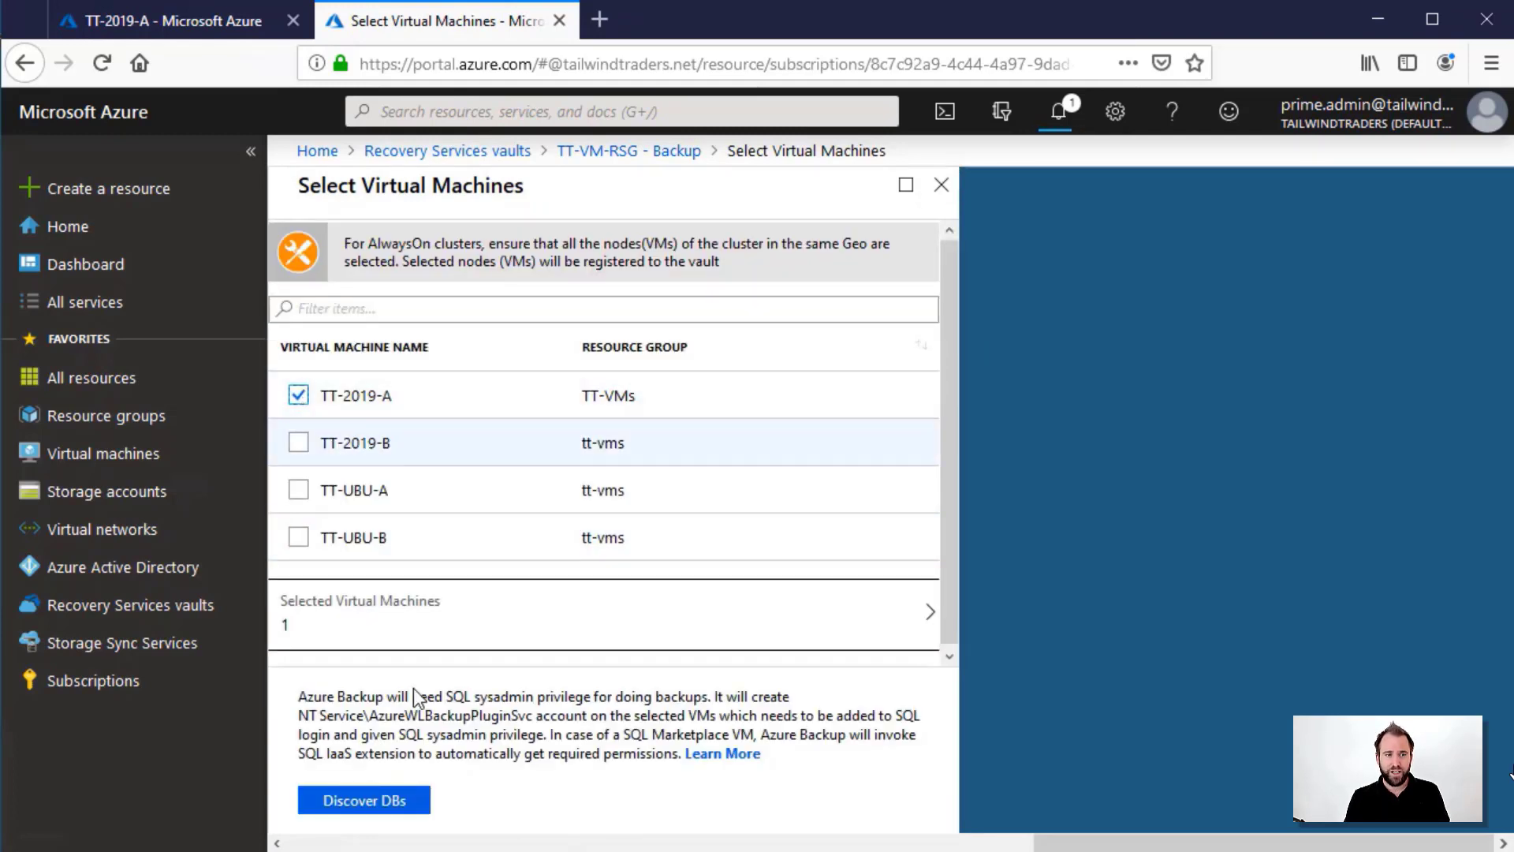
left_click(347, 806)
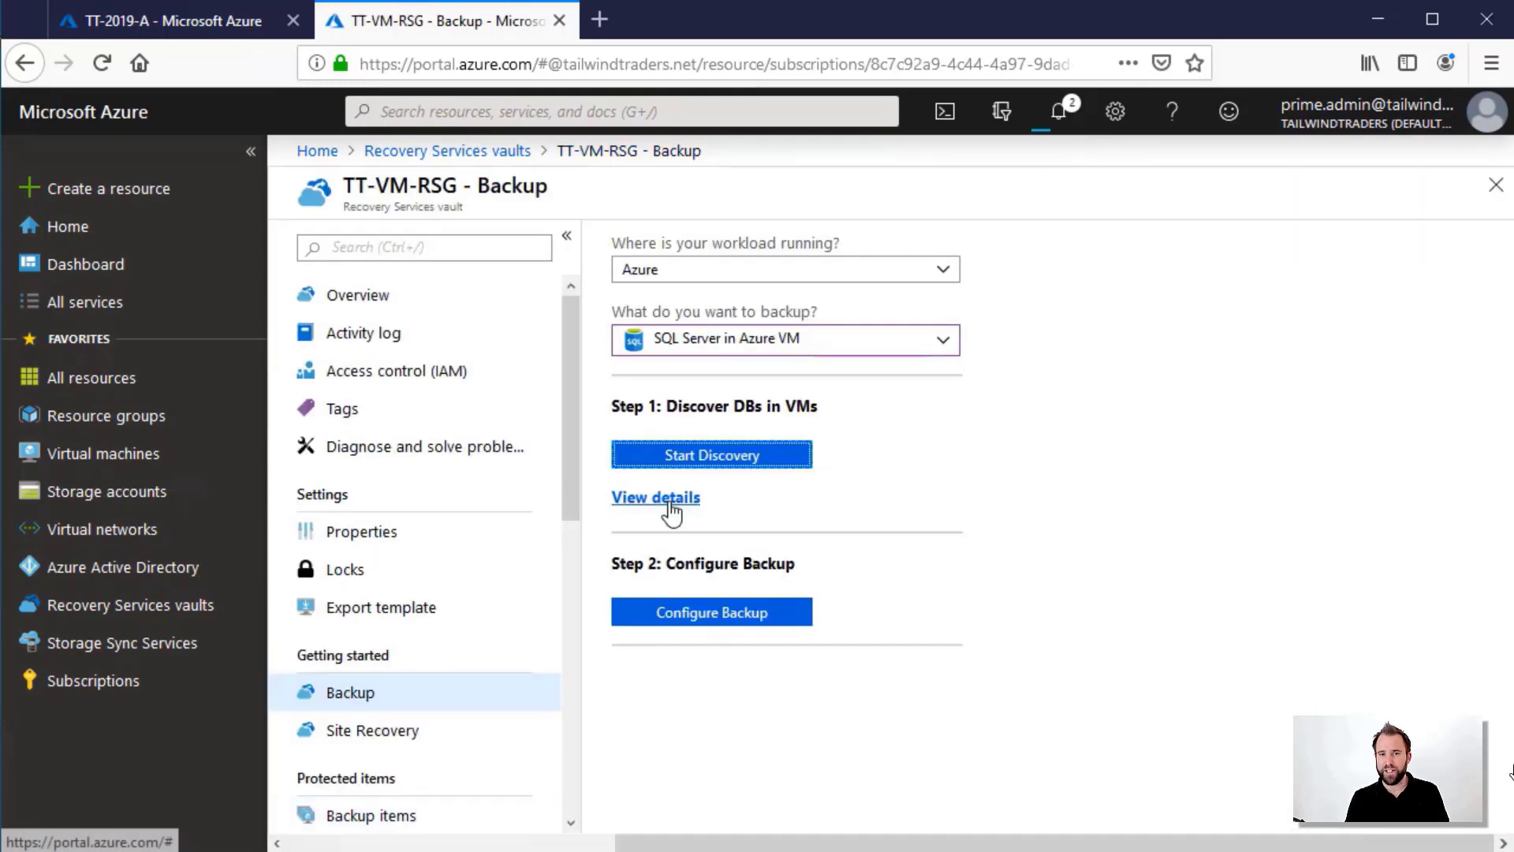
Check the database discovery details for TT-2019-A under Protected Servers, and return to the vault's Backup page
left_click(666, 498)
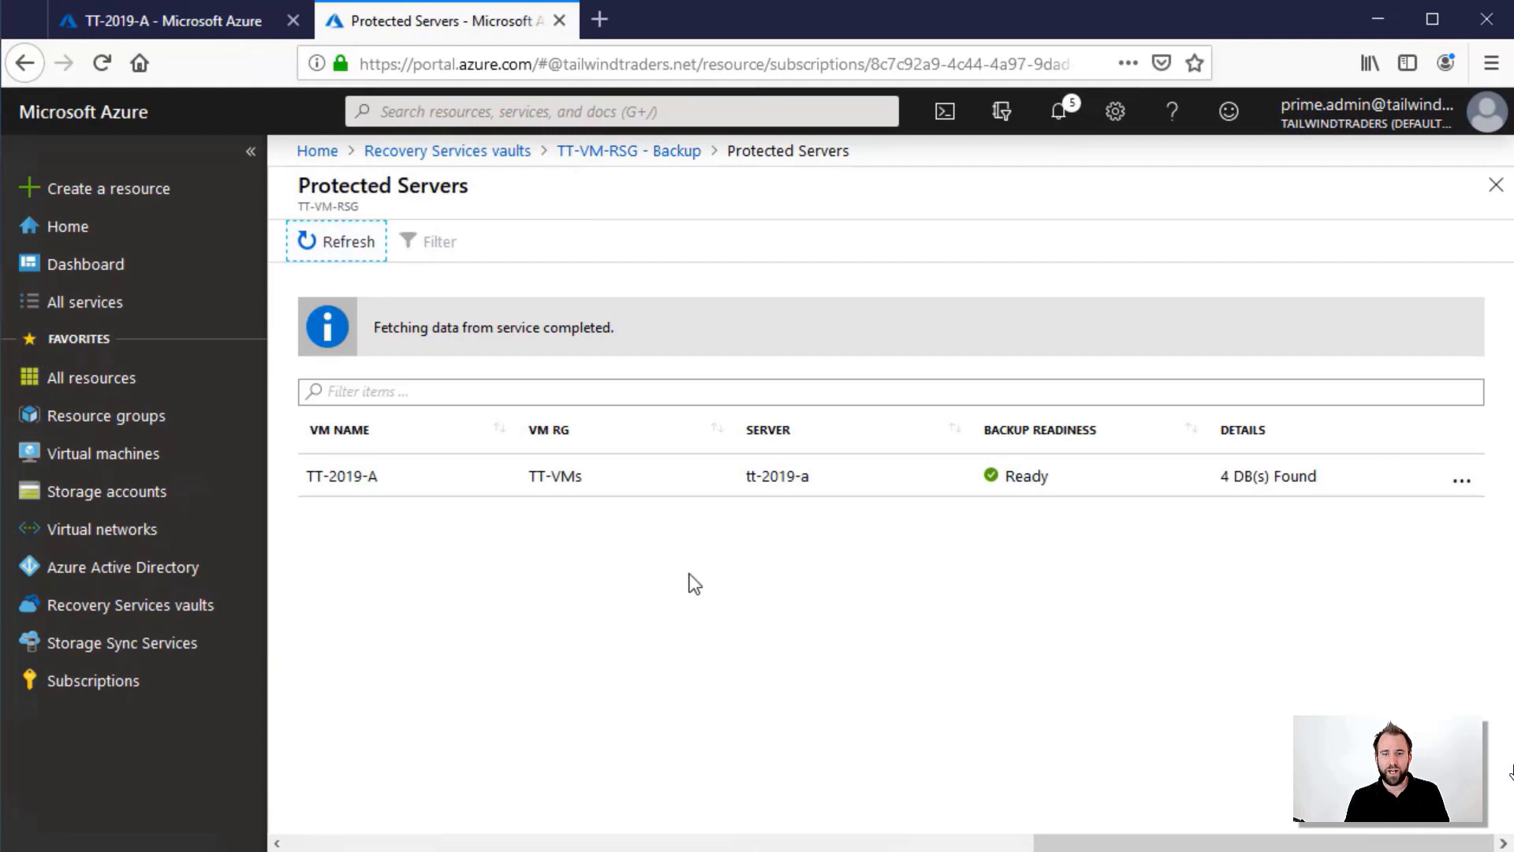
left_click(580, 478)
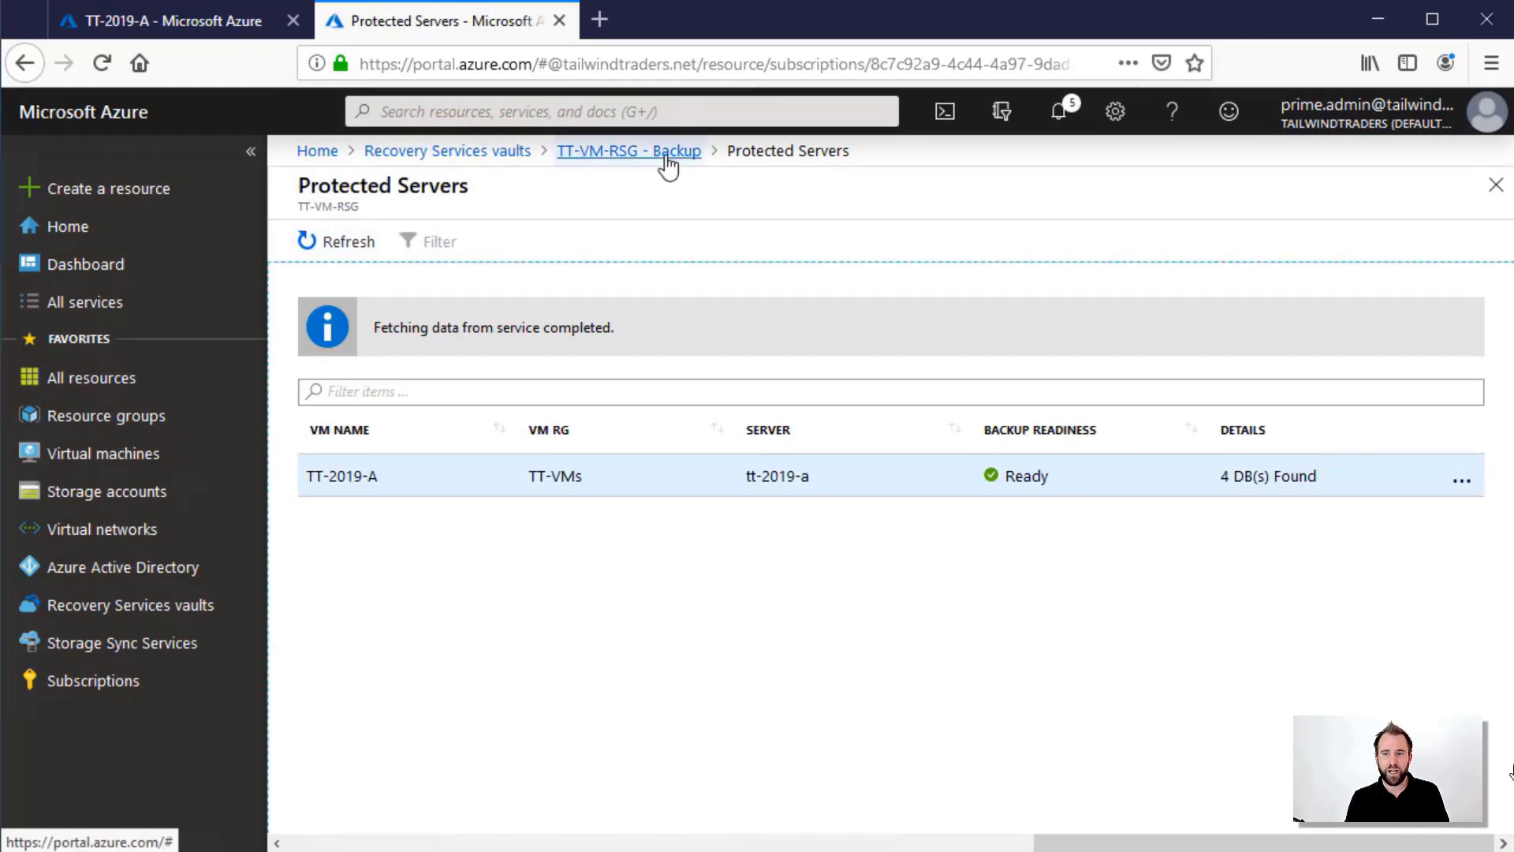
left_click(667, 154)
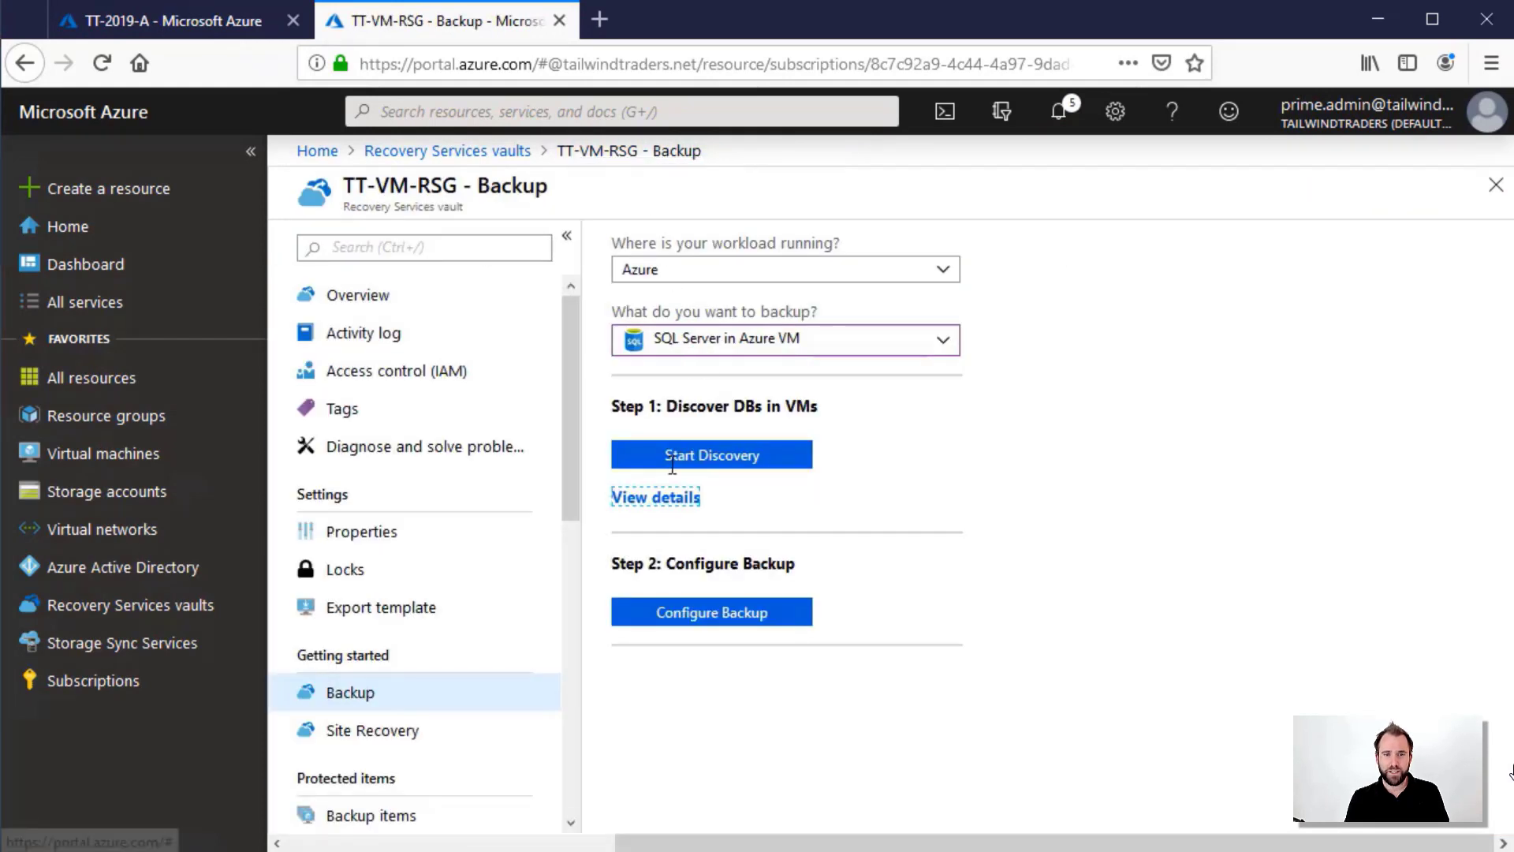
Enable backup of the master, model, msdb and TailwindTraders databases on tt-2019-a\SQLEXPRESS with the HourlyLogBackup policy
left_click(682, 615)
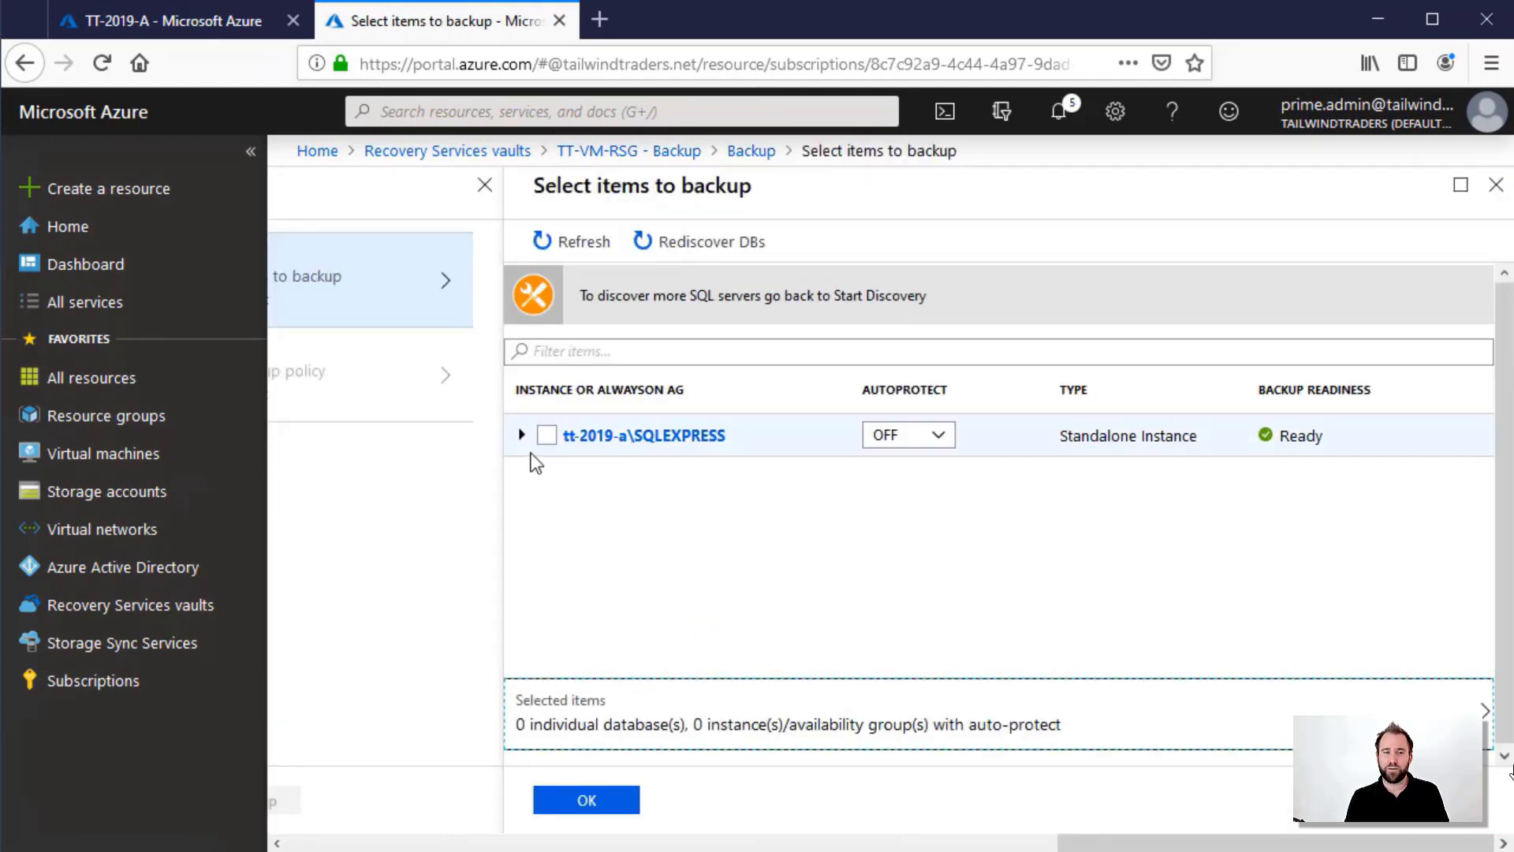
left_click(522, 435)
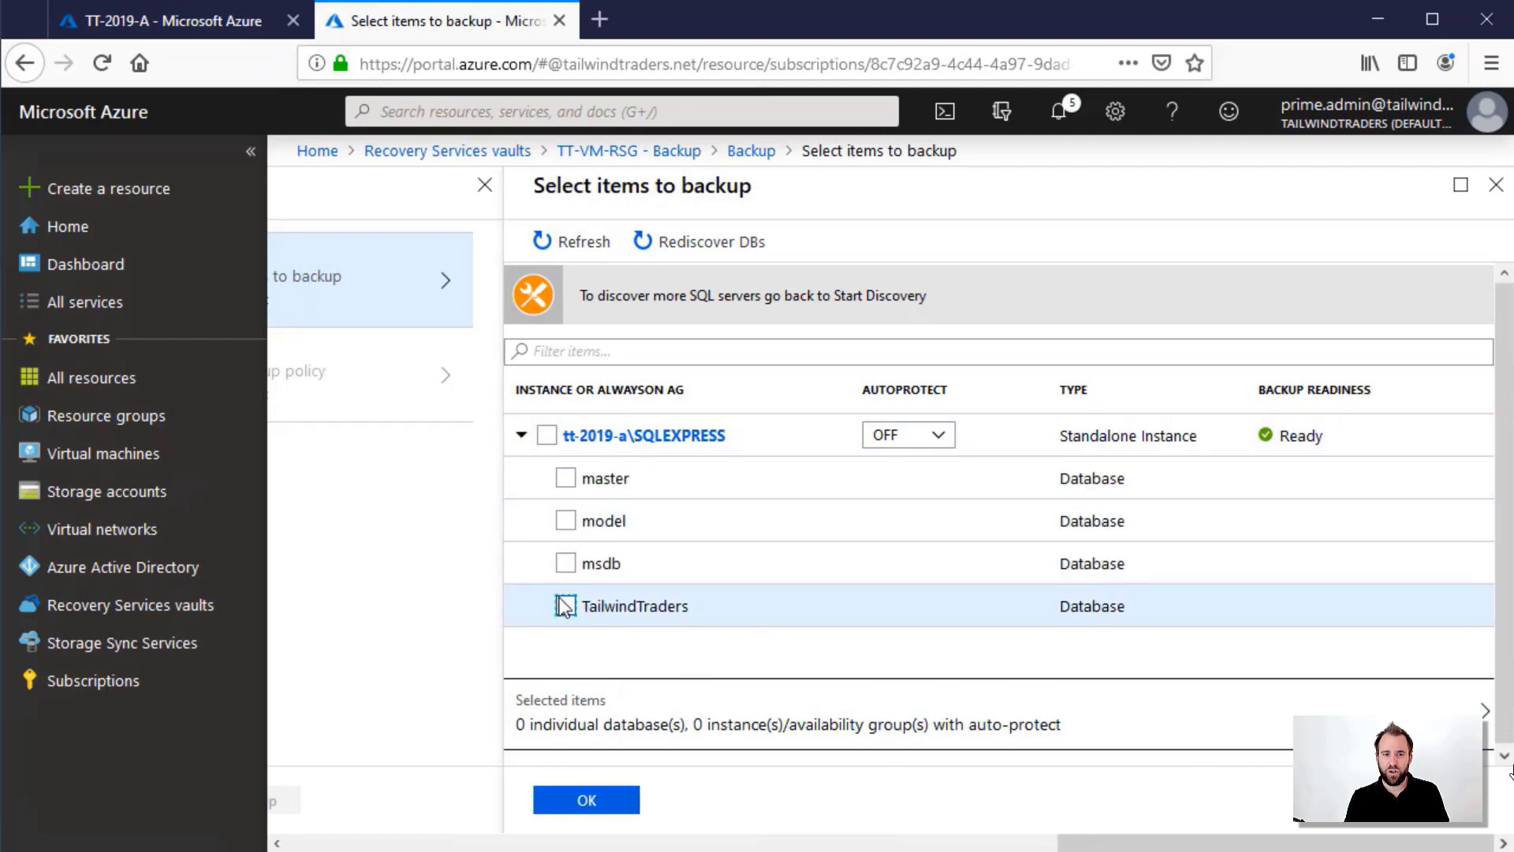
left_click(566, 606)
left_click(565, 477)
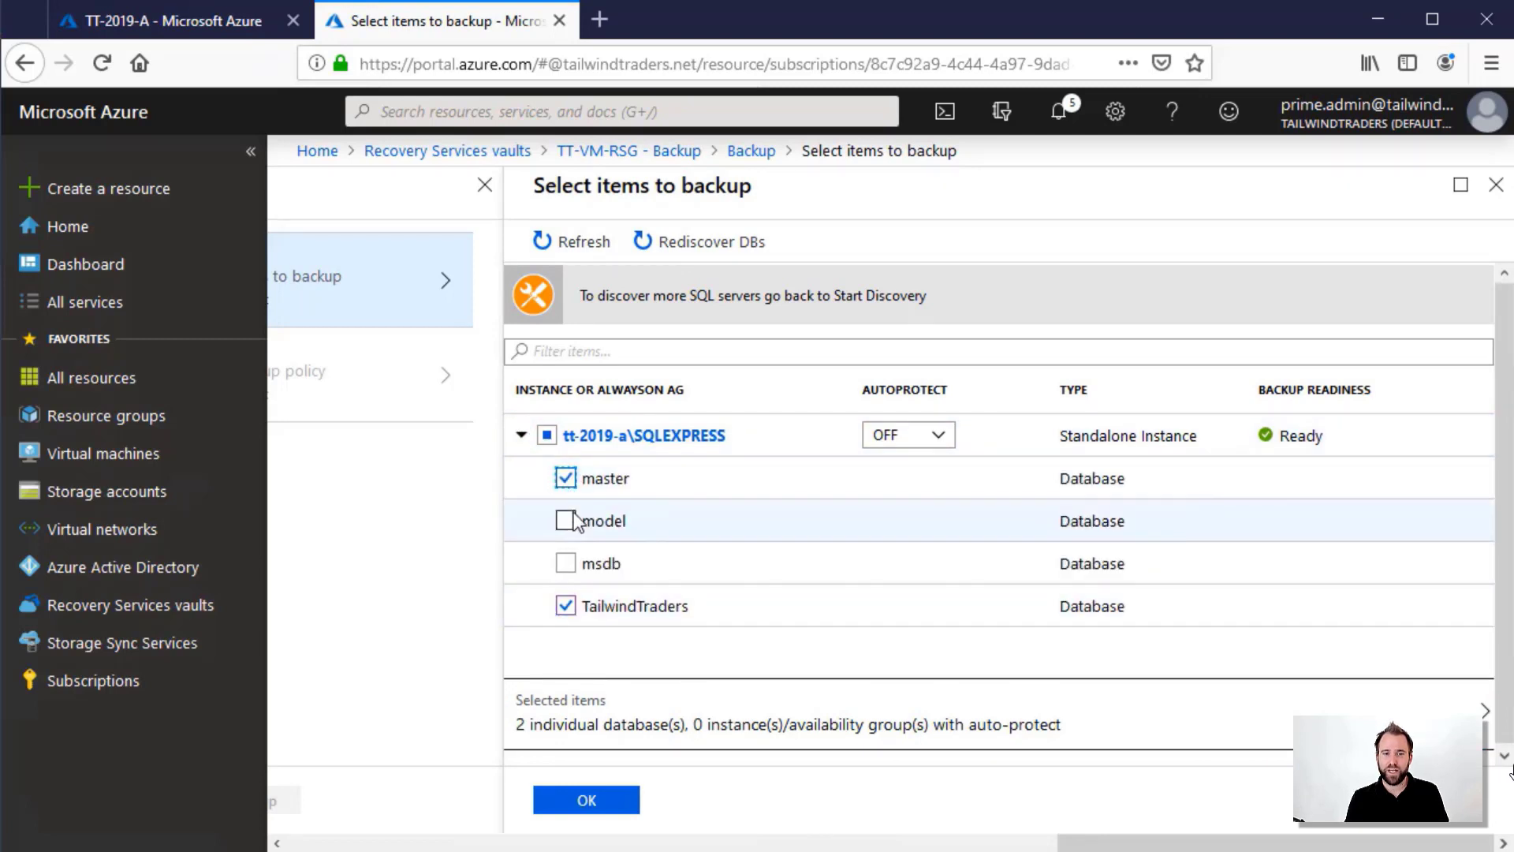
left_click(565, 520)
left_click(565, 563)
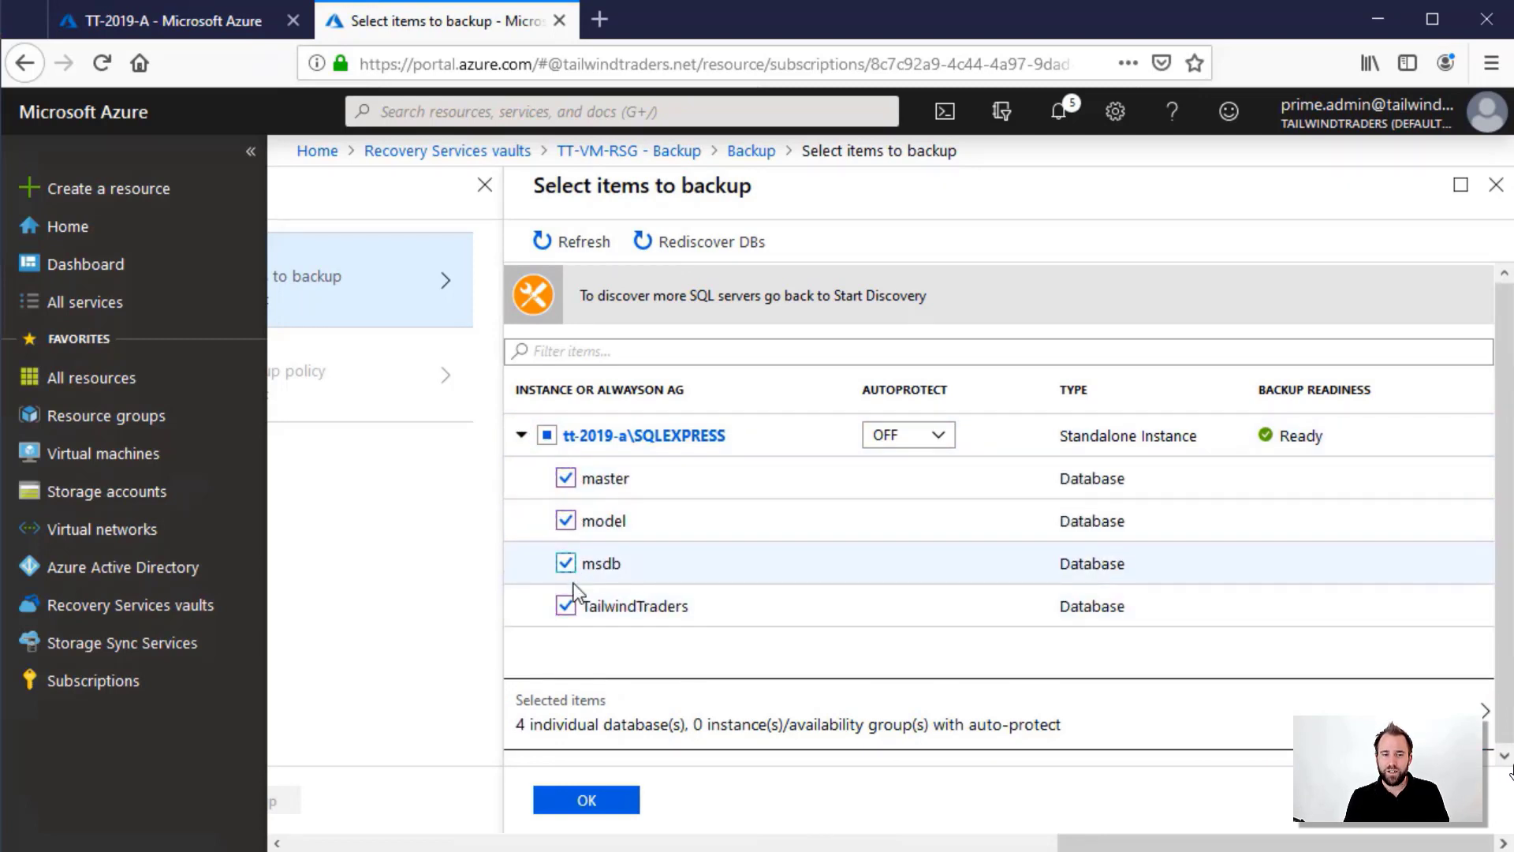
left_click(586, 800)
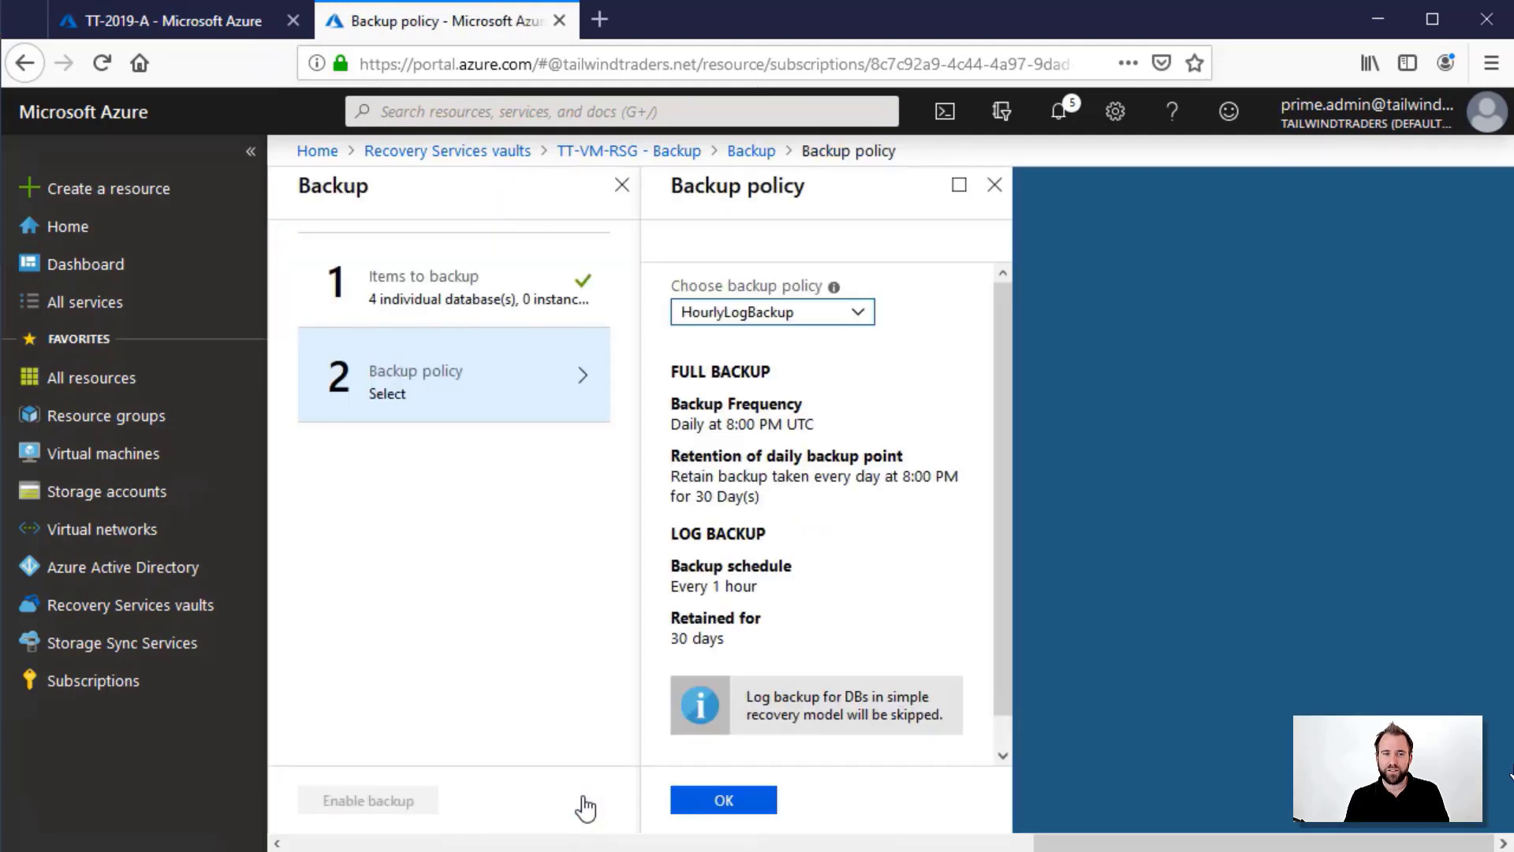
left_click(724, 800)
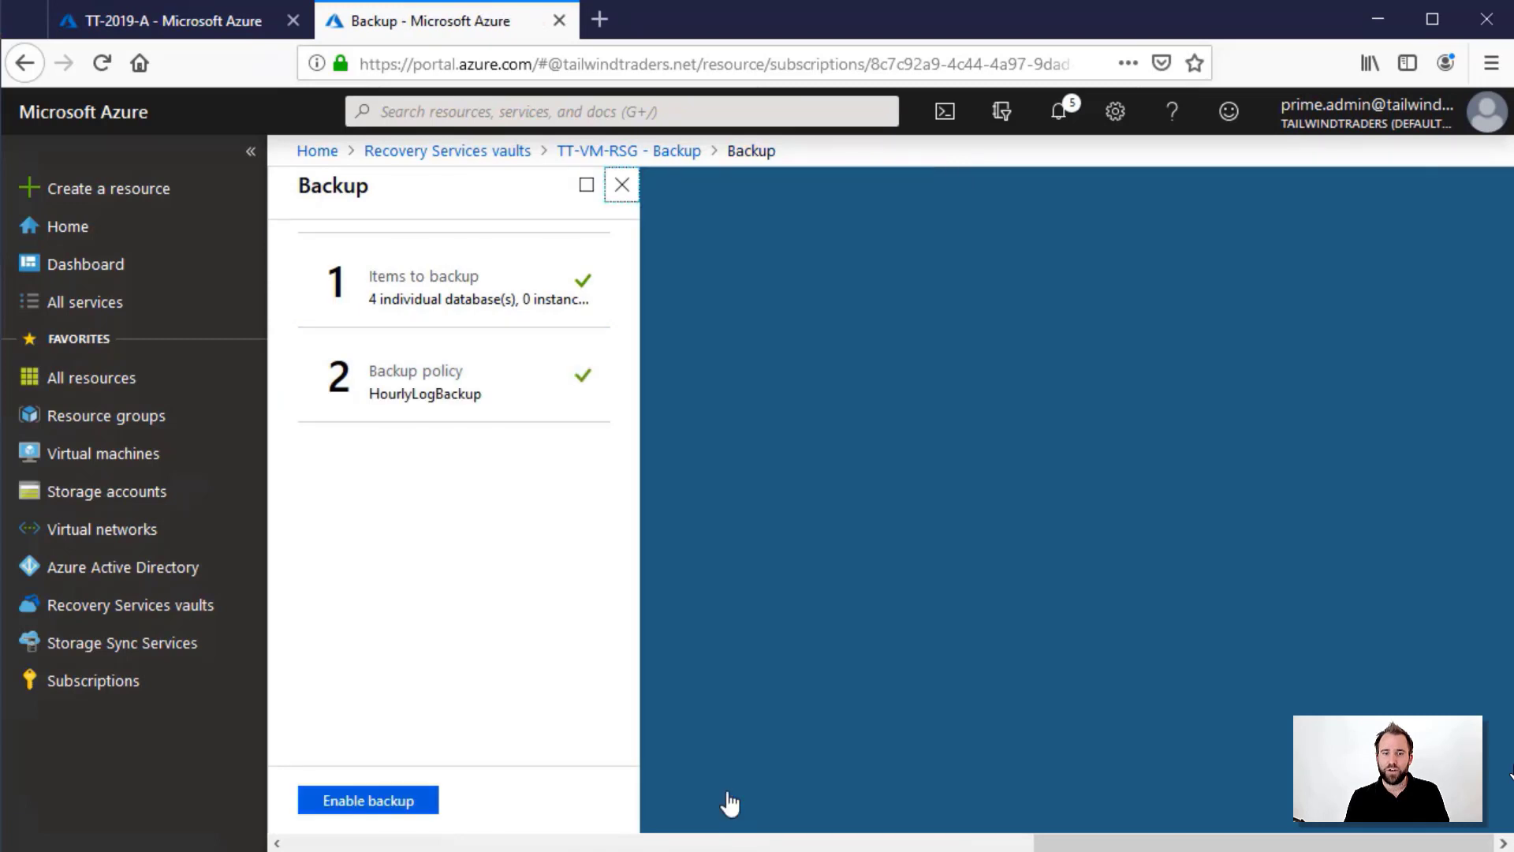
left_click(424, 812)
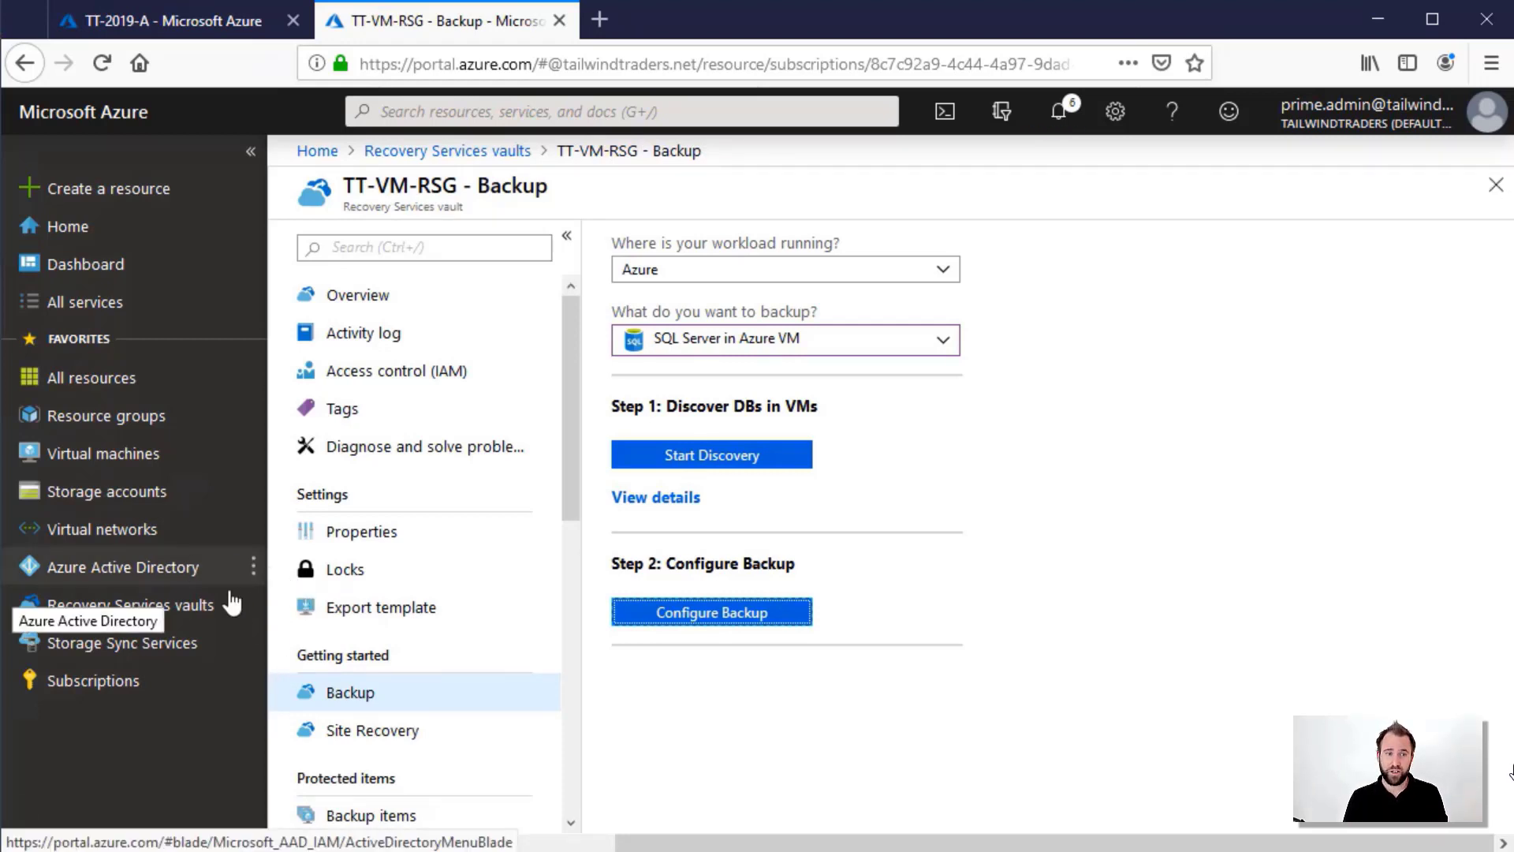
Reopen the Recovery Services vault TT-VM-RSG and view its Azure Virtual Machine backup items
left_click(203, 608)
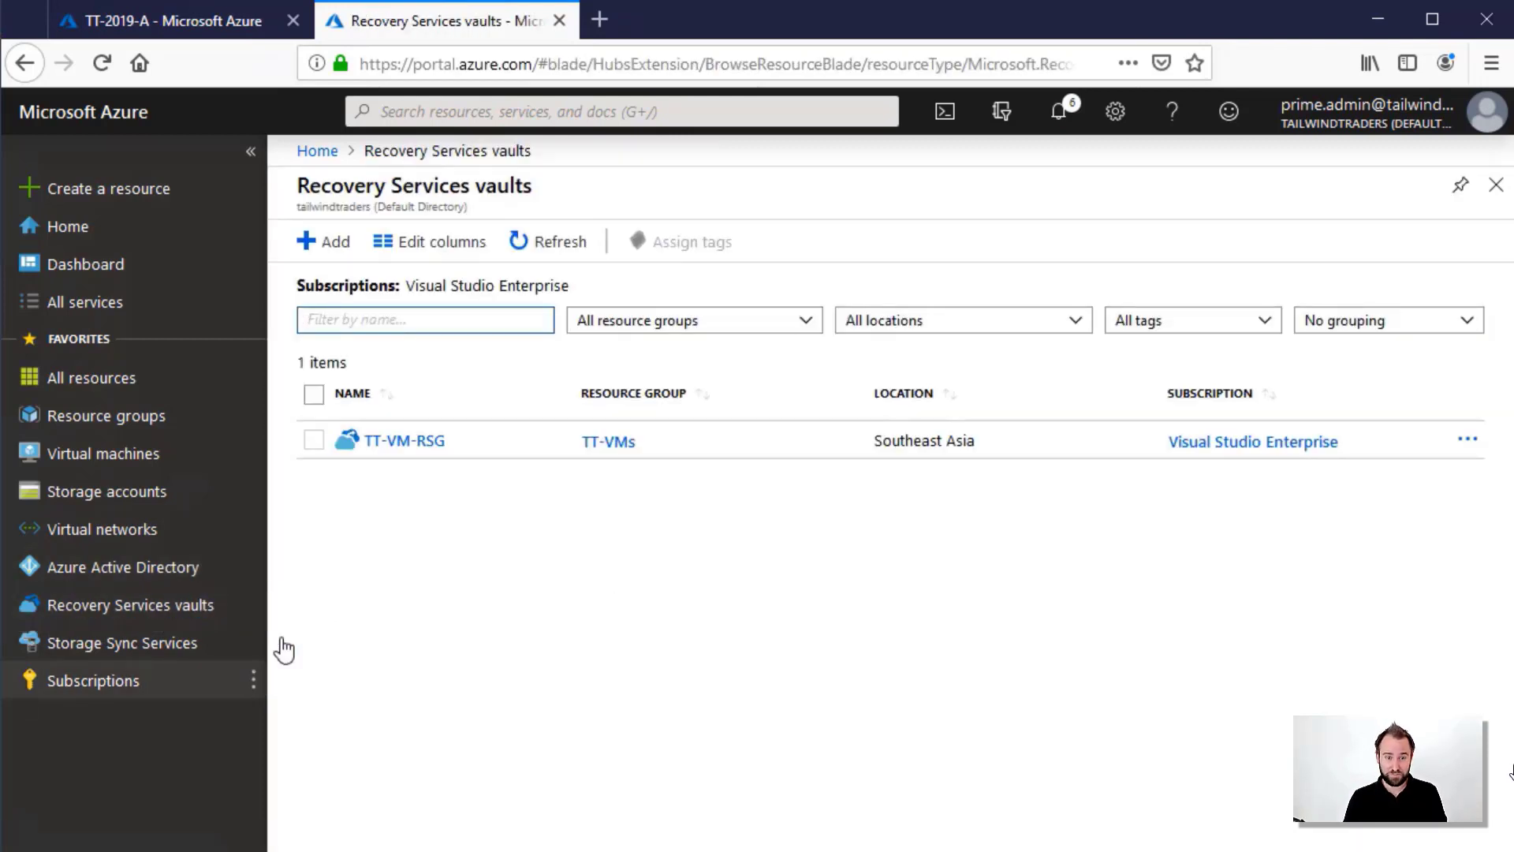
left_click(401, 442)
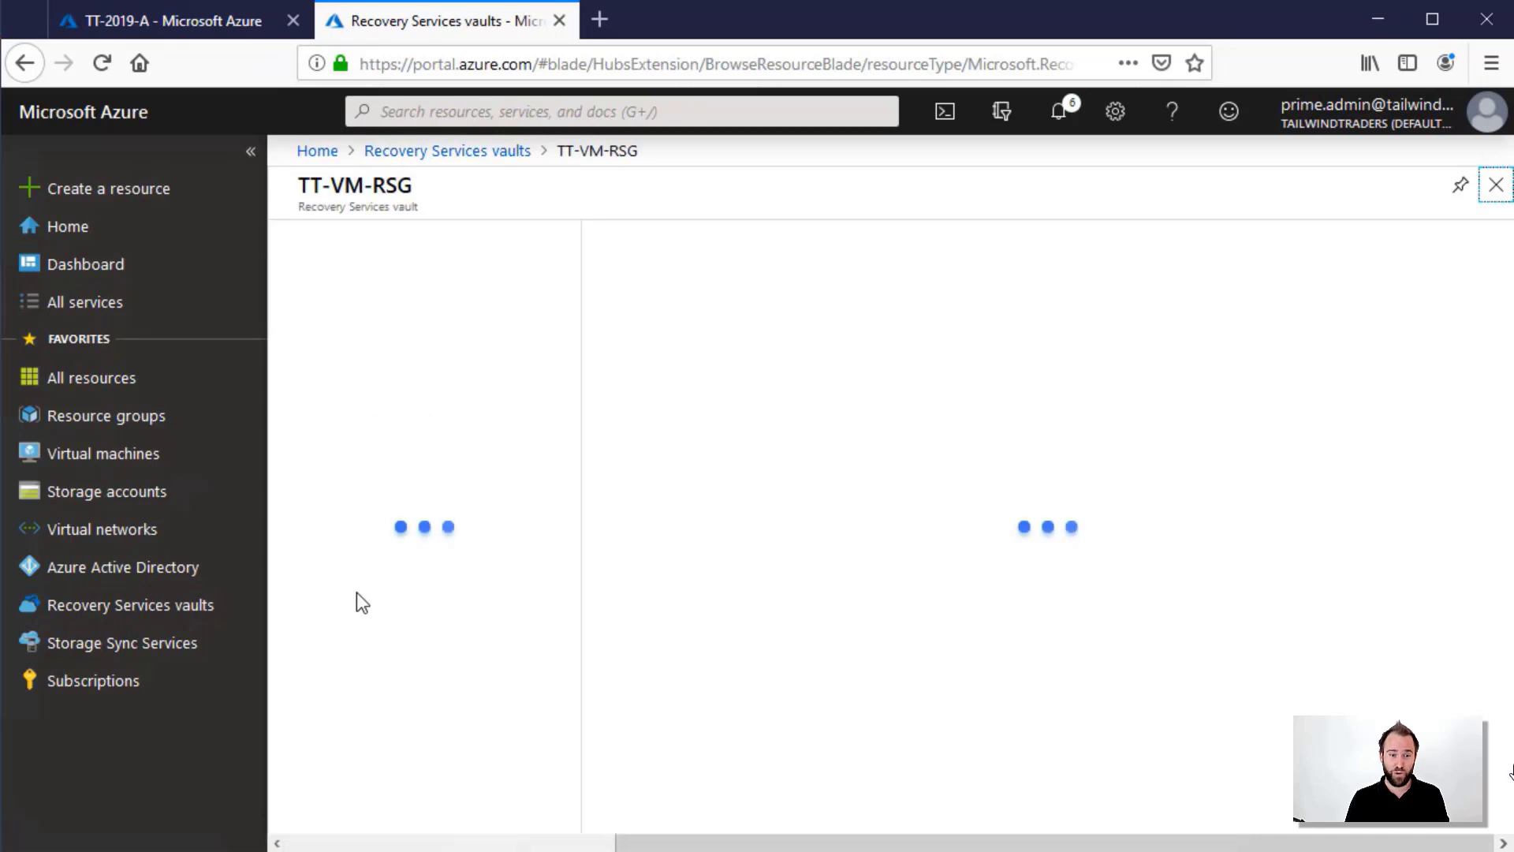
scroll(451, 504, "down", 3)
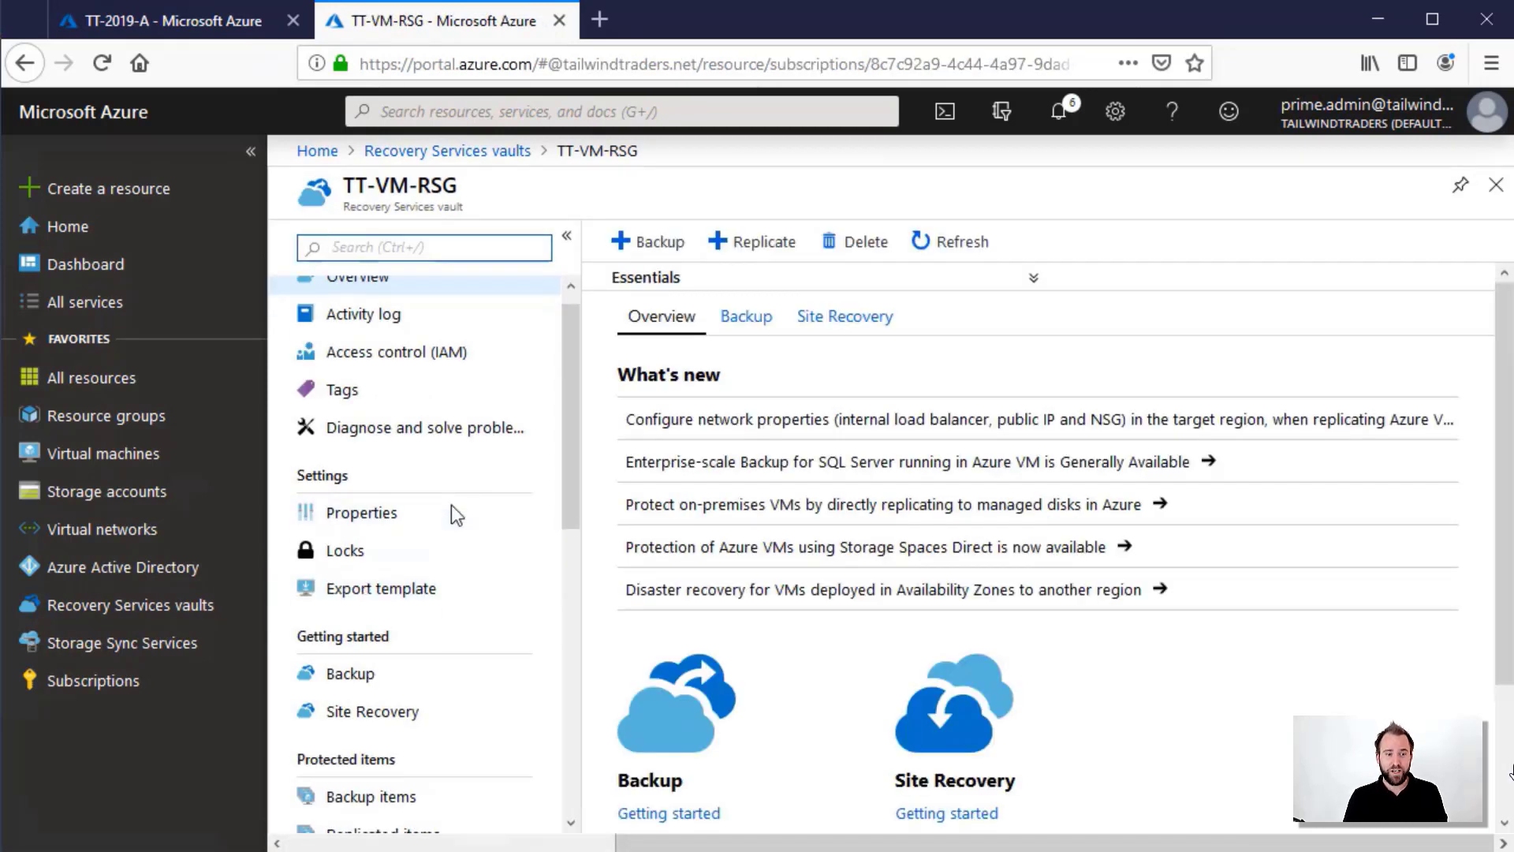
scroll(406, 530, "down", 2)
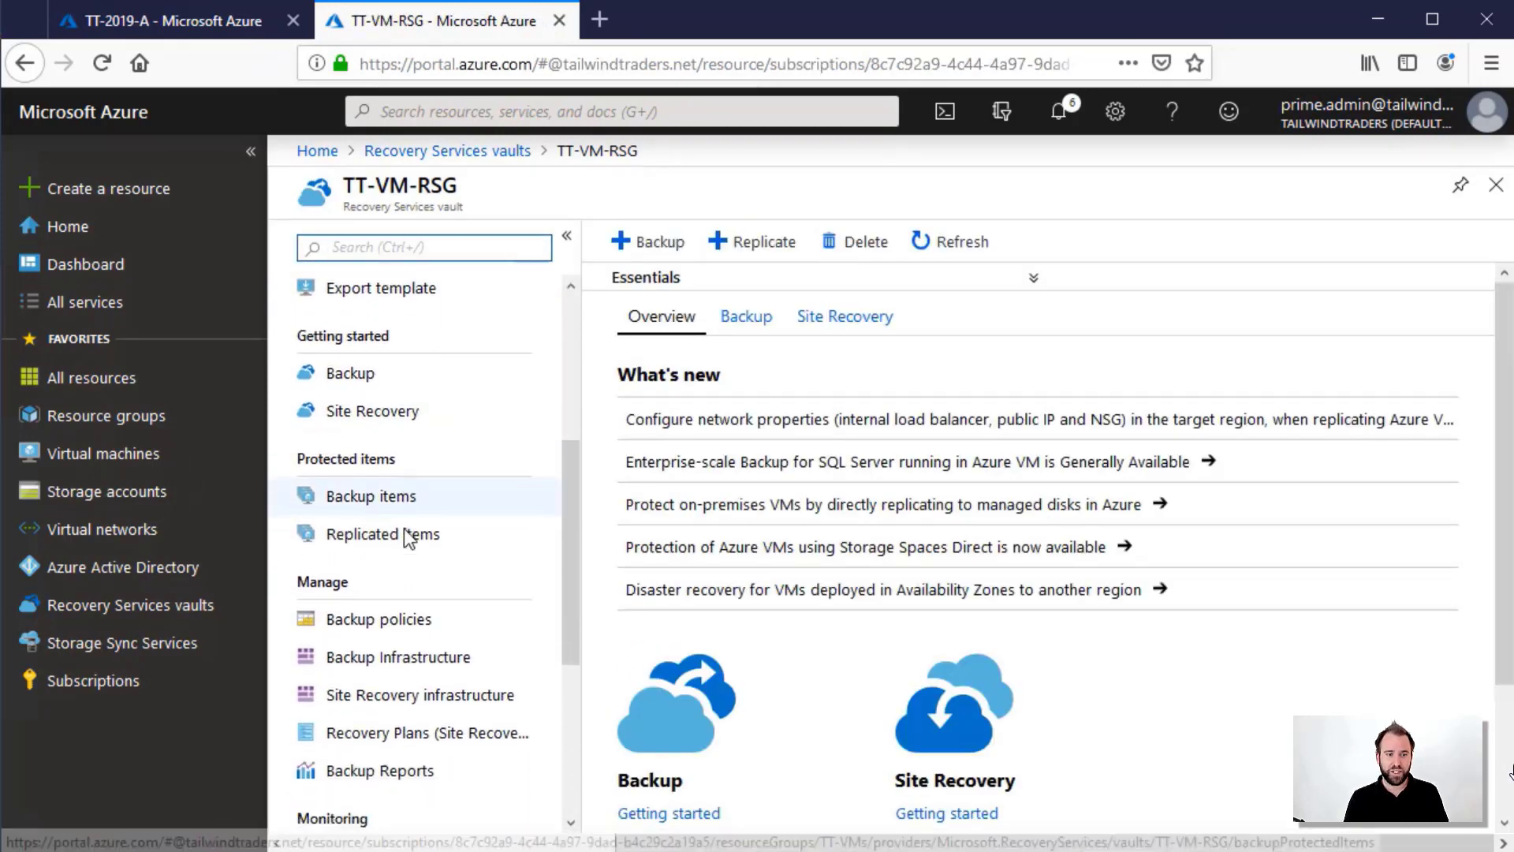
left_click(368, 465)
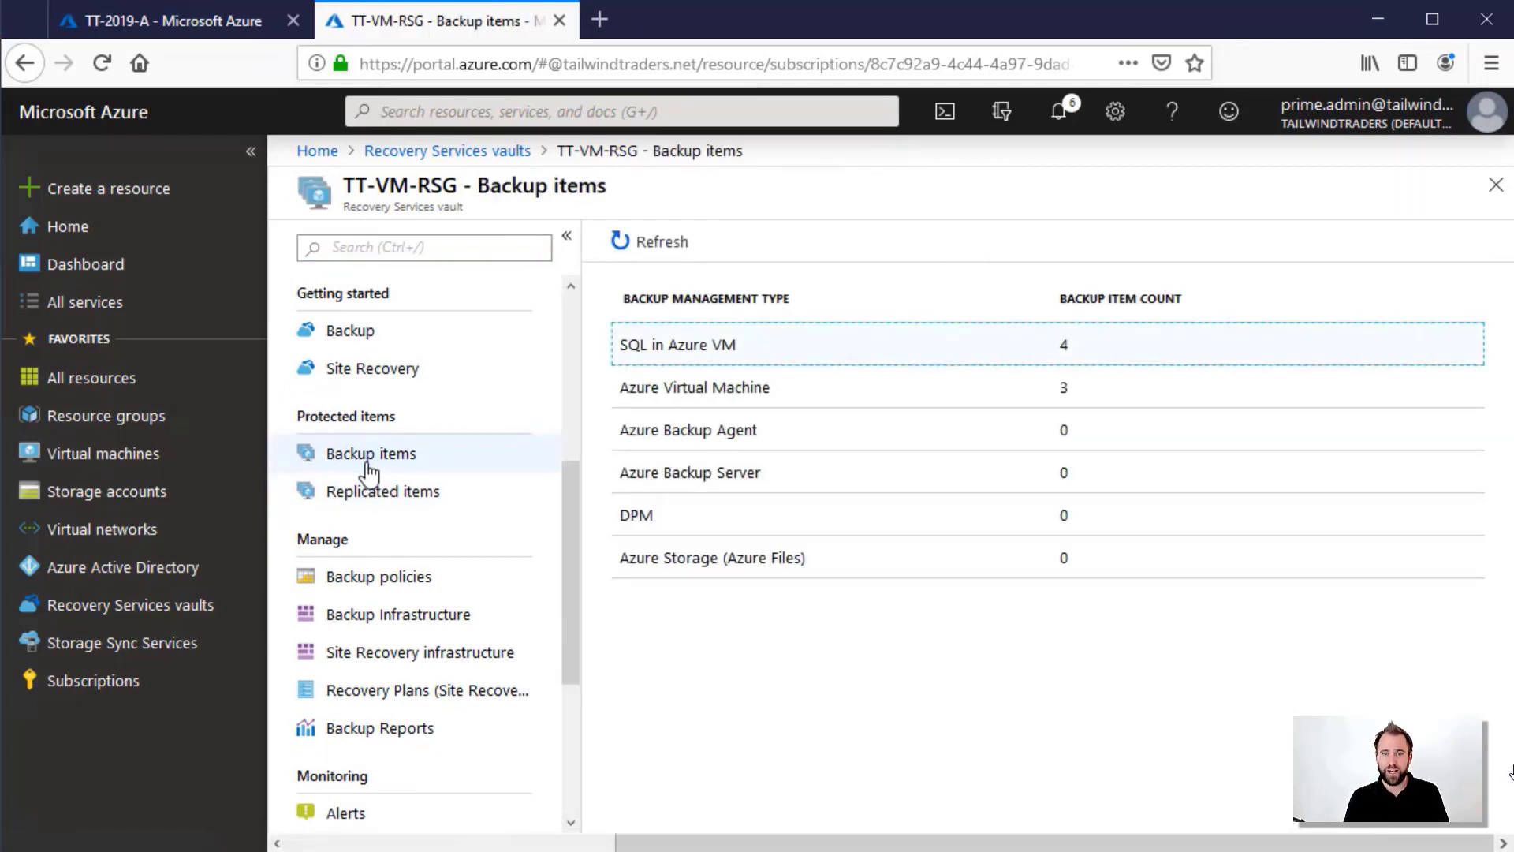
left_click(681, 386)
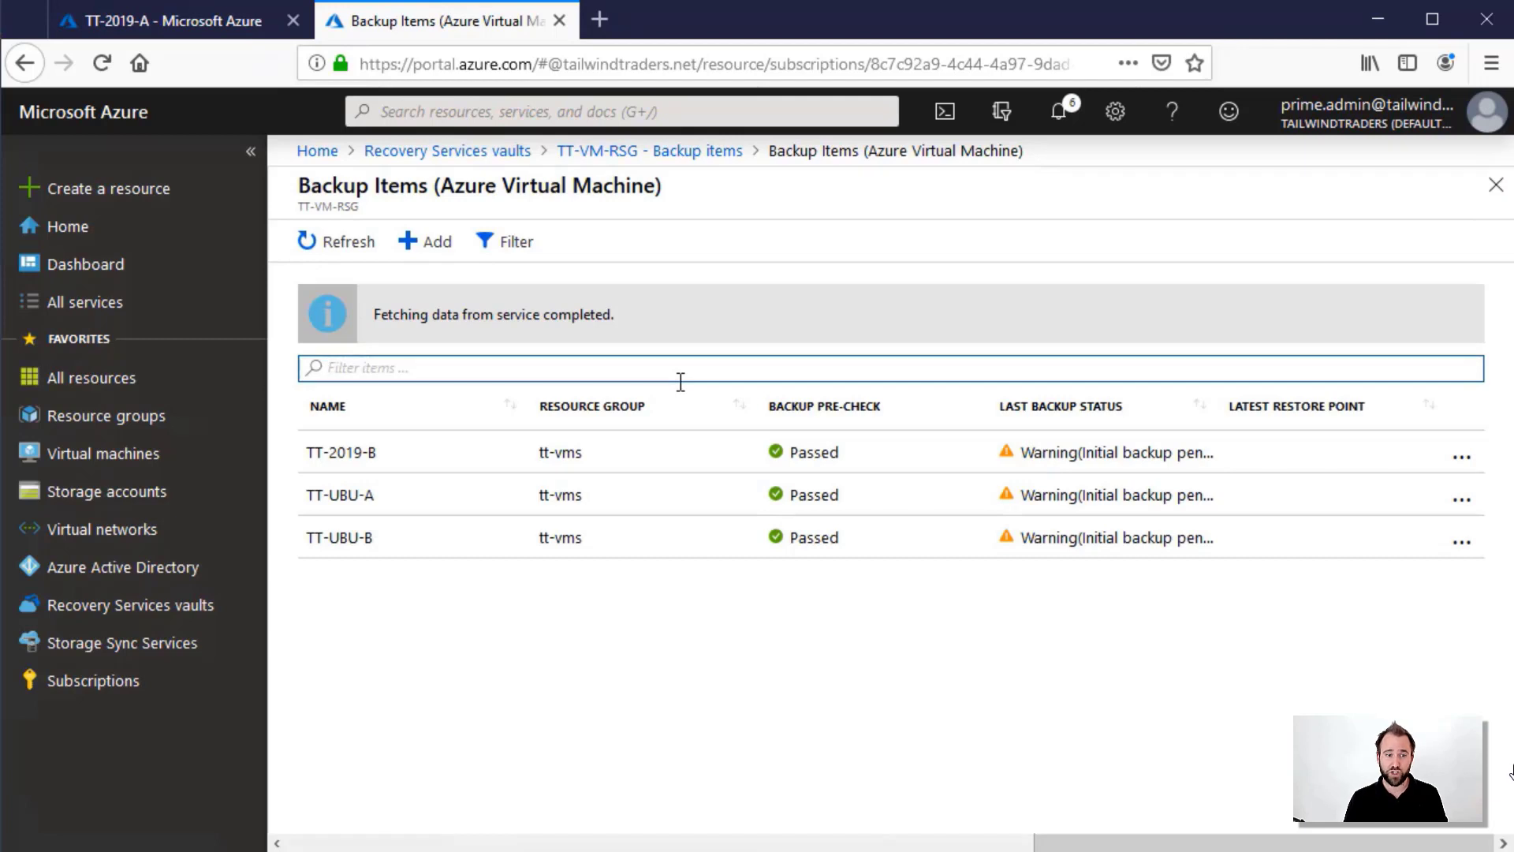
Trigger an on-demand backup of TT-2019-B retained until 09/25/2019, and return to the Azure Virtual Machine backup items
left_click(699, 453)
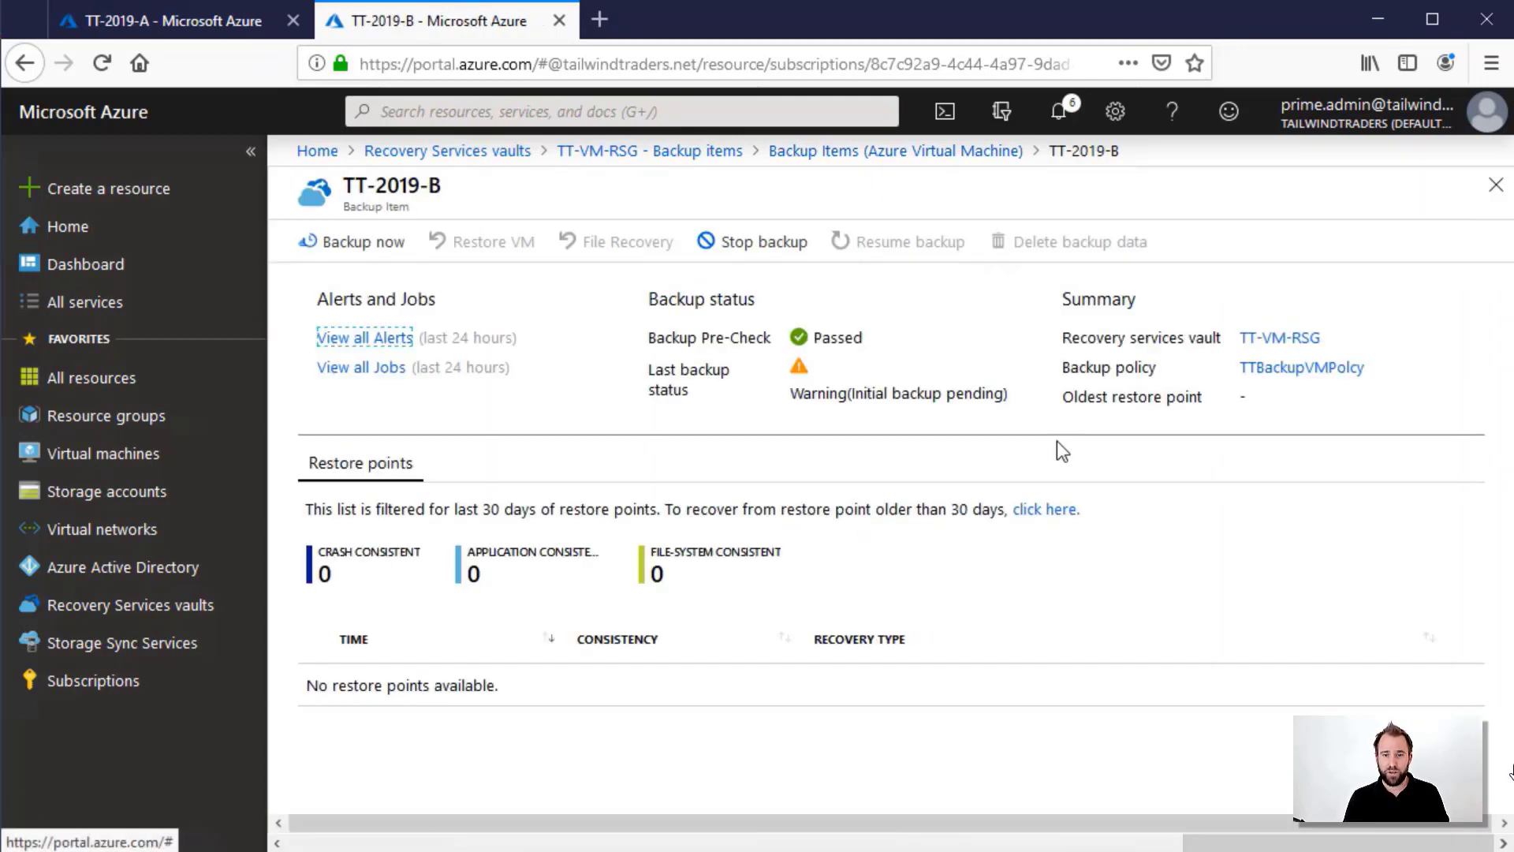
left_click(371, 264)
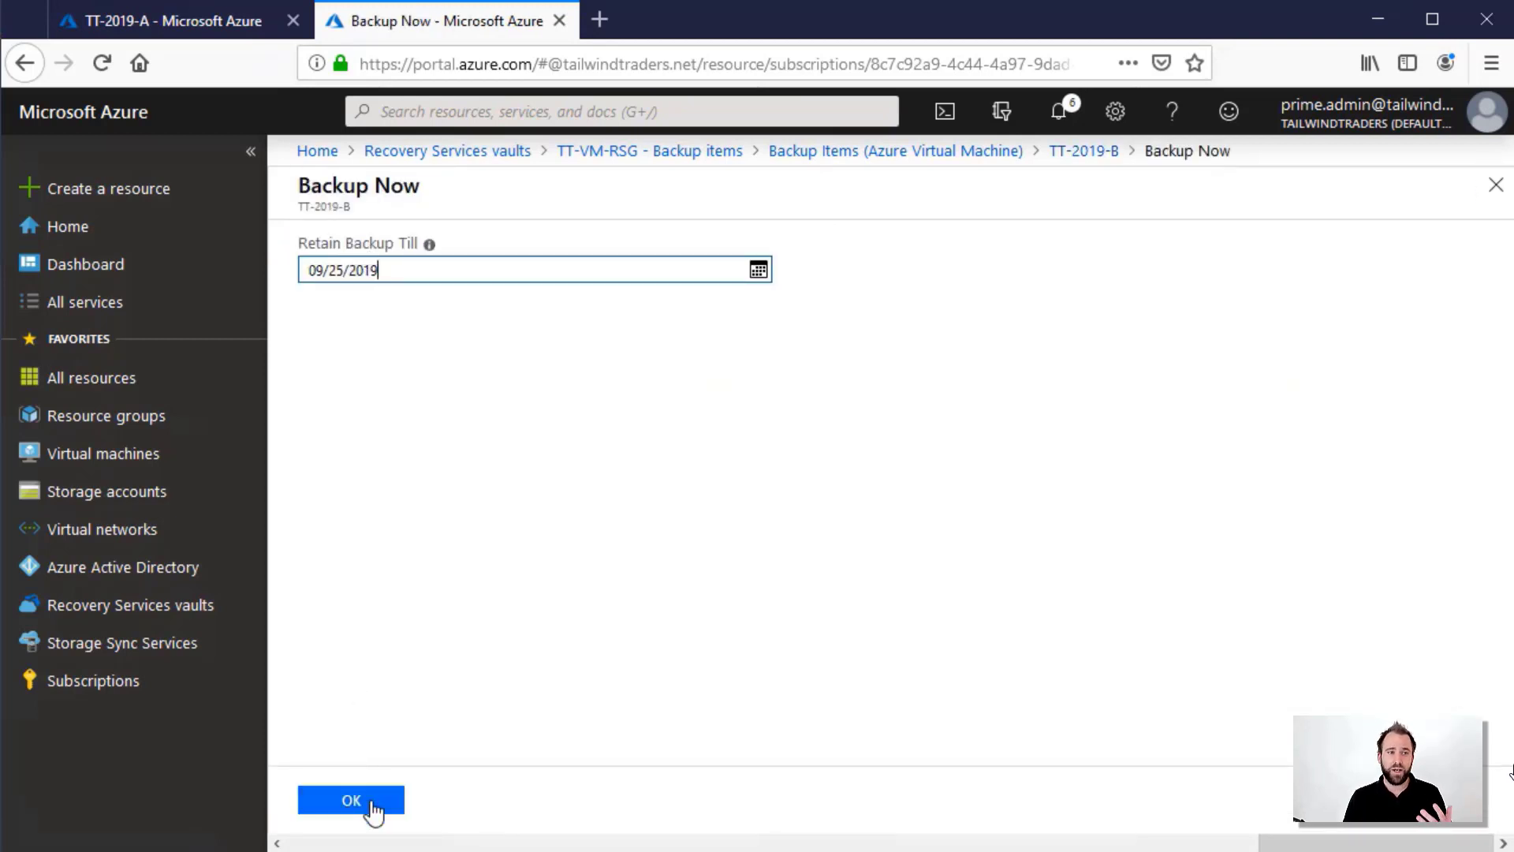
left_click(374, 811)
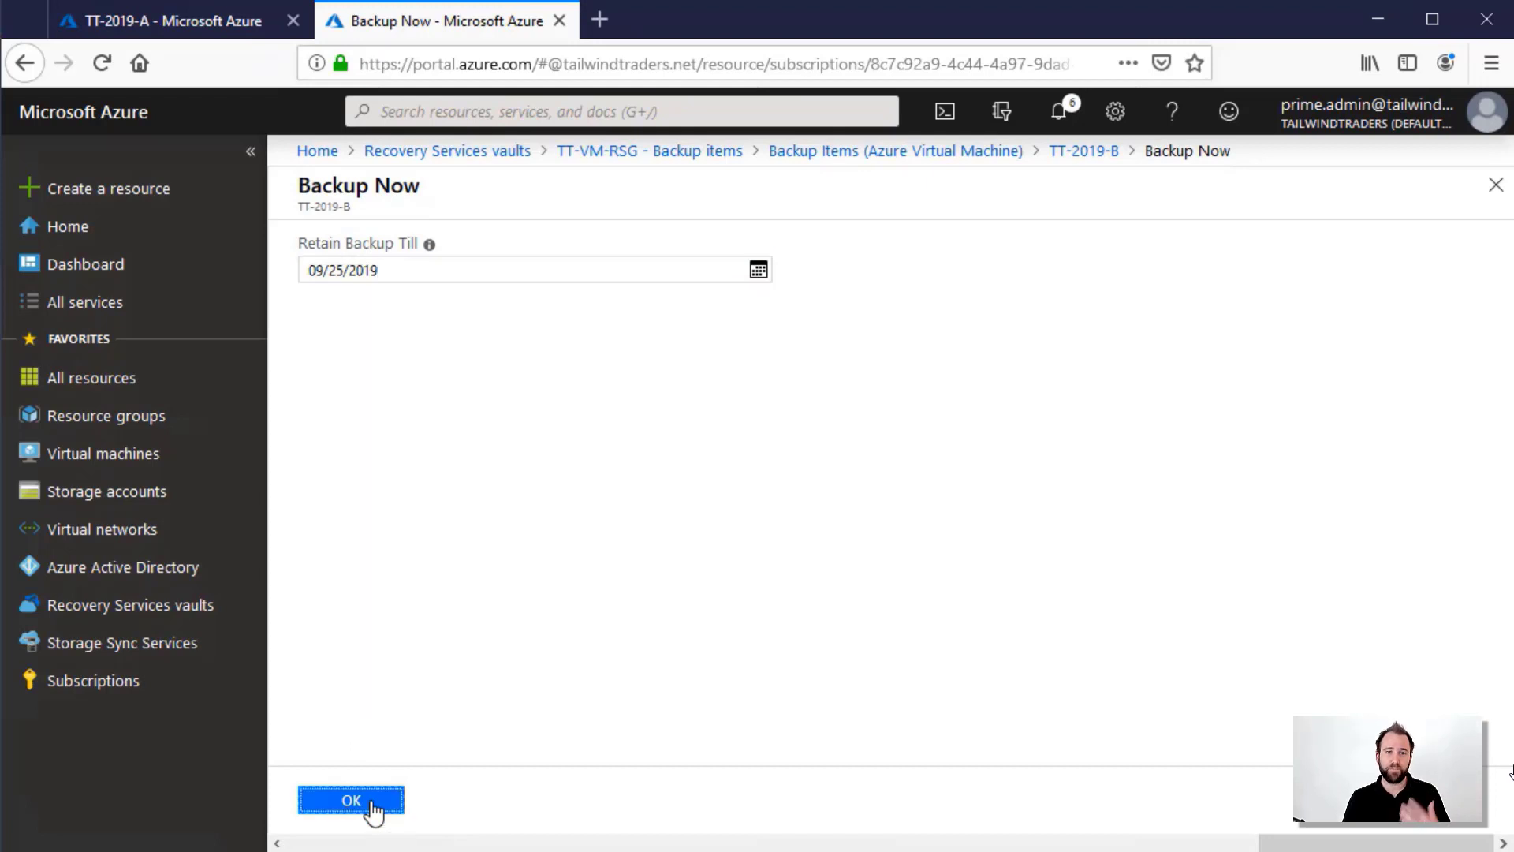
left_click(872, 164)
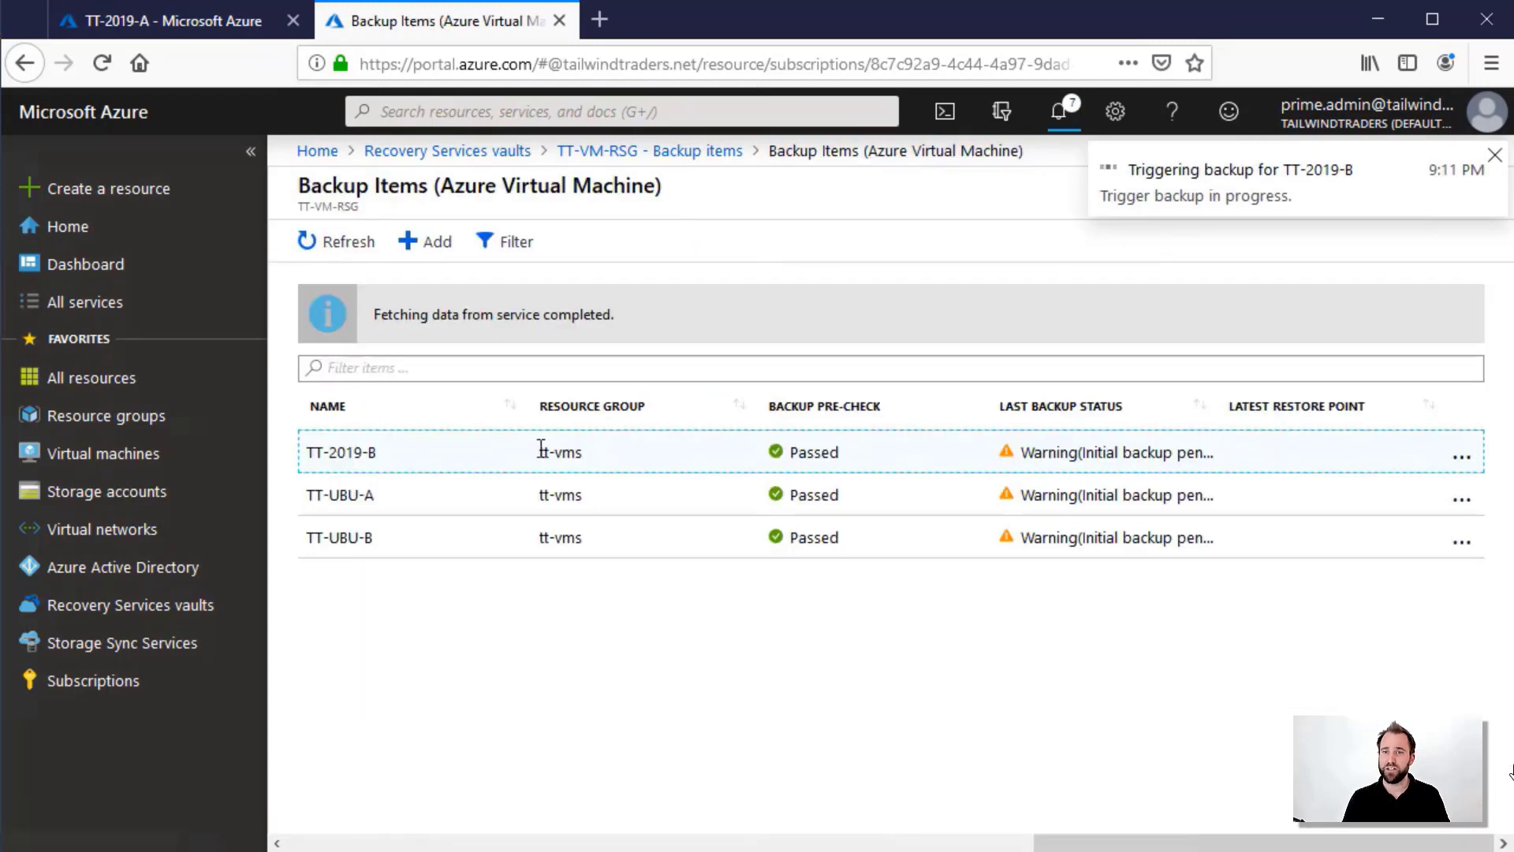
Trigger an on-demand backup of TT-UBU-A retained until 09/25/2019, and return to the Azure Virtual Machine backup items
left_click(332, 492)
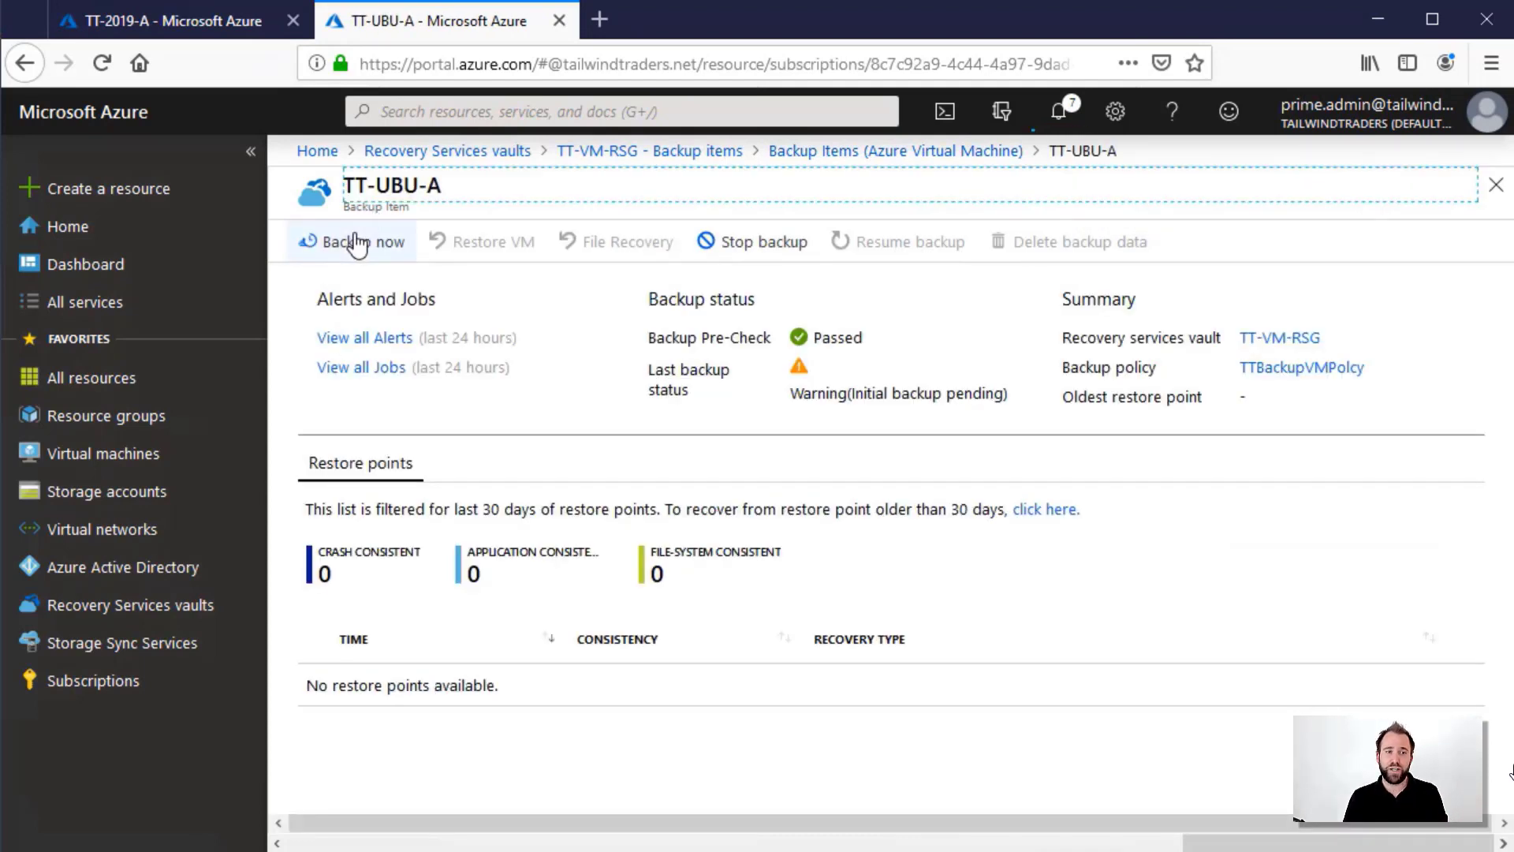
left_click(357, 243)
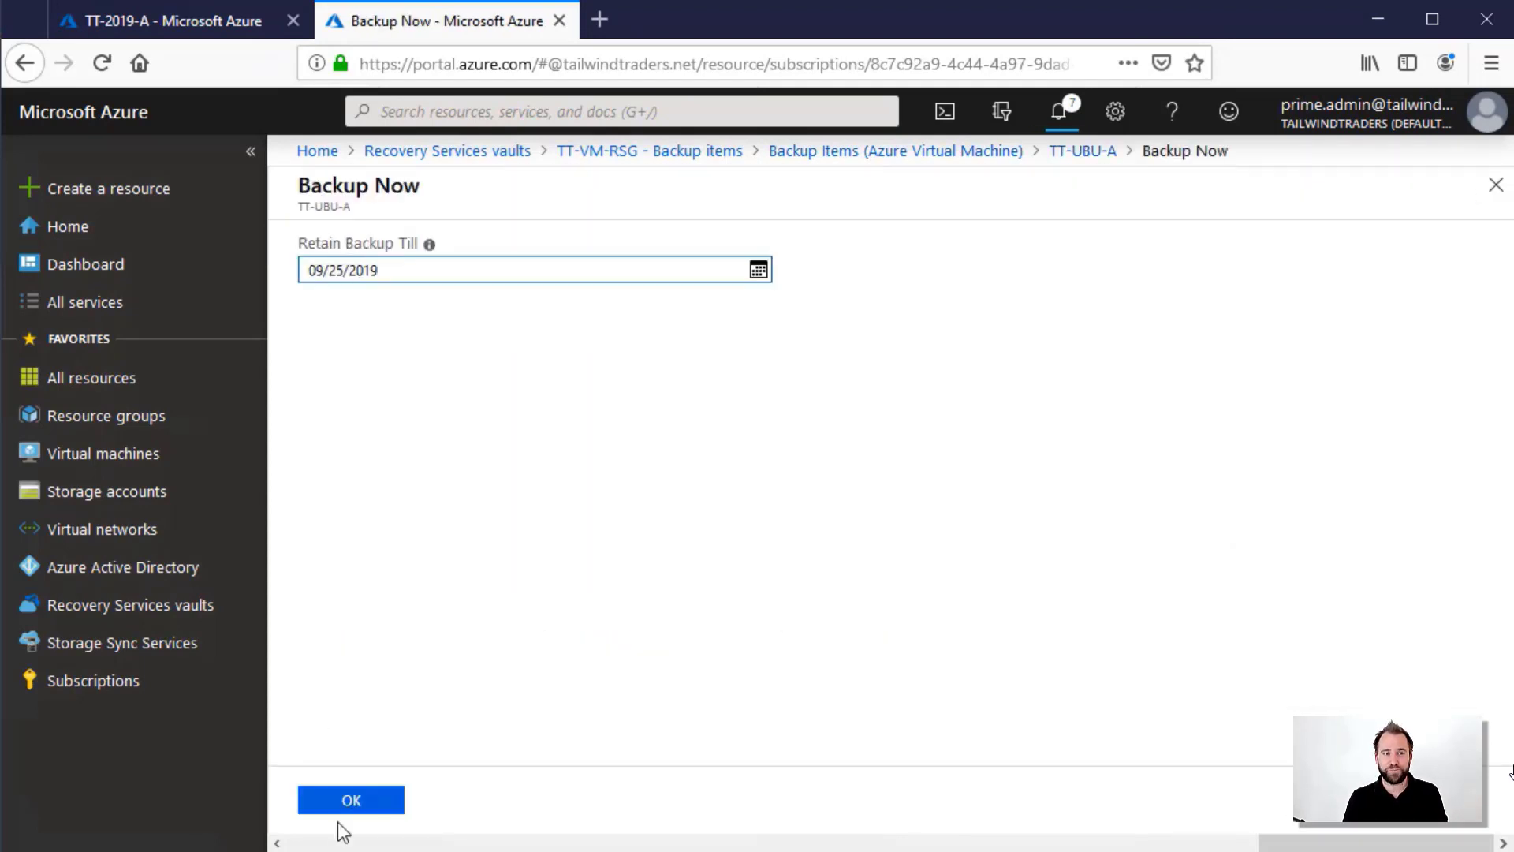
left_click(351, 802)
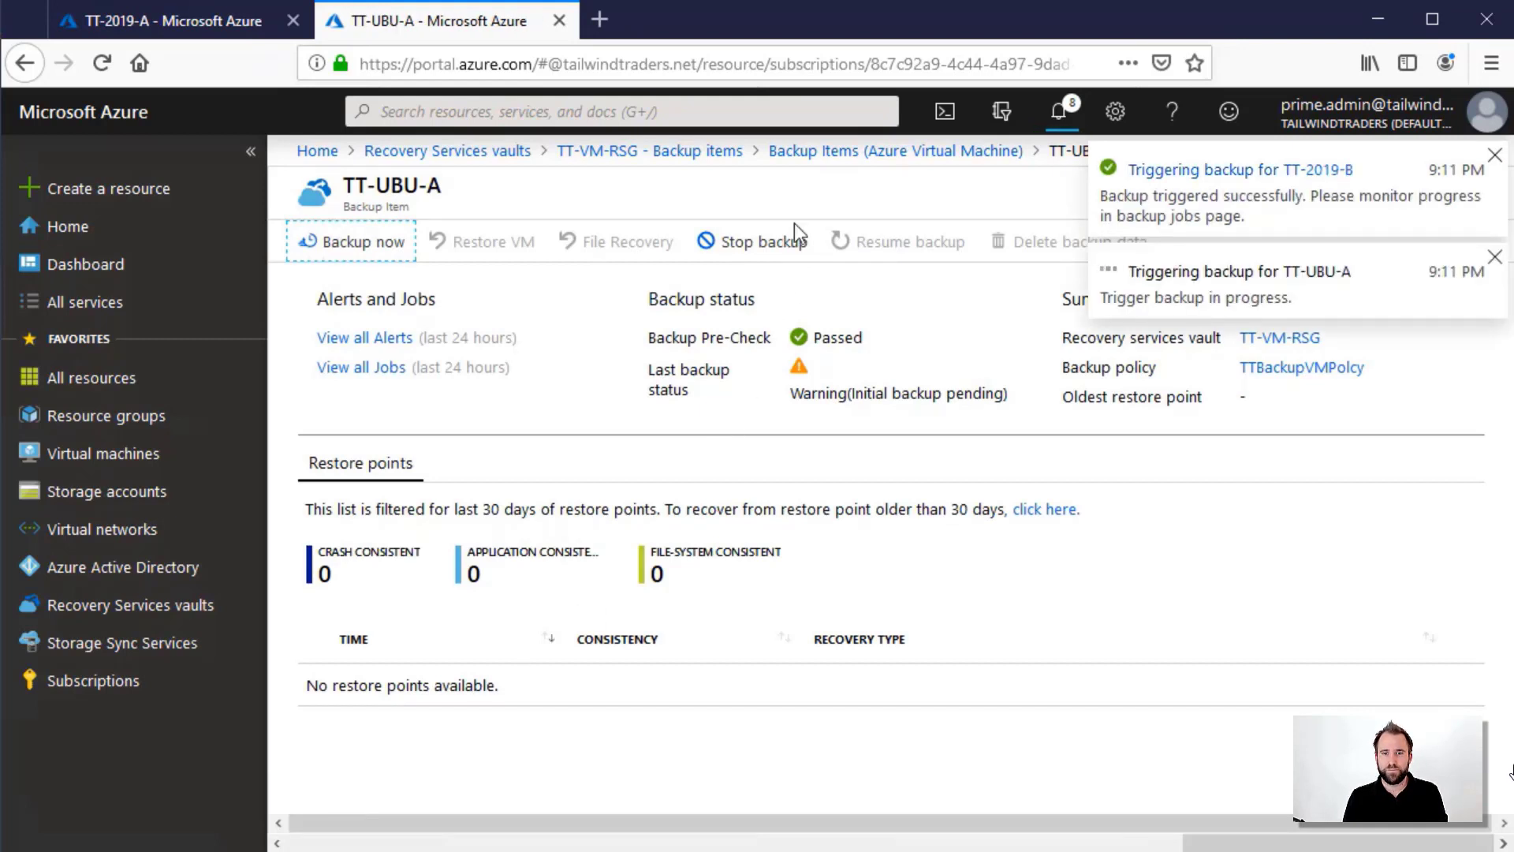
left_click(802, 151)
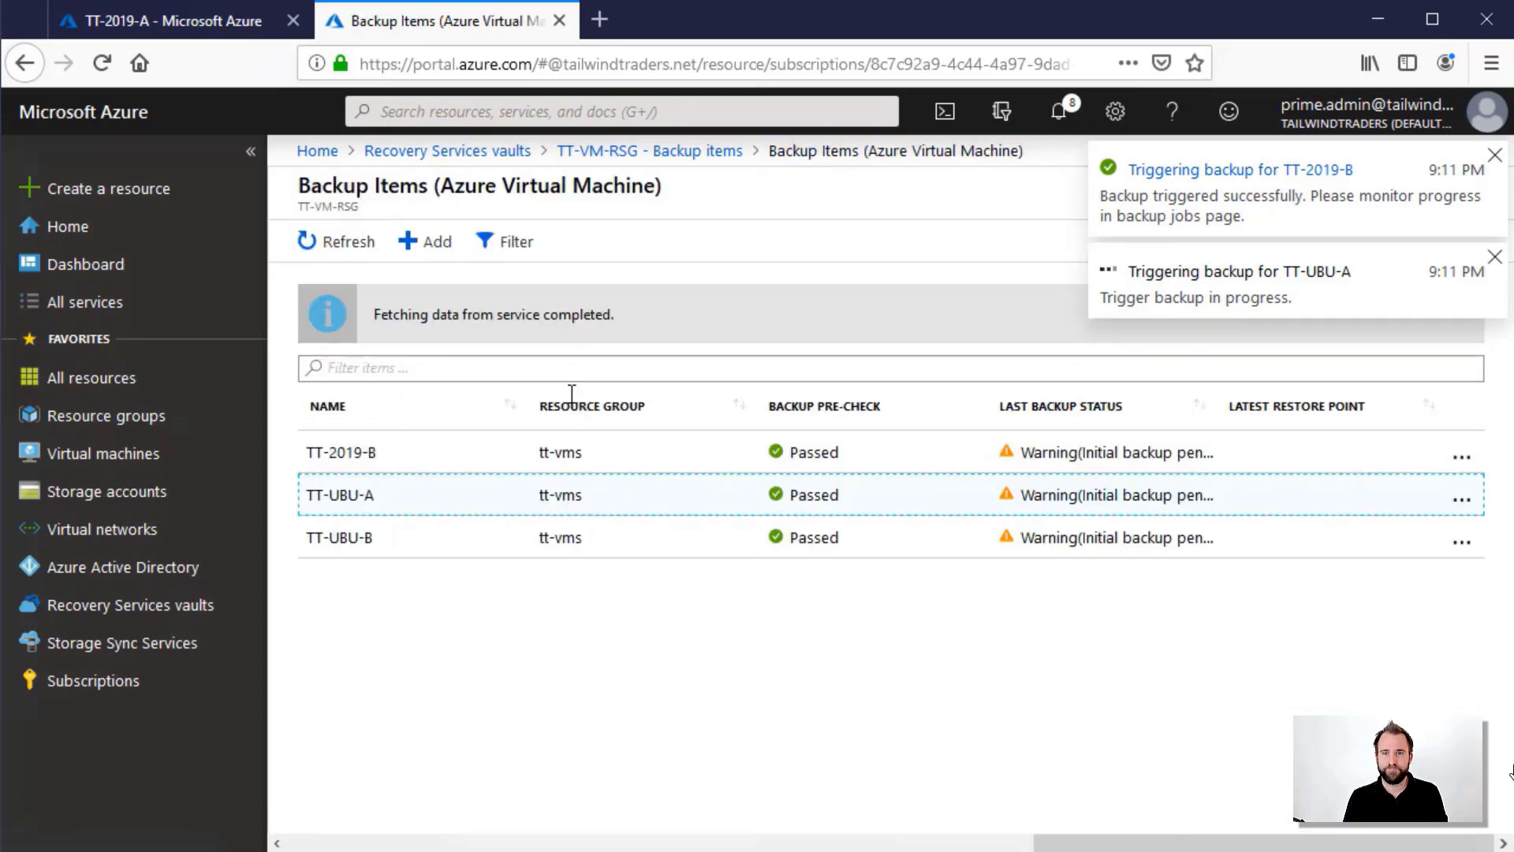
Trigger an on-demand backup of TT-UBU-B retained until 09/25/2019, and return to the Backup items overview of TT-VM-RSG
left_click(344, 549)
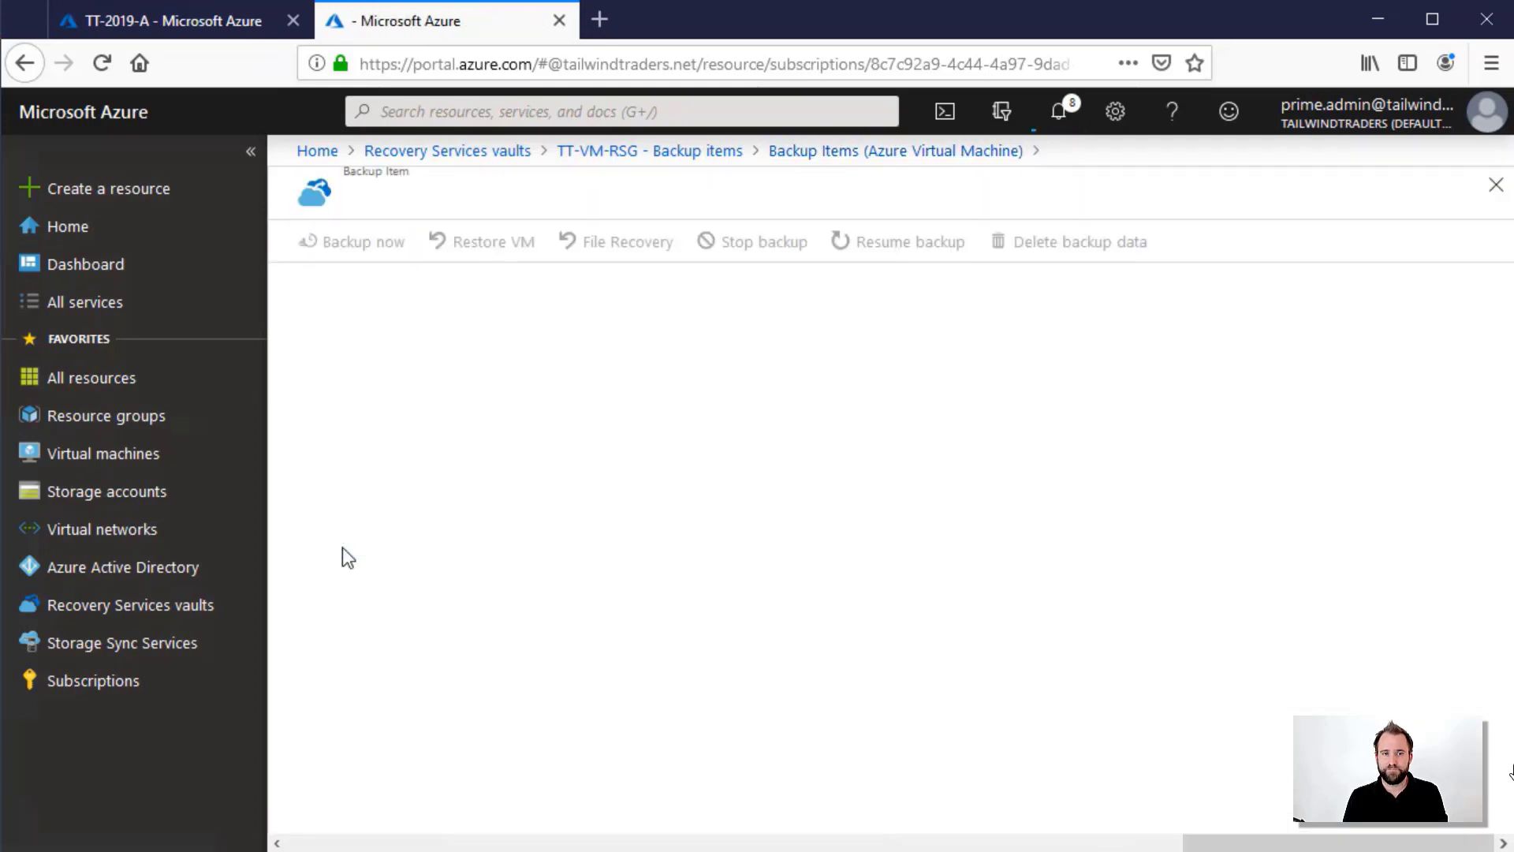
left_click(377, 243)
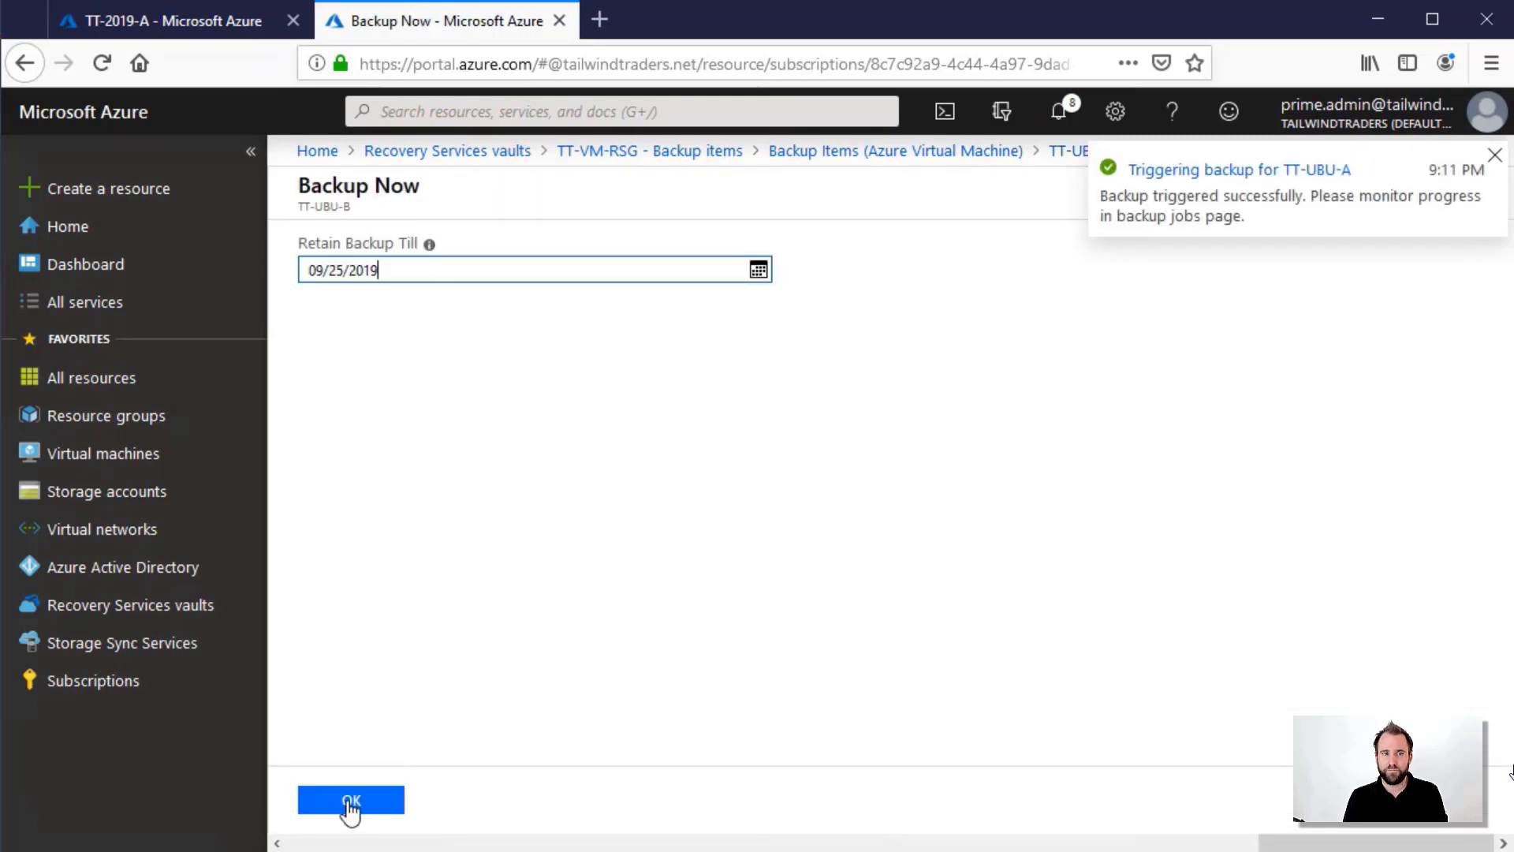
left_click(350, 800)
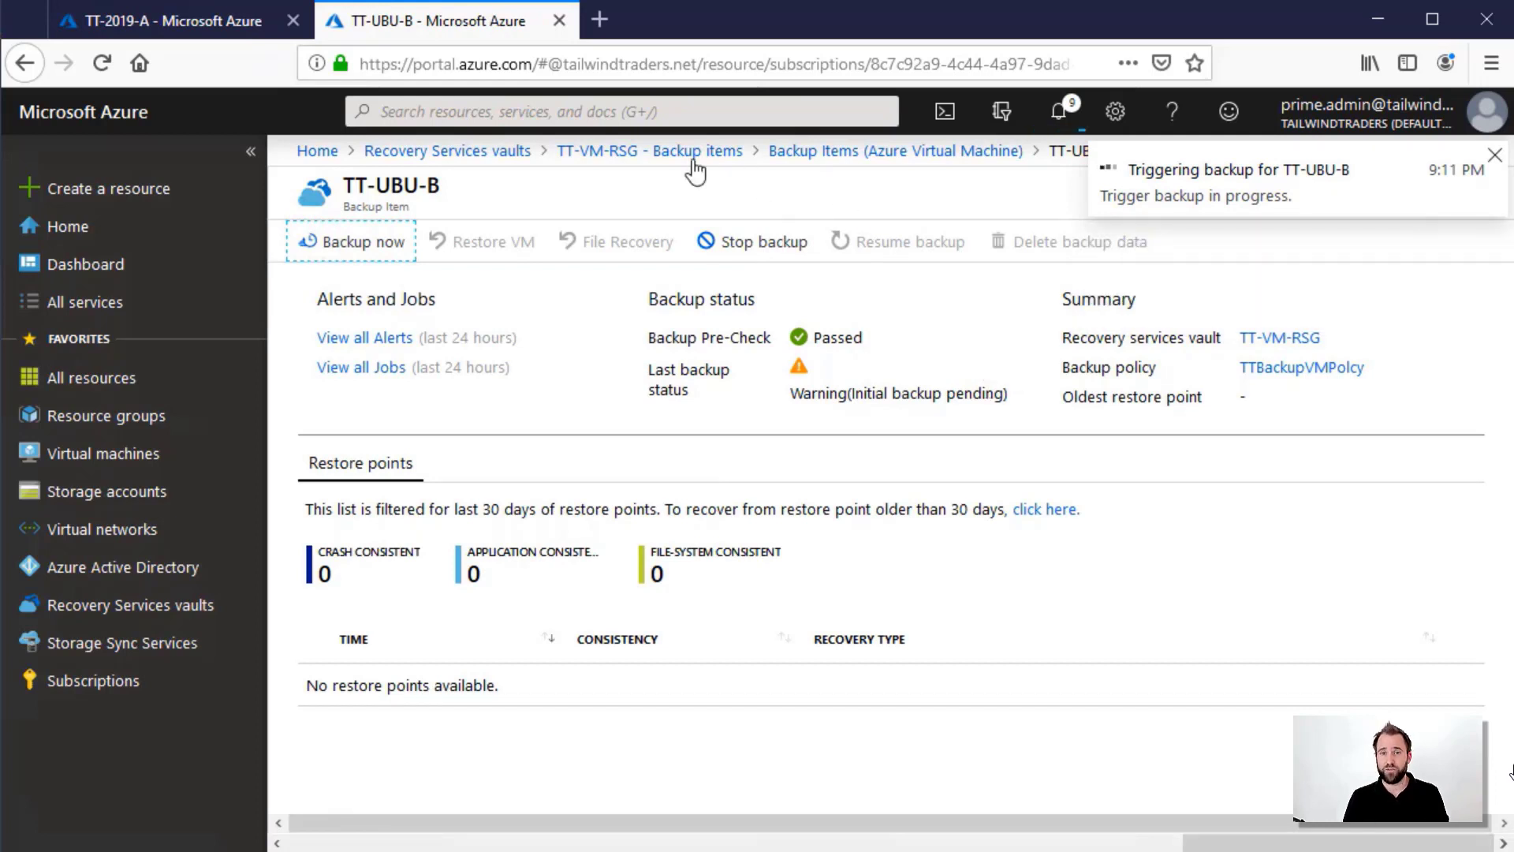
left_click(692, 152)
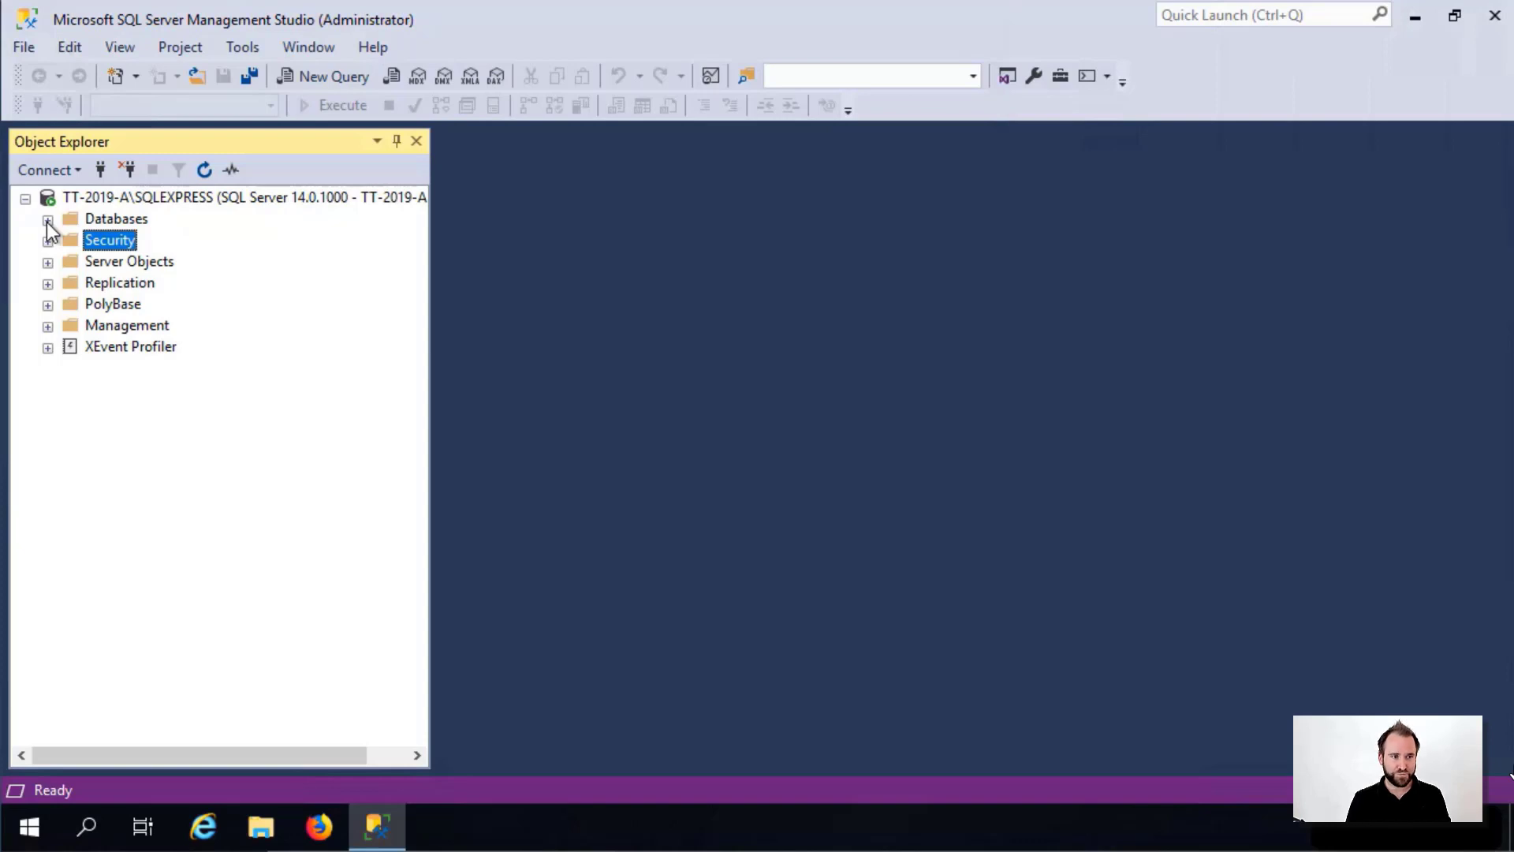
In SQL Server Management Studio, delete the dbo.Hovercraft_Inventory table from the TailwindTraders database on TT-2019-A\SQLEXPRESS
left_click(47, 220)
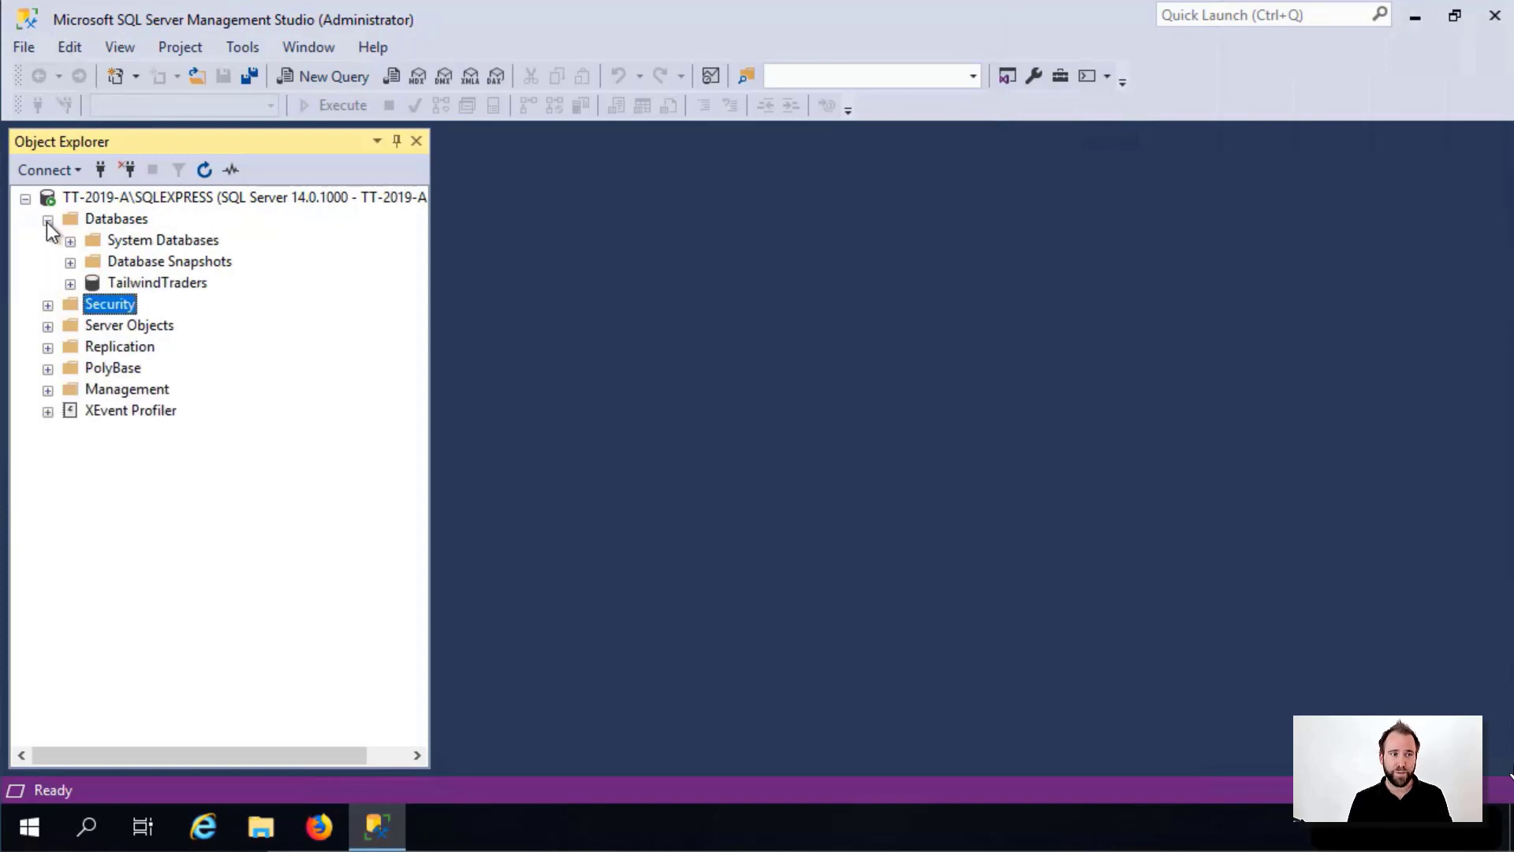
left_click(70, 283)
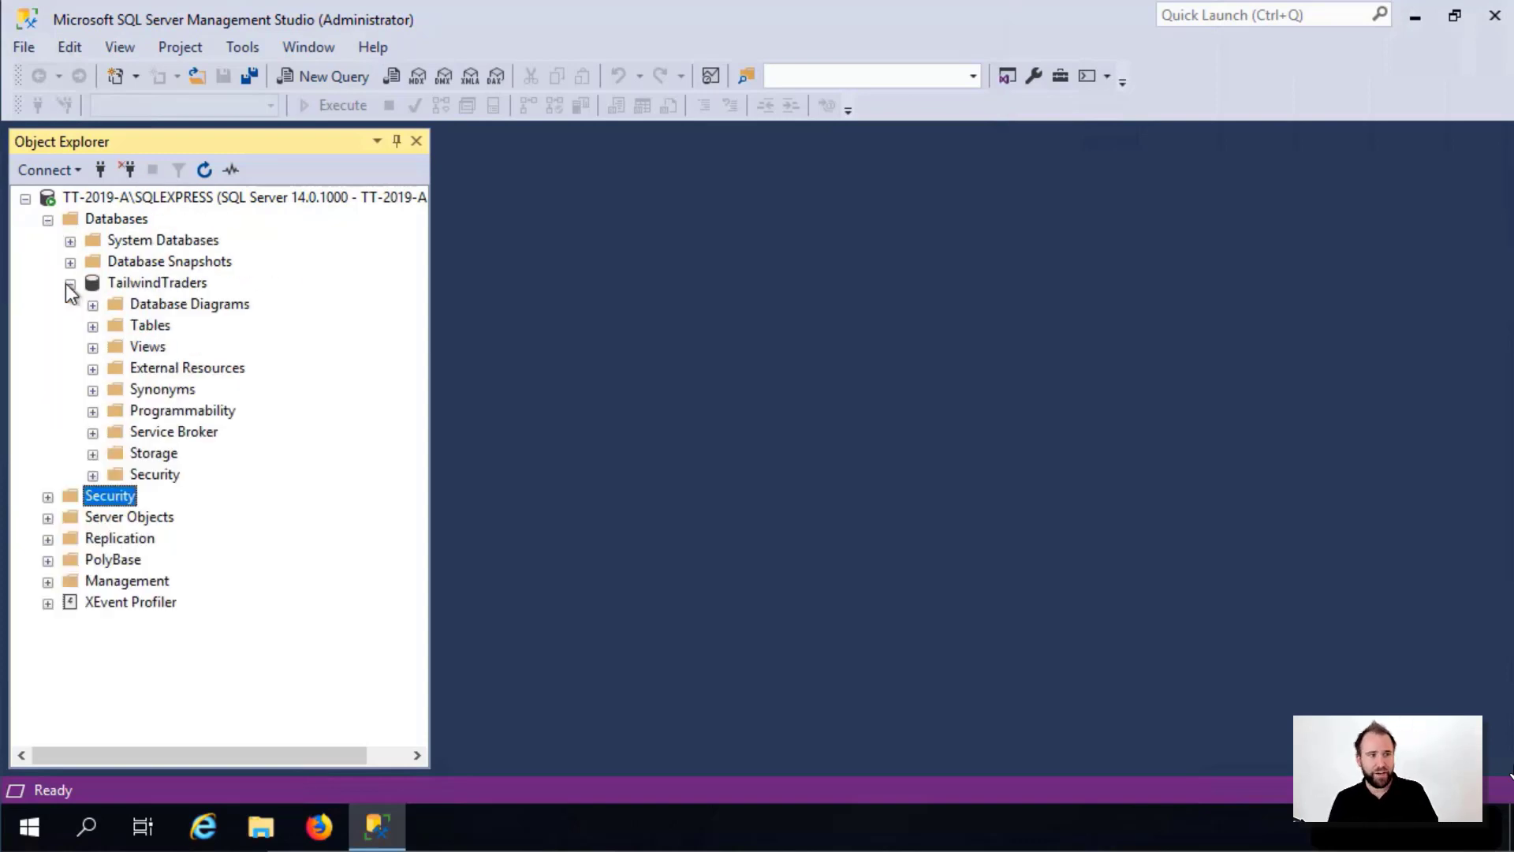
left_click(92, 327)
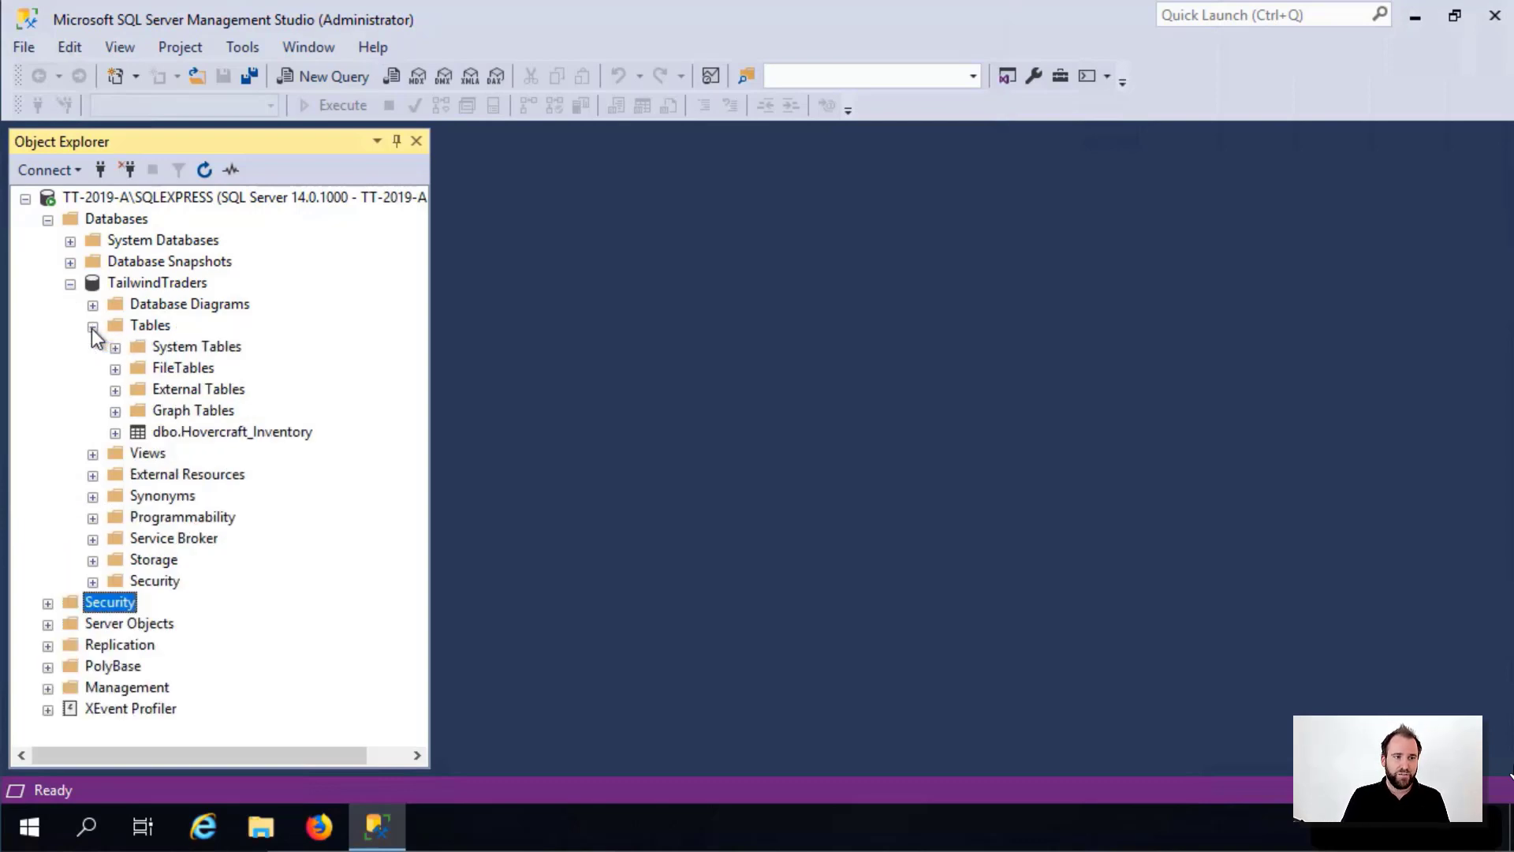
right_click(248, 440)
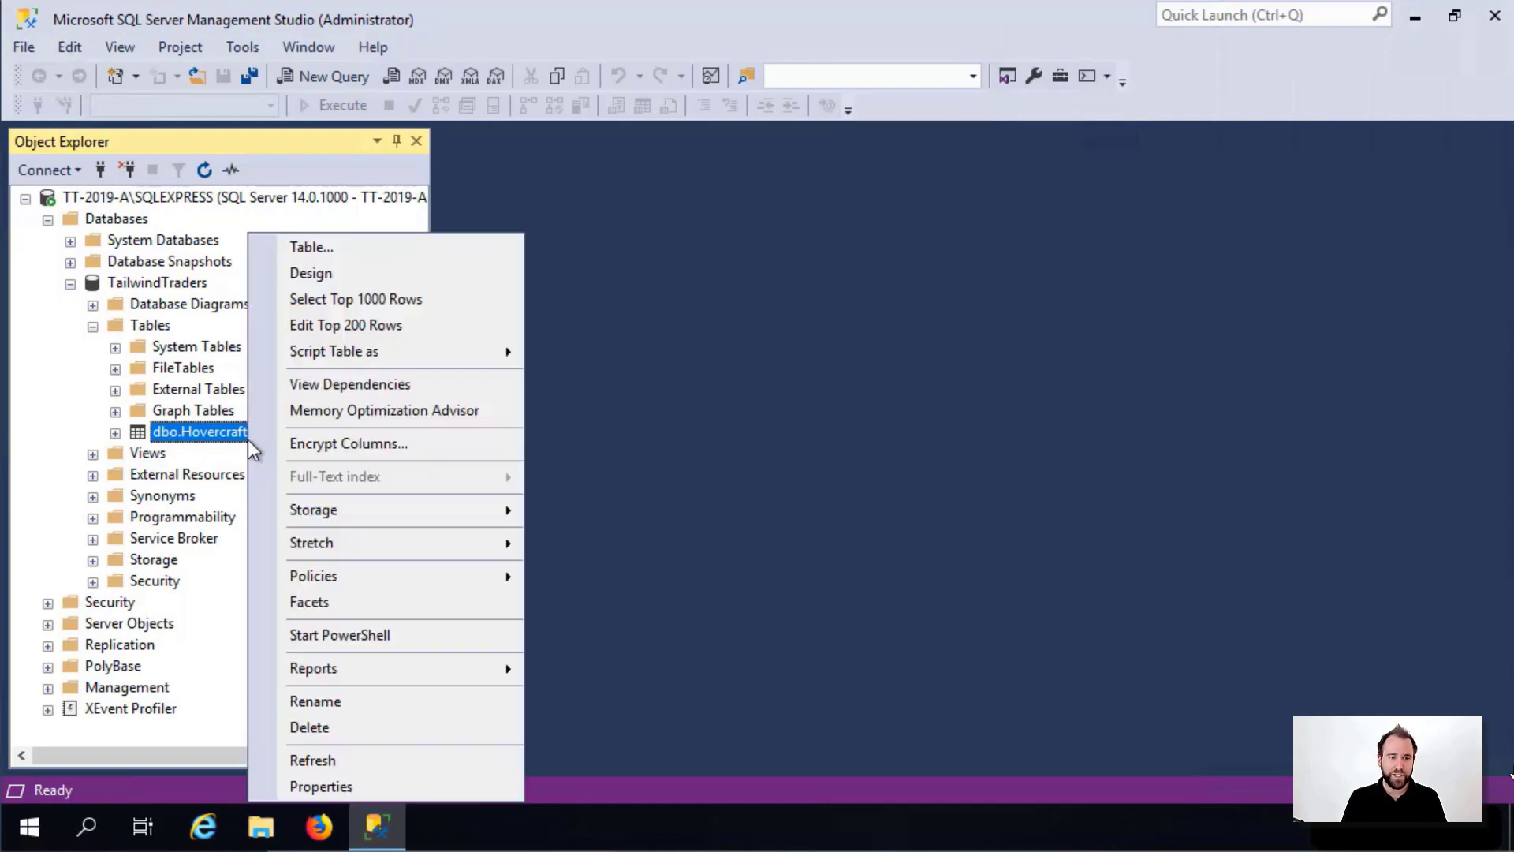
left_click(323, 726)
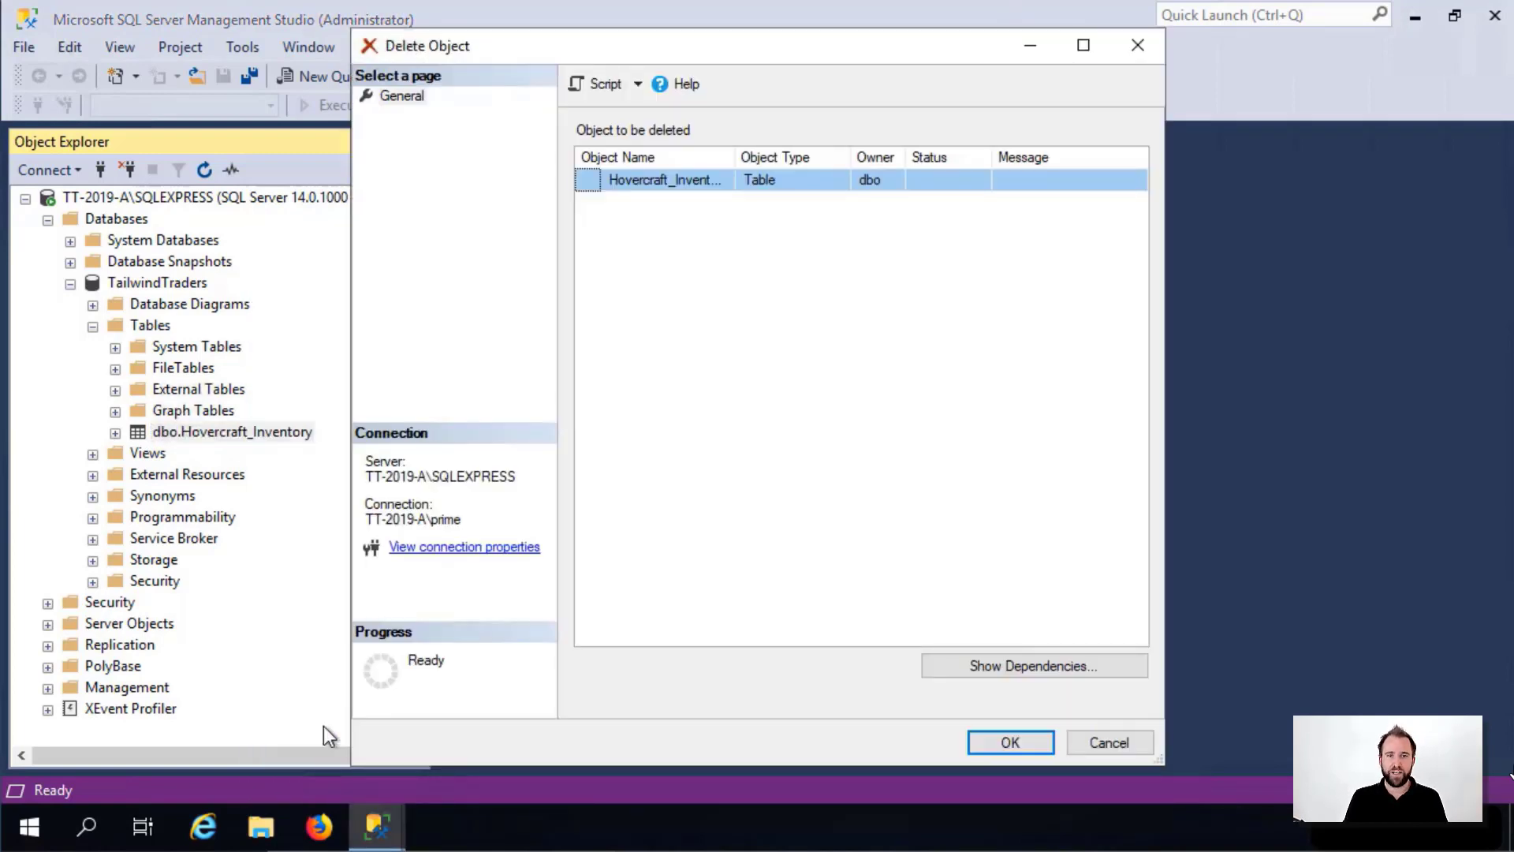
left_click(987, 745)
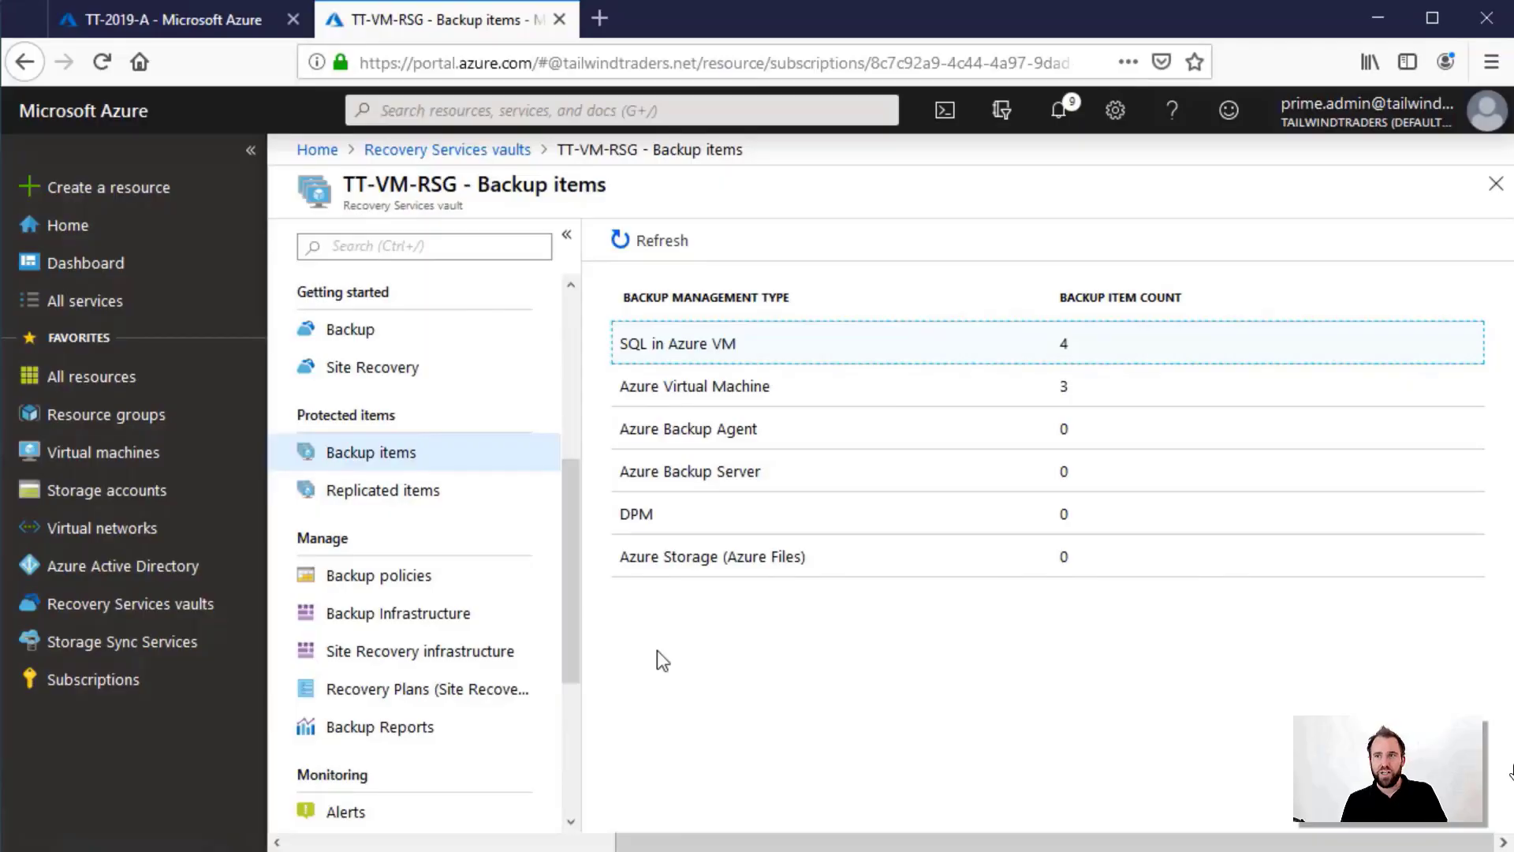
In the Azure portal, configure a tailwindtraders restore to an alternate location on tt-2019-a, instance SQLEXPRESS, overwriting any database with the same name
left_click(638, 344)
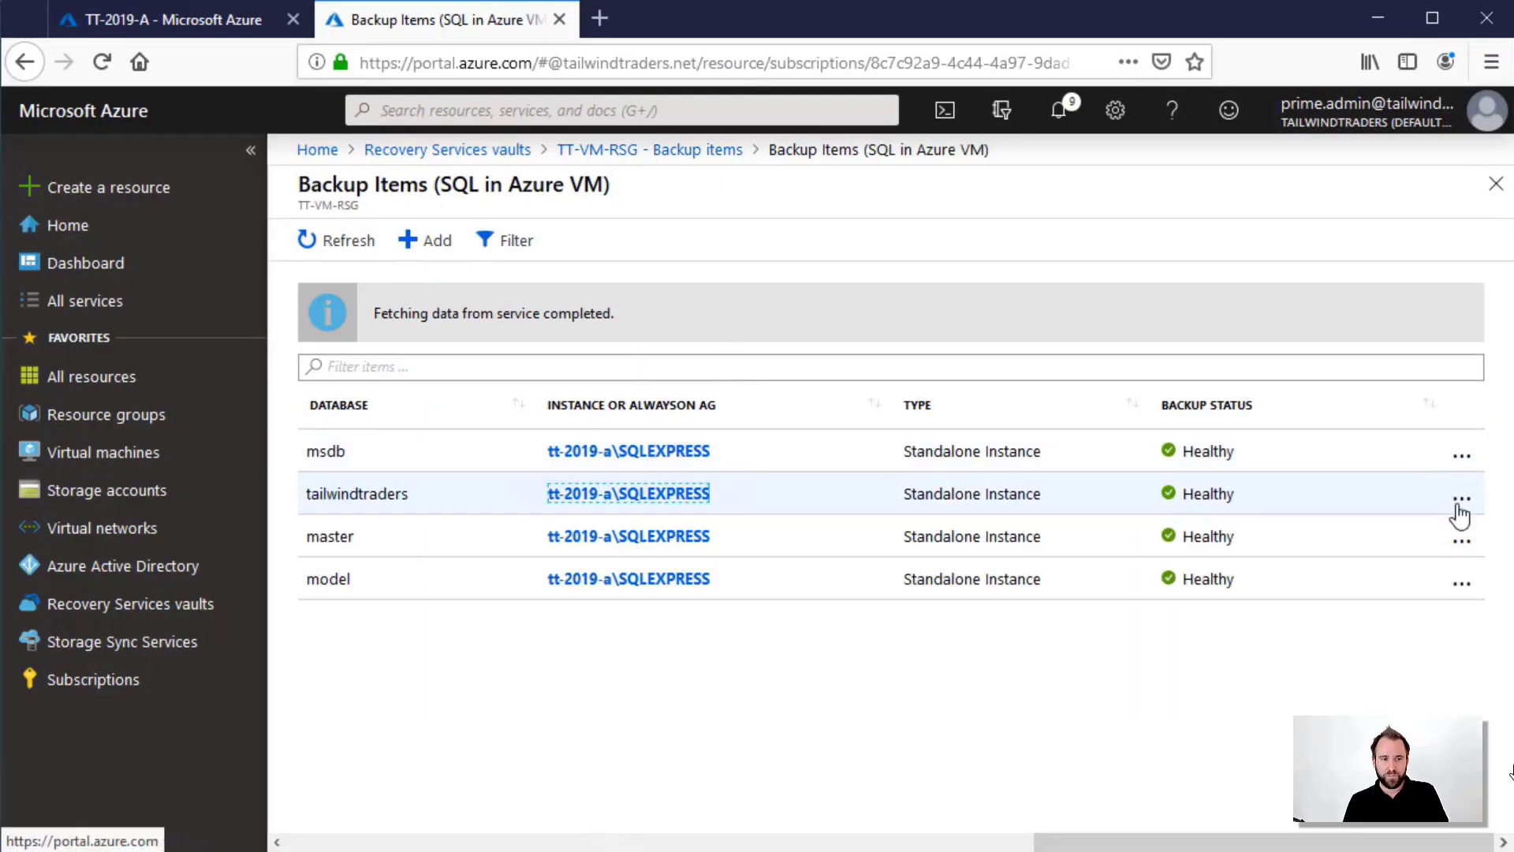
left_click(1459, 502)
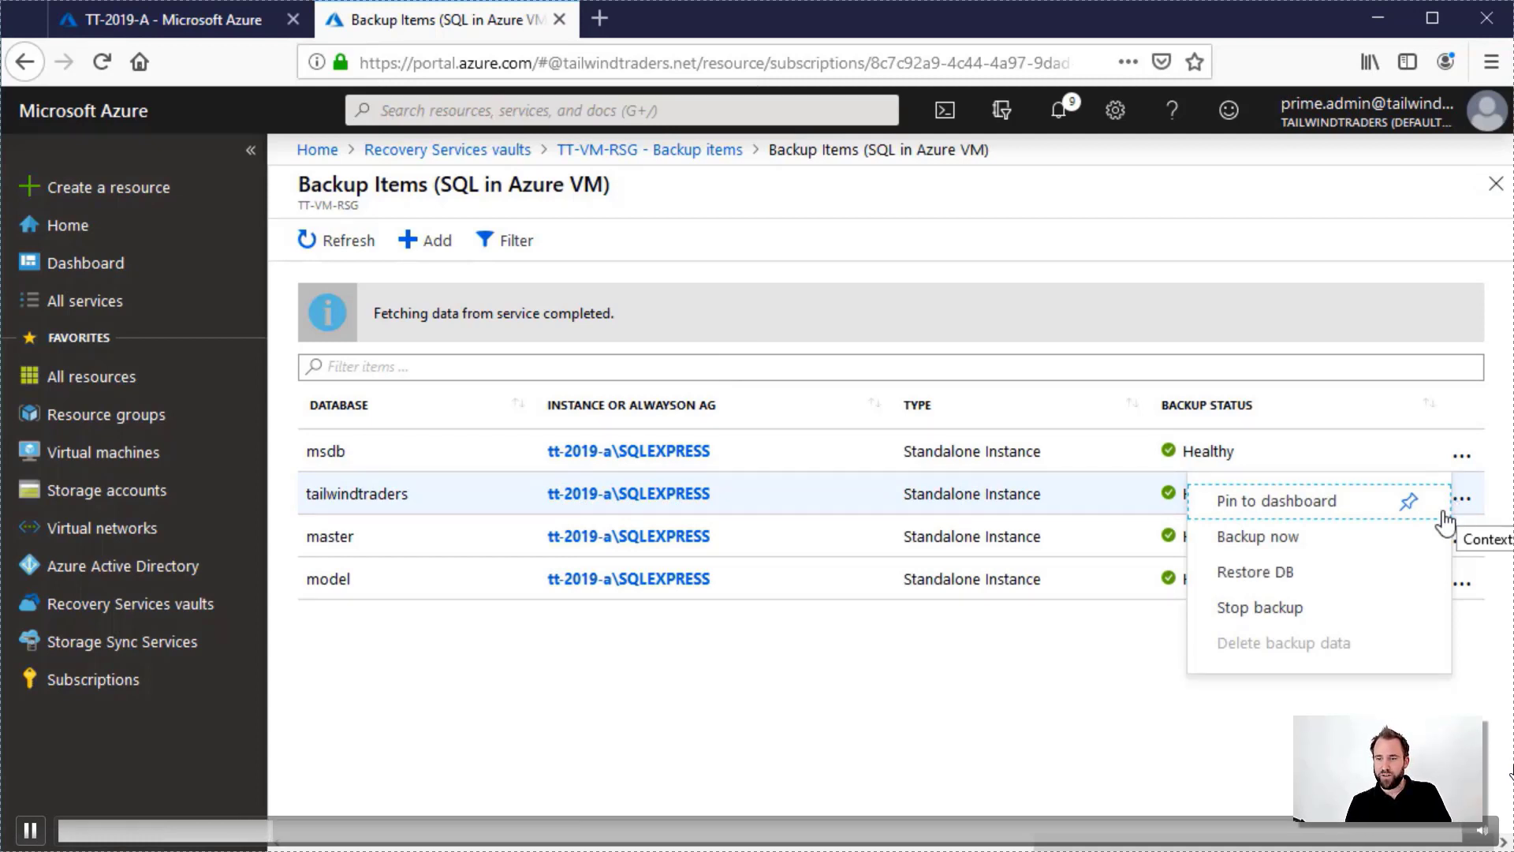
left_click(1324, 576)
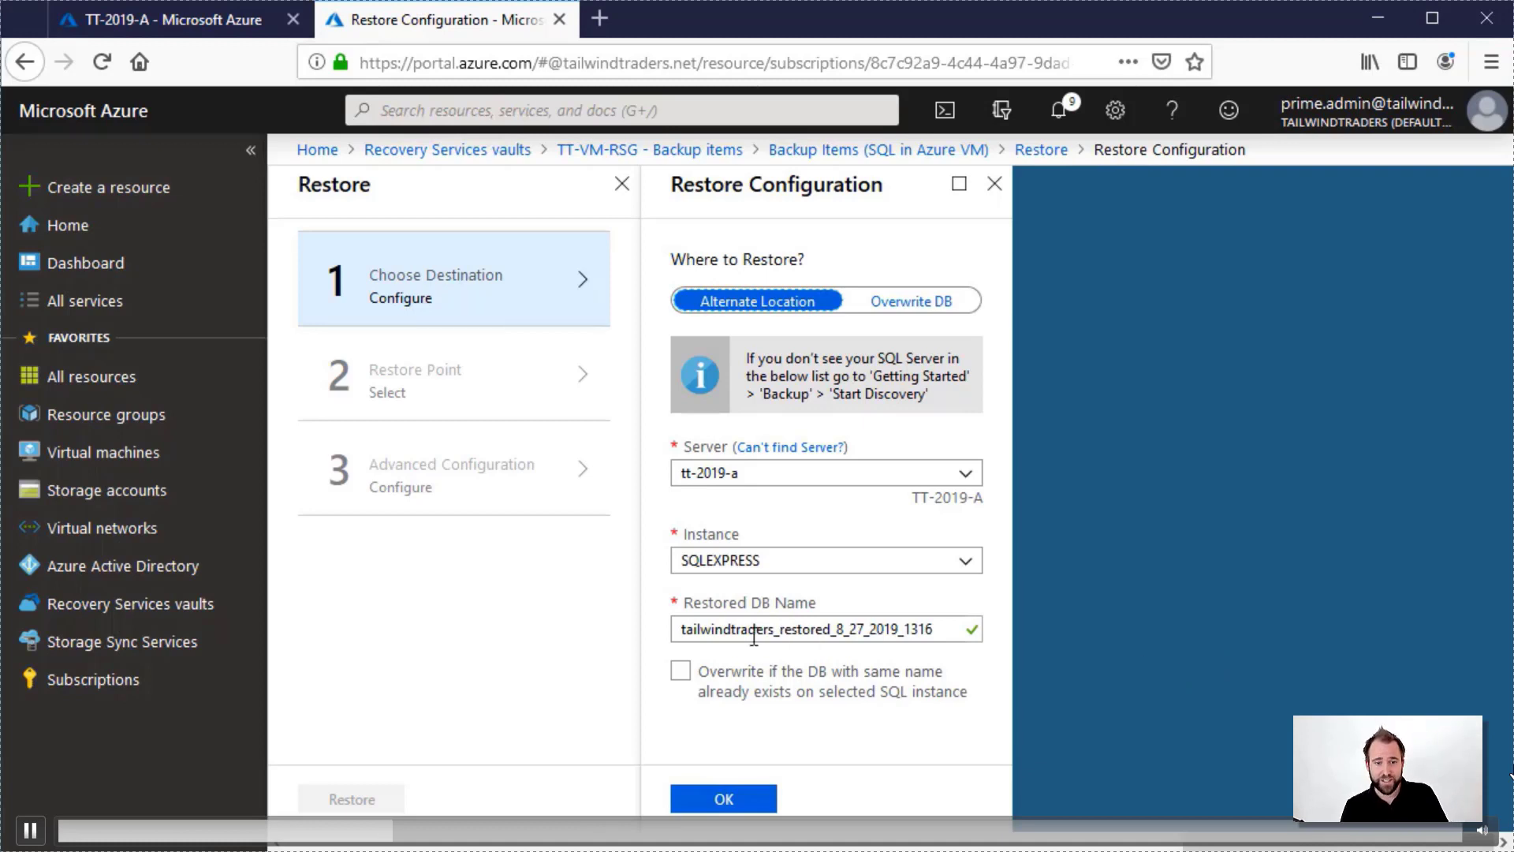
left_click(682, 672)
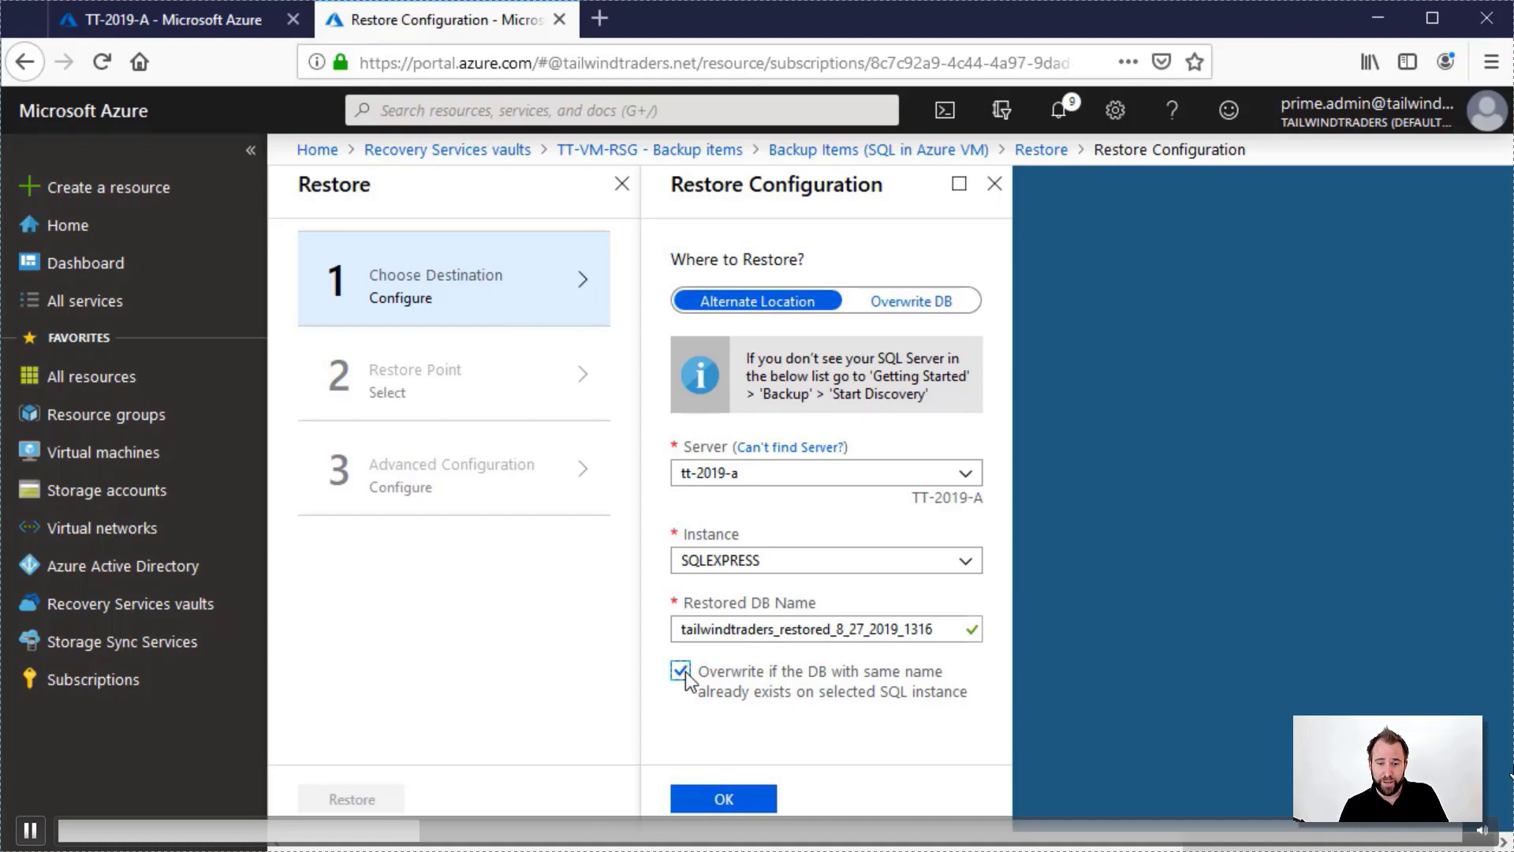
left_click(709, 800)
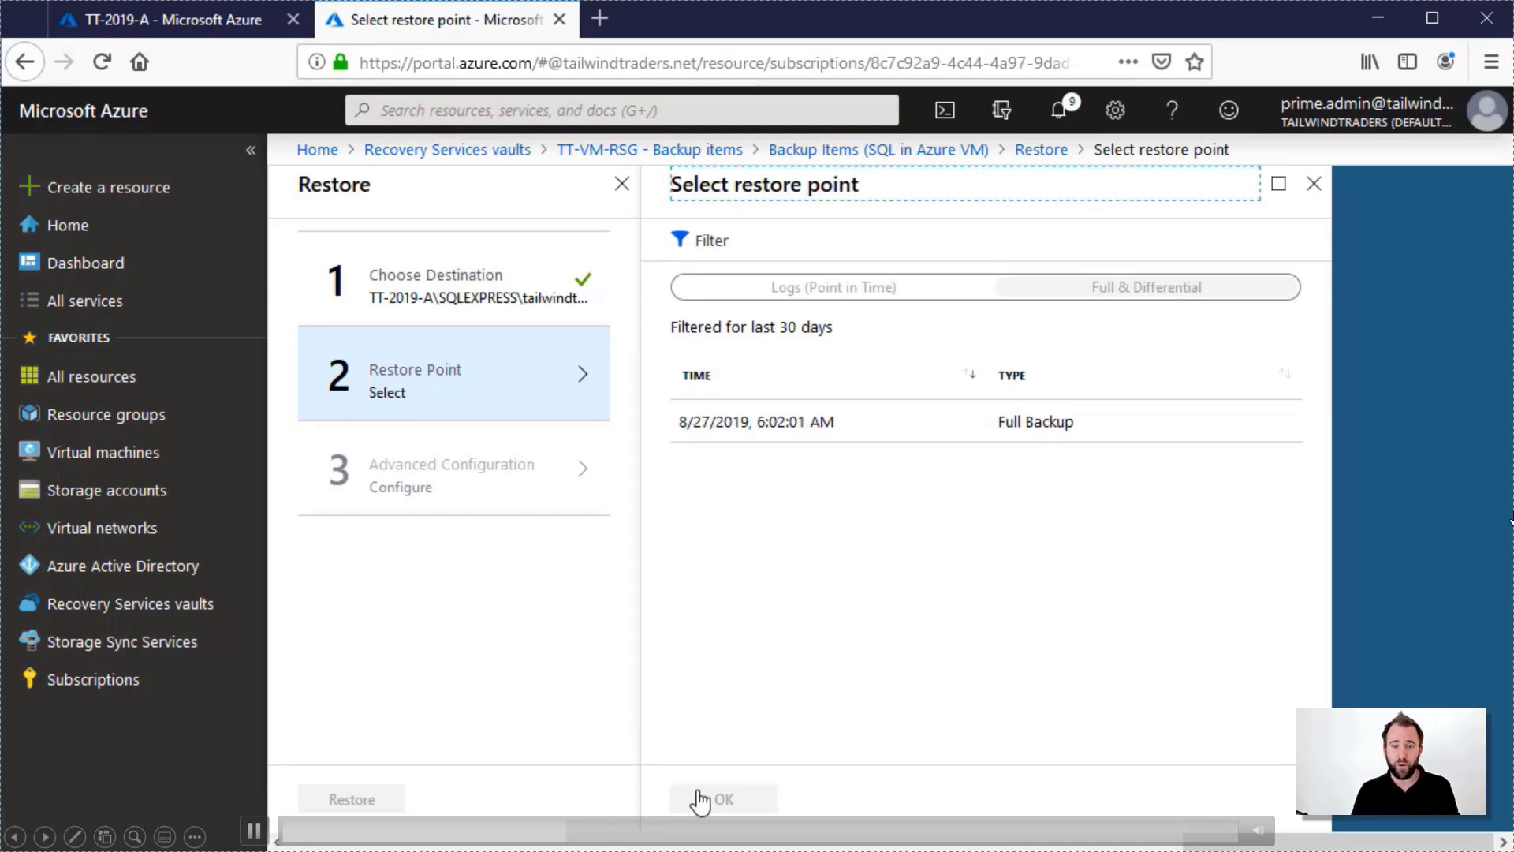
Choose the 8/27/2019, 6:02:01 AM full backup as restore point, keep NORECOVERY disabled, and start the tailwindtraders restore
left_click(726, 427)
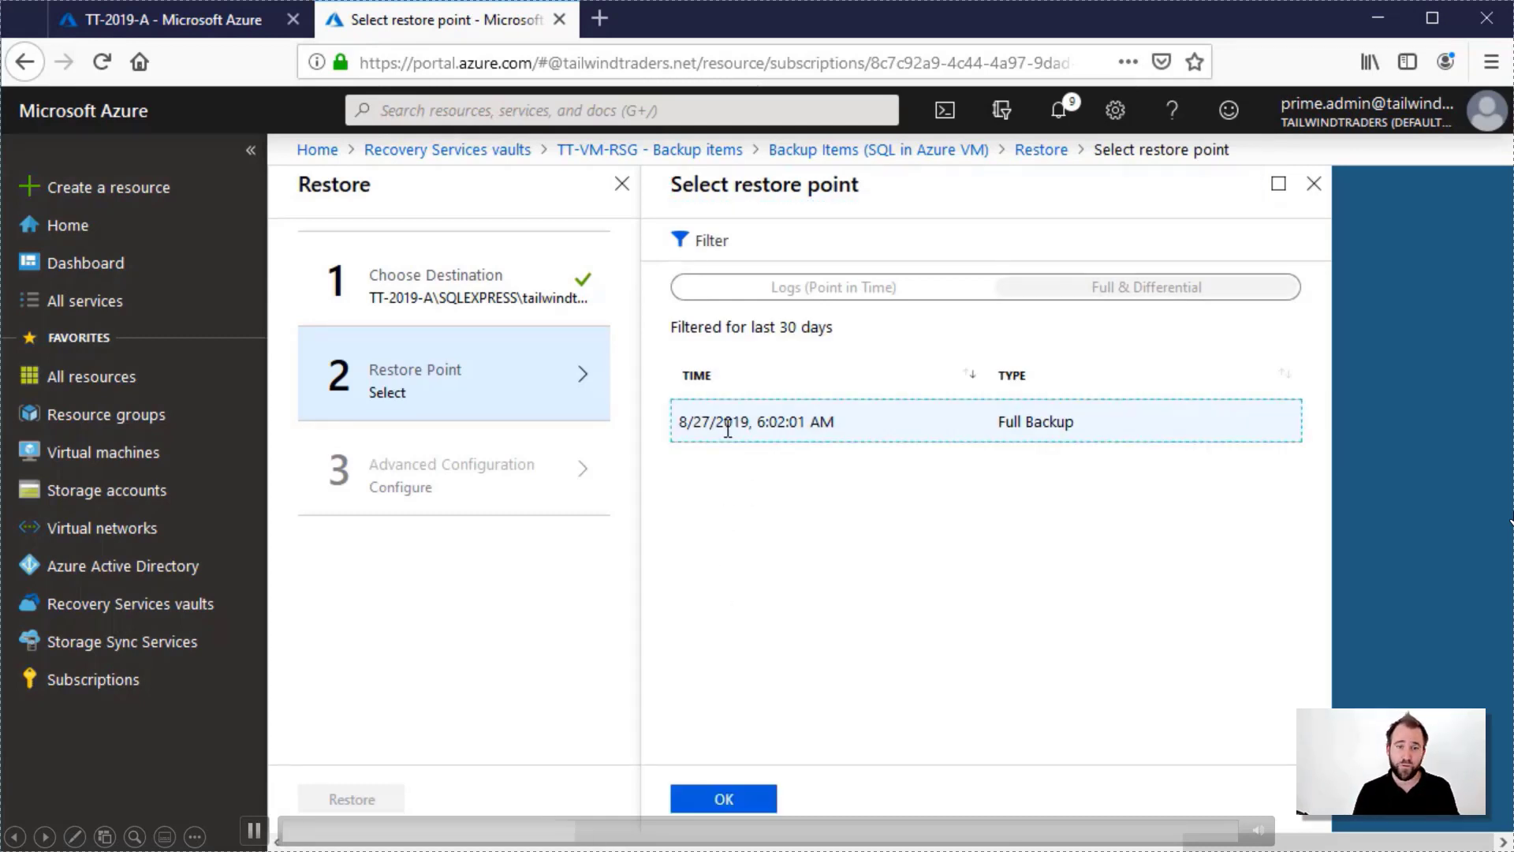
left_click(699, 799)
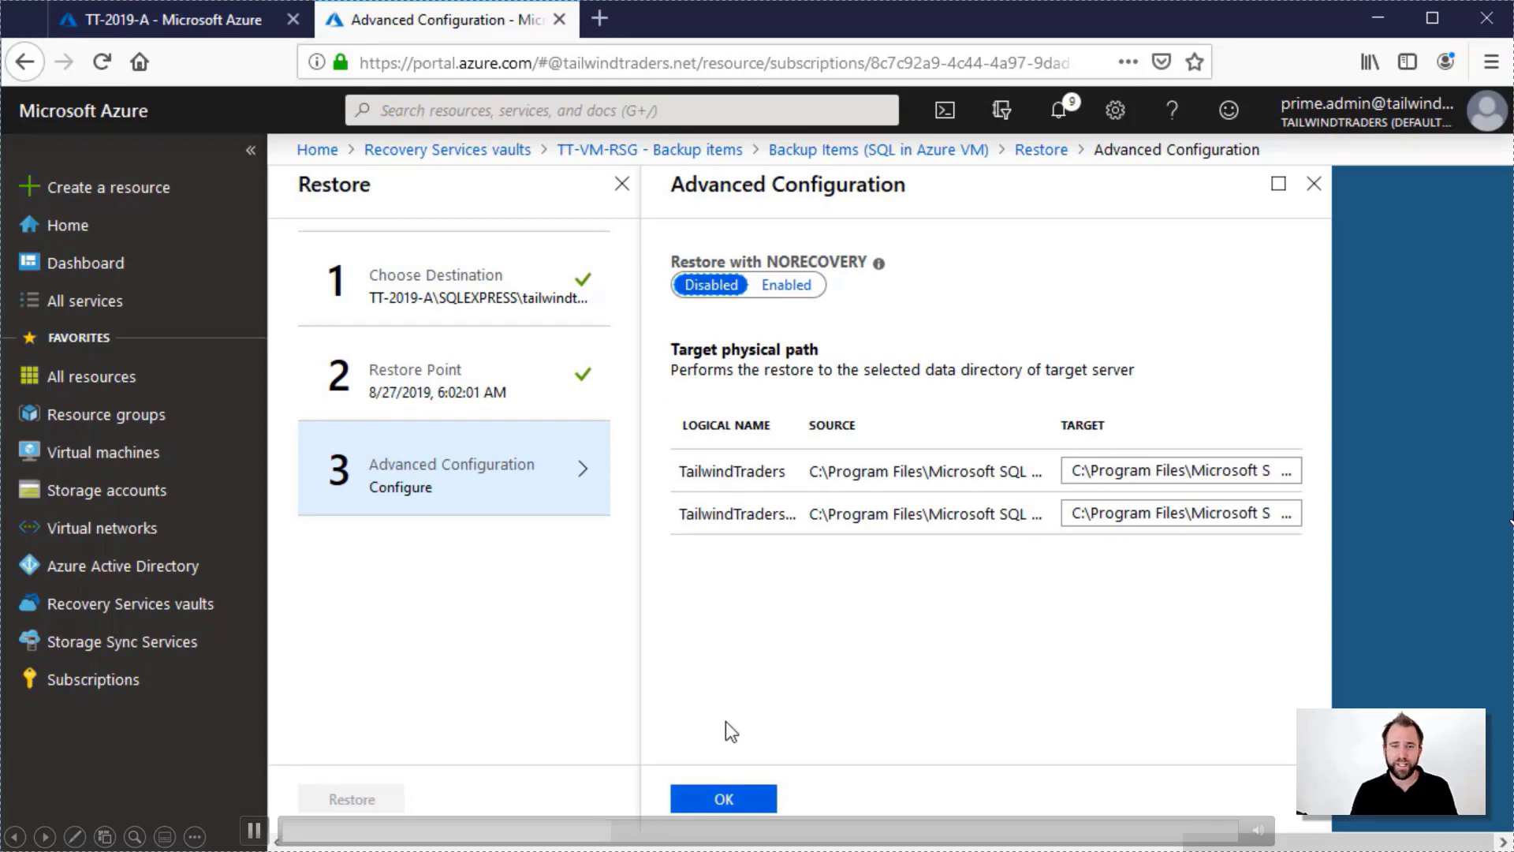
left_click(723, 799)
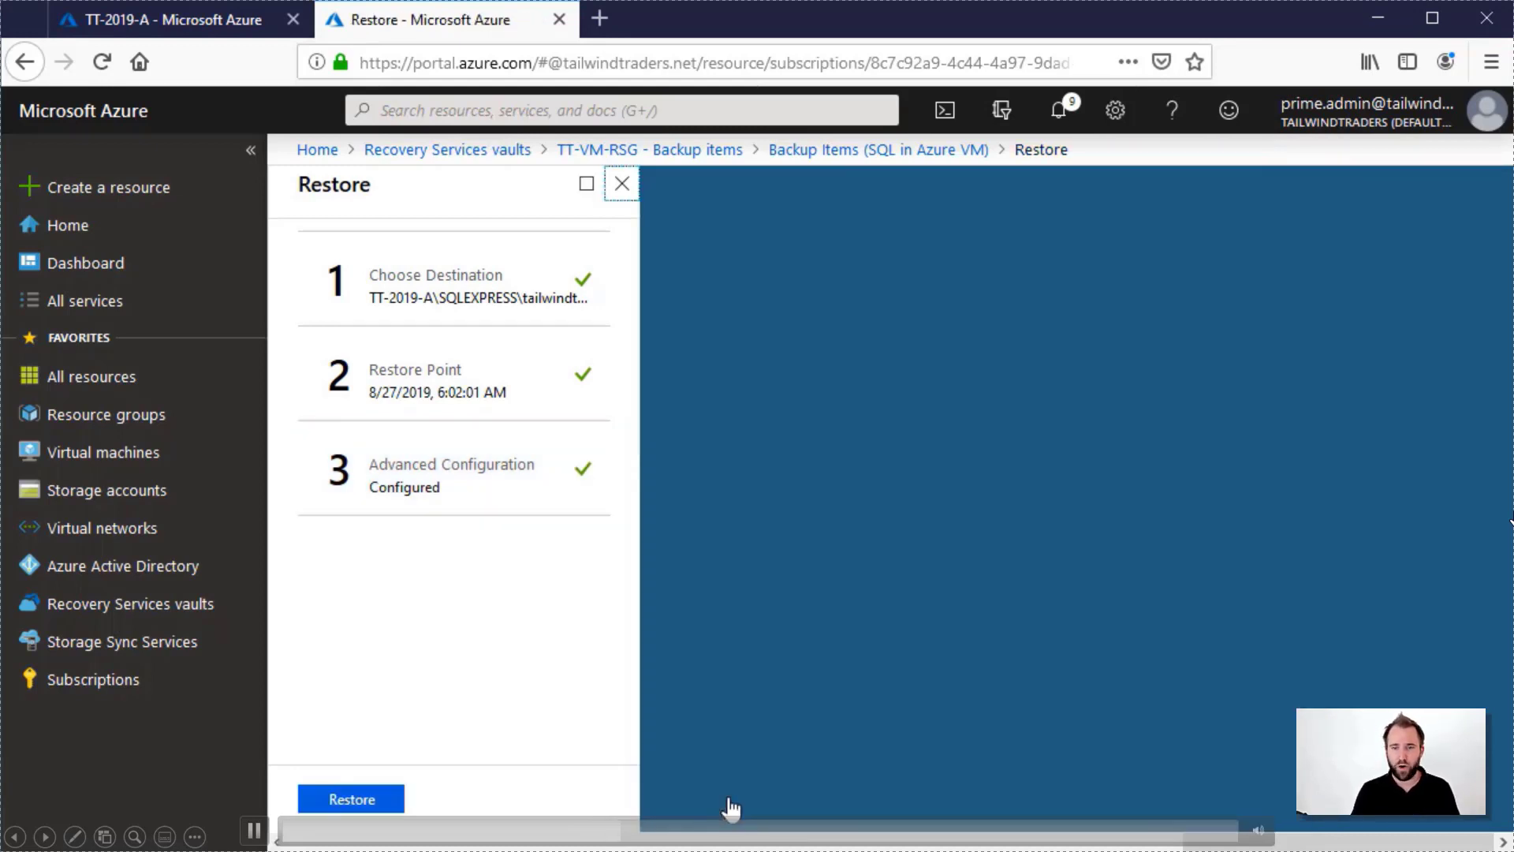
left_click(347, 798)
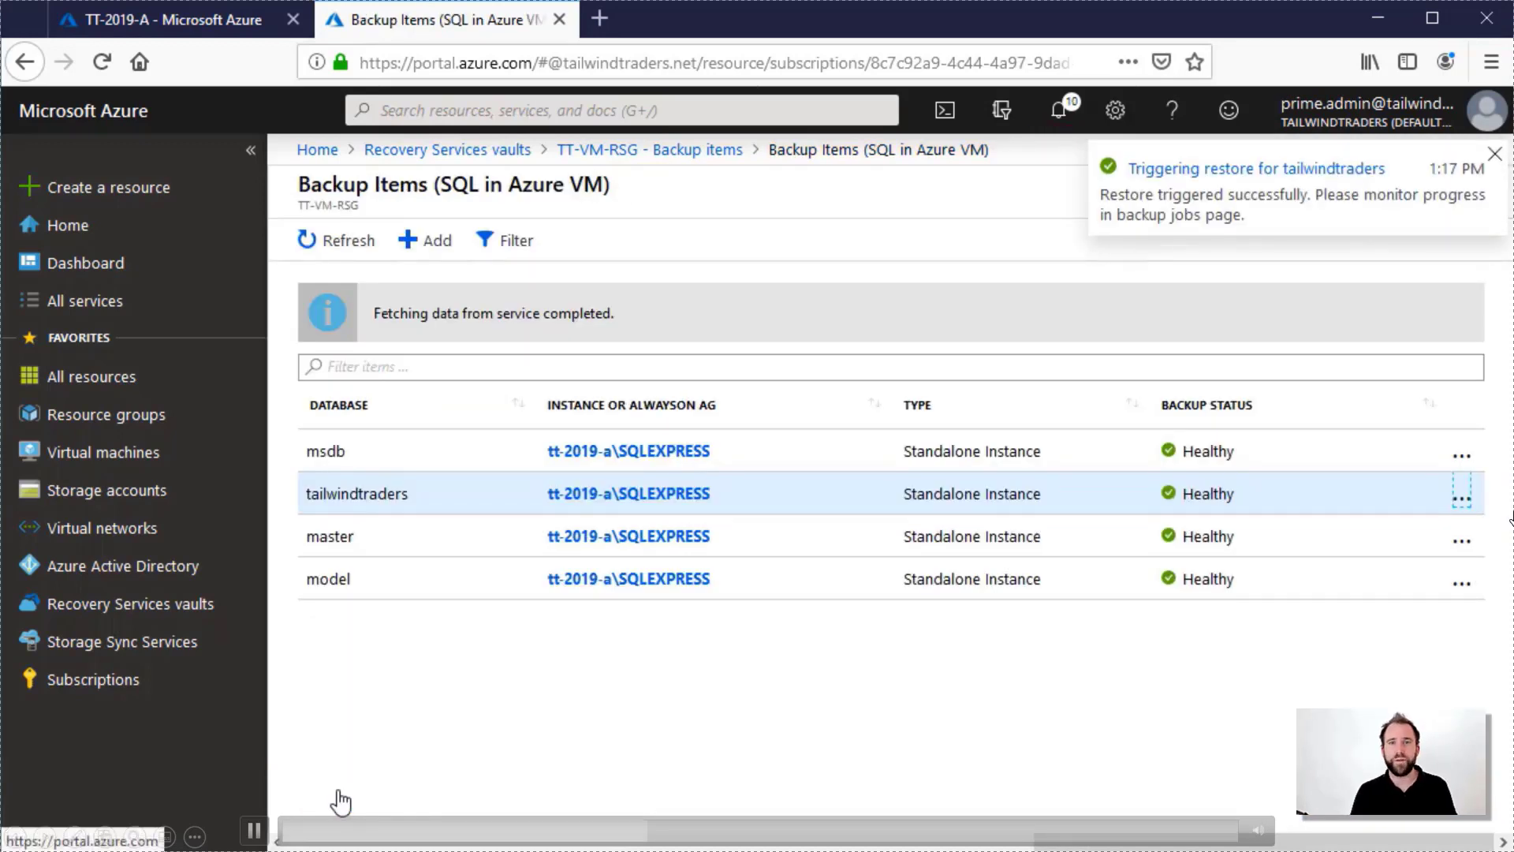
left_click(718, 159)
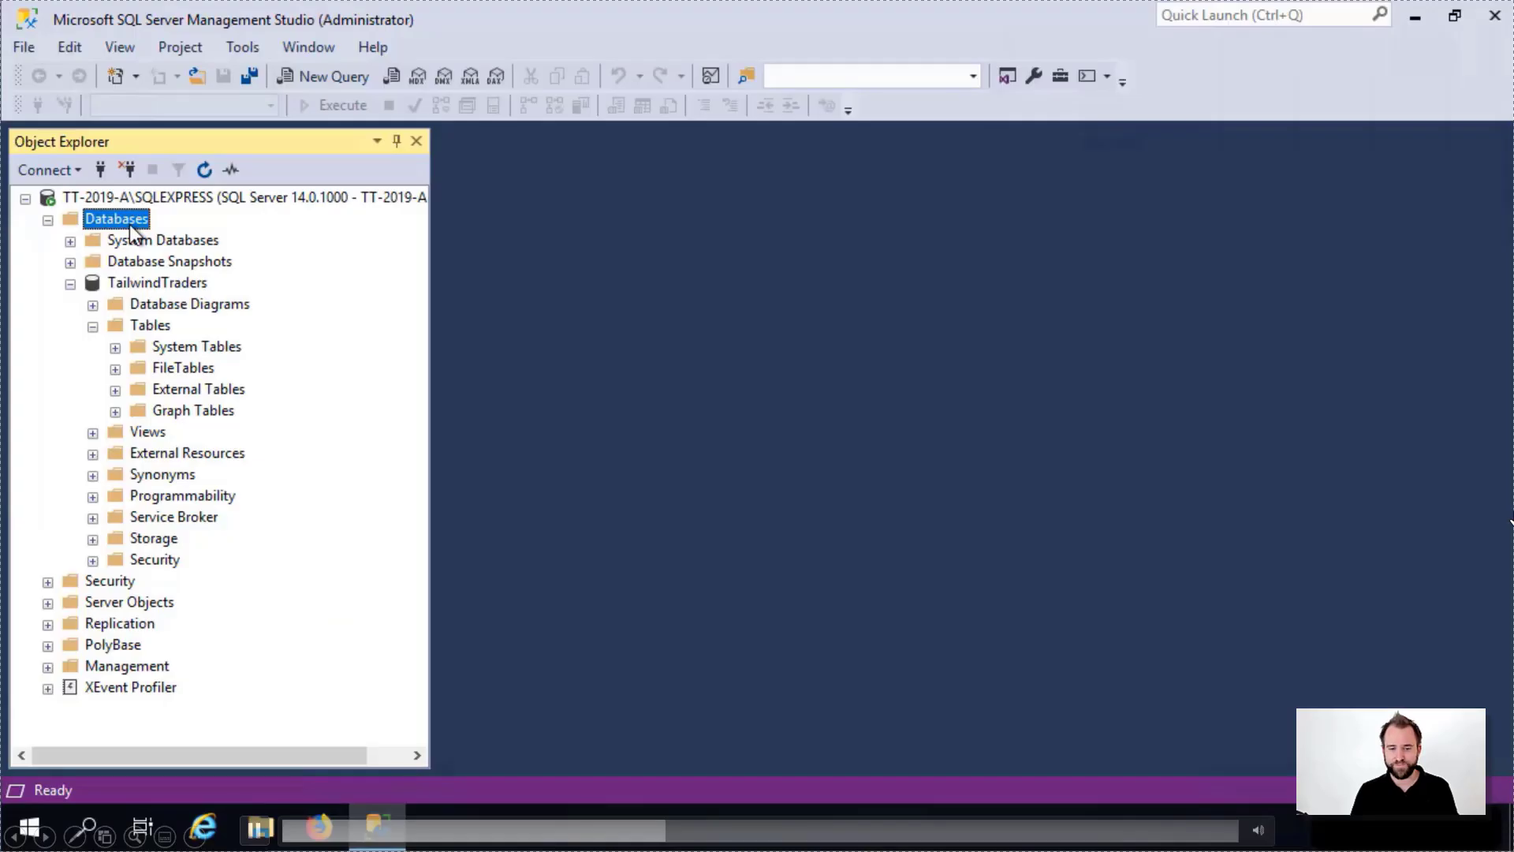
Refresh the databases in SQL Server Management Studio and check tailwindtraders_restored_8_27_2019_1316 for the dbo.Hovercraft_Inventory table
right_click(130, 224)
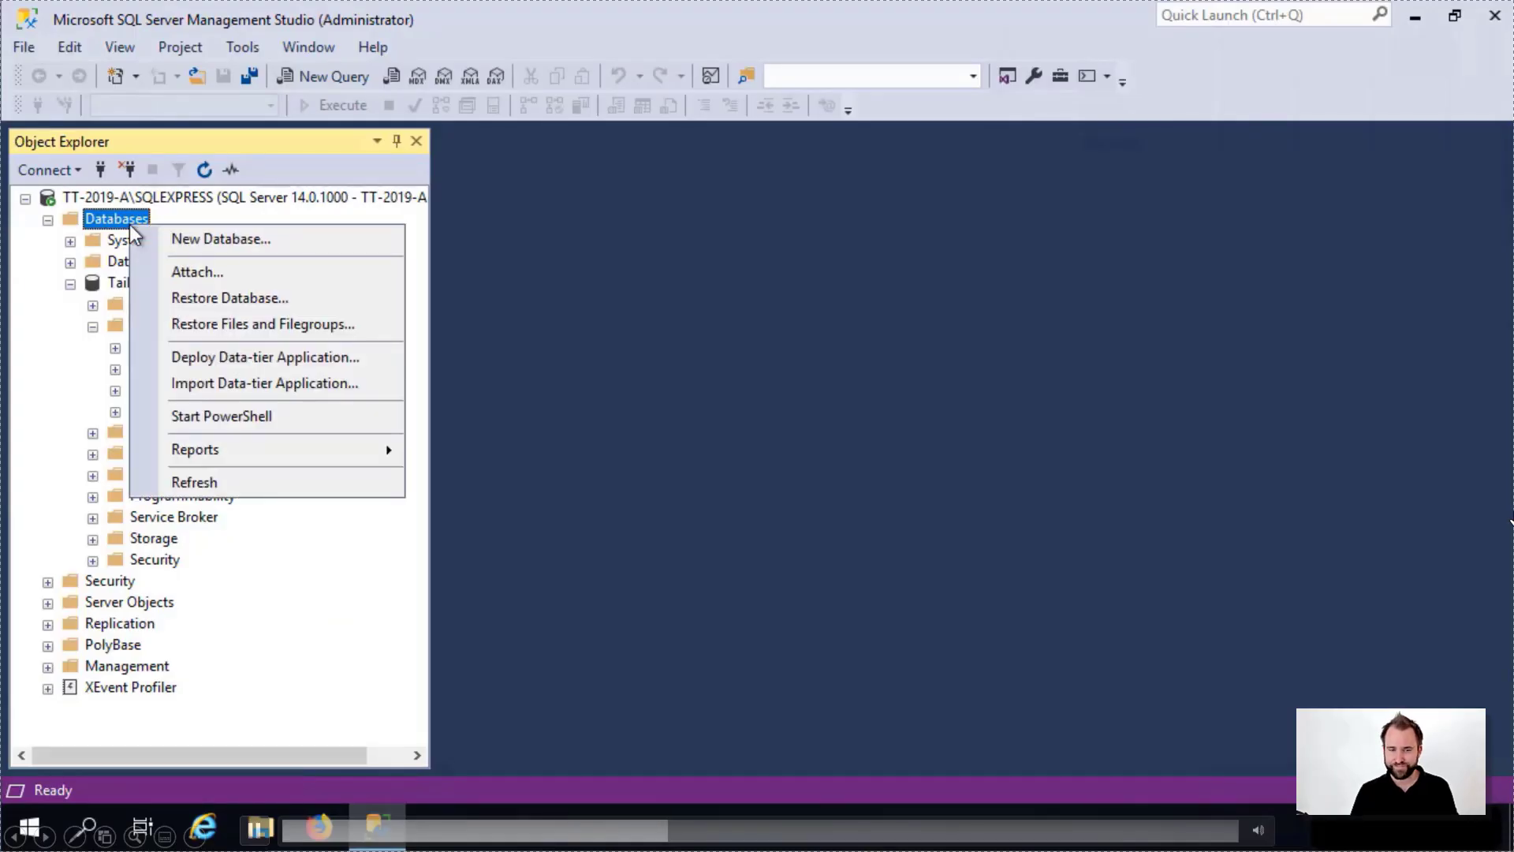
left_click(161, 481)
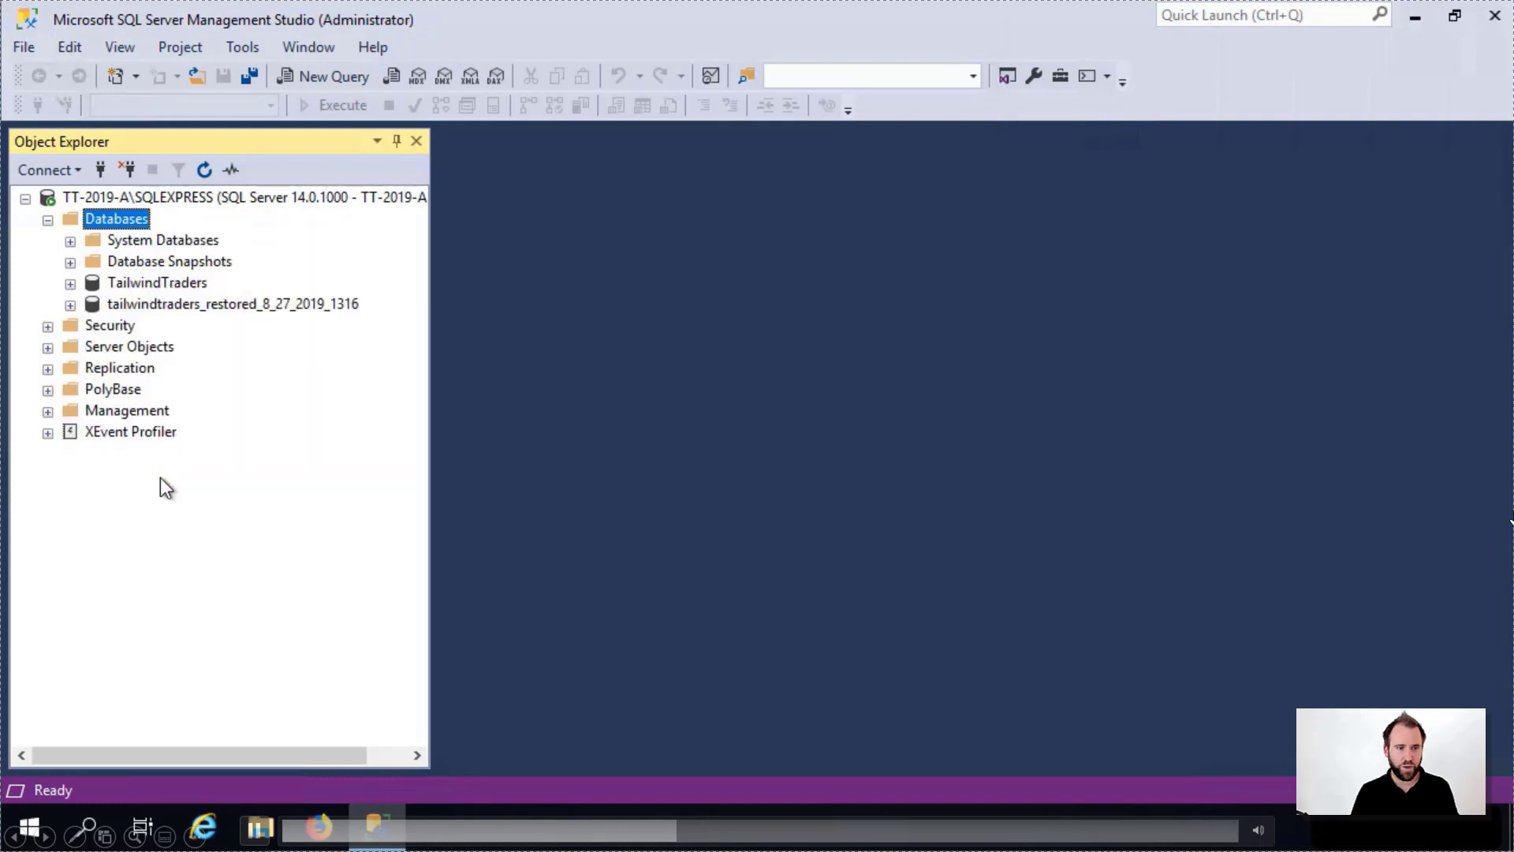
left_click(196, 301)
left_click(71, 304)
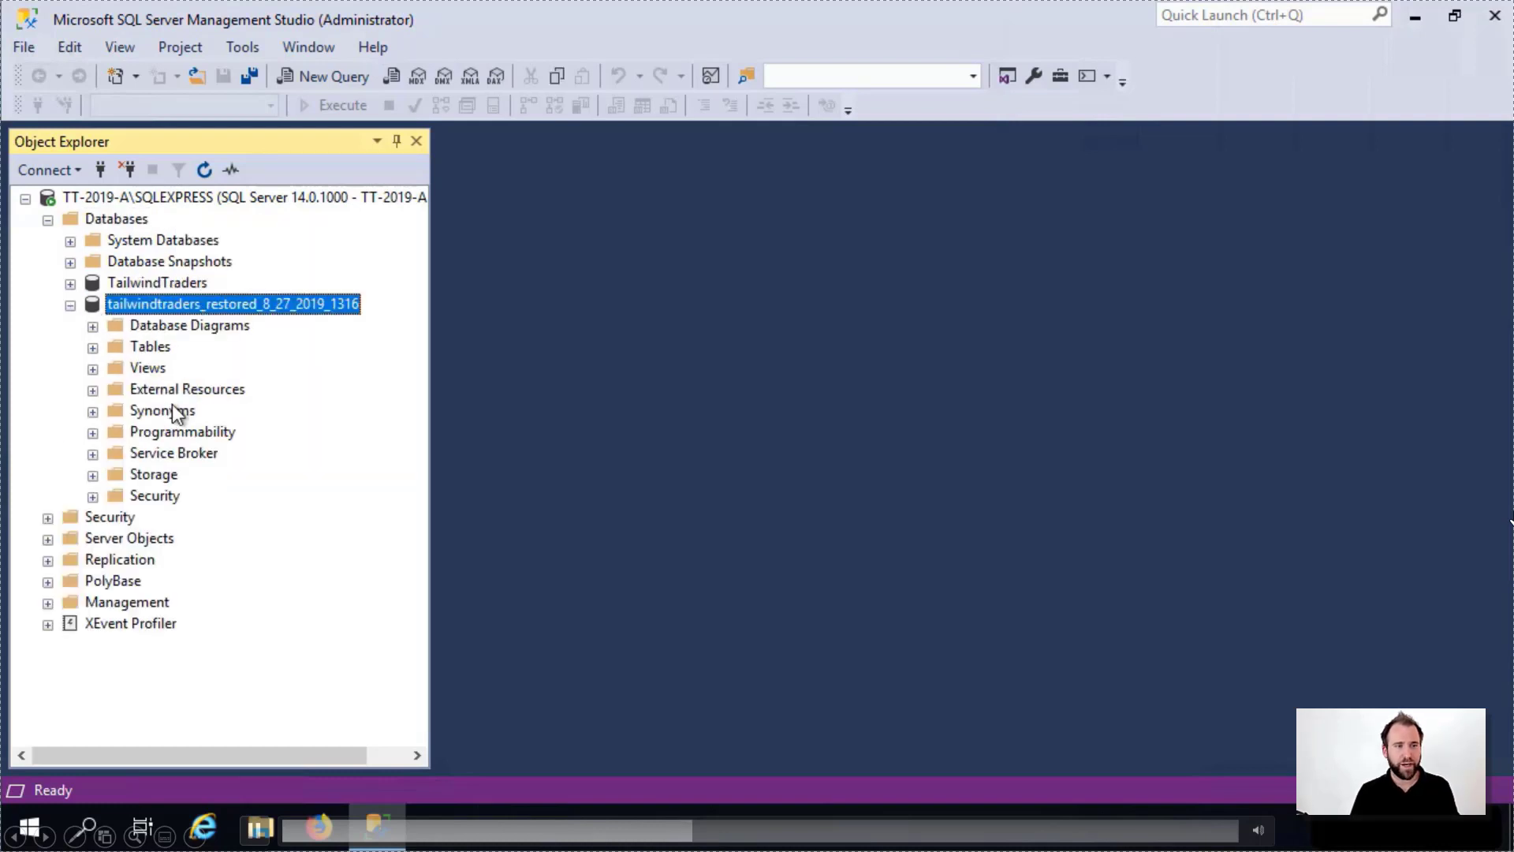
left_click(93, 347)
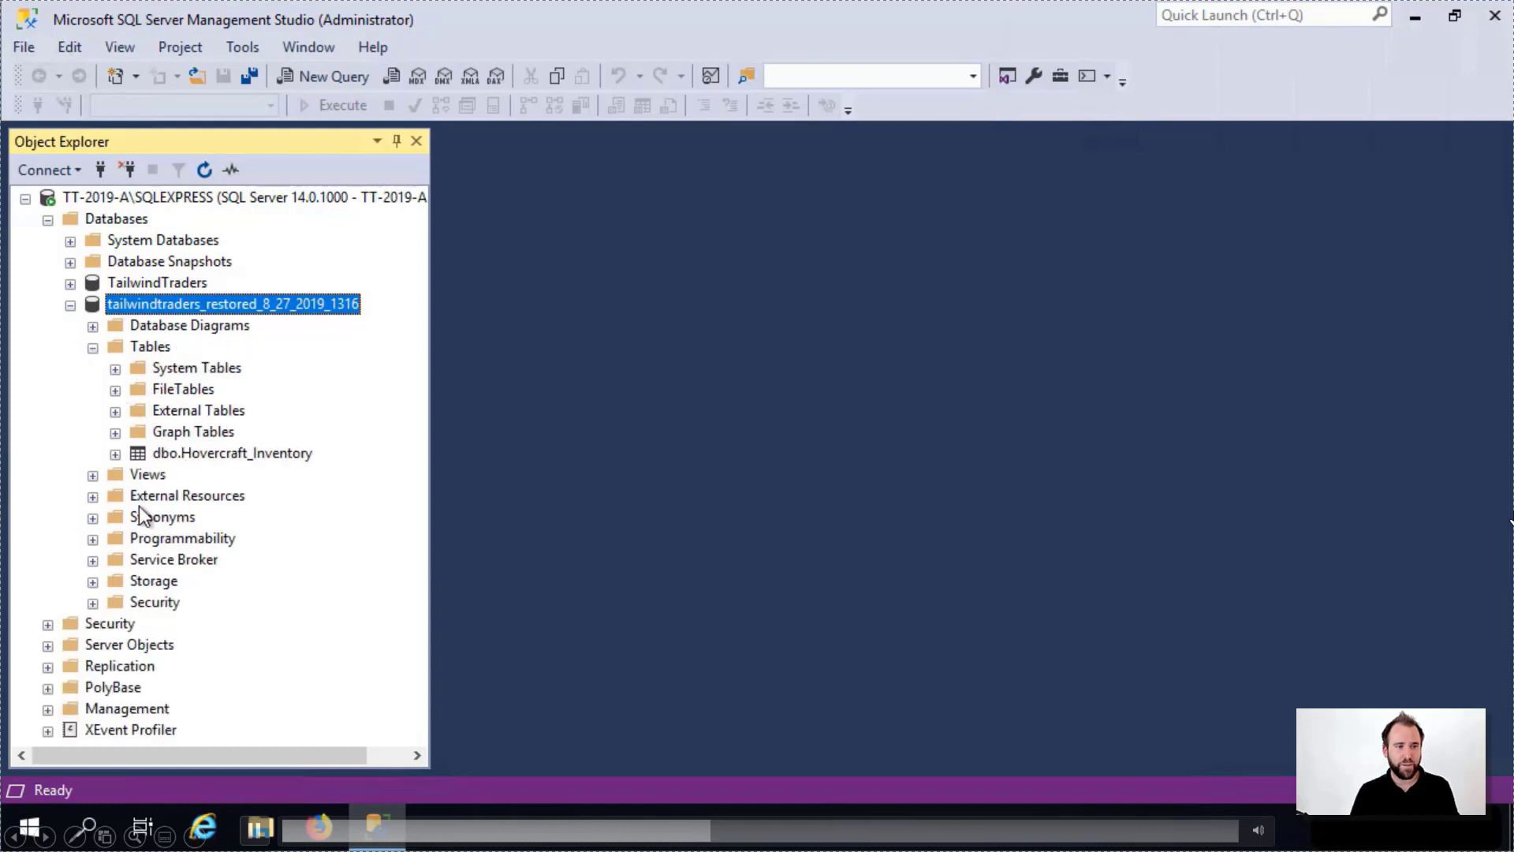
left_click(232, 454)
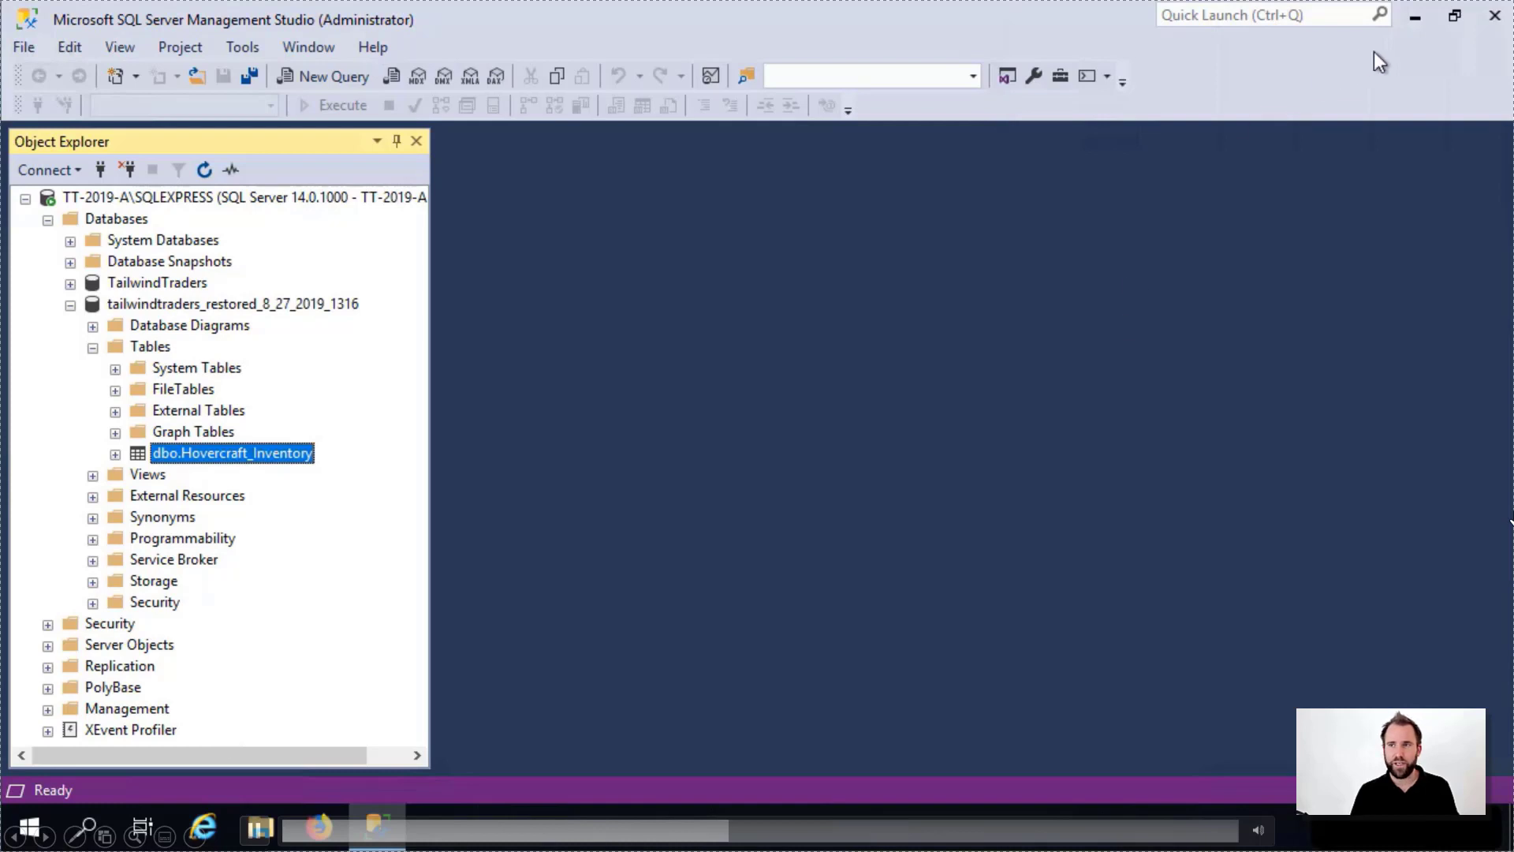
Return to the Azure portal and reopen the Backup items overview of the TT-VM-RSG vault
left_click(1400, 24)
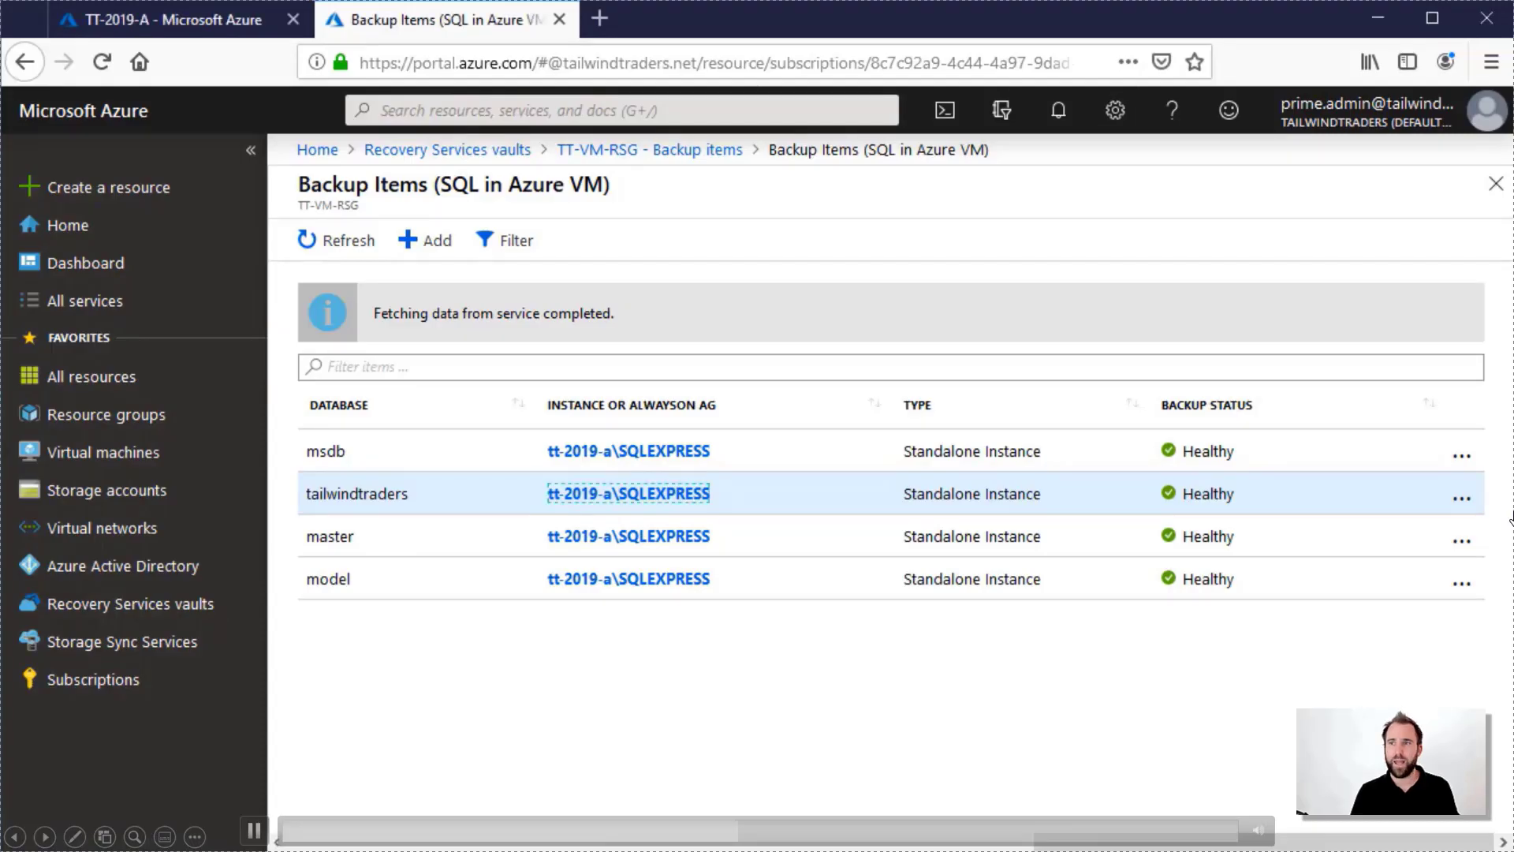
left_click(619, 150)
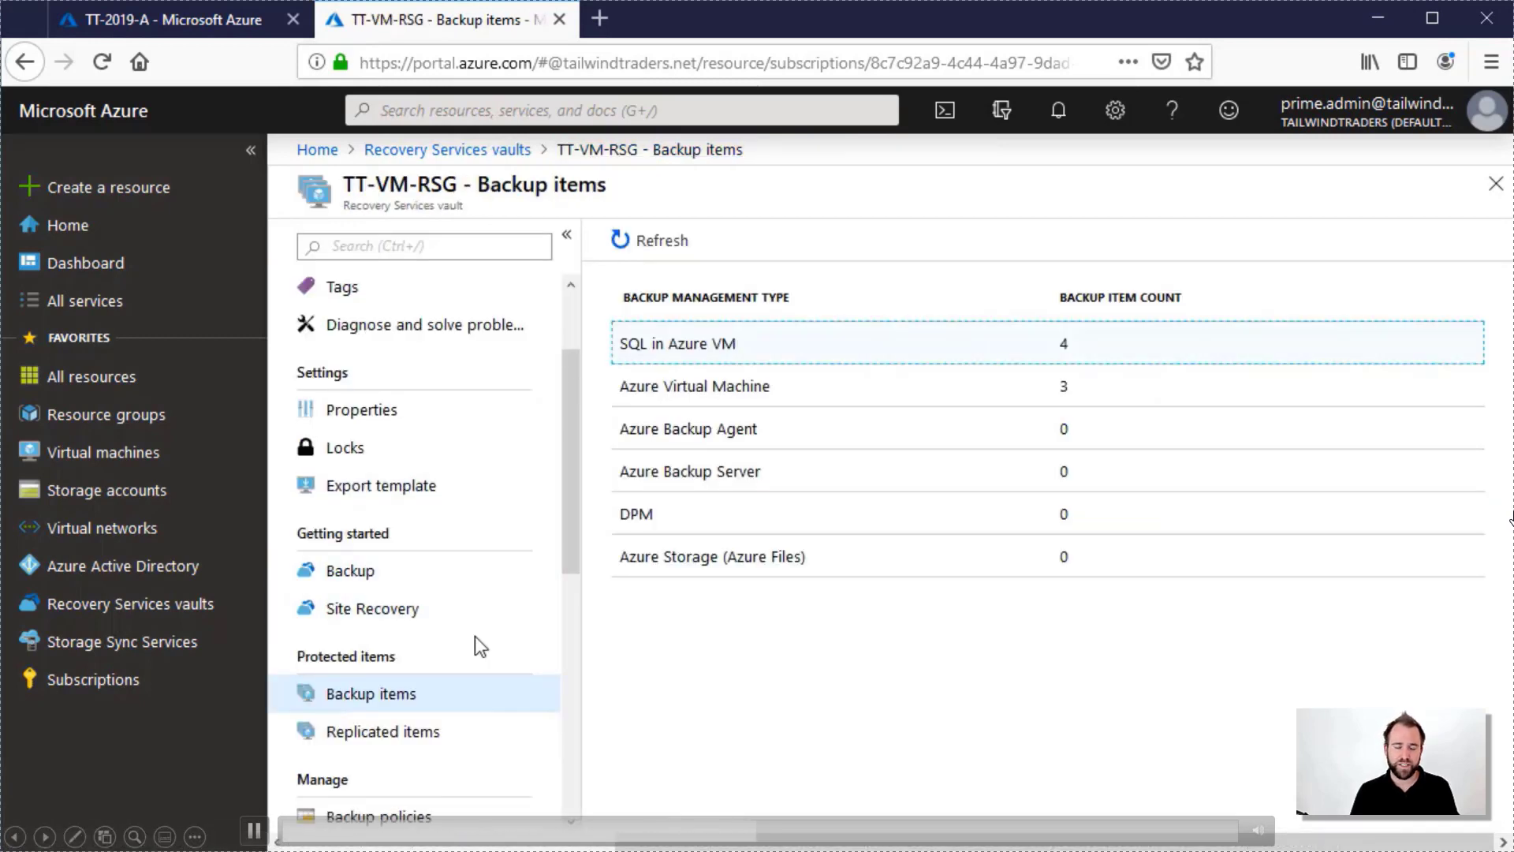
Start a VM restore of TT-UBU-A from the vault's Azure Virtual Machine backup items, using the 8/27/2019, 12:05:56 AM restore point
left_click(686, 387)
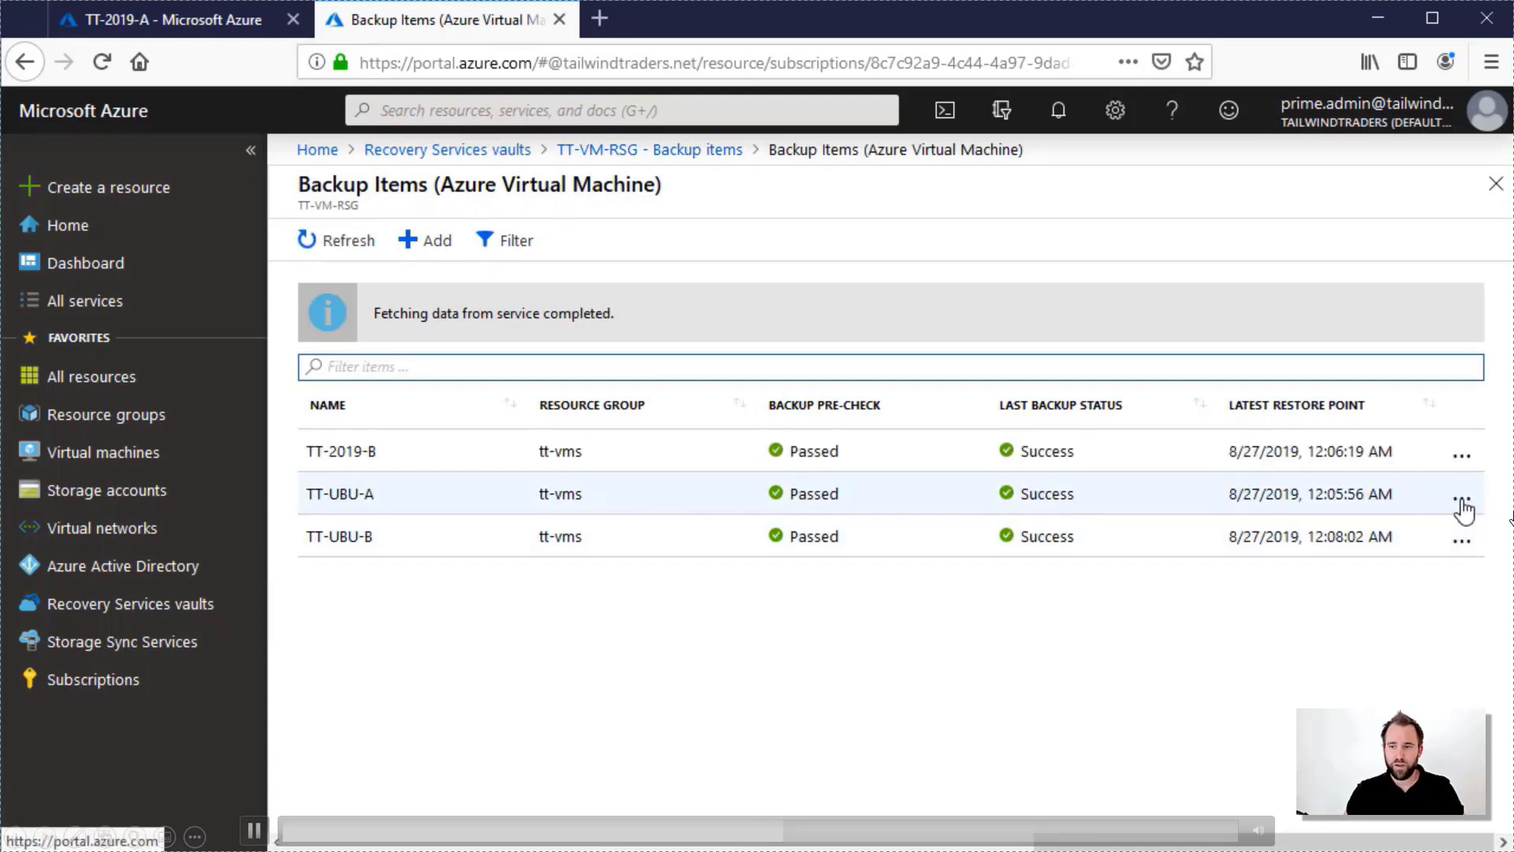
left_click(1462, 502)
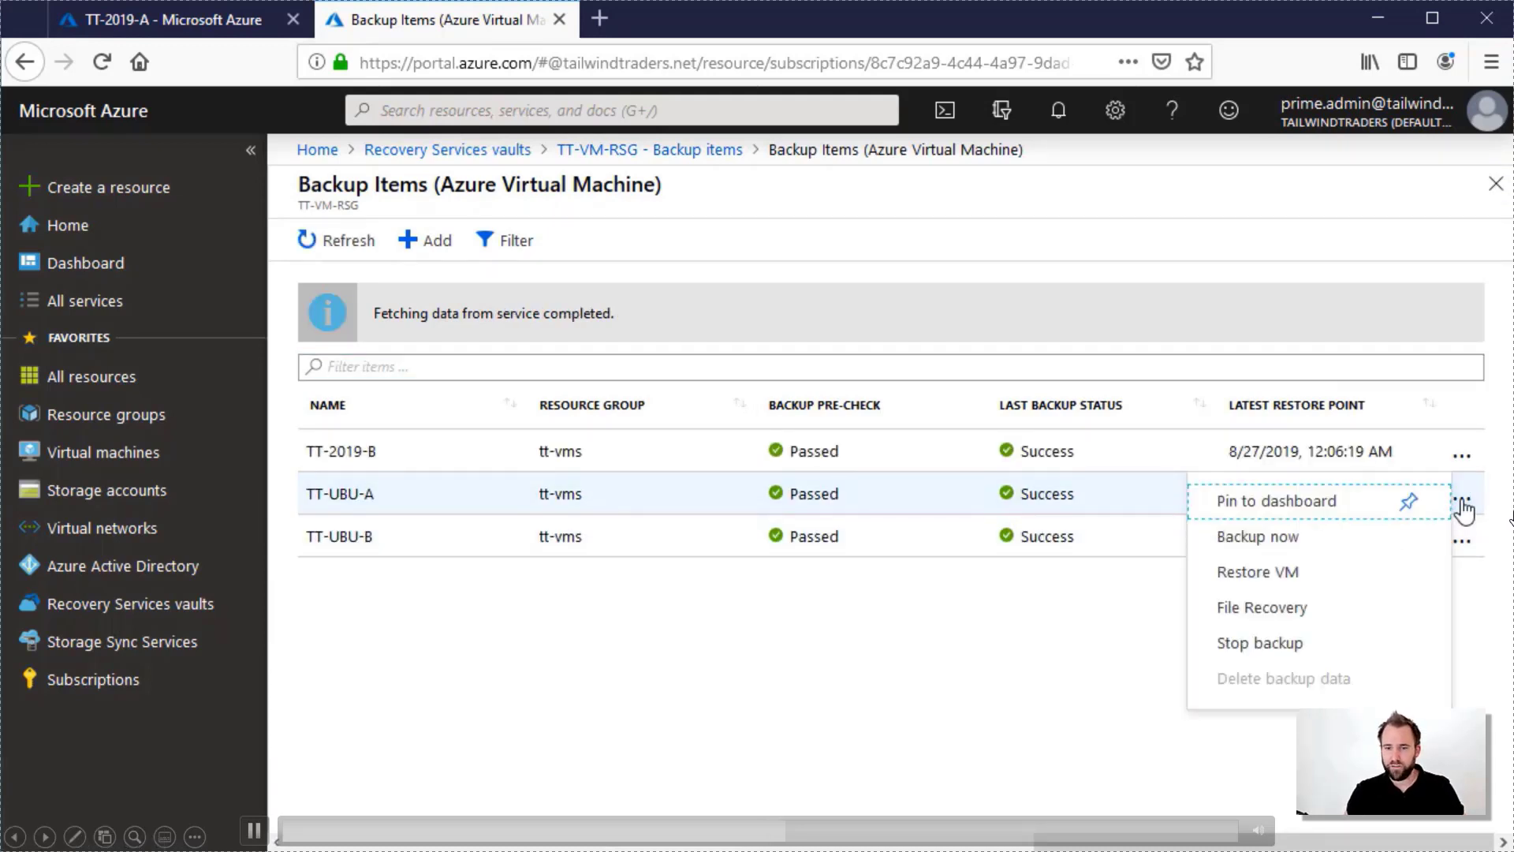
left_click(1315, 572)
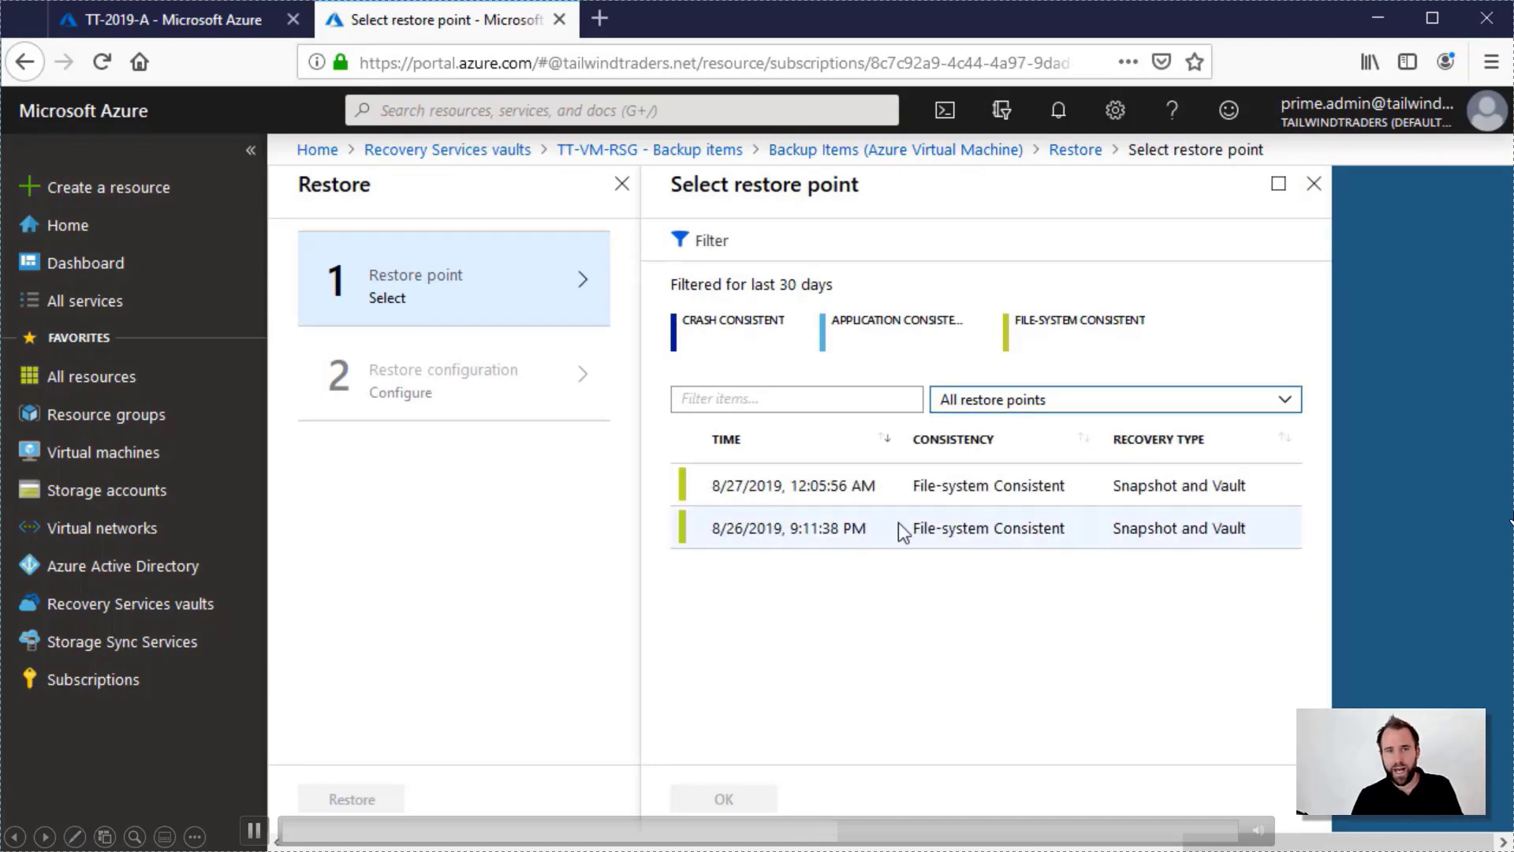
left_click(813, 486)
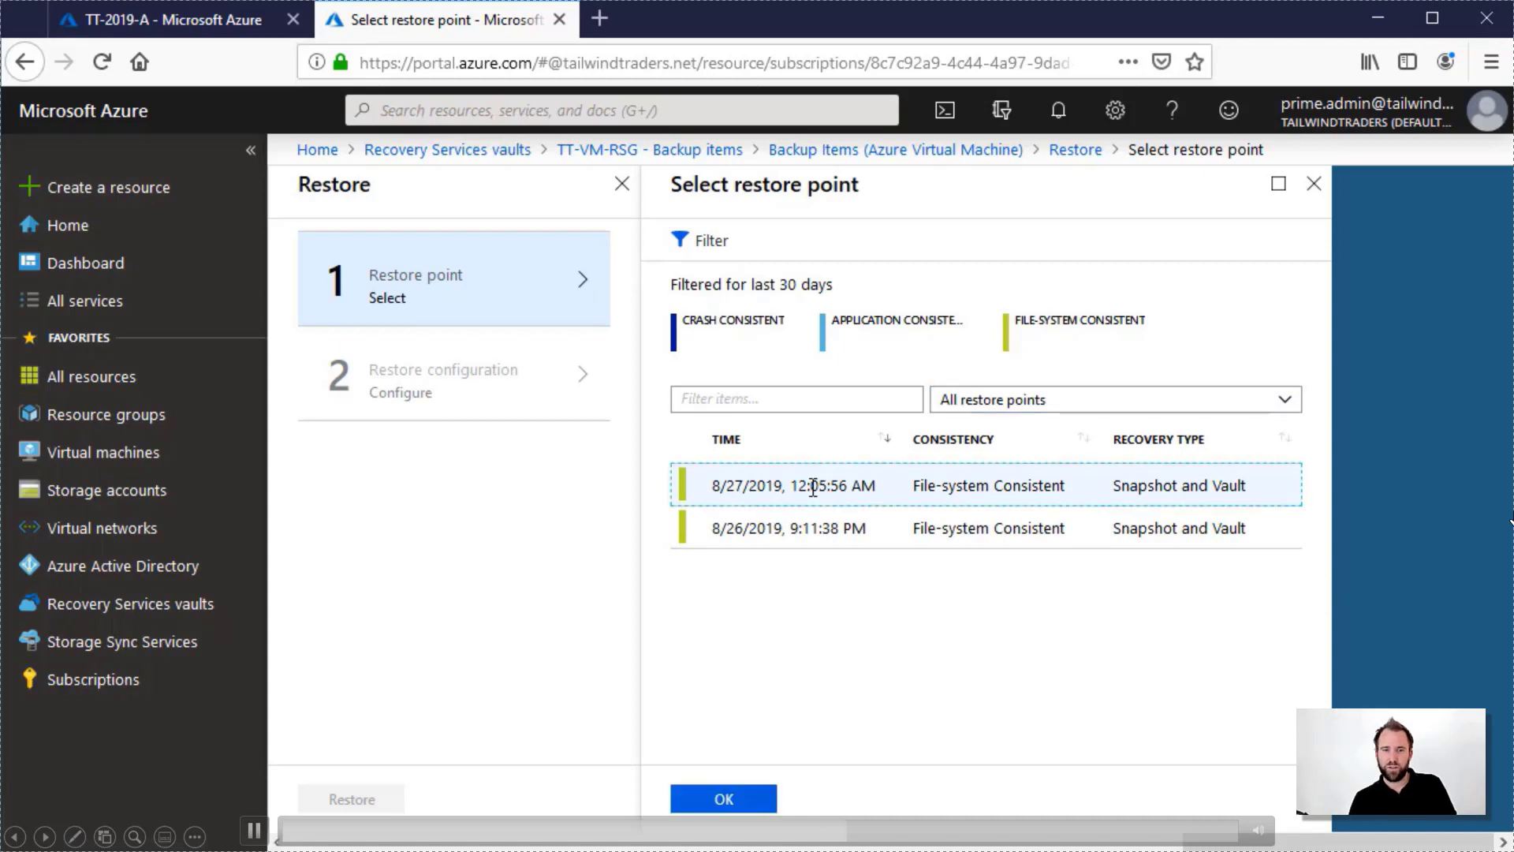
left_click(699, 795)
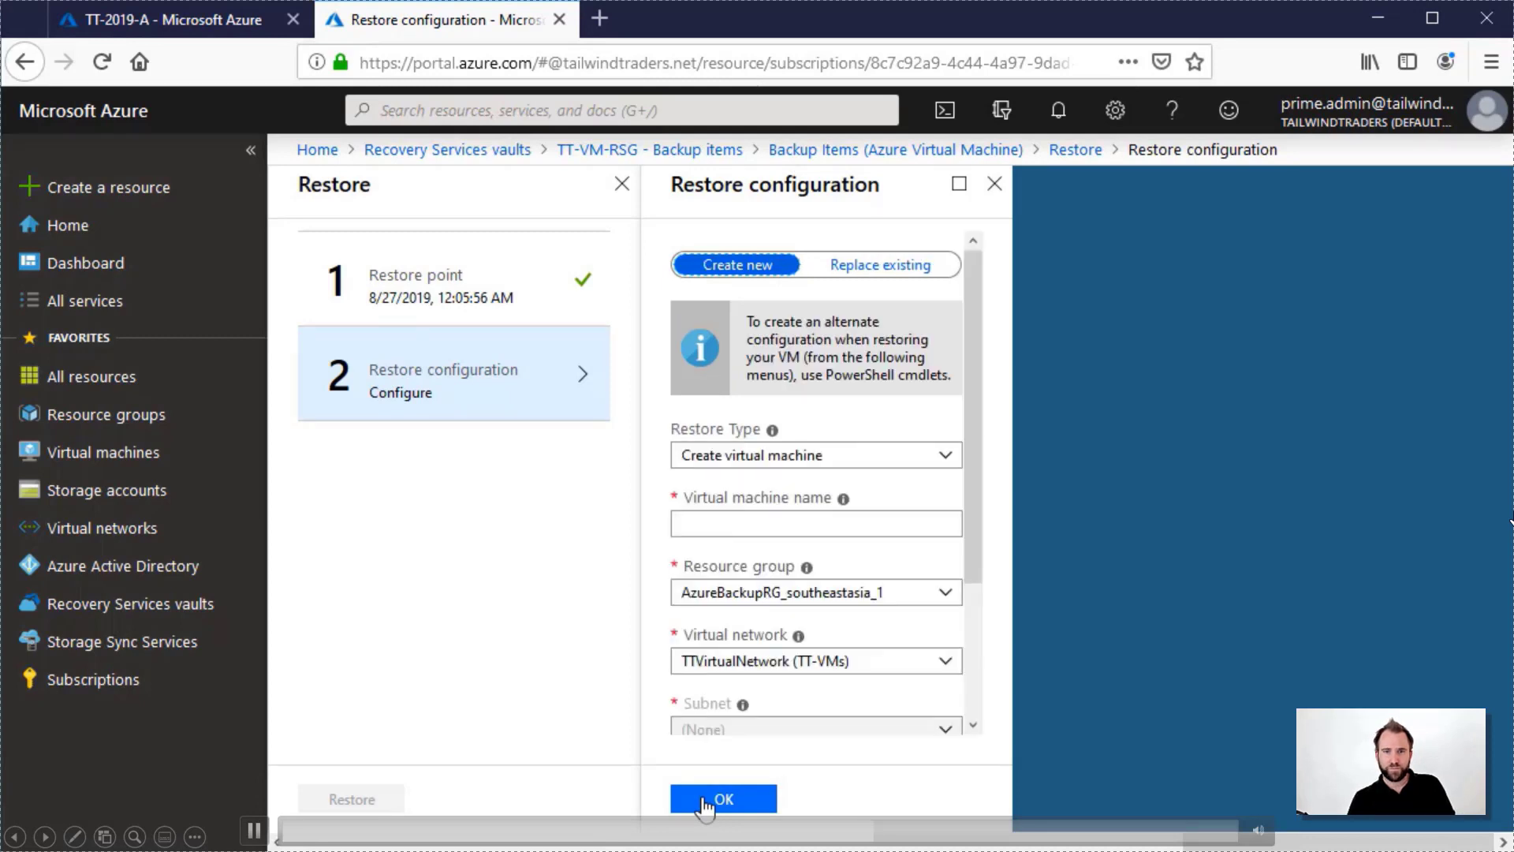
Configure the restore to create a new virtual machine named TT-UBU-RESTORE with the filechange (StandardRAGRS) storage account, and start the restore
left_click(765, 518)
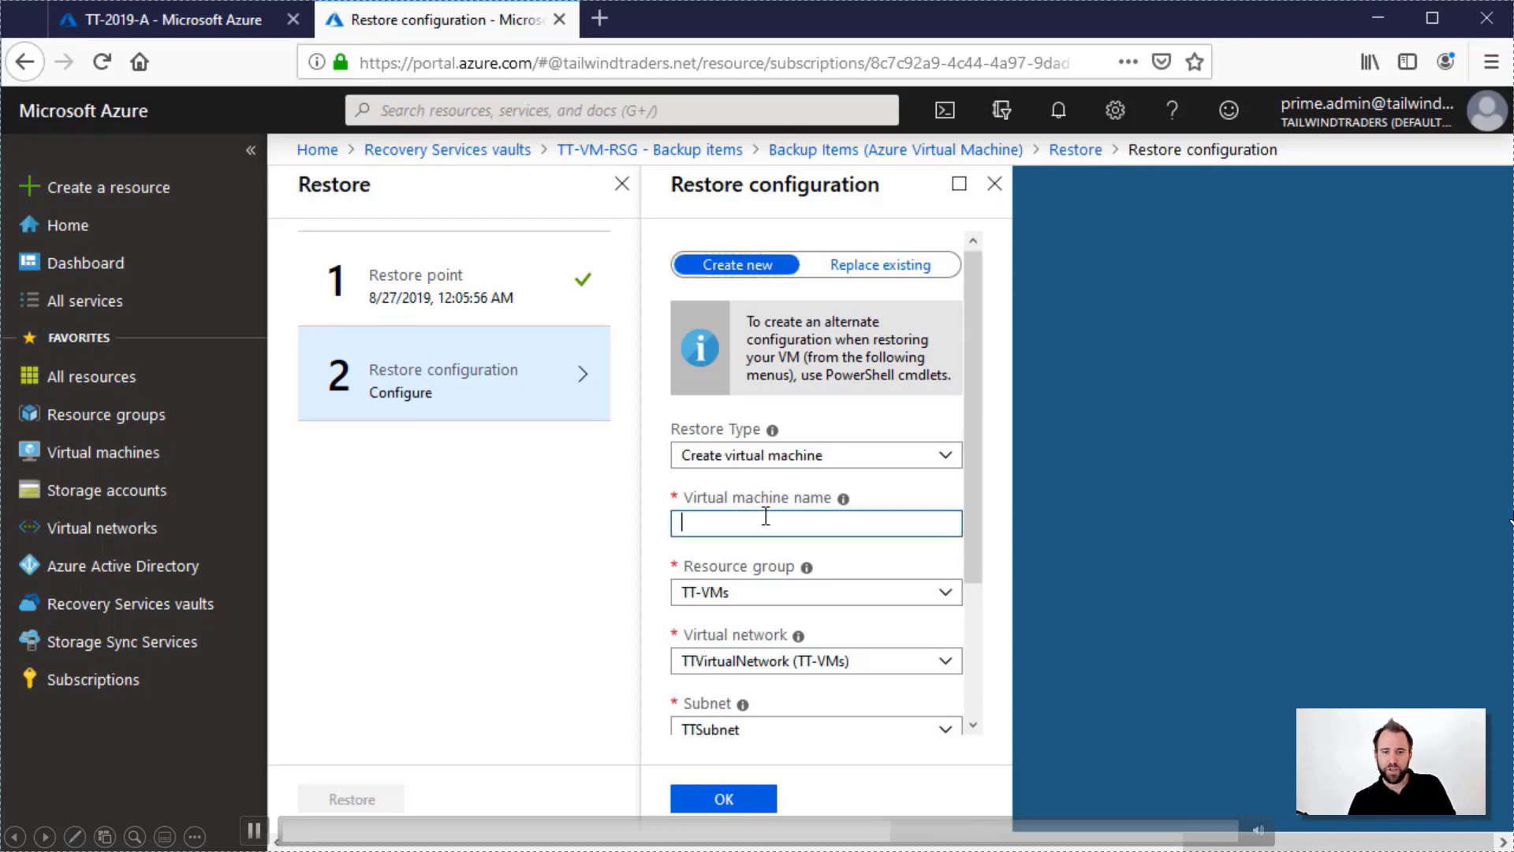
type("TT-U")
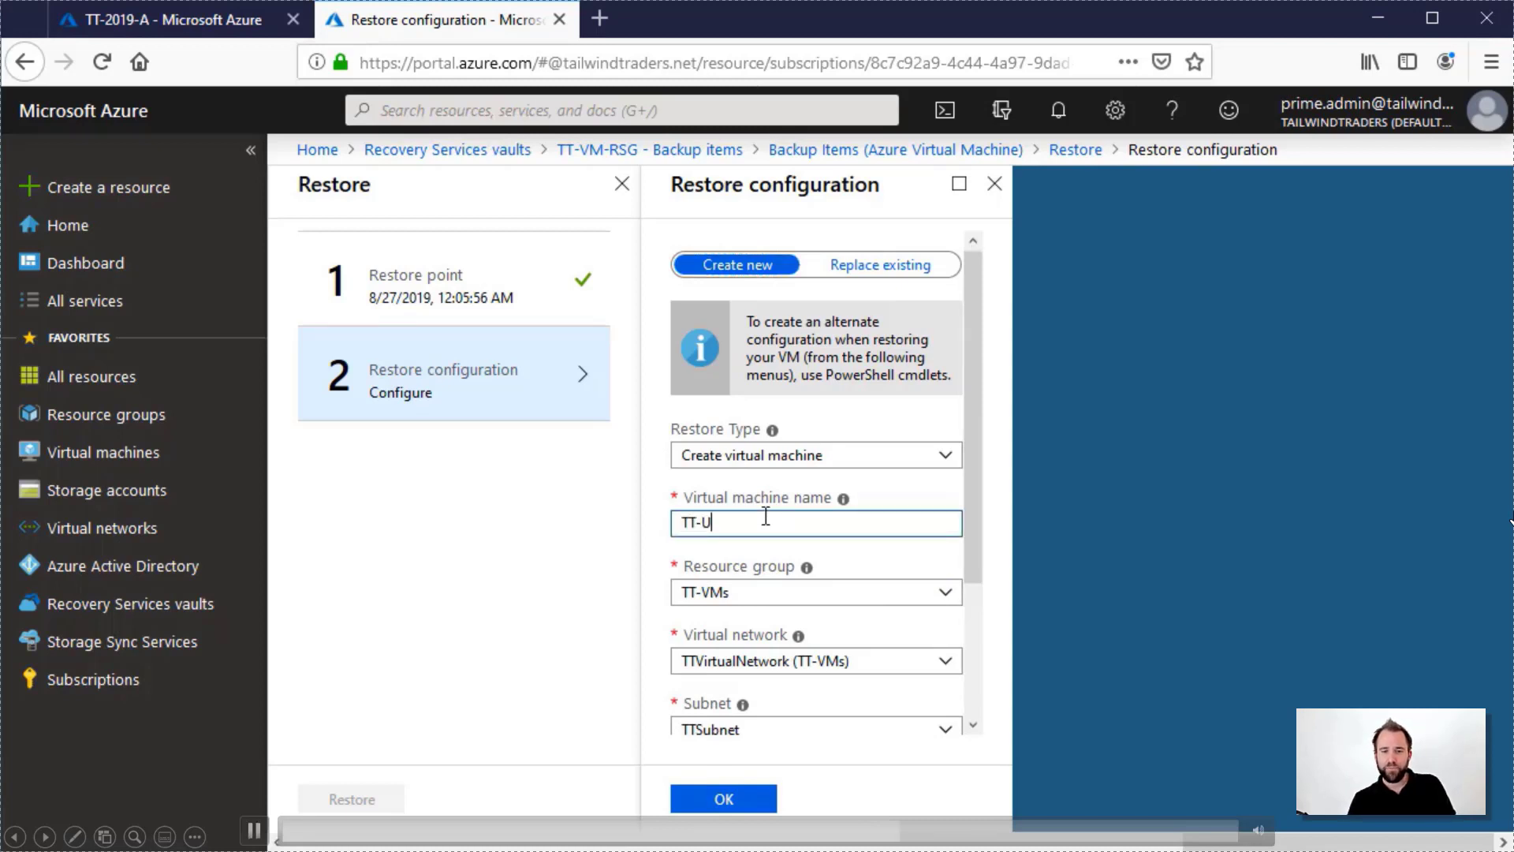
type("BU-RESTORE")
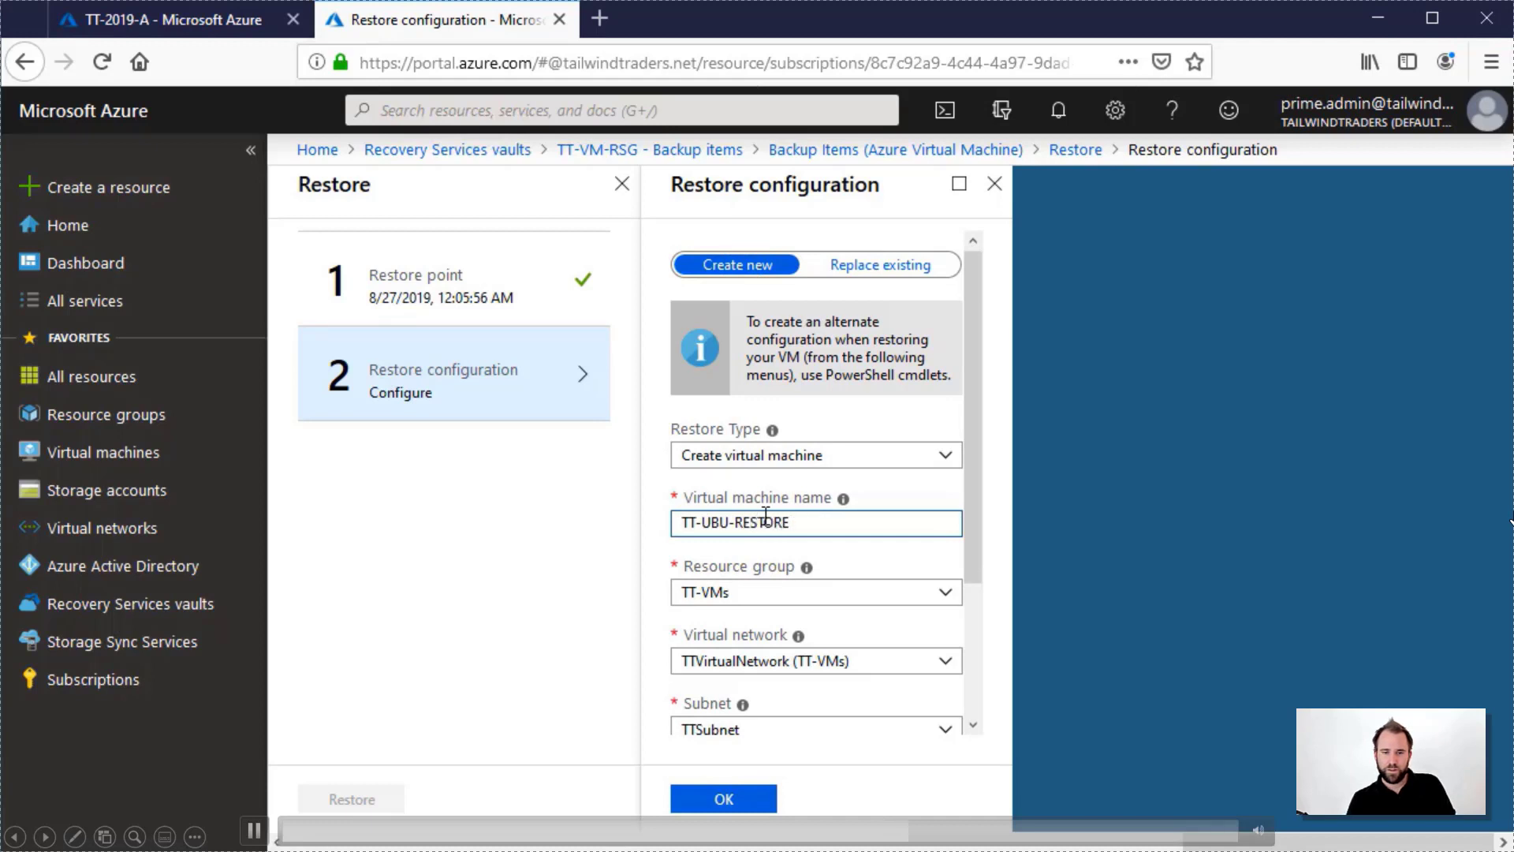
scroll(920, 556, "down", 2)
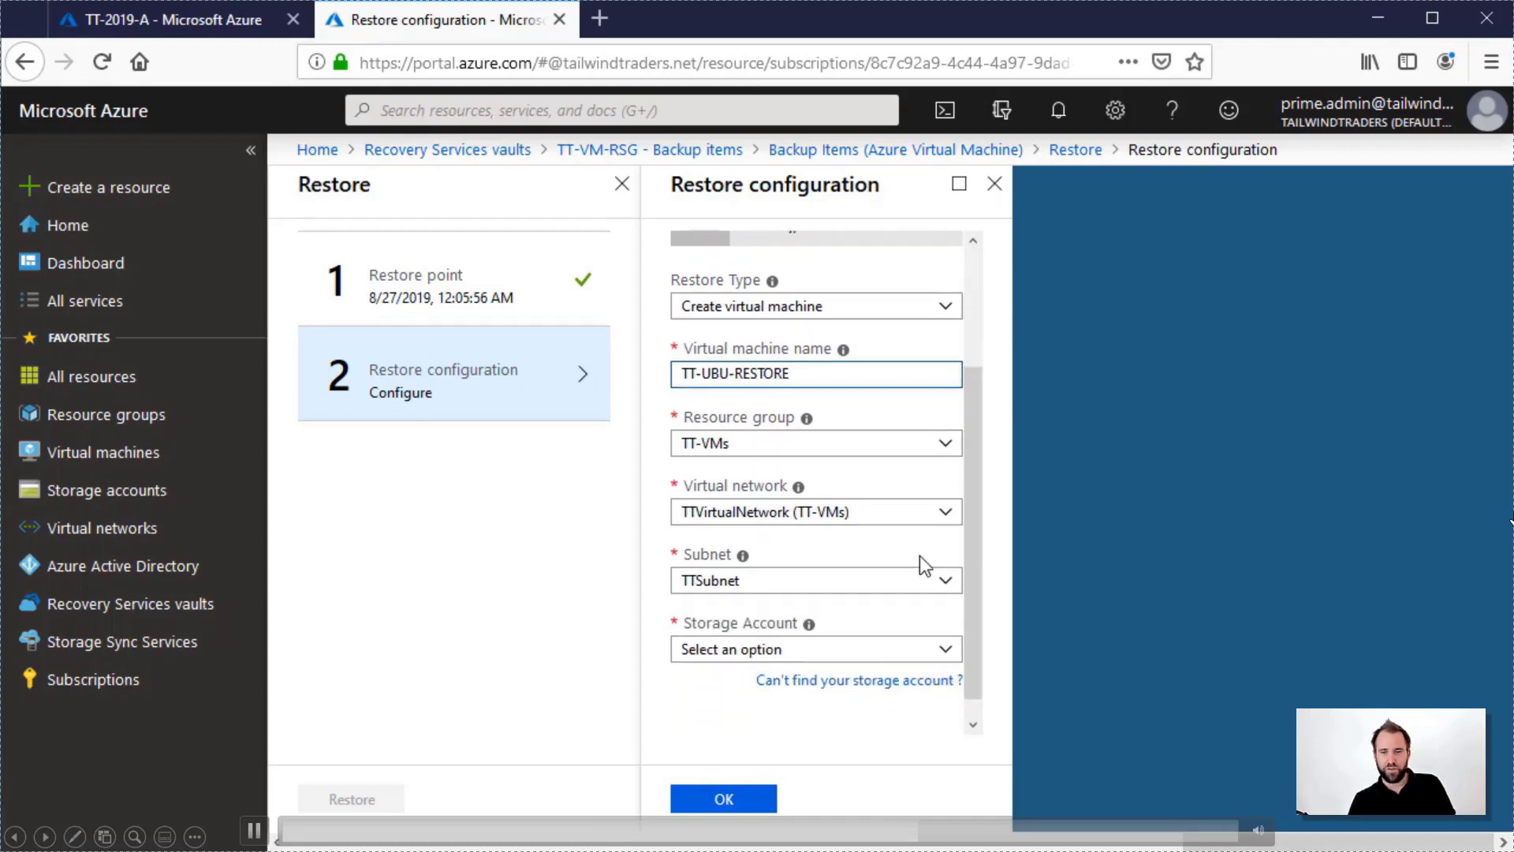
left_click(861, 653)
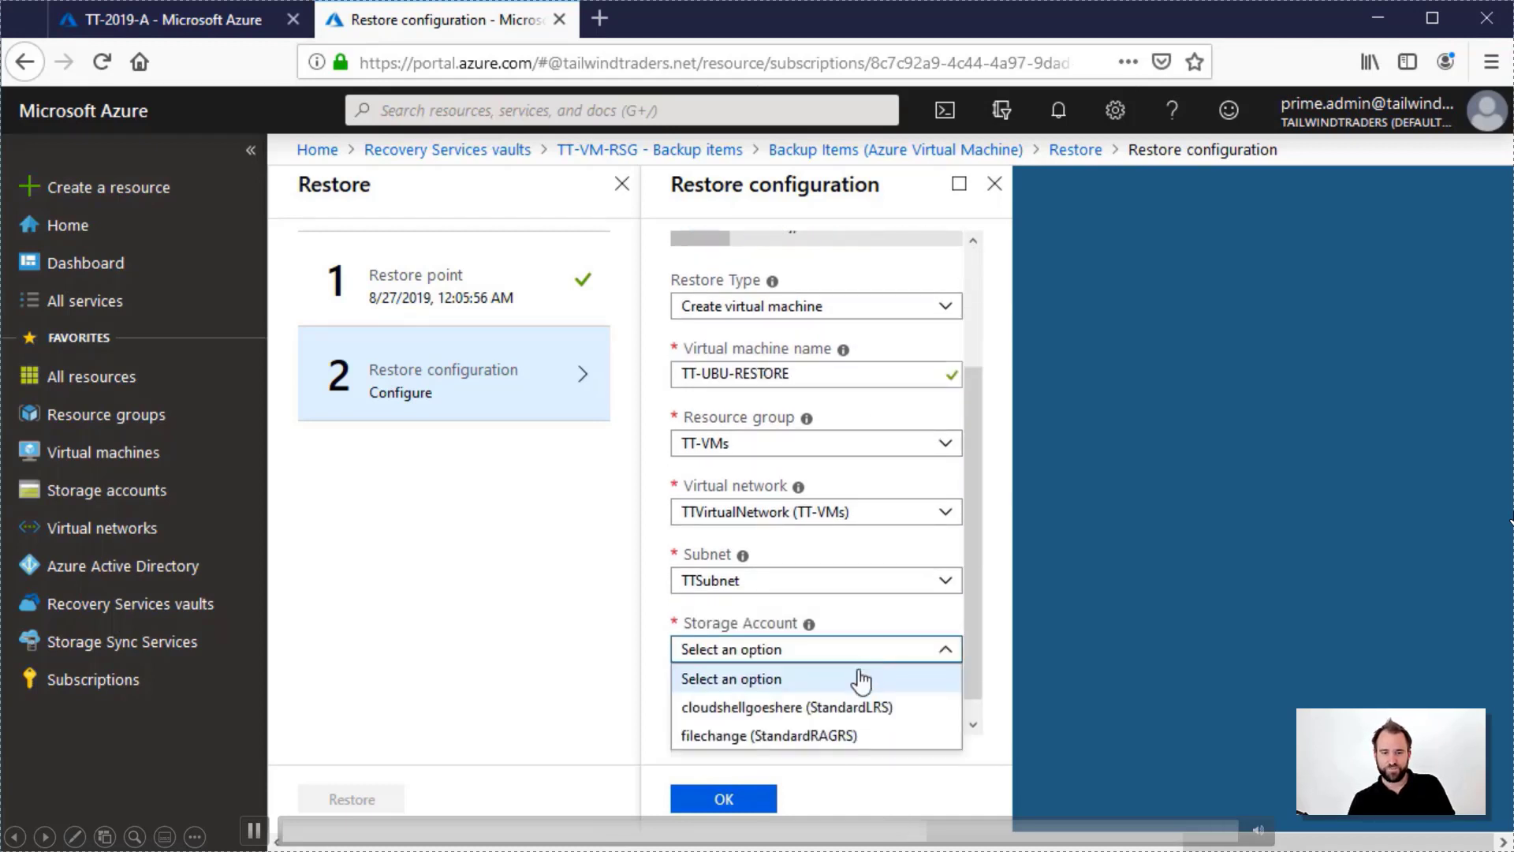
left_click(812, 733)
left_click(750, 802)
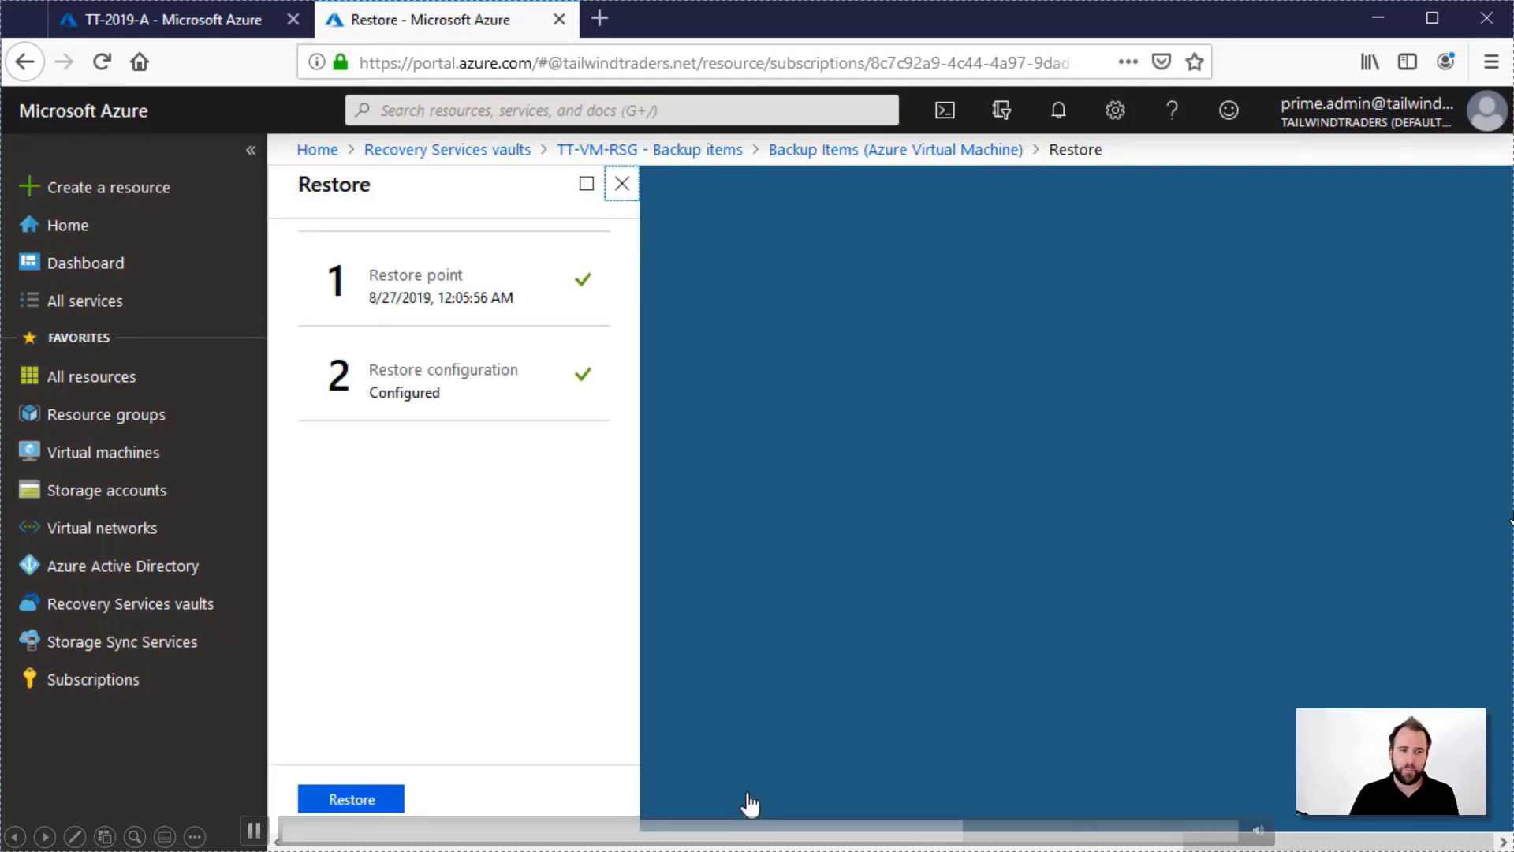
left_click(319, 803)
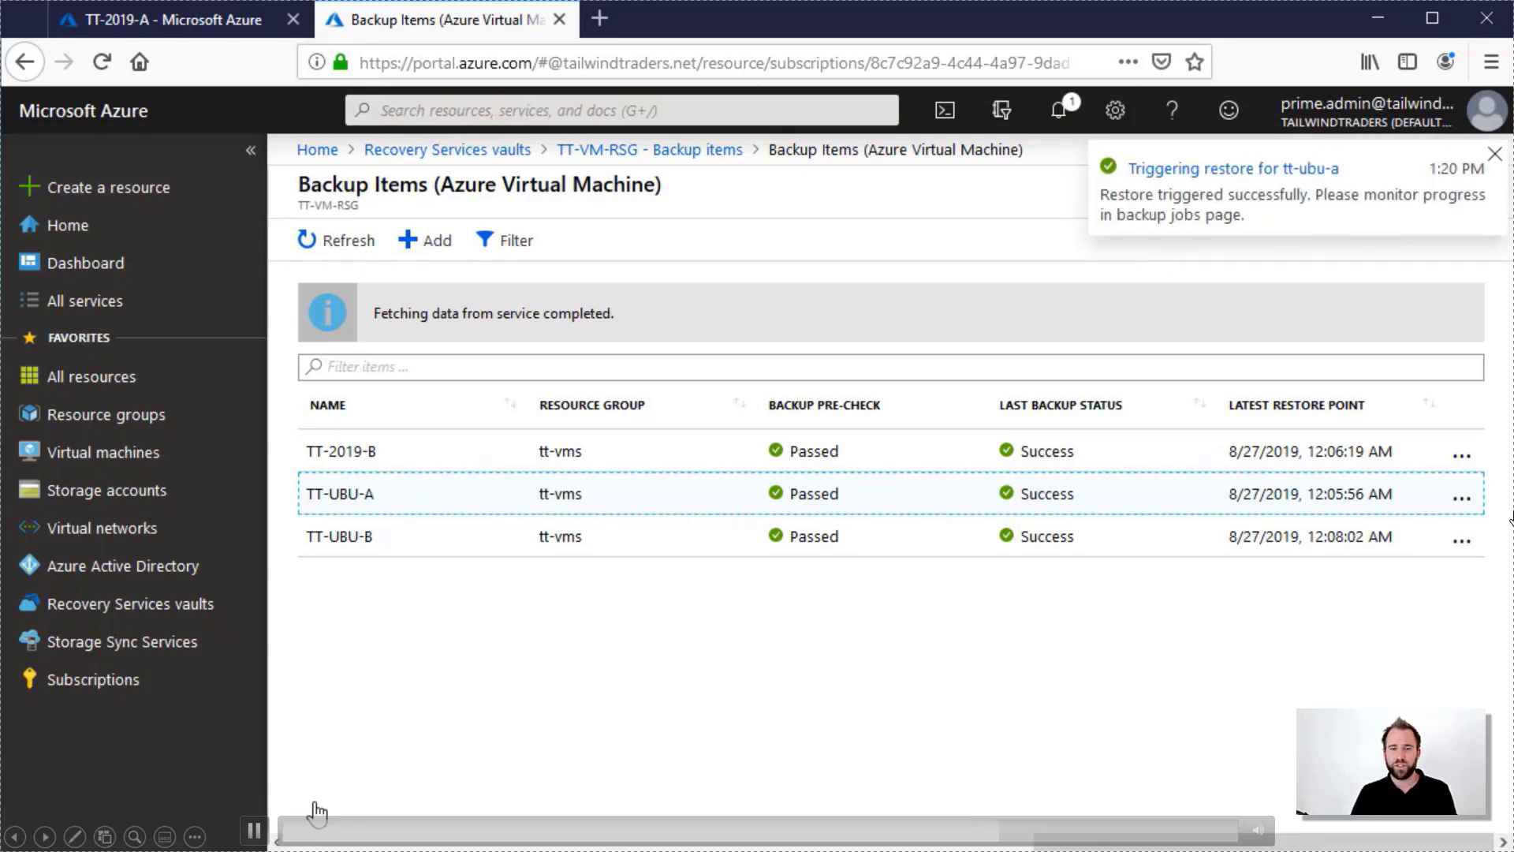
Reopen the TT-VM-RSG recovery vault and examine the Restore Recovery Points operation in its activity log
left_click(585, 154)
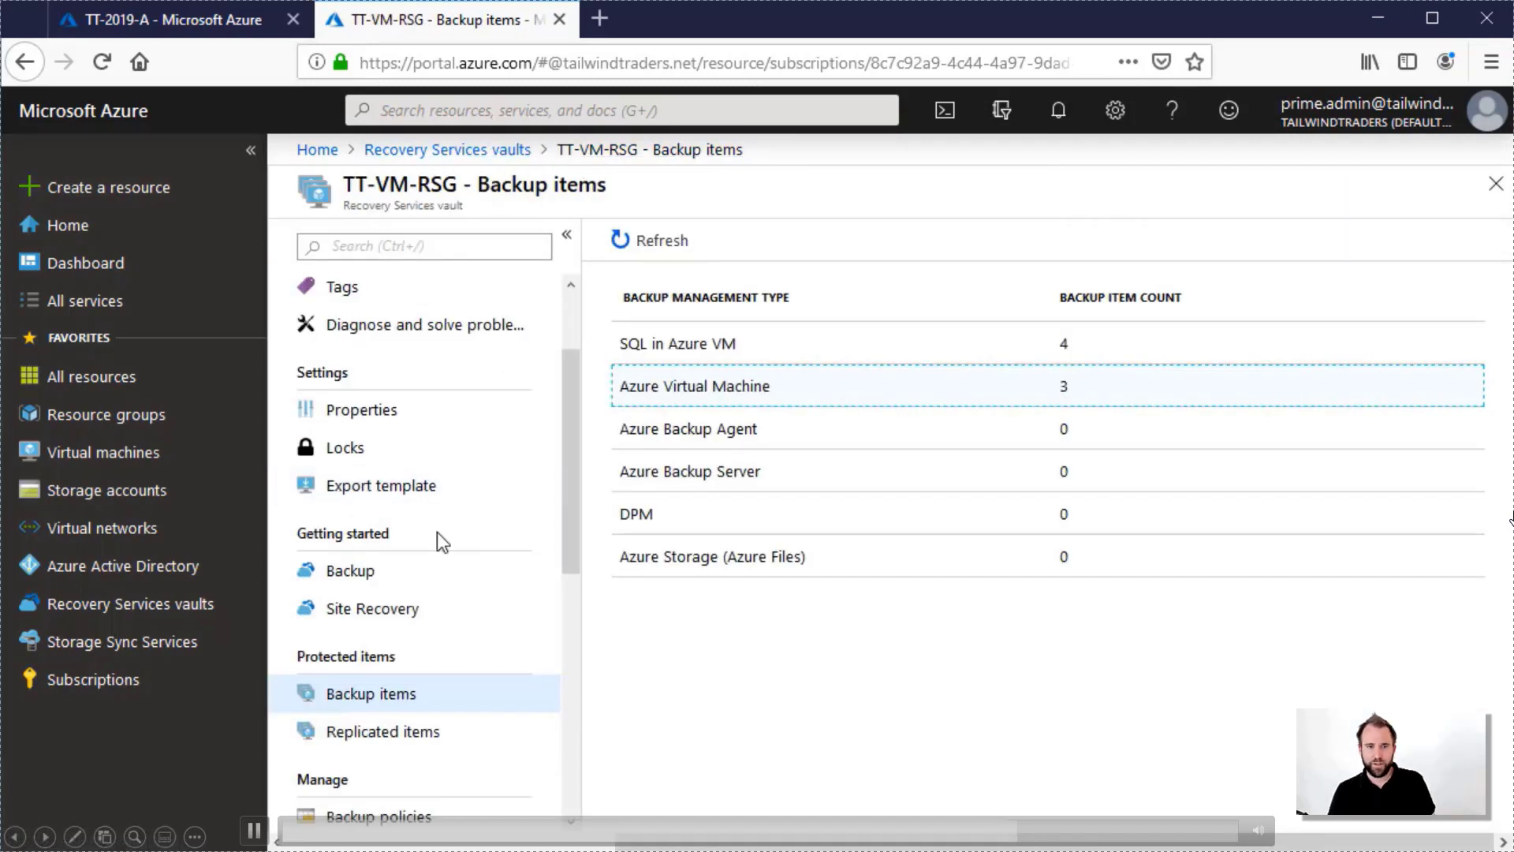
scroll(436, 531, "up", 3)
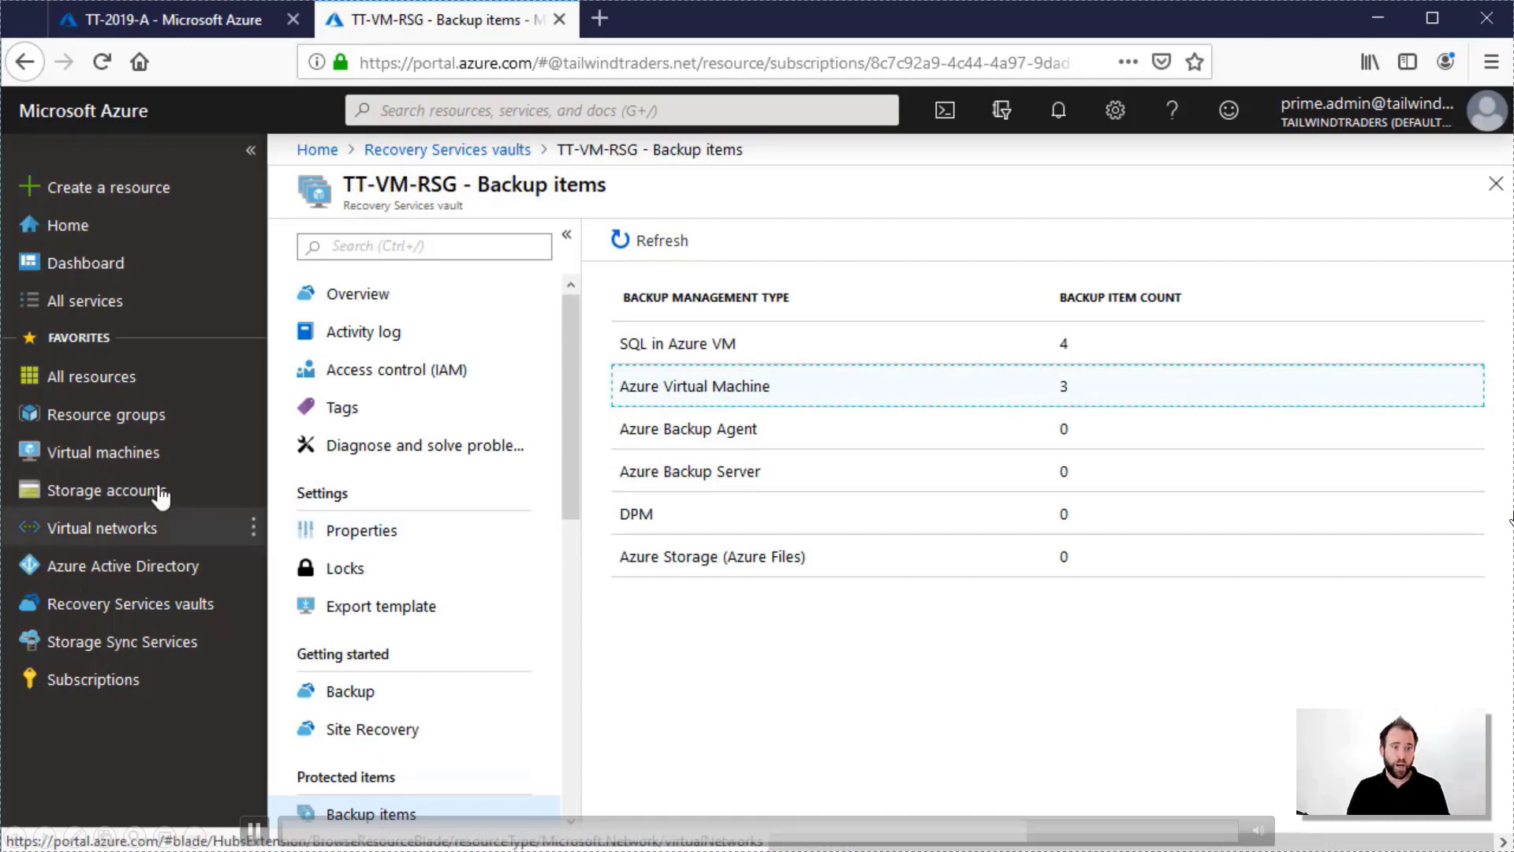
left_click(99, 457)
left_click(122, 609)
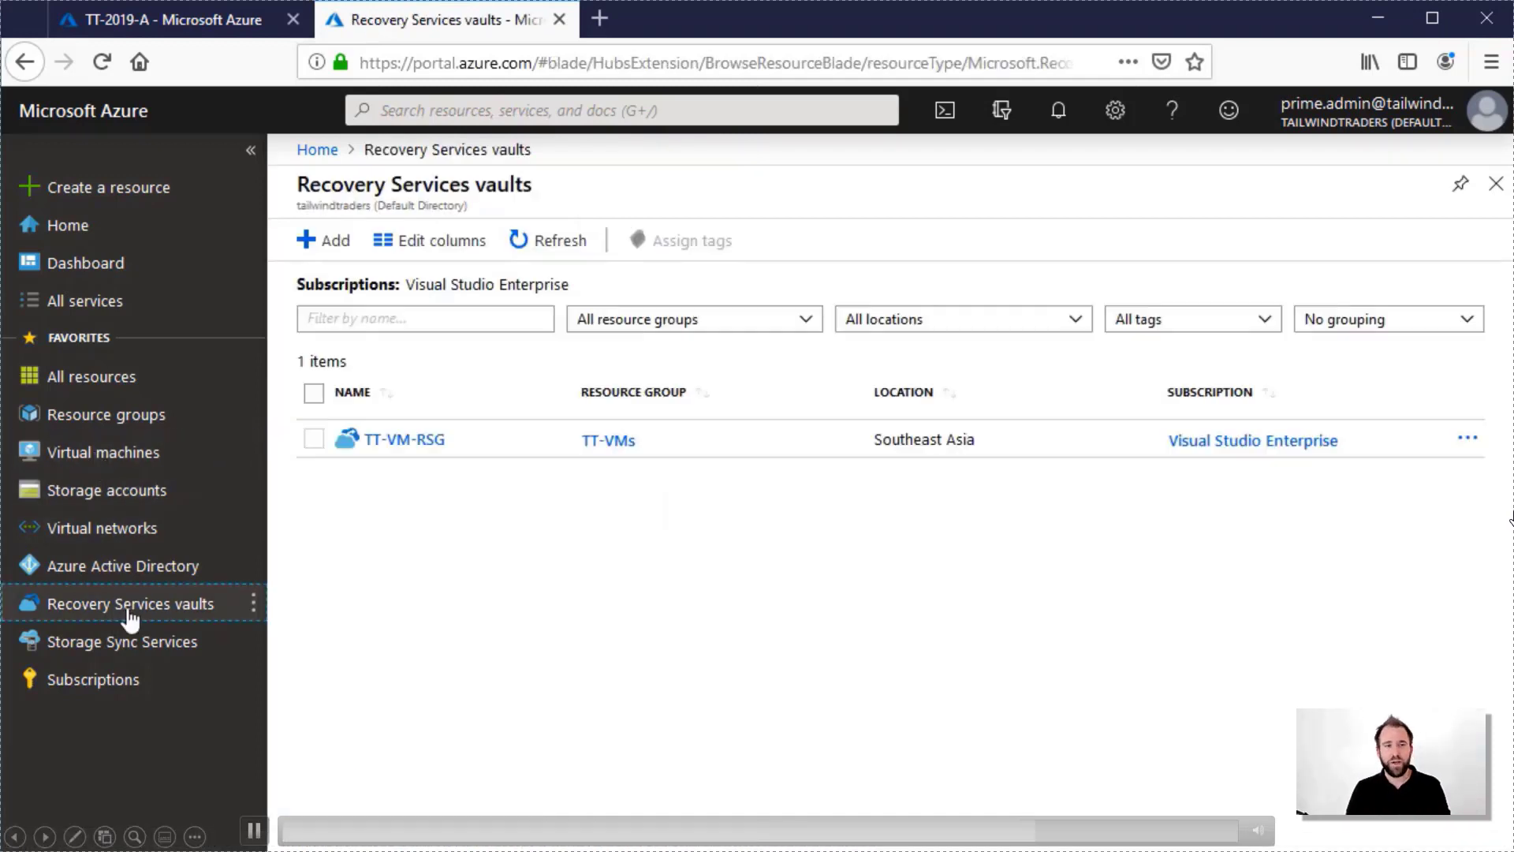
left_click(422, 437)
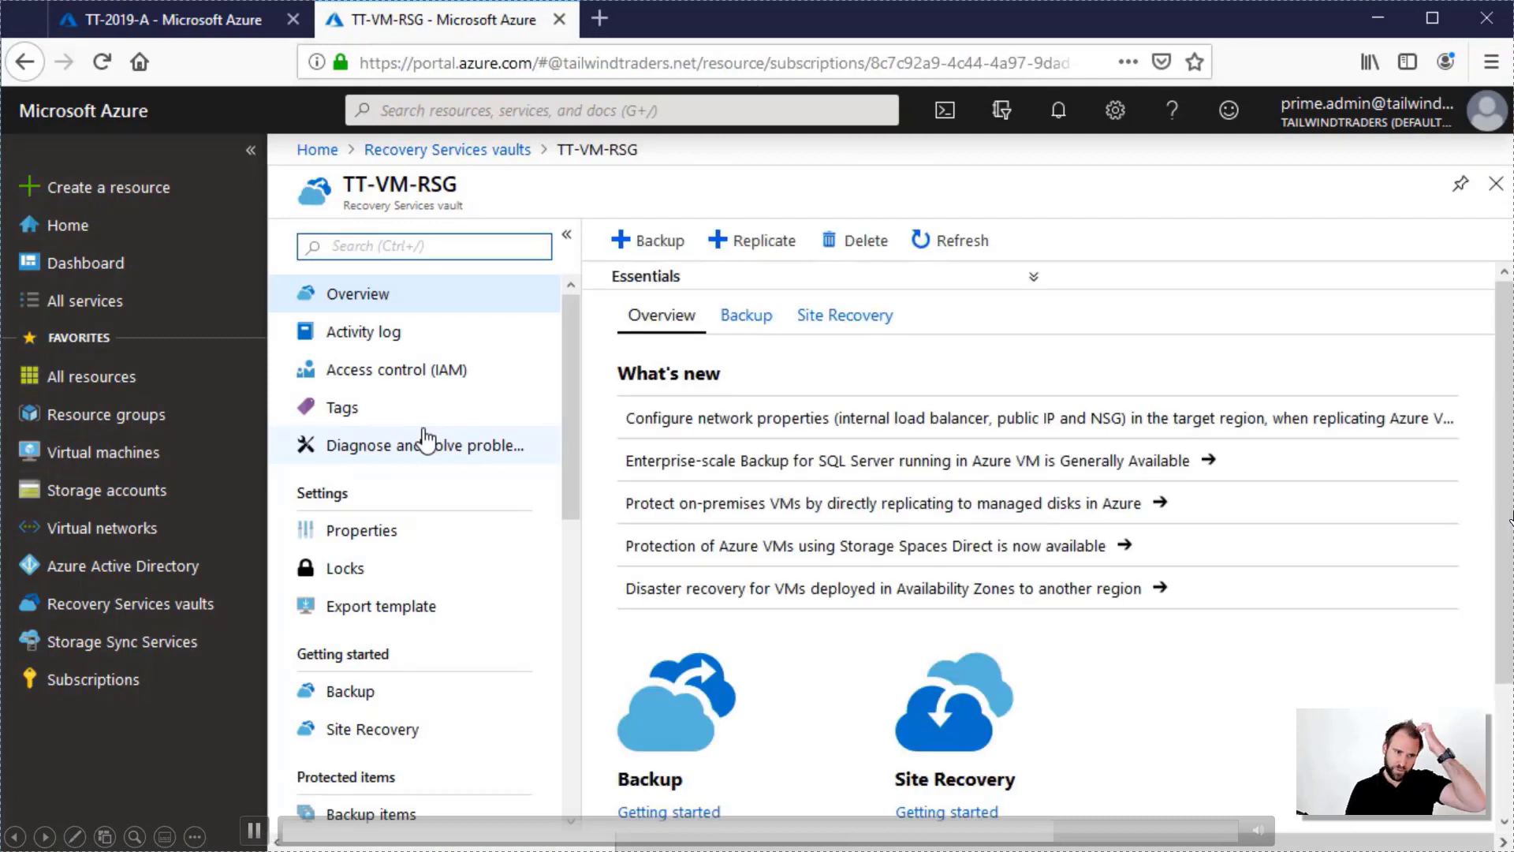
left_click(389, 347)
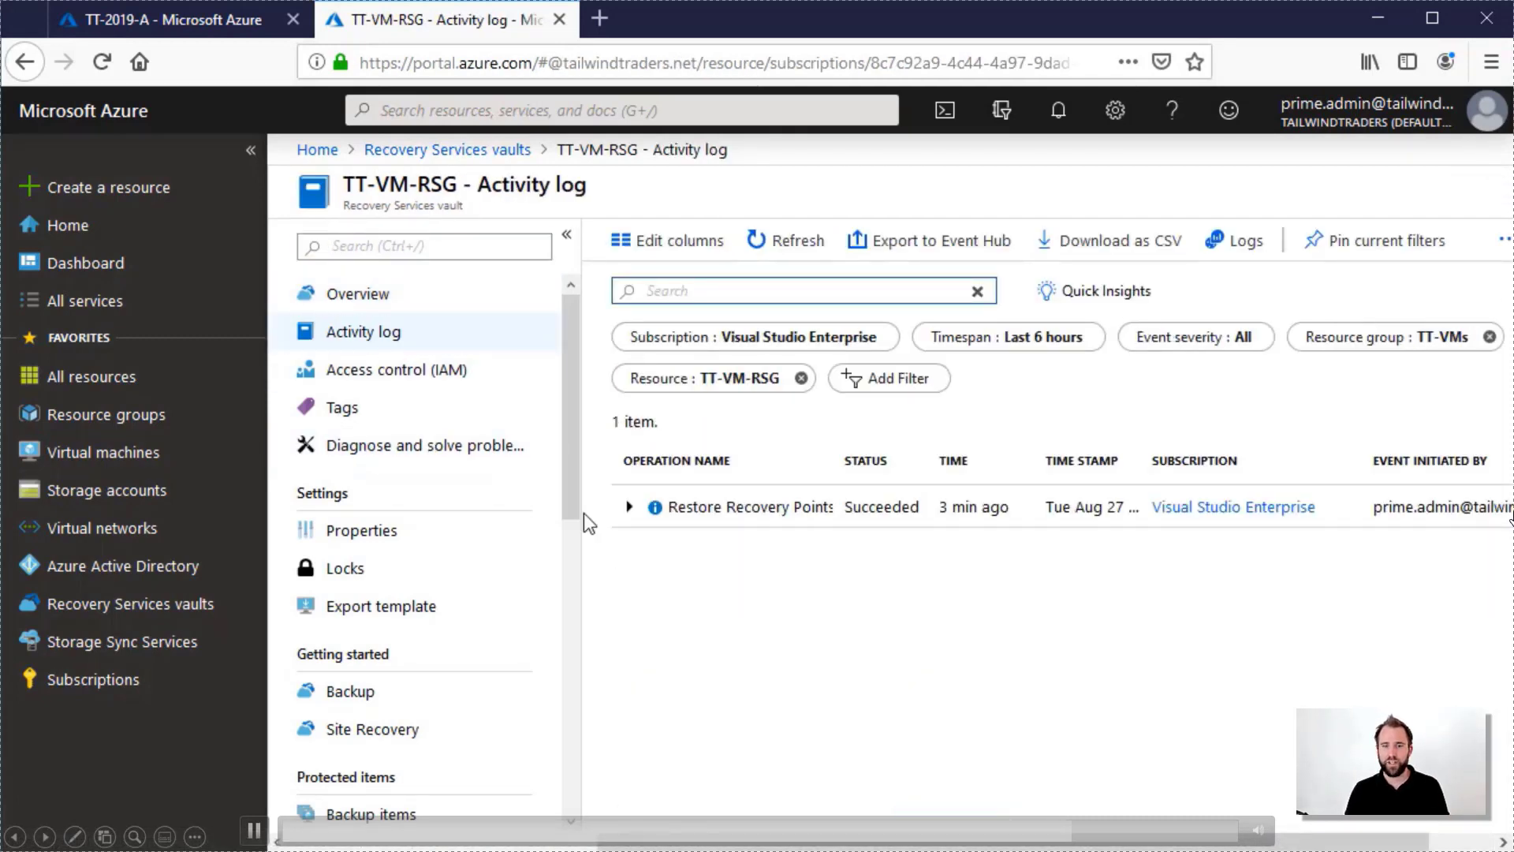
left_click(628, 507)
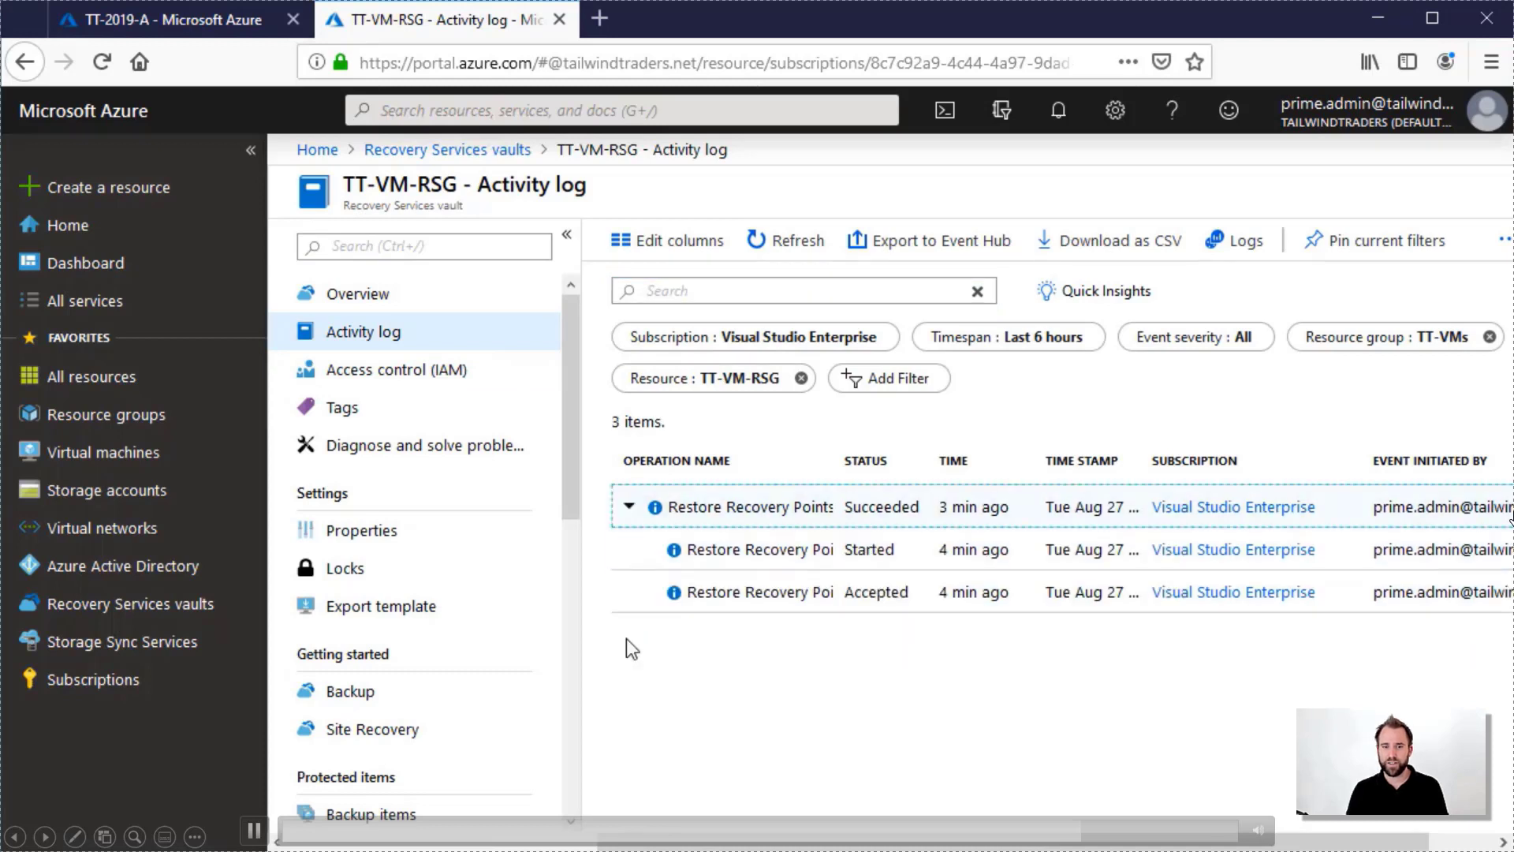
Refresh the vault's activity log and inspect the stages of the most recent restore operation
left_click(772, 246)
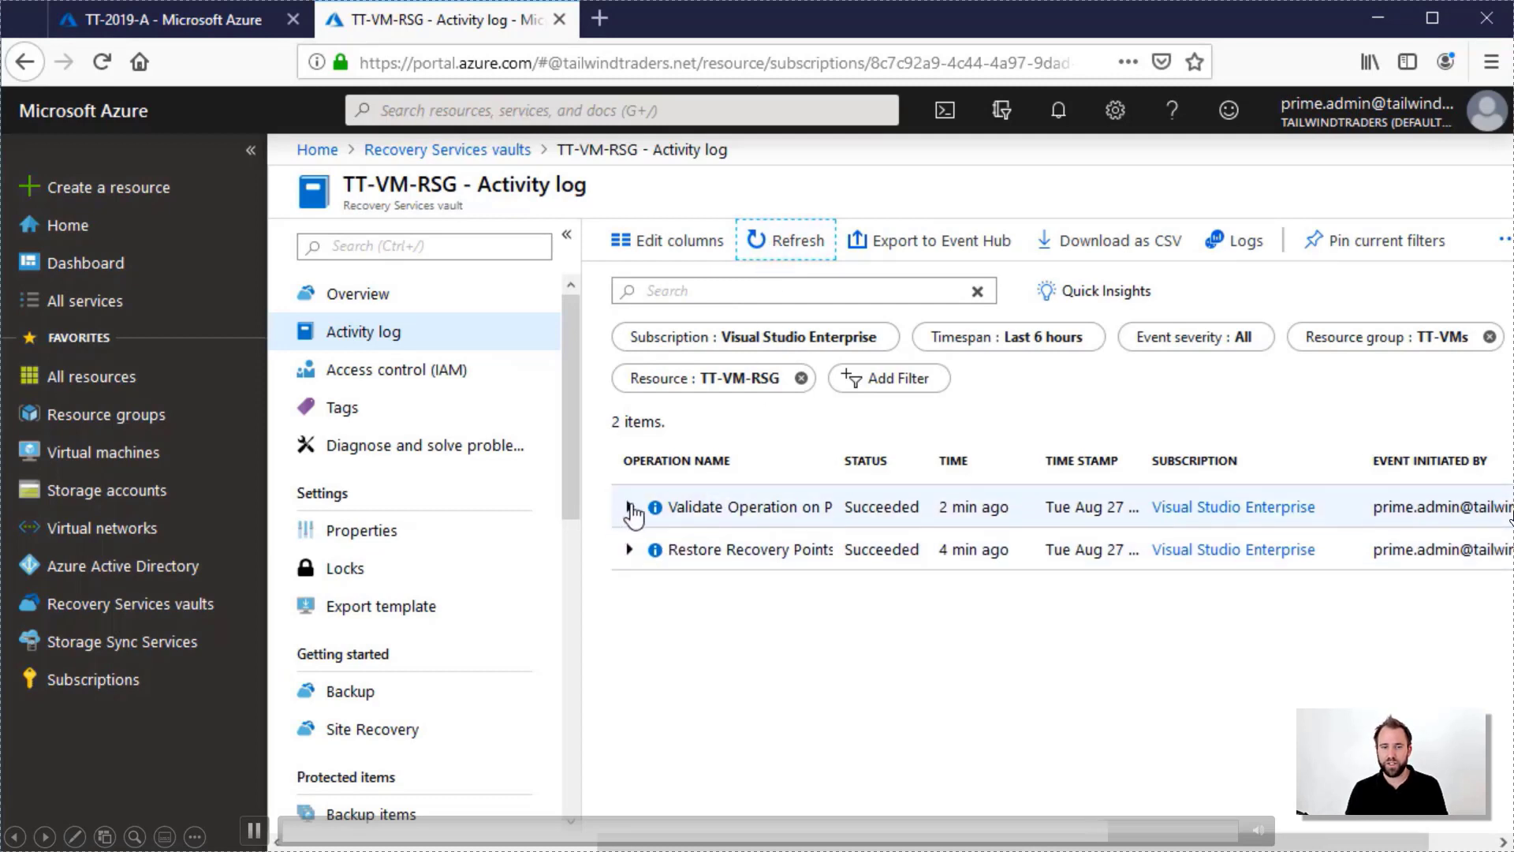
left_click(630, 507)
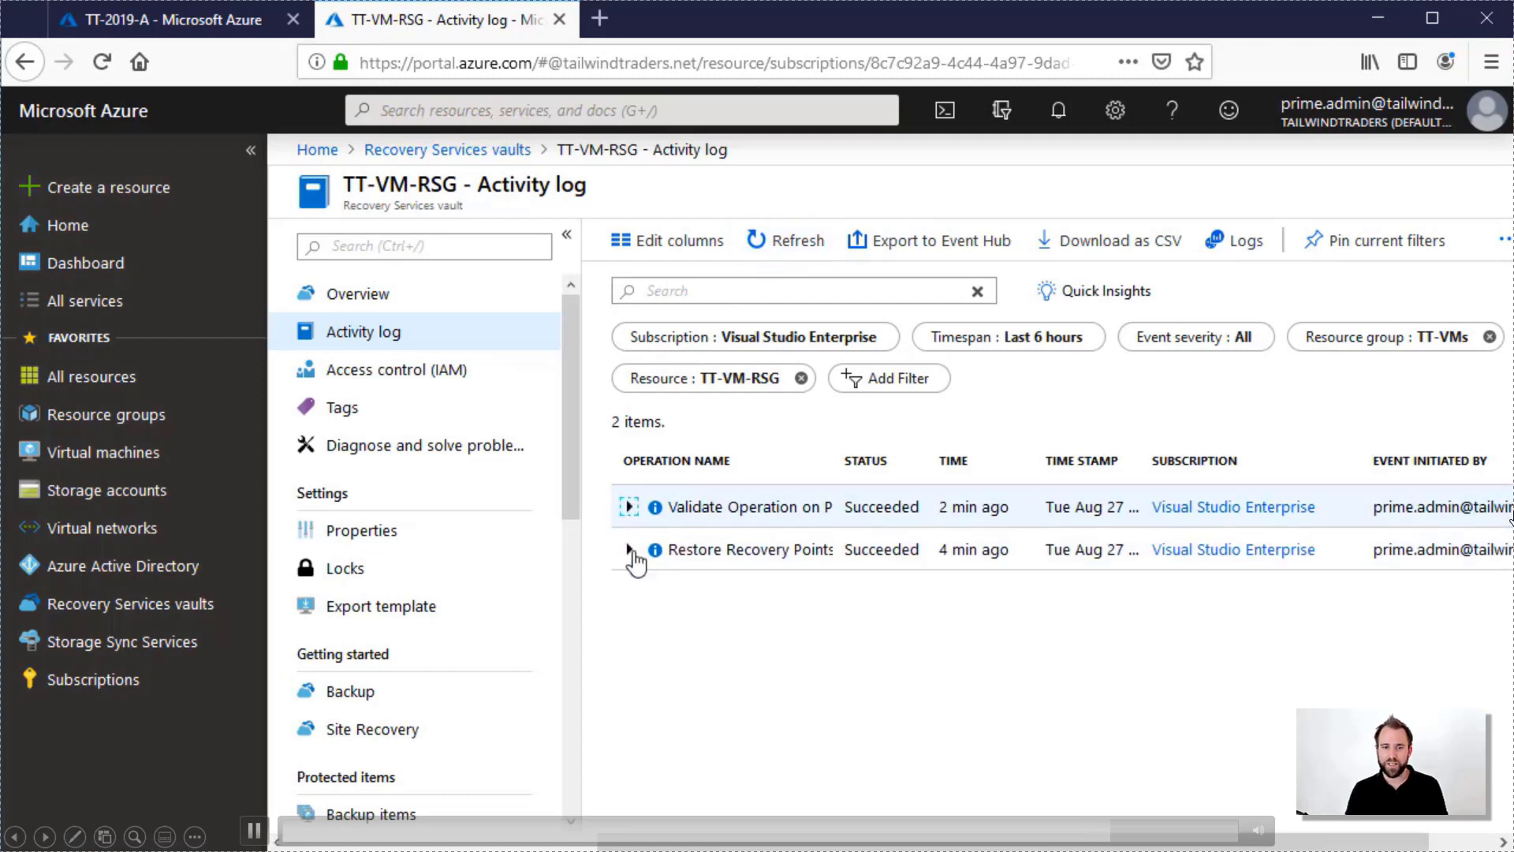
left_click(767, 247)
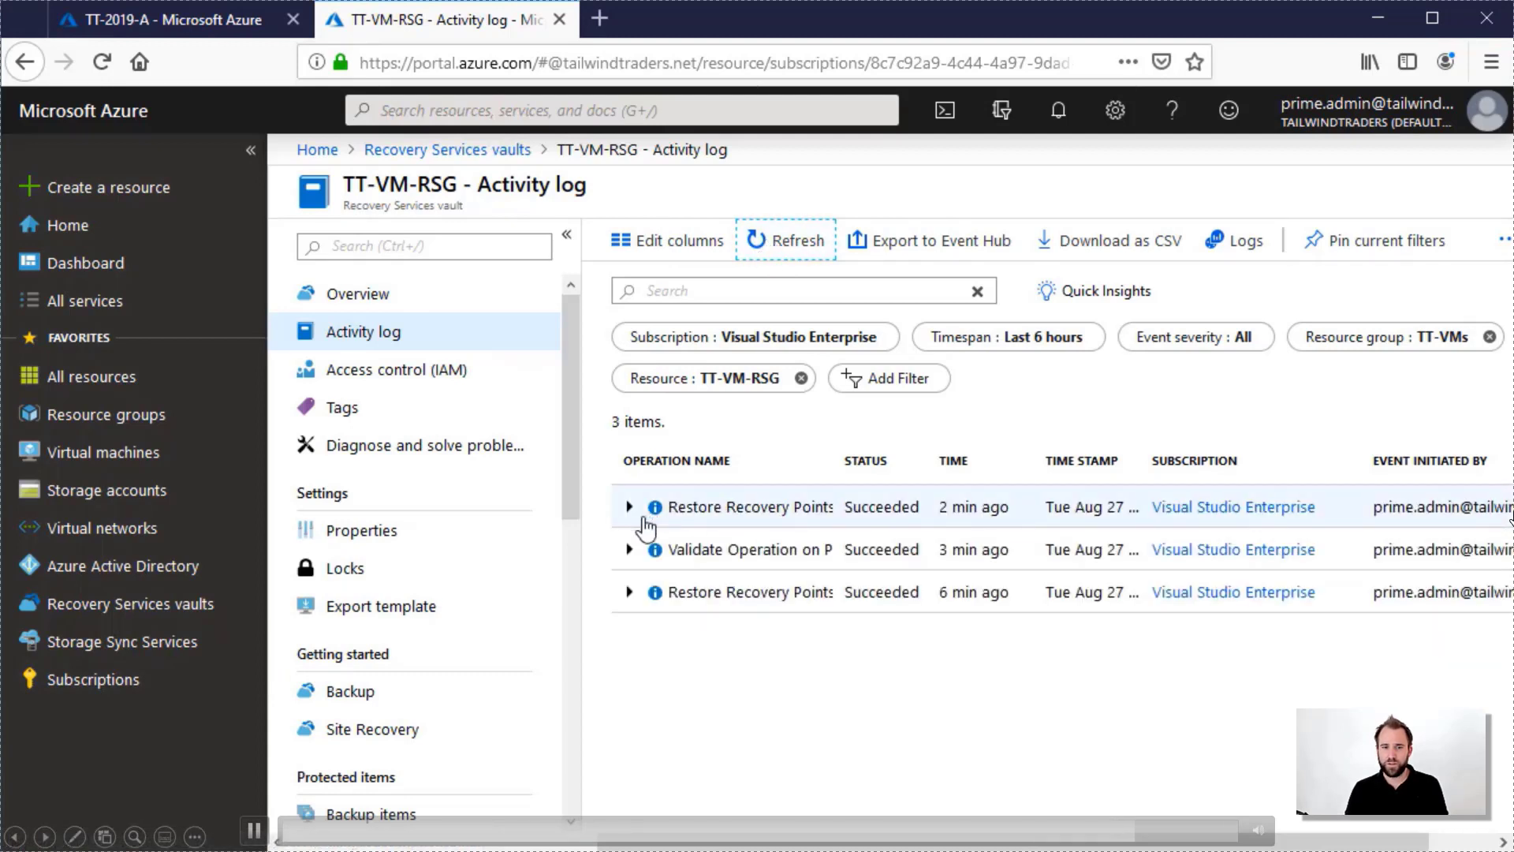
left_click(628, 511)
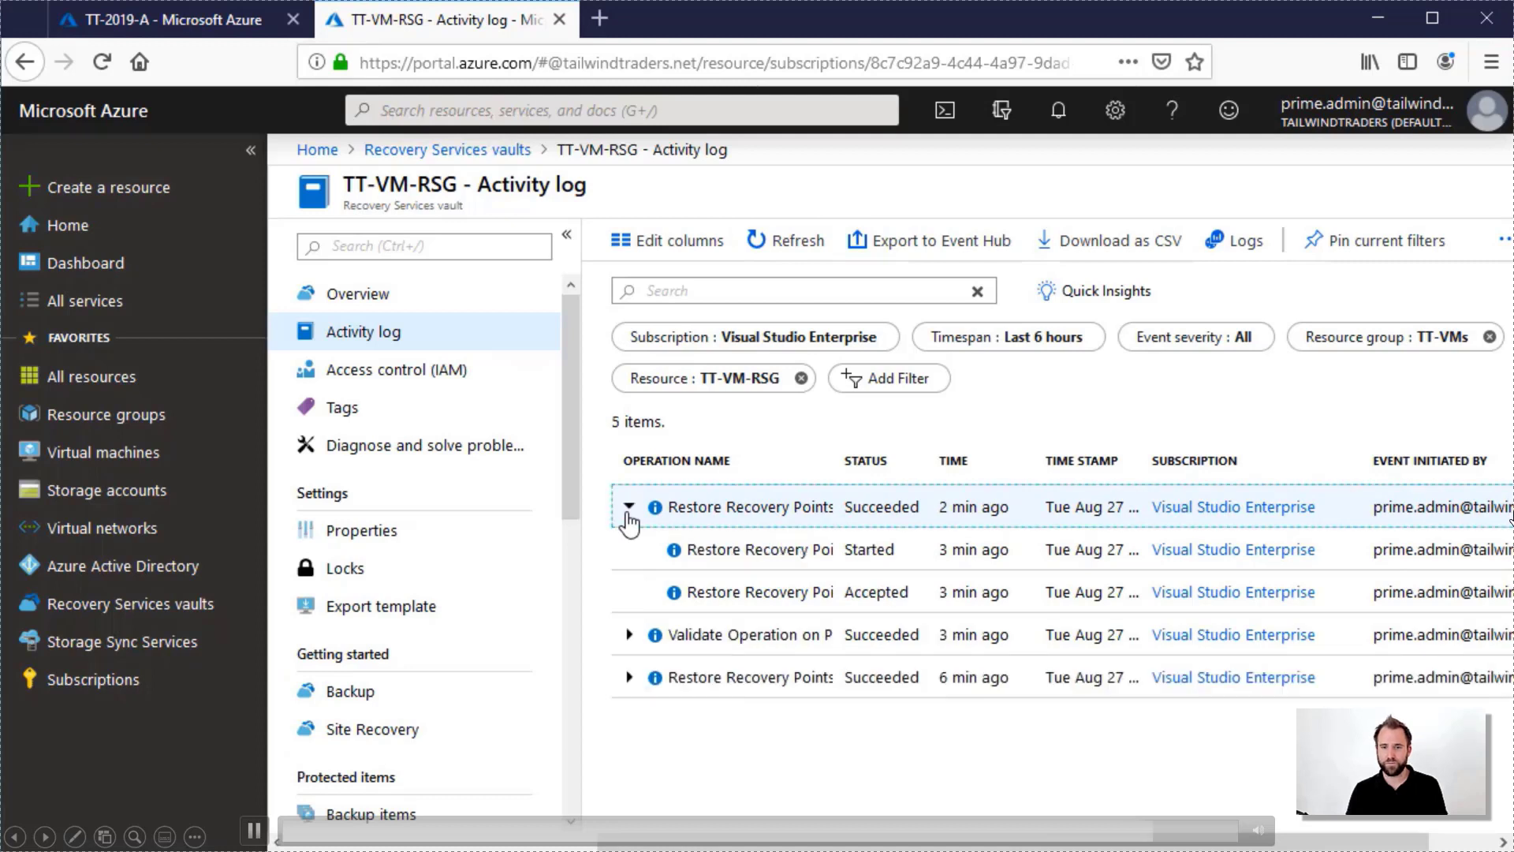
left_click(629, 509)
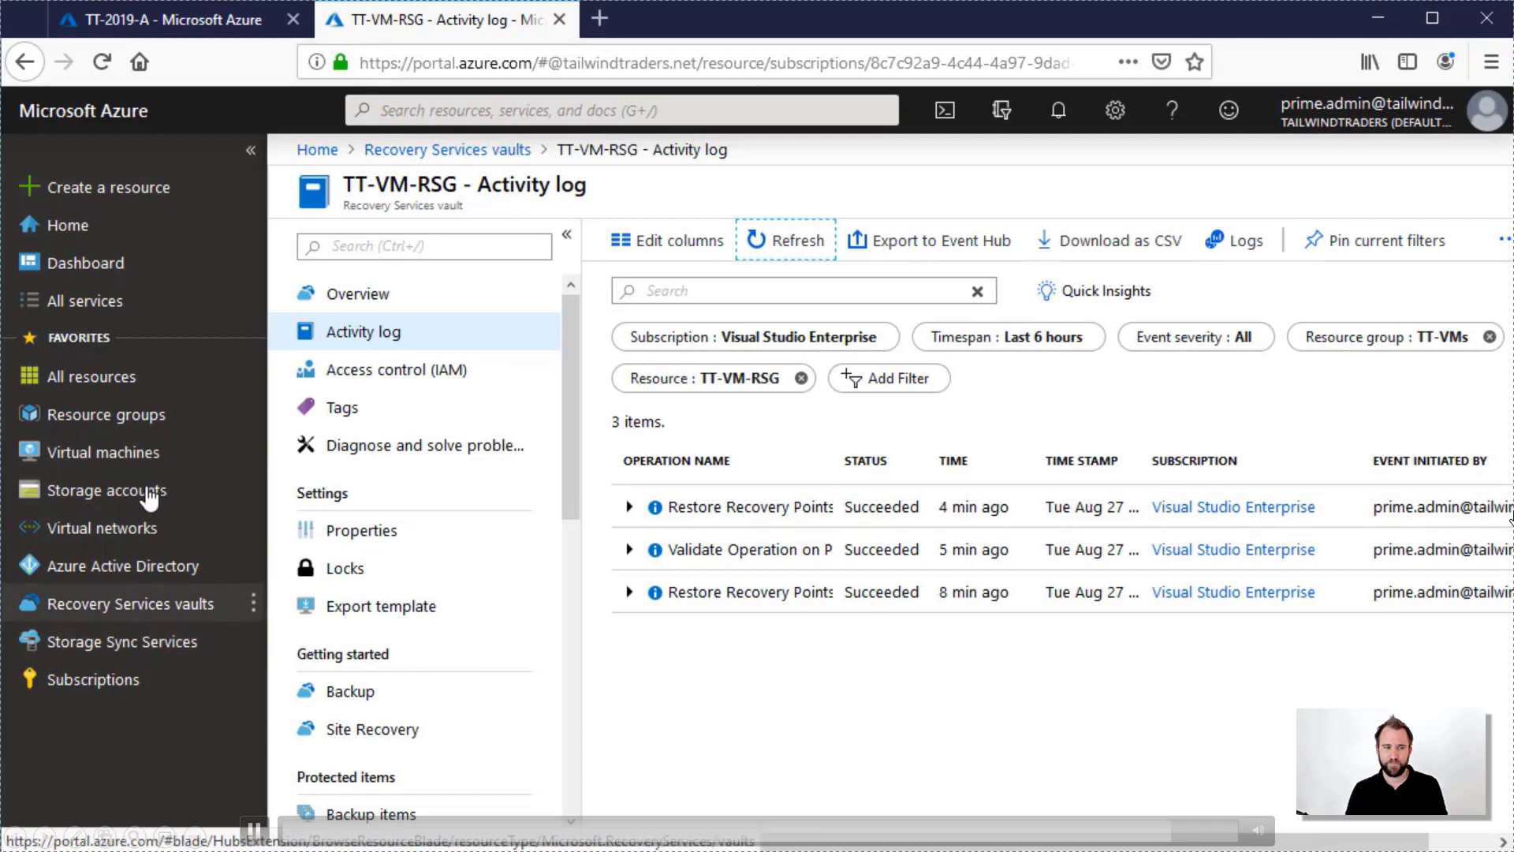
Find TT-UBU-RESTORE among the virtual machines and open its overview to check the restored machine
left_click(129, 461)
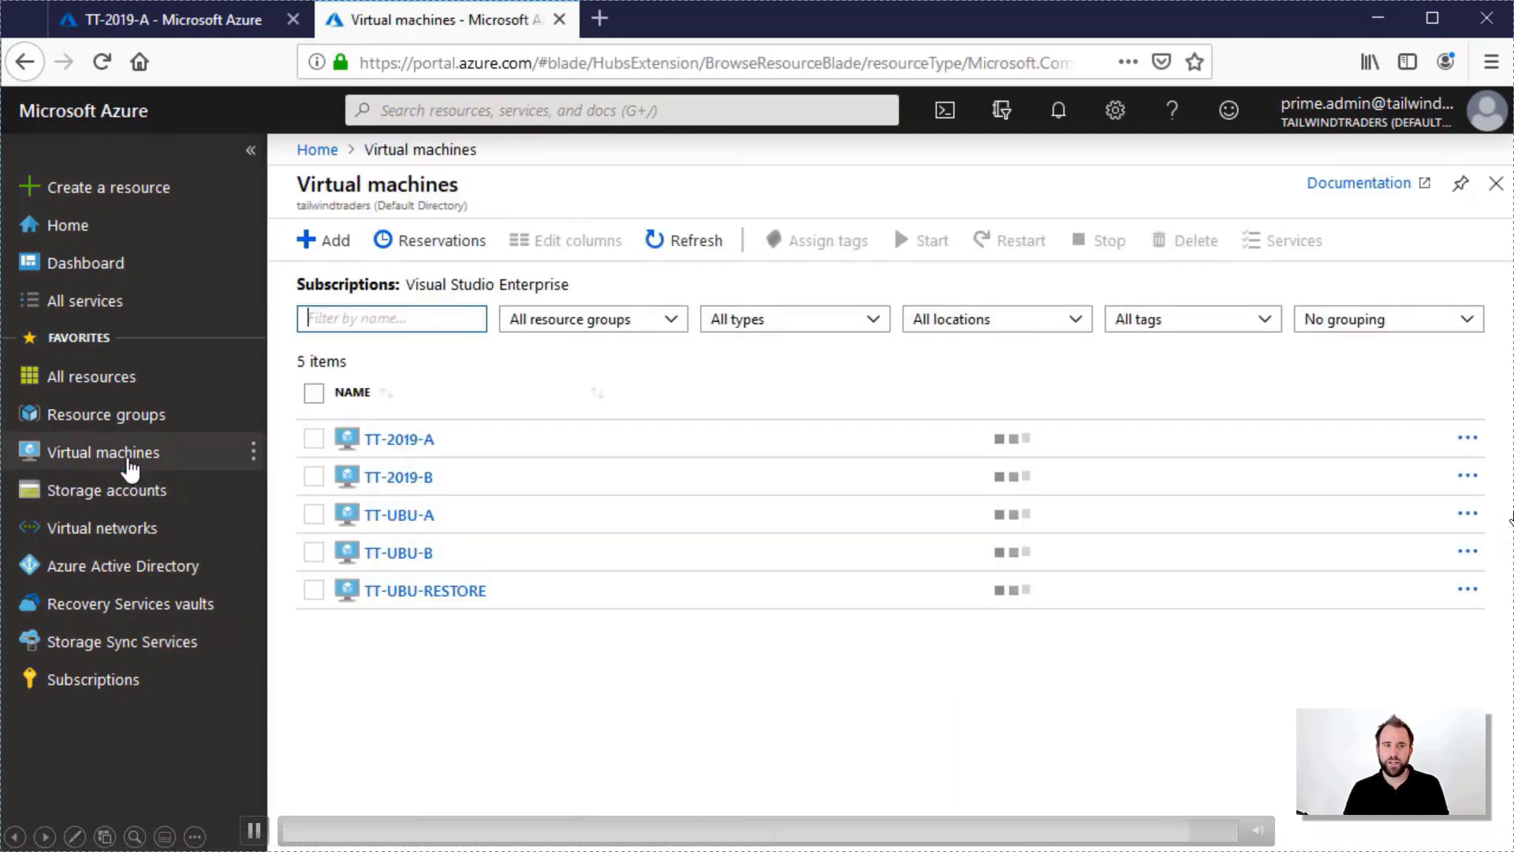
left_click(425, 593)
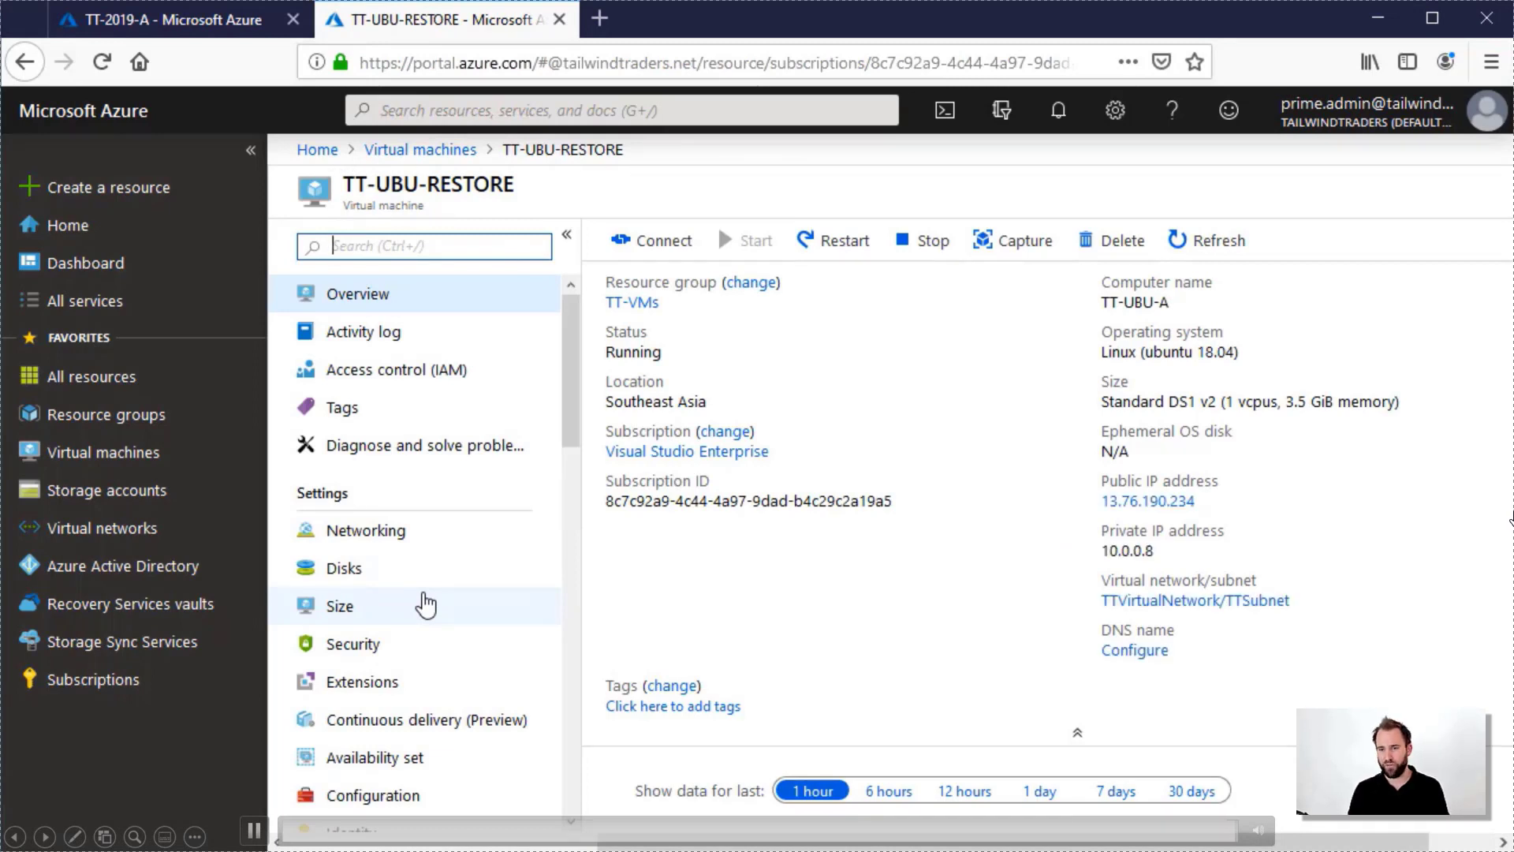
key("Tab")
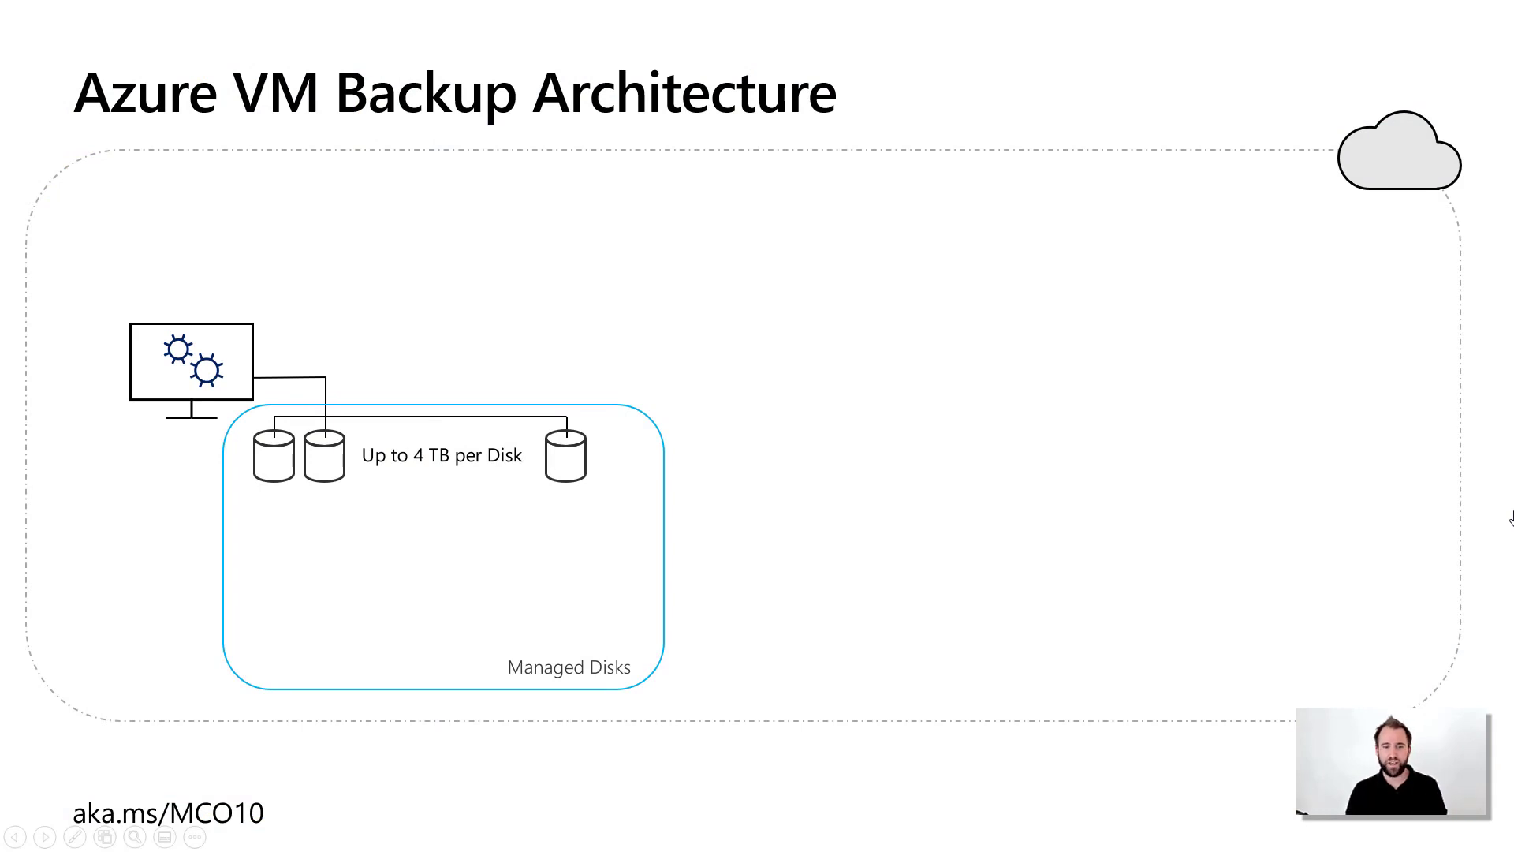
key("Right")
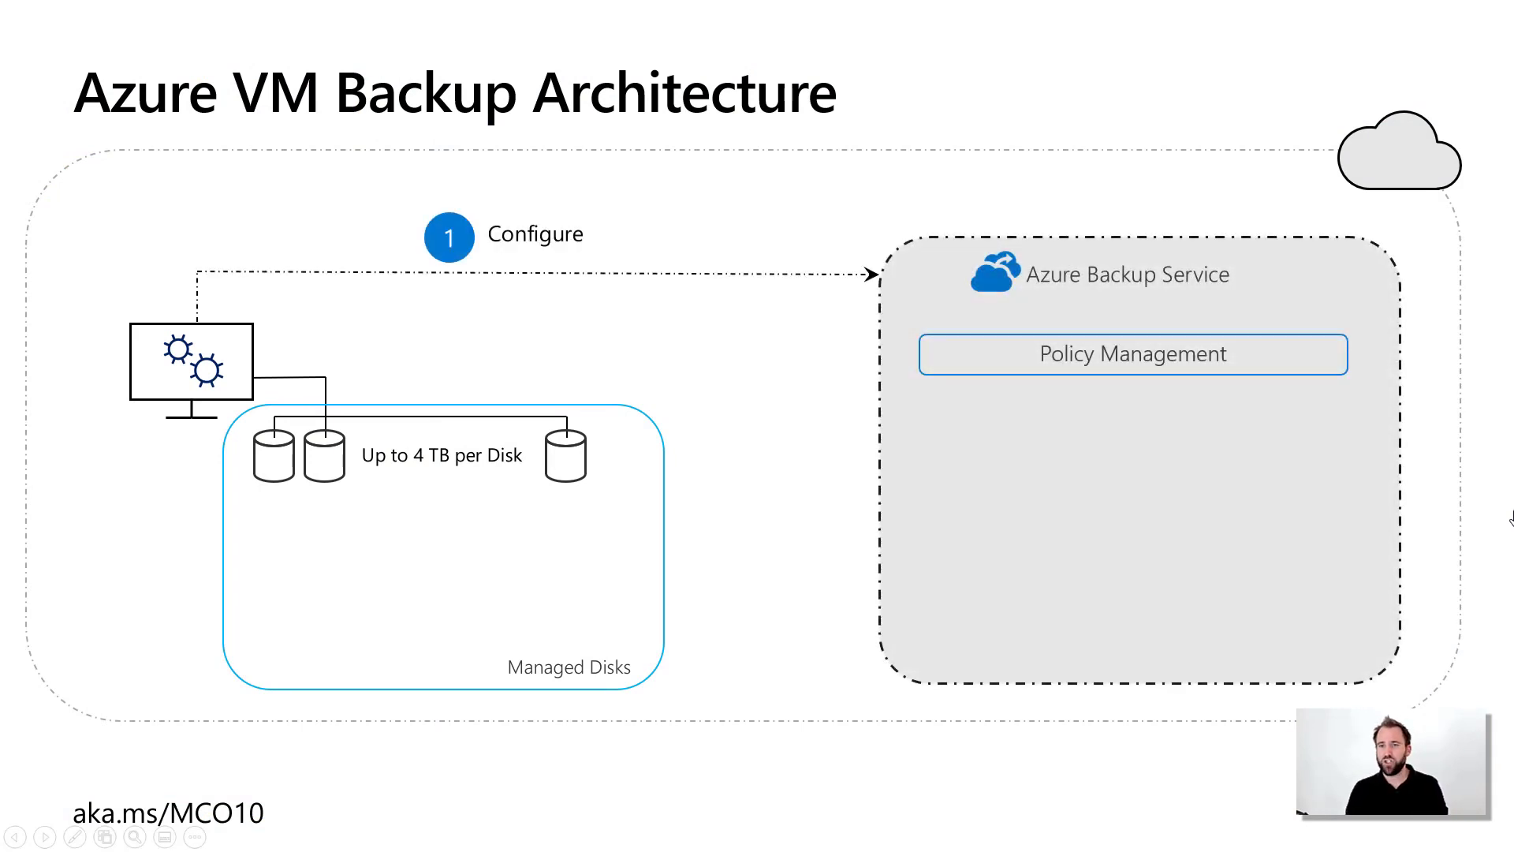
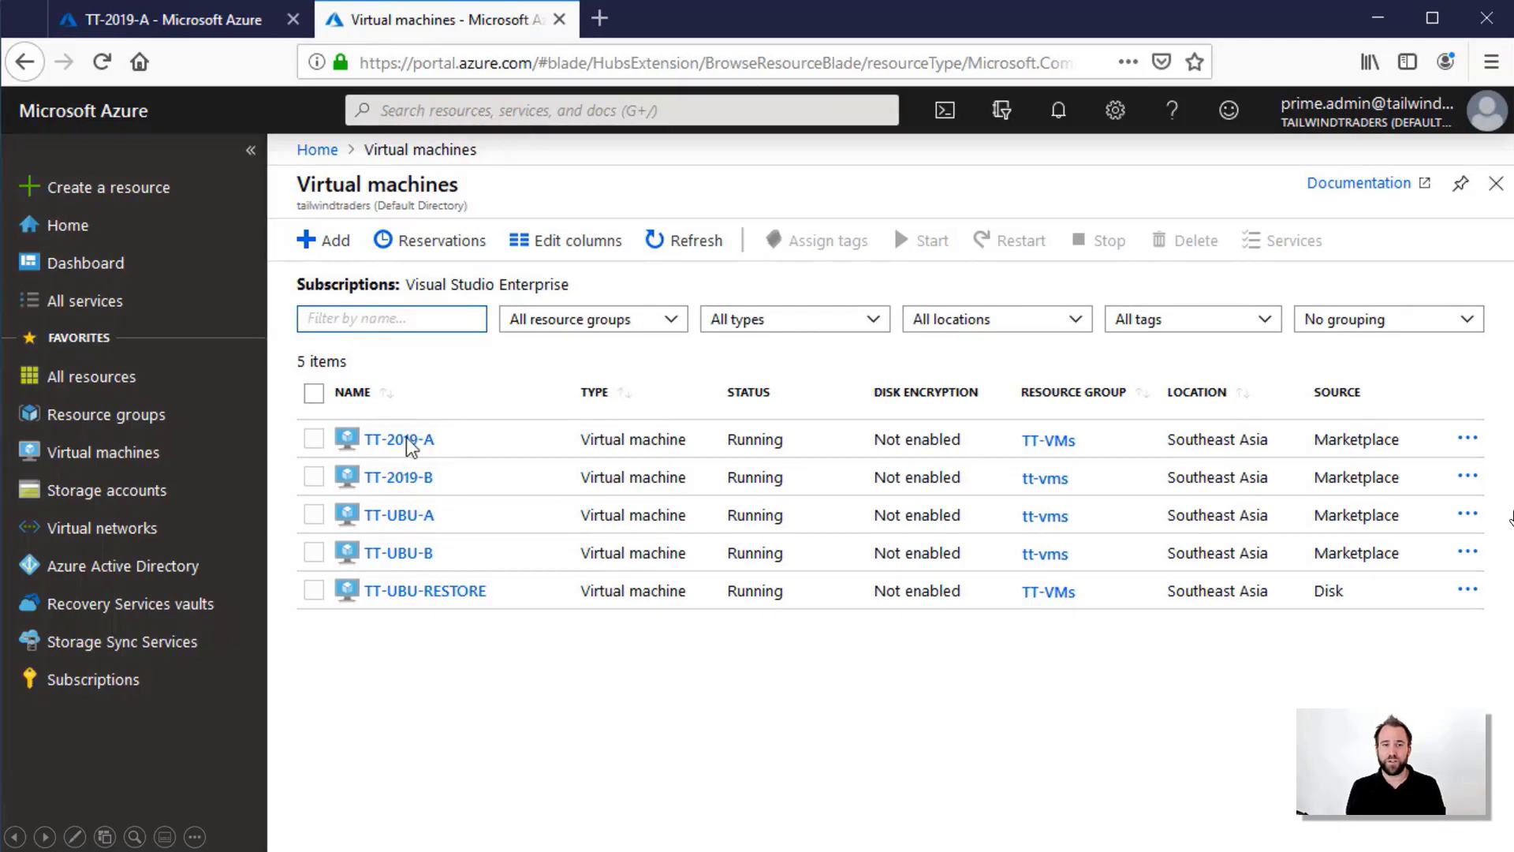
Enable Update Management for the TT-2019-A virtual machine only, keeping the preset Log Analytics workspace and Automation account
left_click(405, 439)
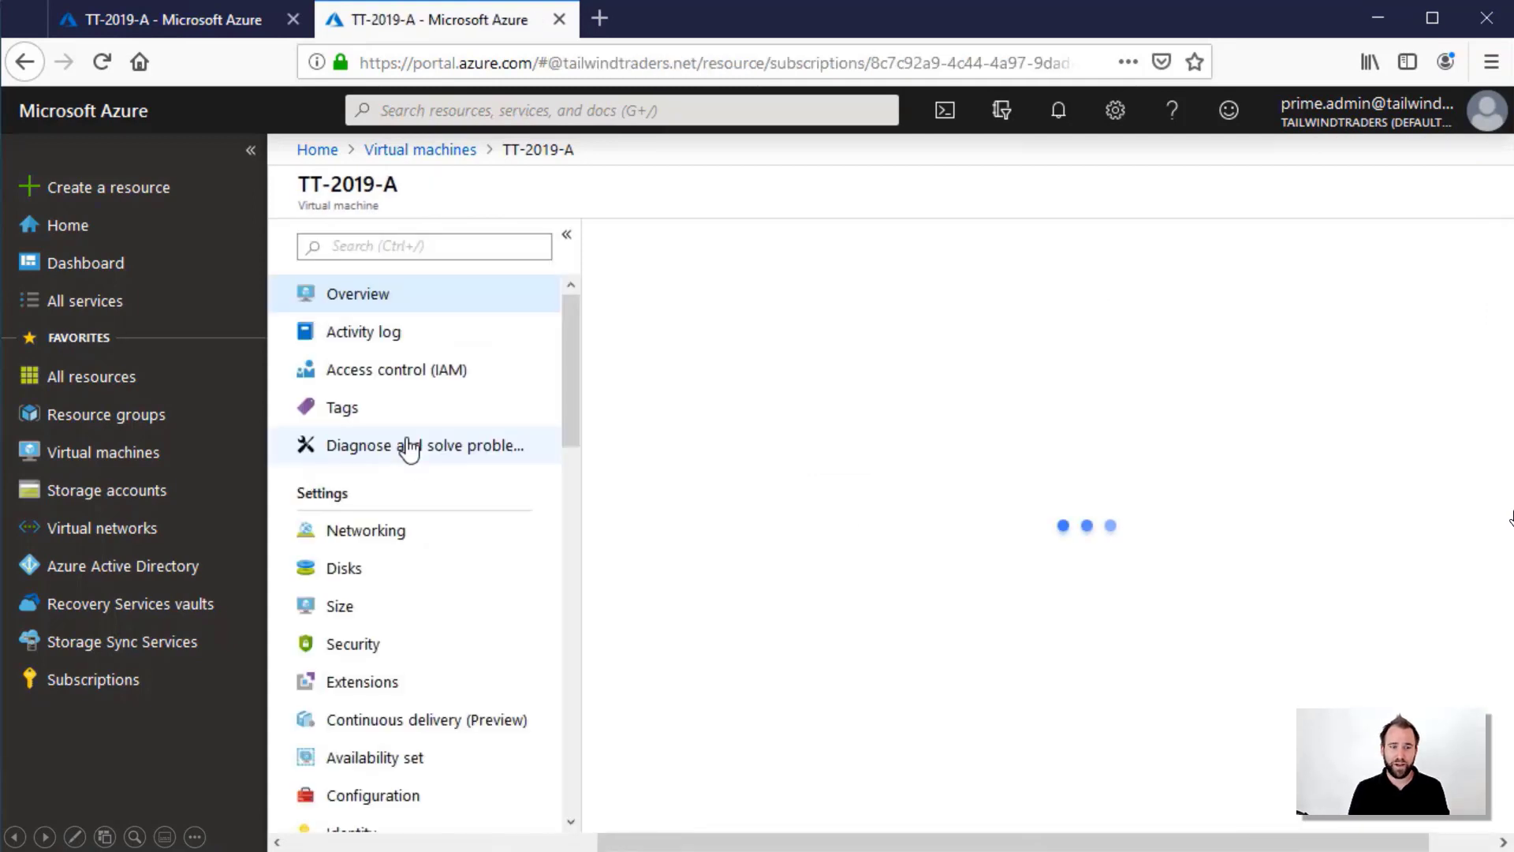
scroll(422, 532, "down", 5)
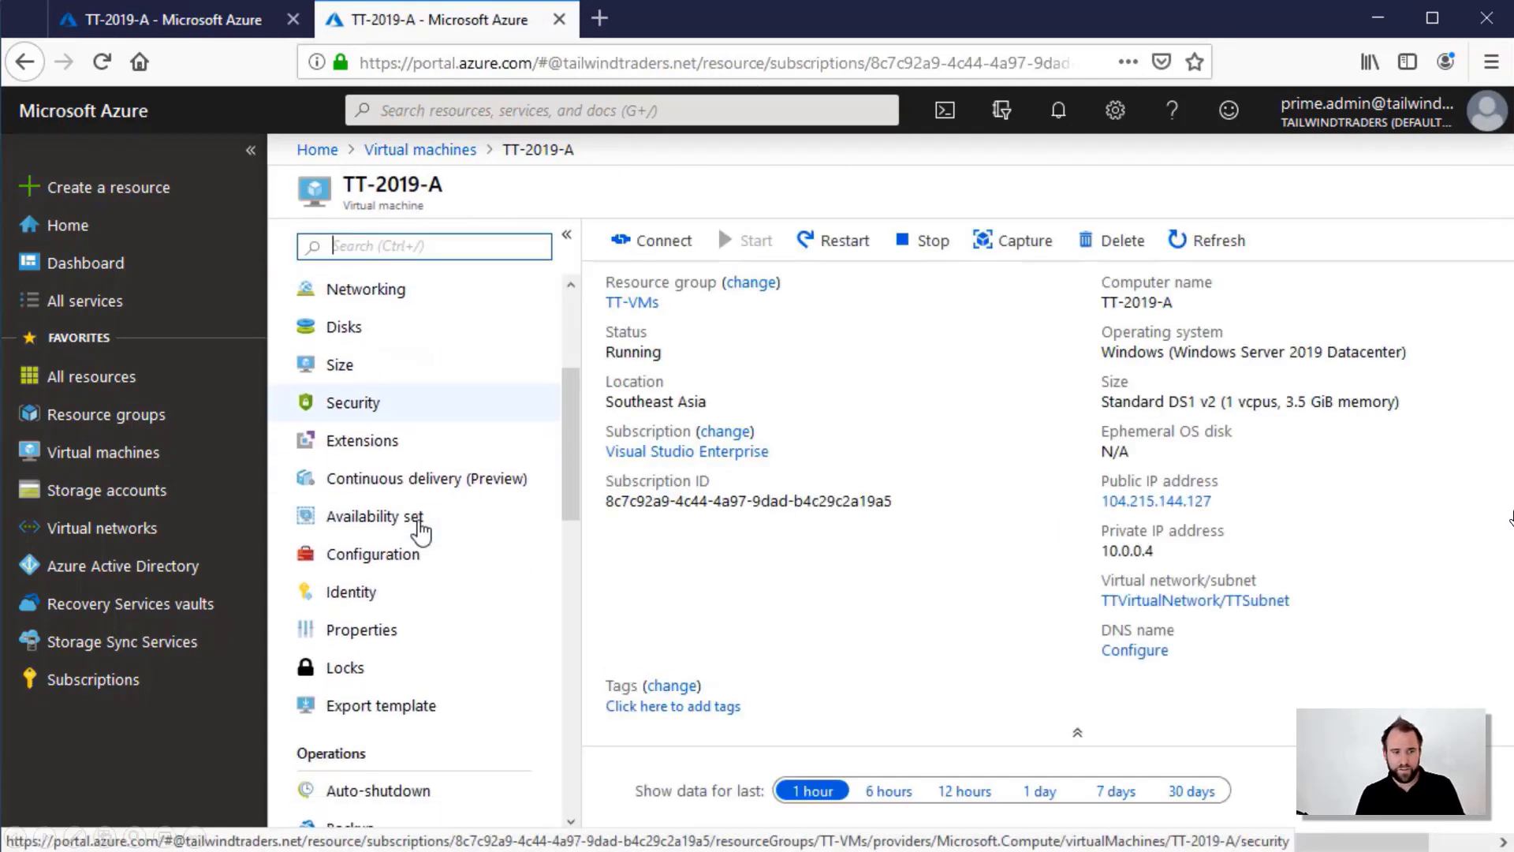
scroll(422, 532, "down", 1)
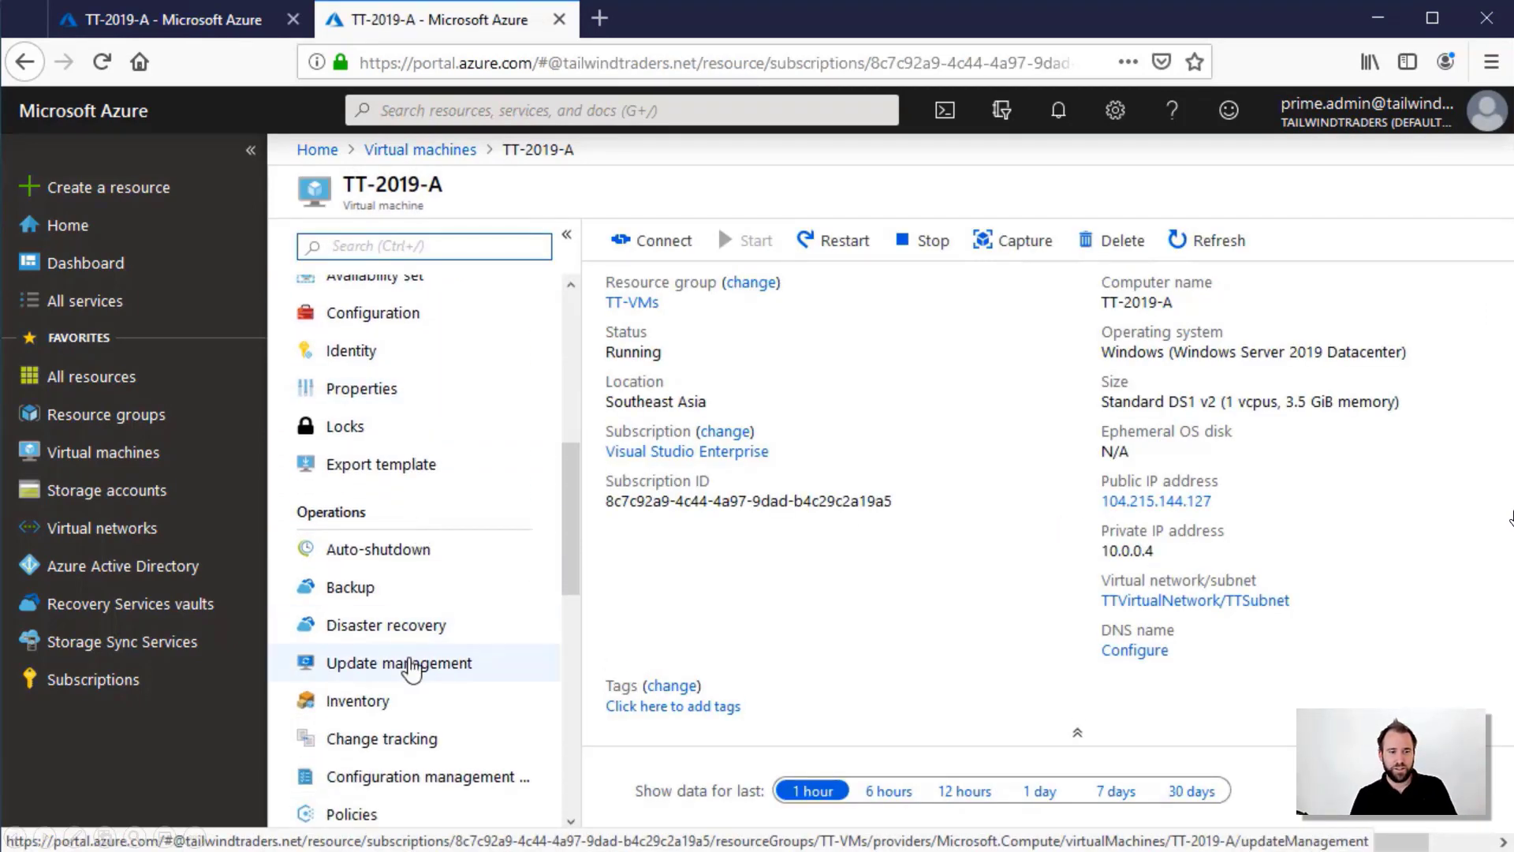
left_click(411, 665)
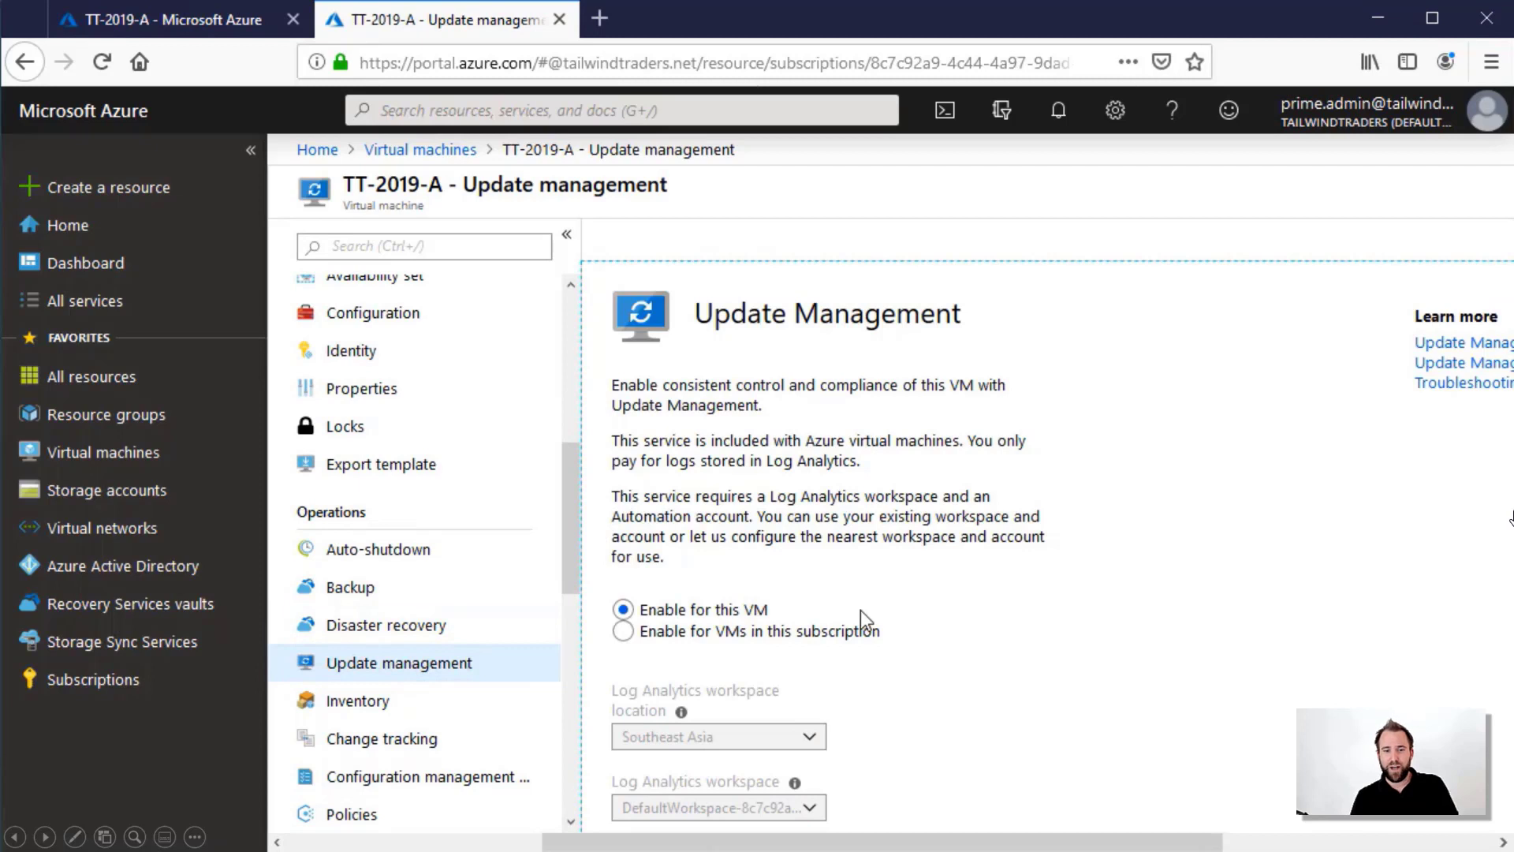
scroll(859, 609, "down", 2)
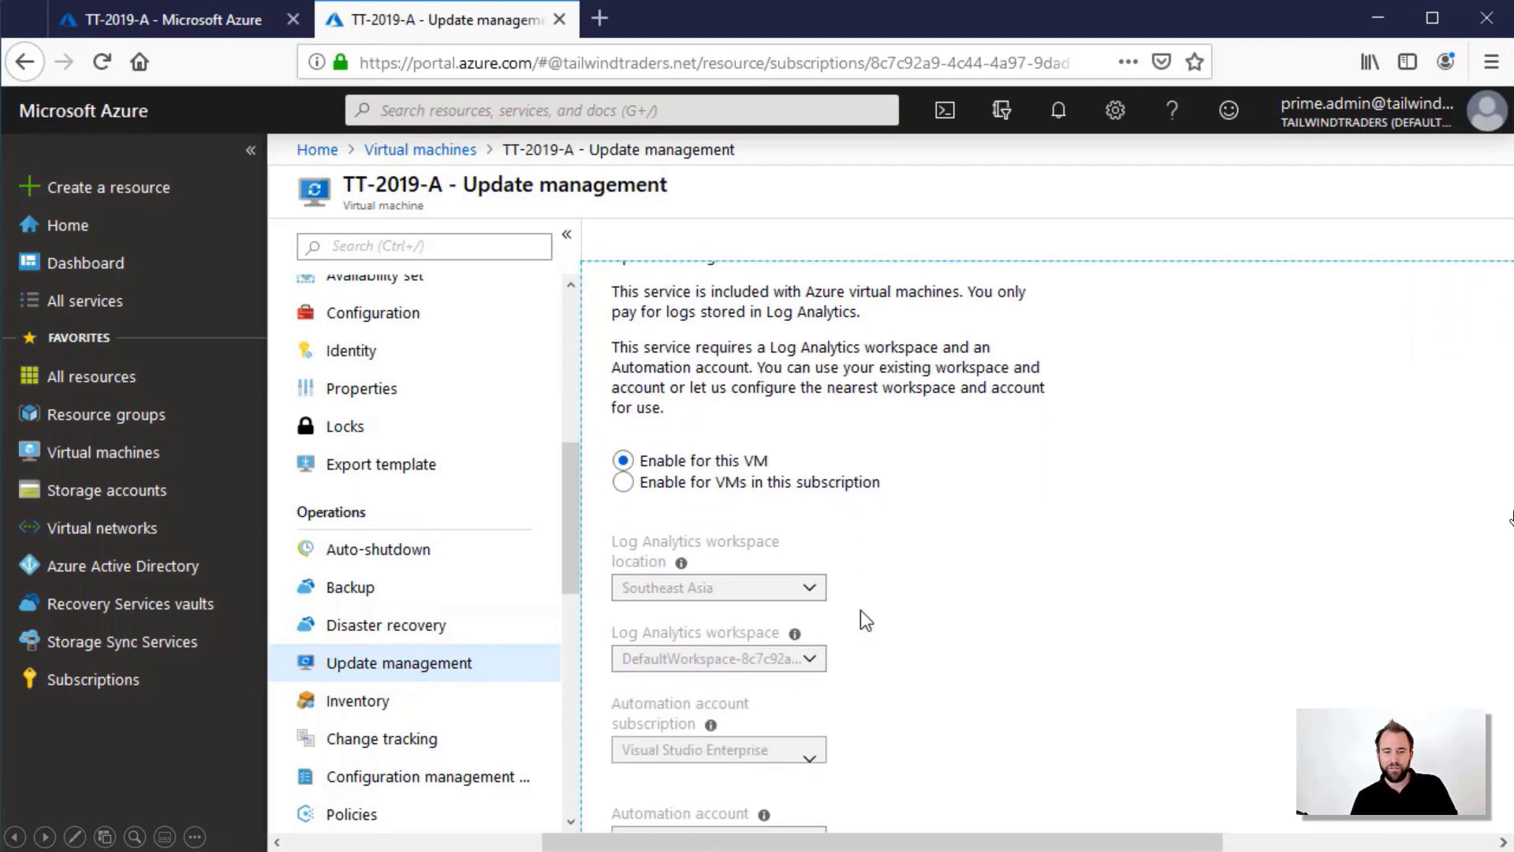
scroll(861, 612, "down", 2)
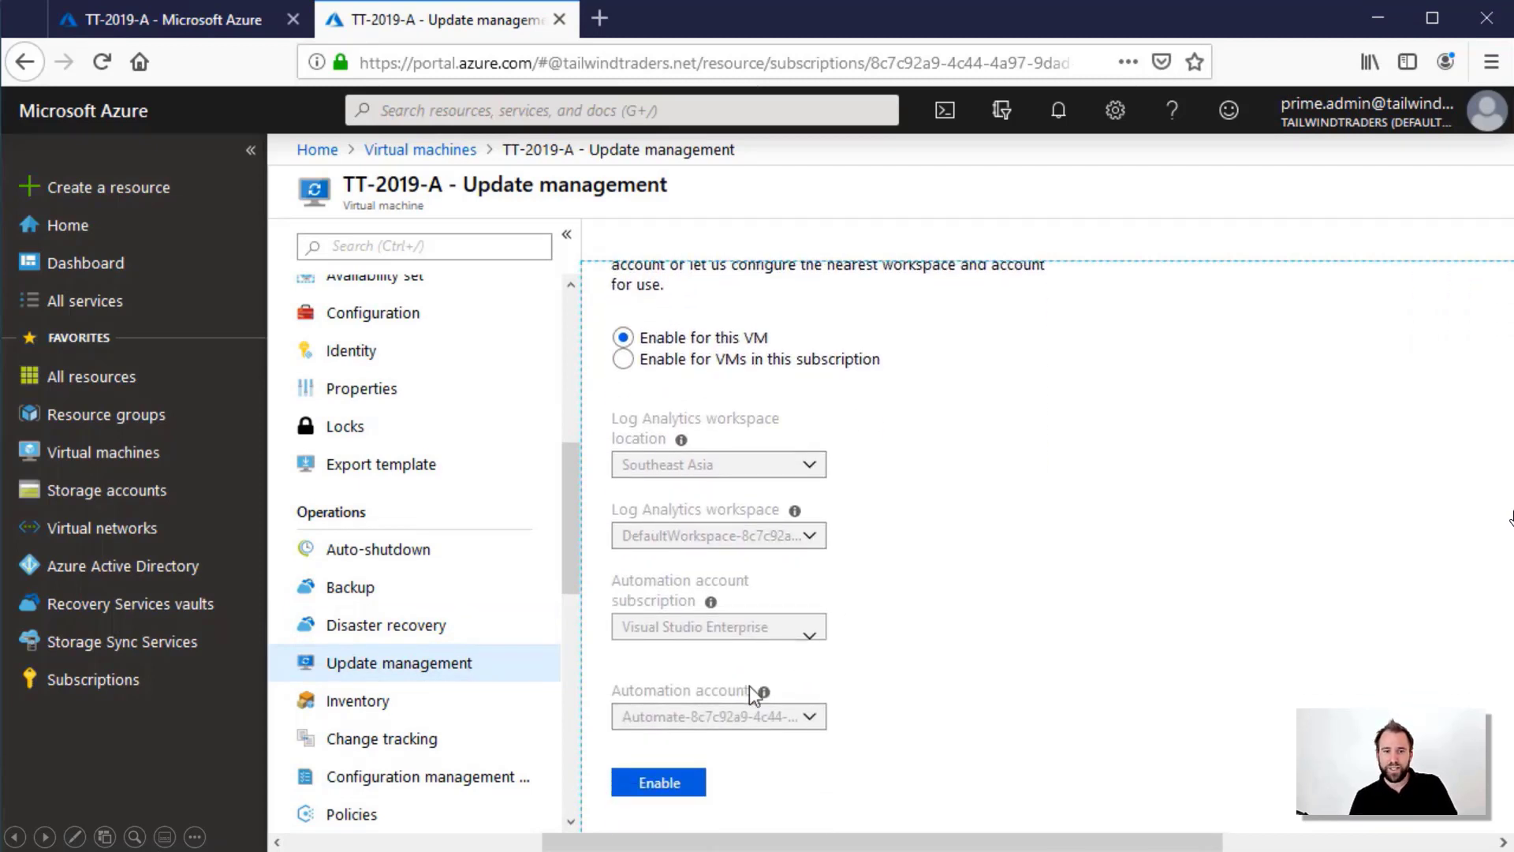
left_click(667, 783)
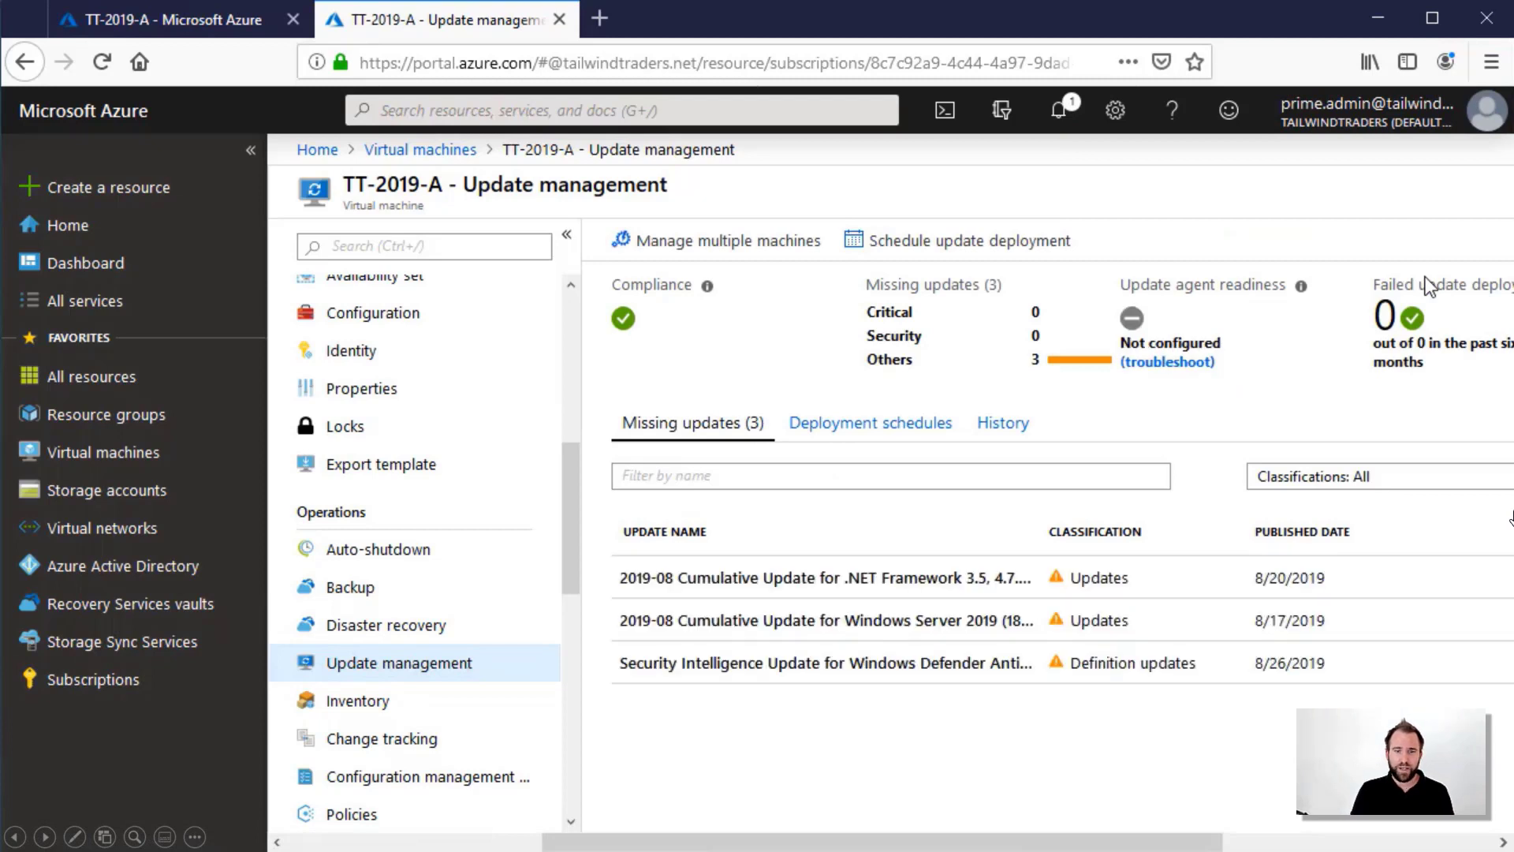
Enable Update Management for tt-2019-b, tt-ubu-a and tt-ubu-b through TT-UBU-A's subscription-wide option, leaving out tt-ubu-restore
left_click(108, 451)
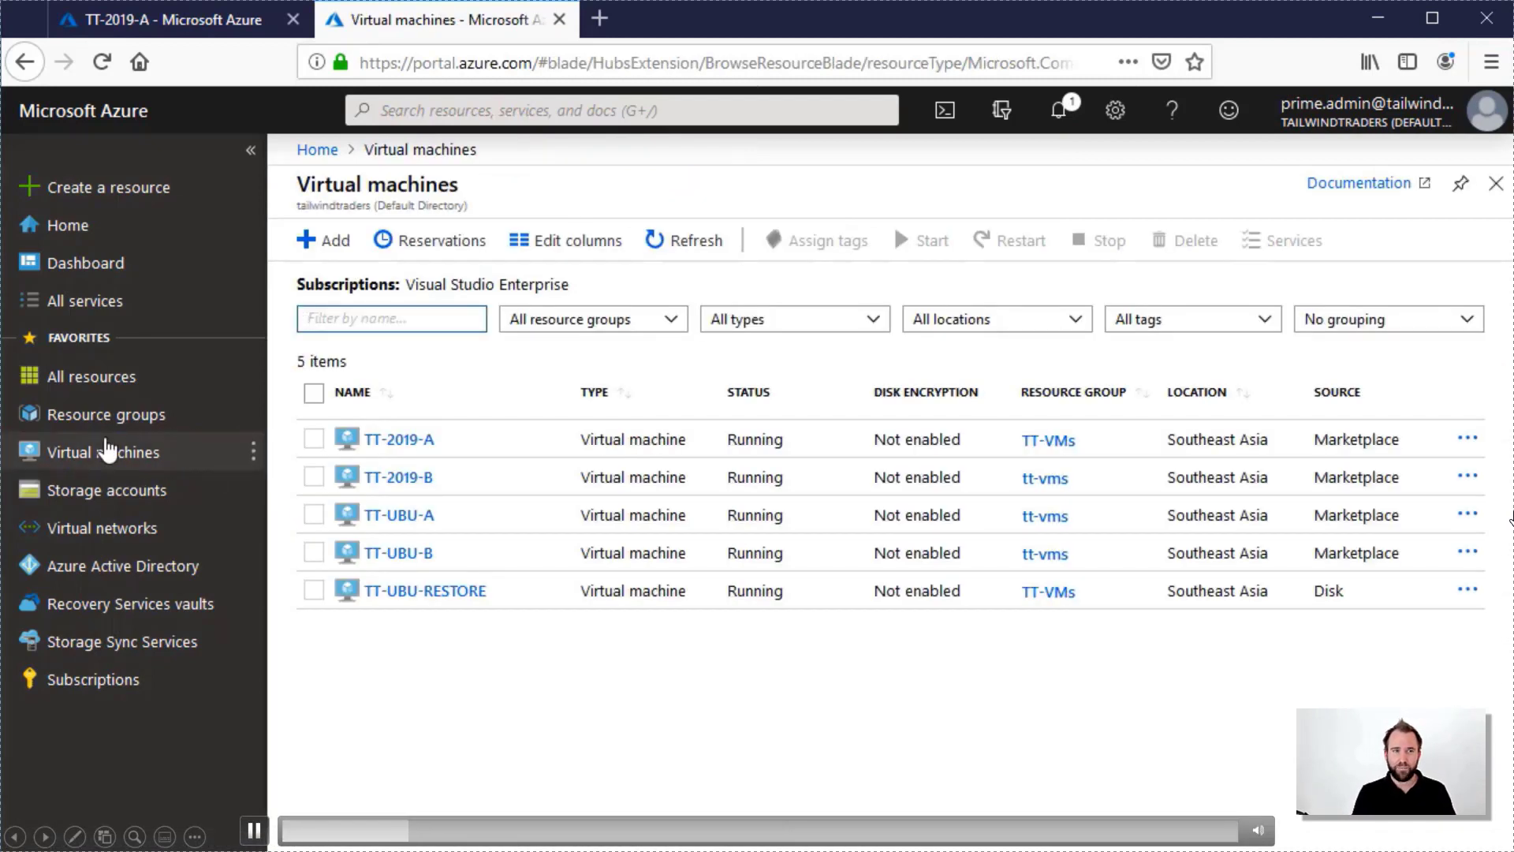
left_click(398, 515)
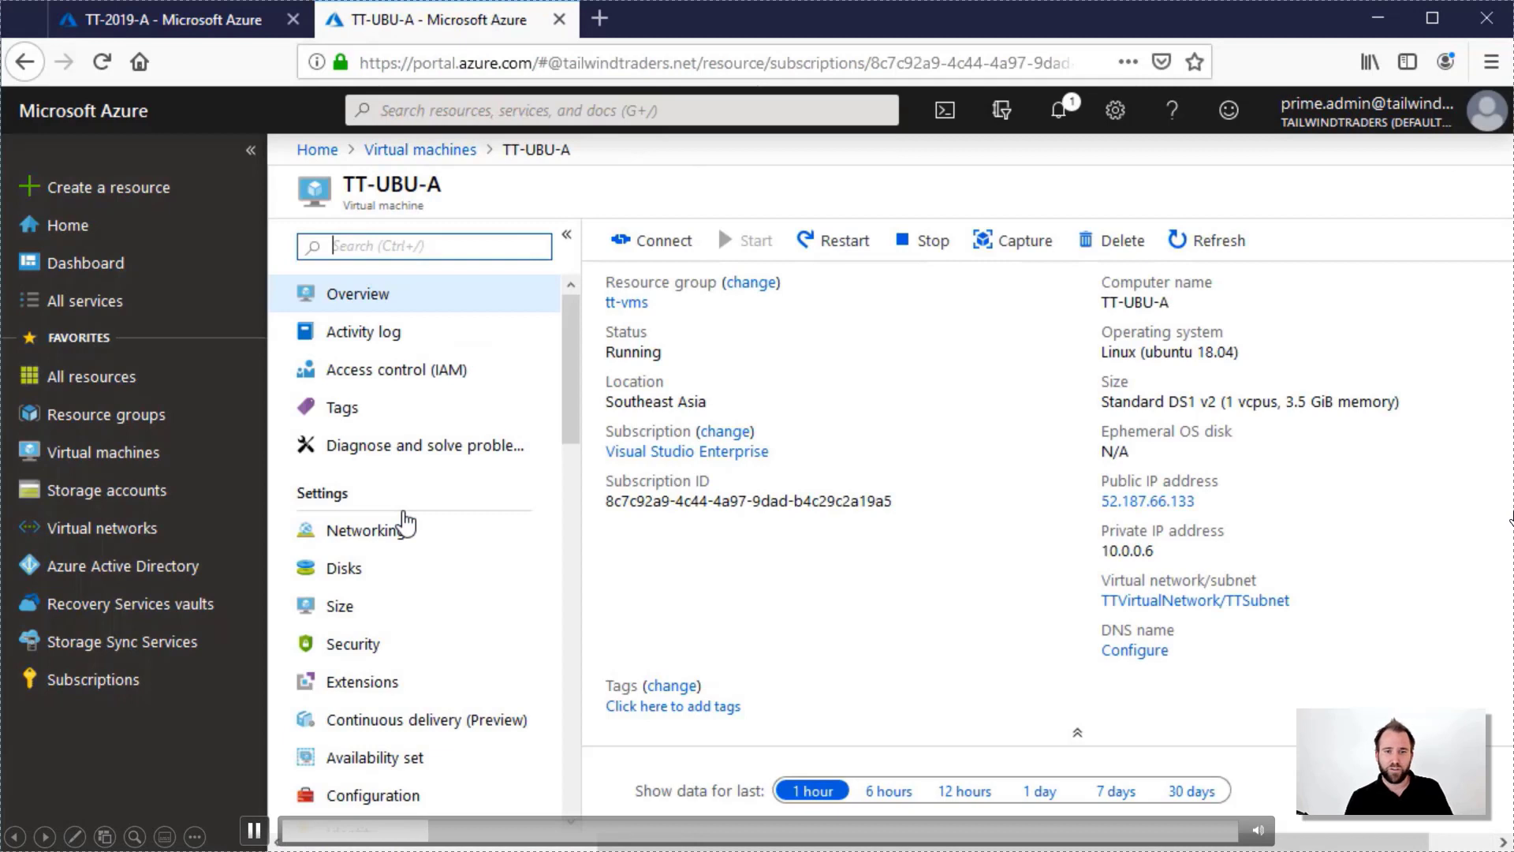
scroll(404, 517, "down", 9)
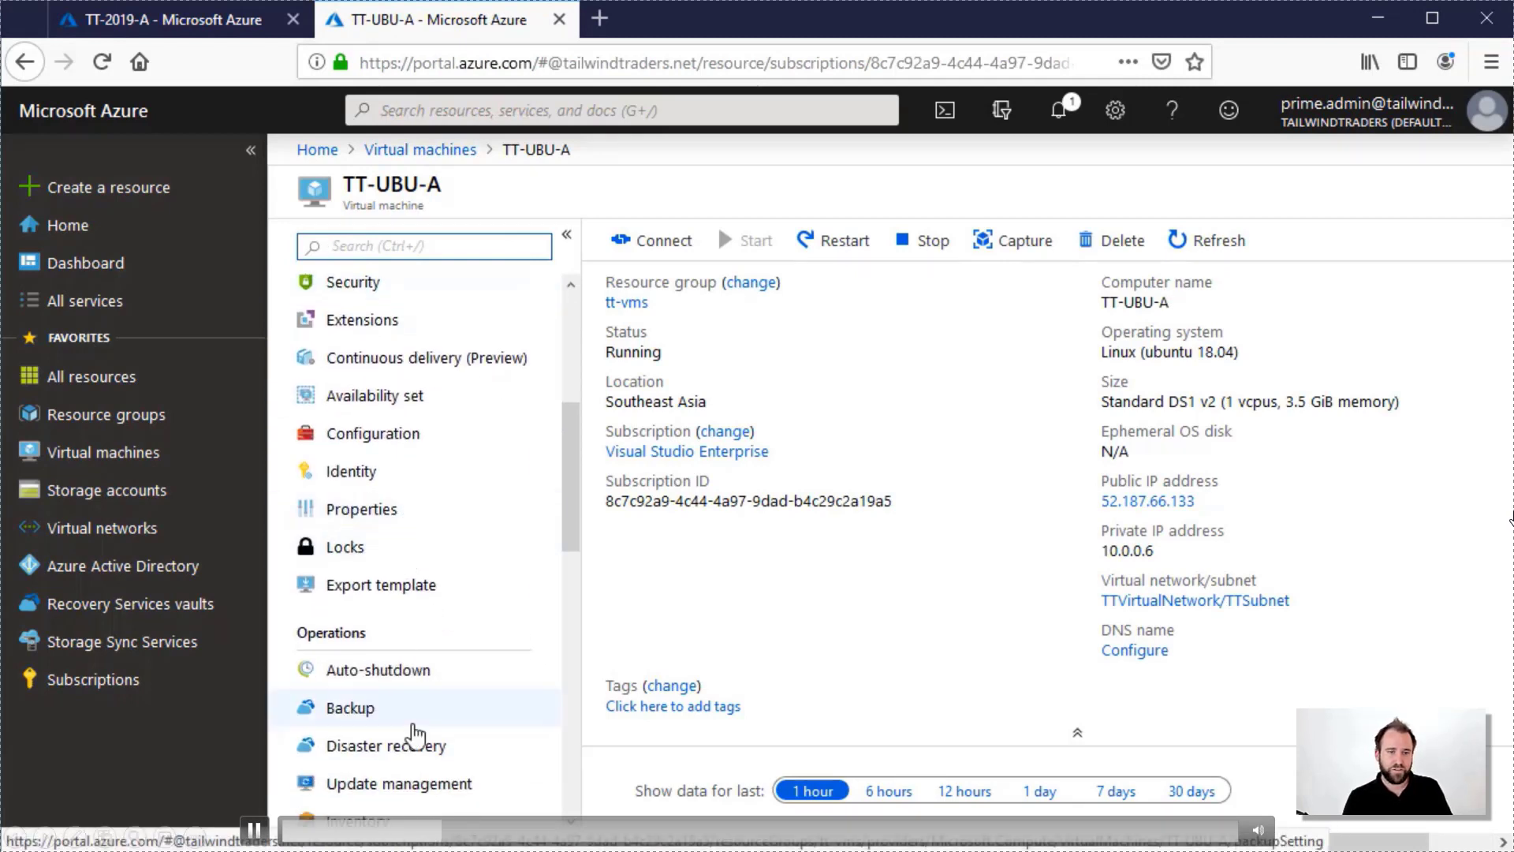
left_click(402, 783)
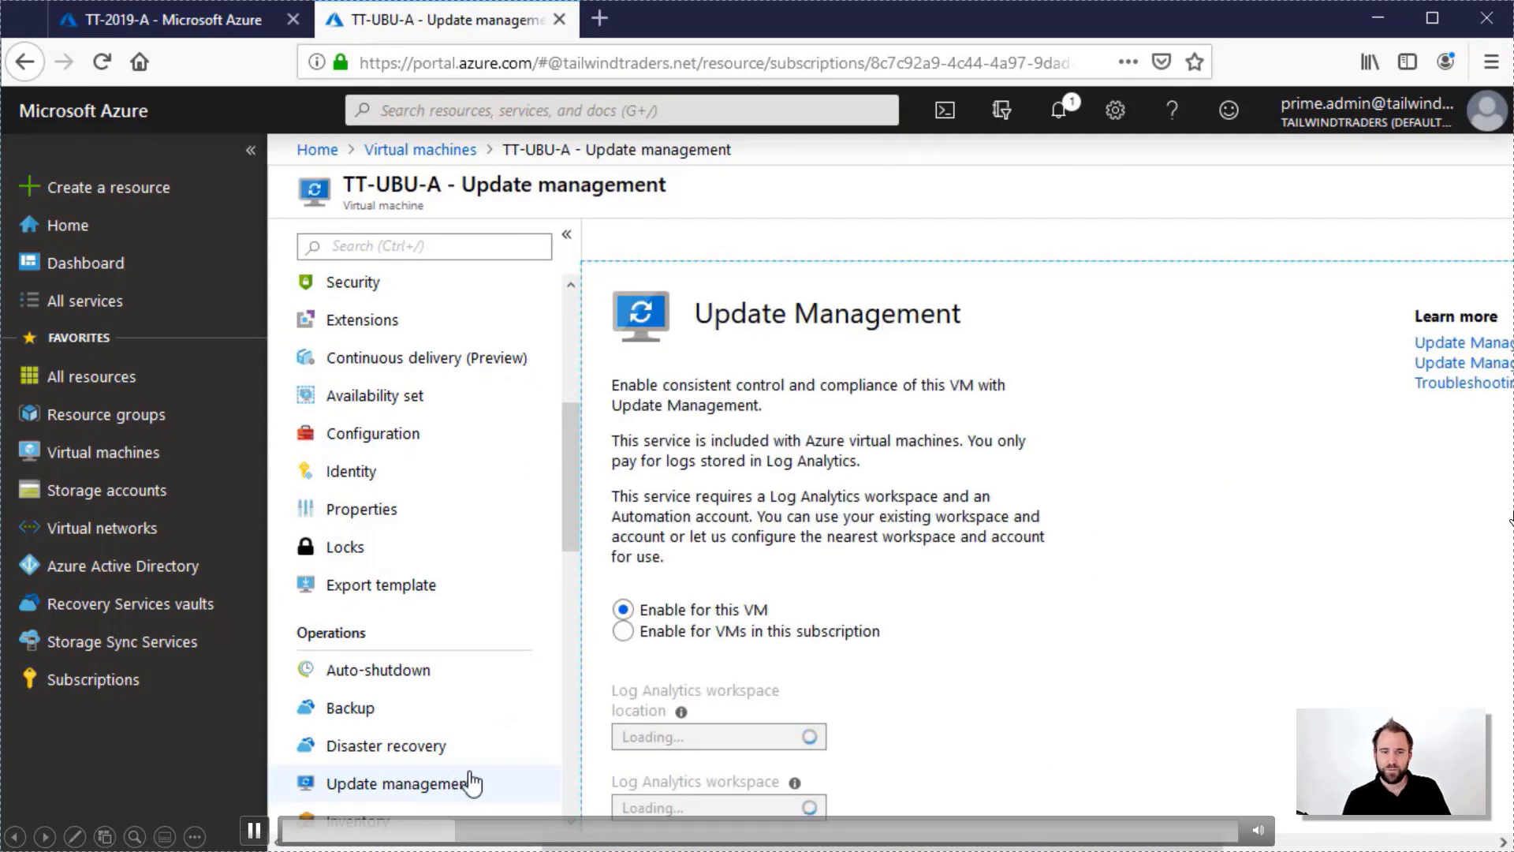
left_click(623, 633)
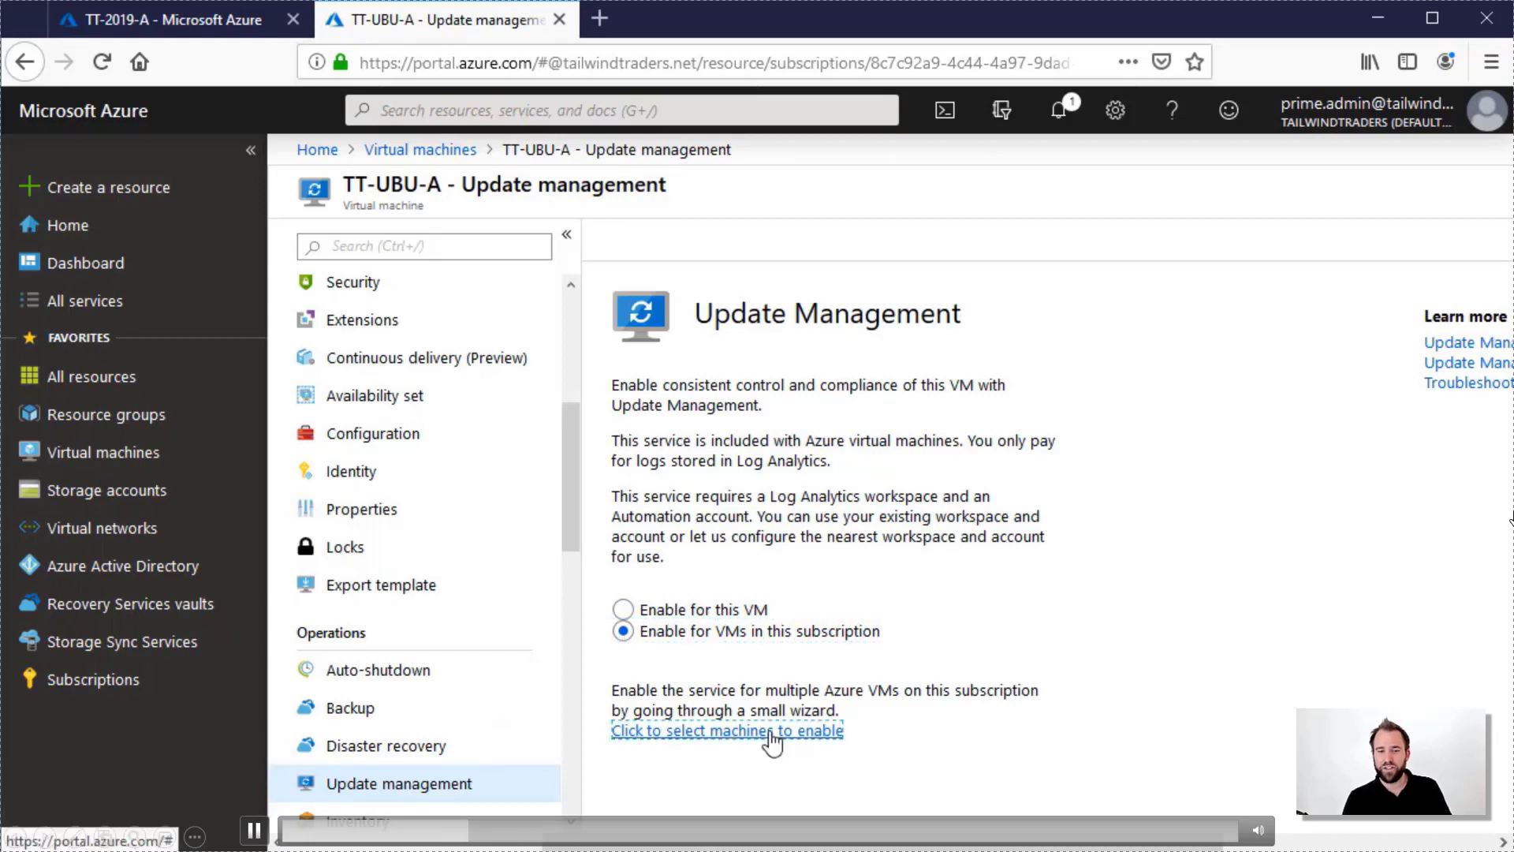
left_click(821, 731)
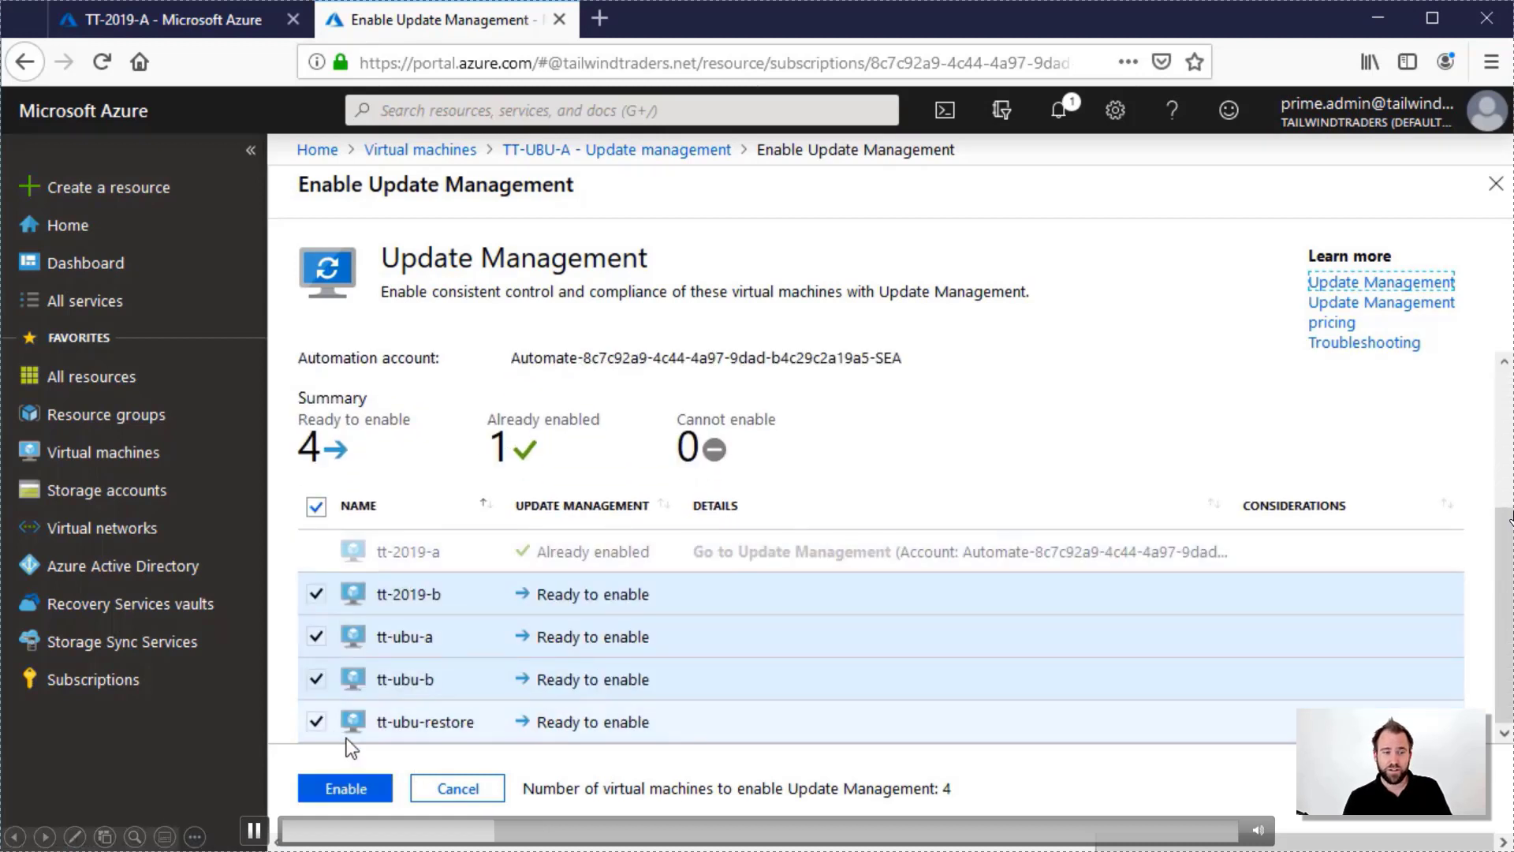
left_click(314, 727)
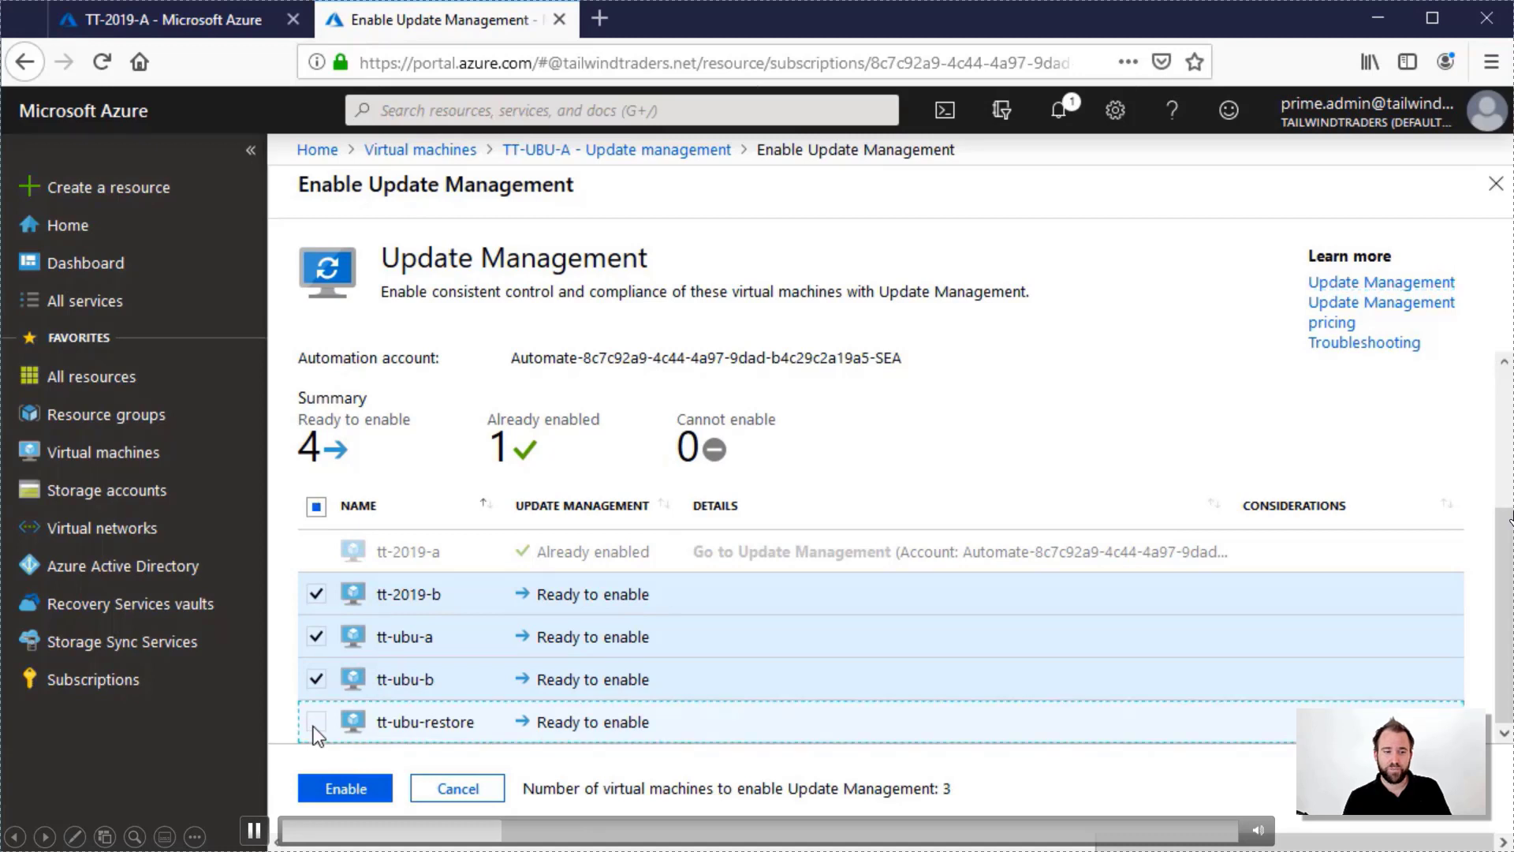
left_click(332, 788)
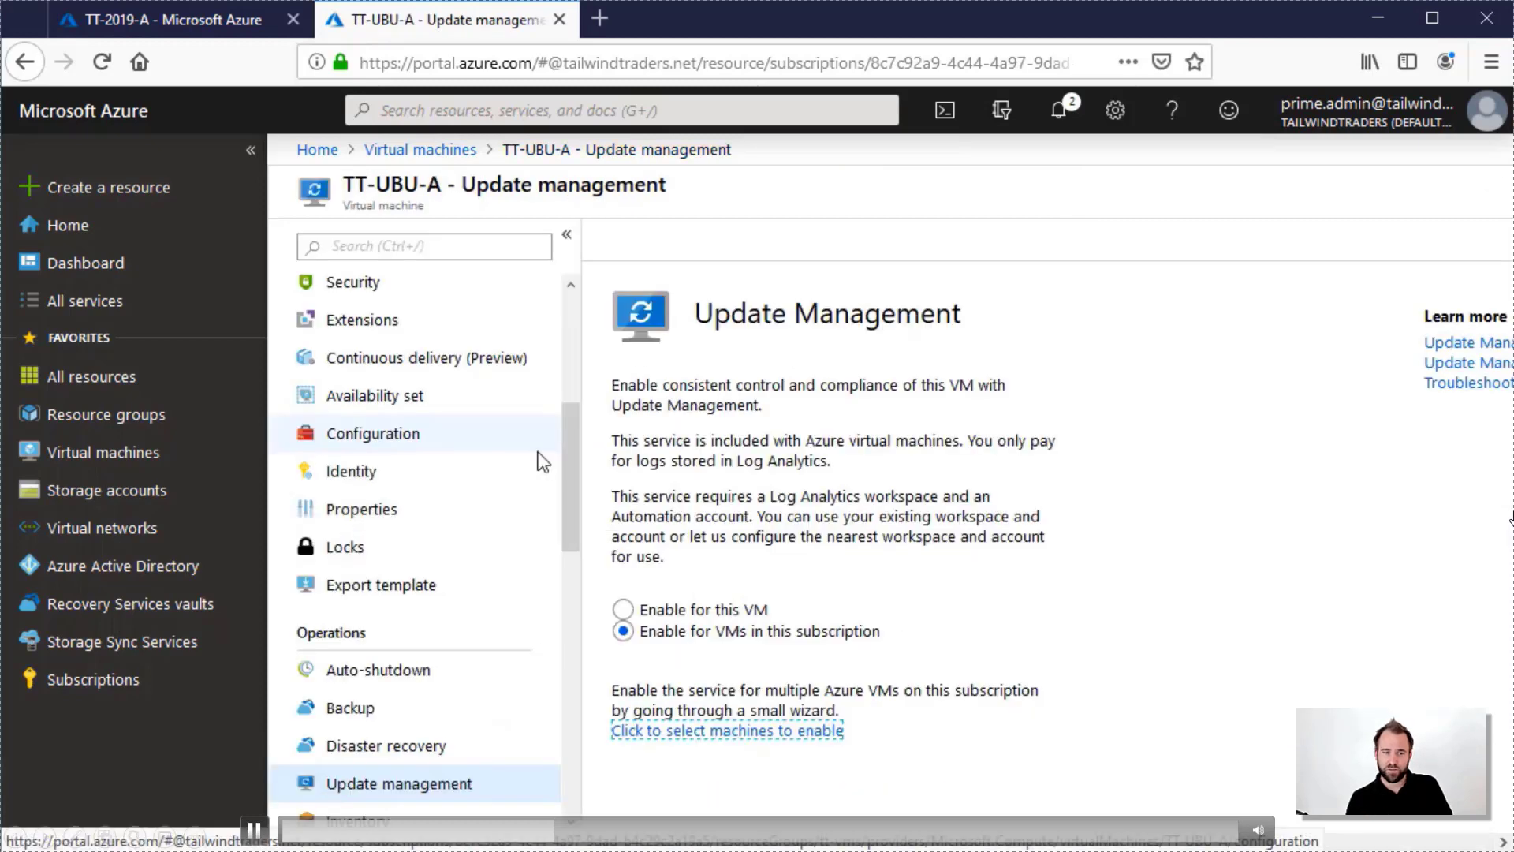
Start a new update deployment from the TT-2019-A virtual machine's update management and name it TT-2019-A
left_click(403, 152)
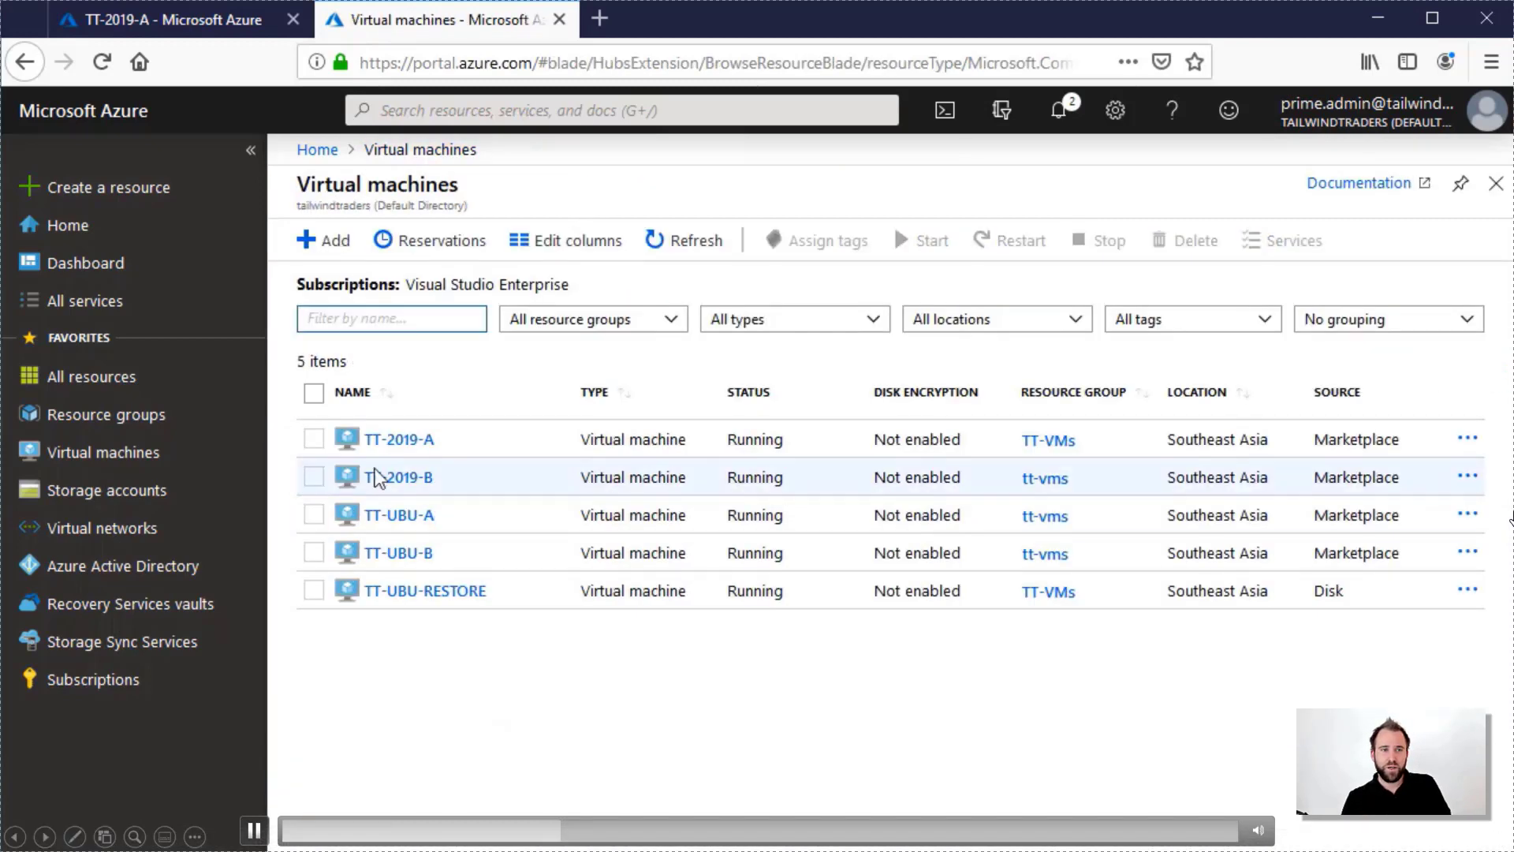
left_click(402, 446)
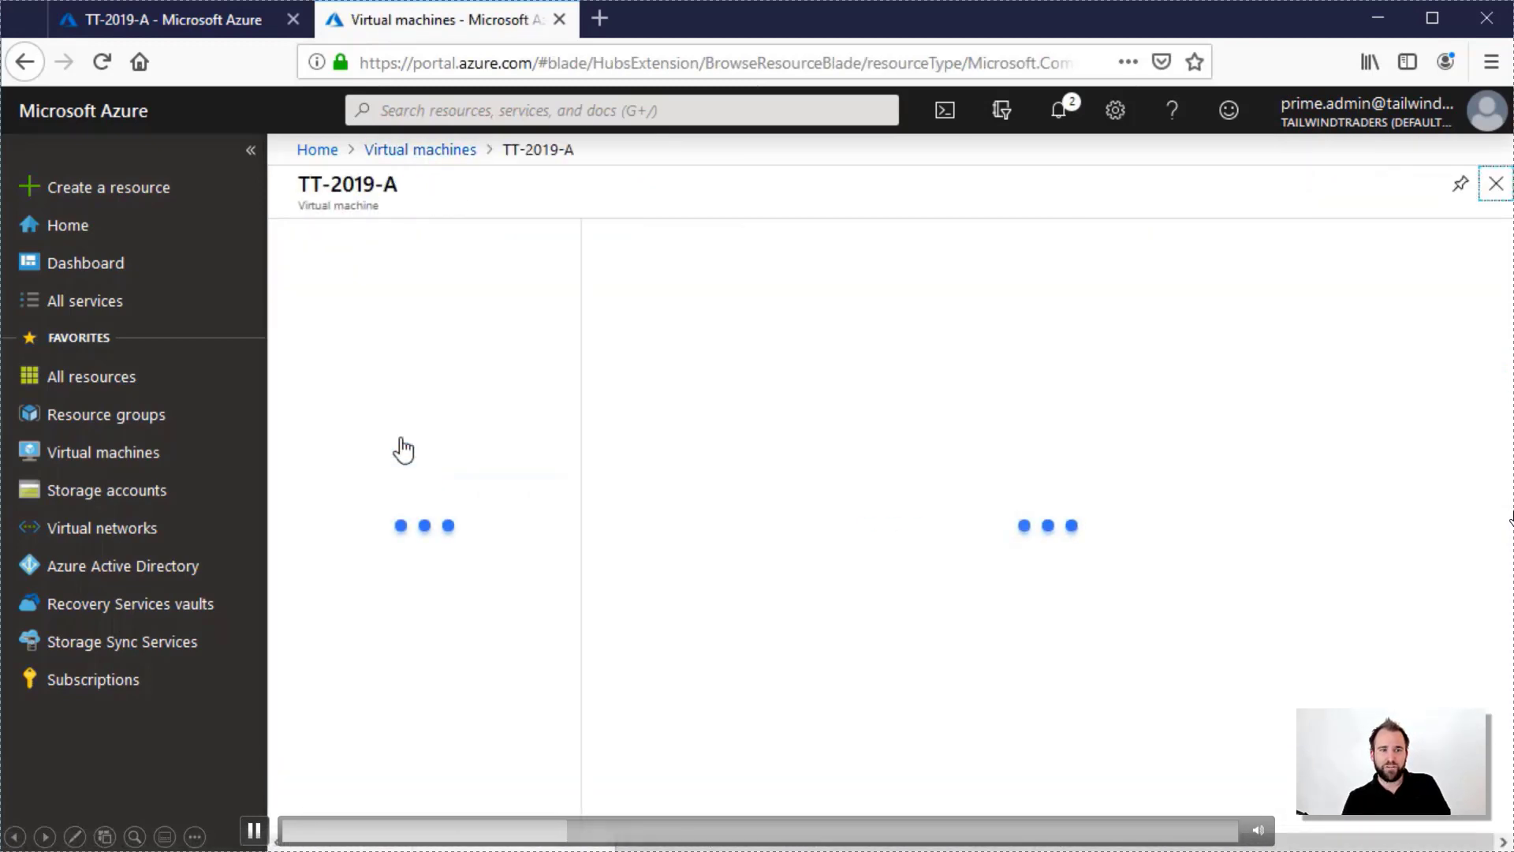
scroll(390, 511, "down", 1)
scroll(388, 509, "down", 5)
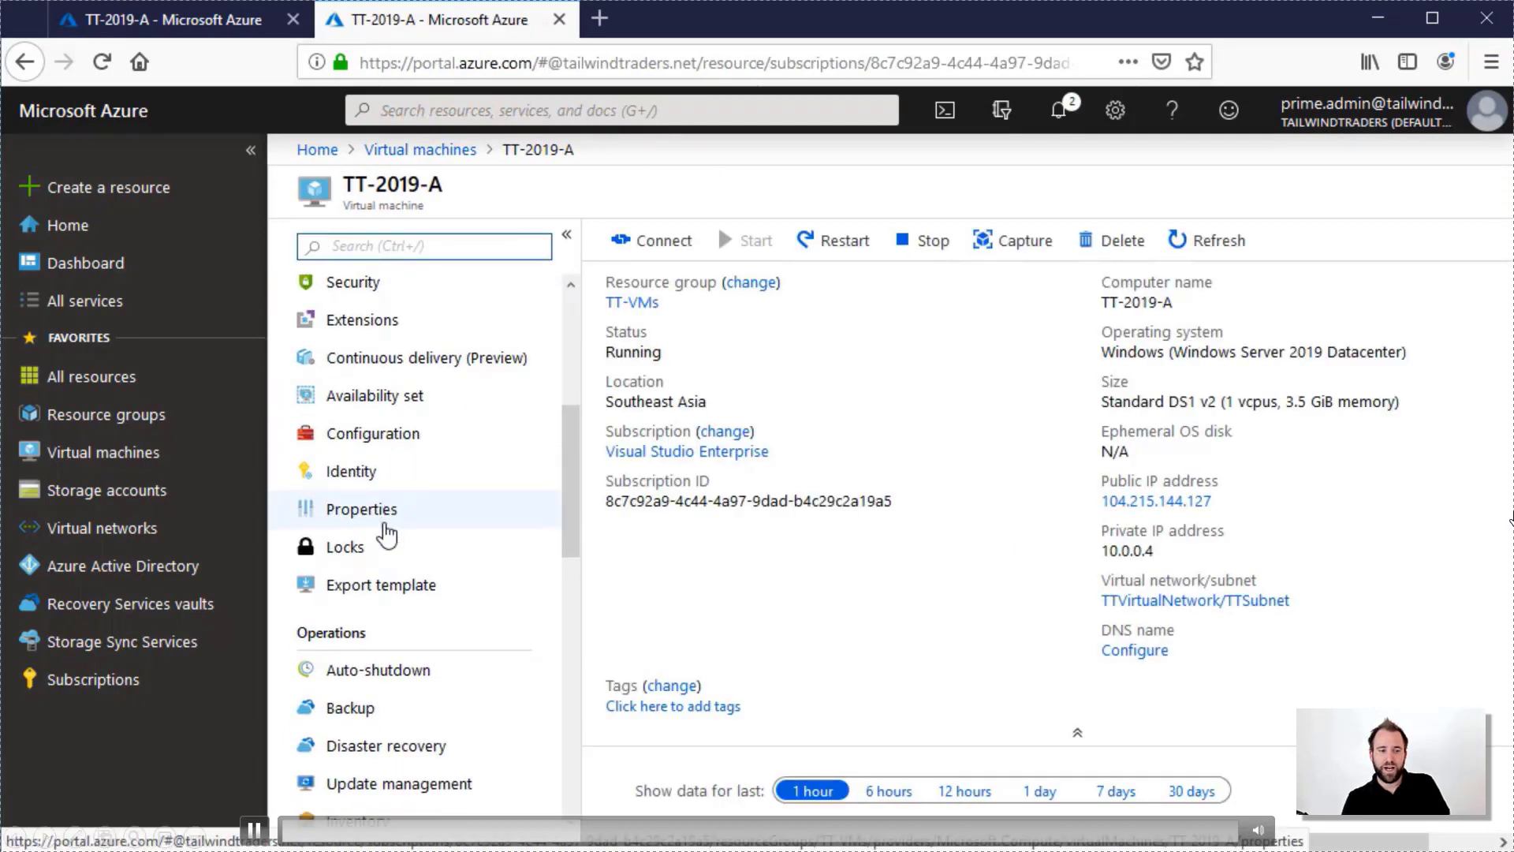
left_click(349, 779)
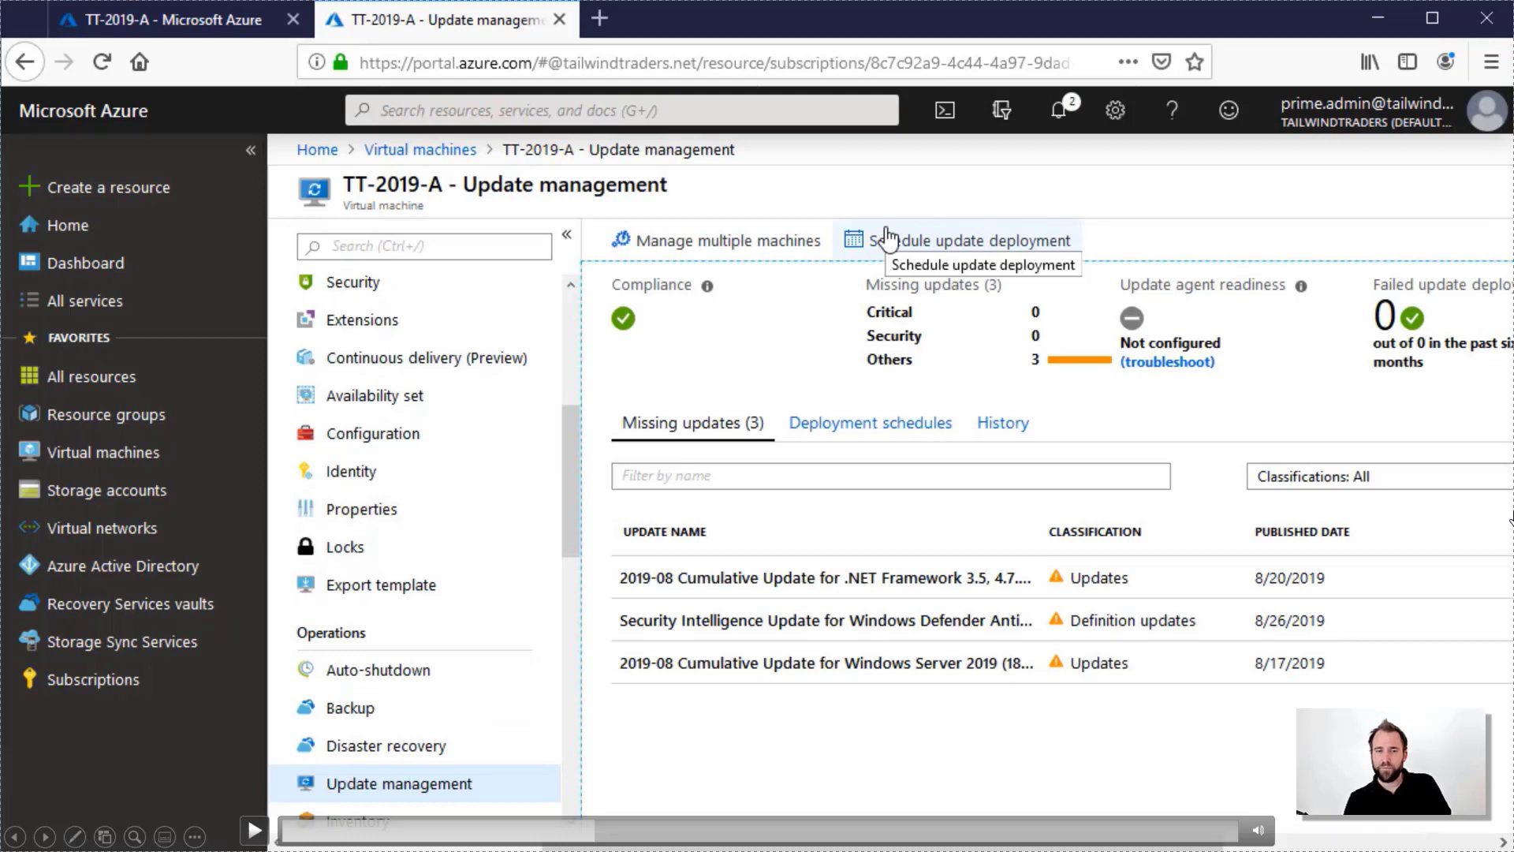
left_click(888, 237)
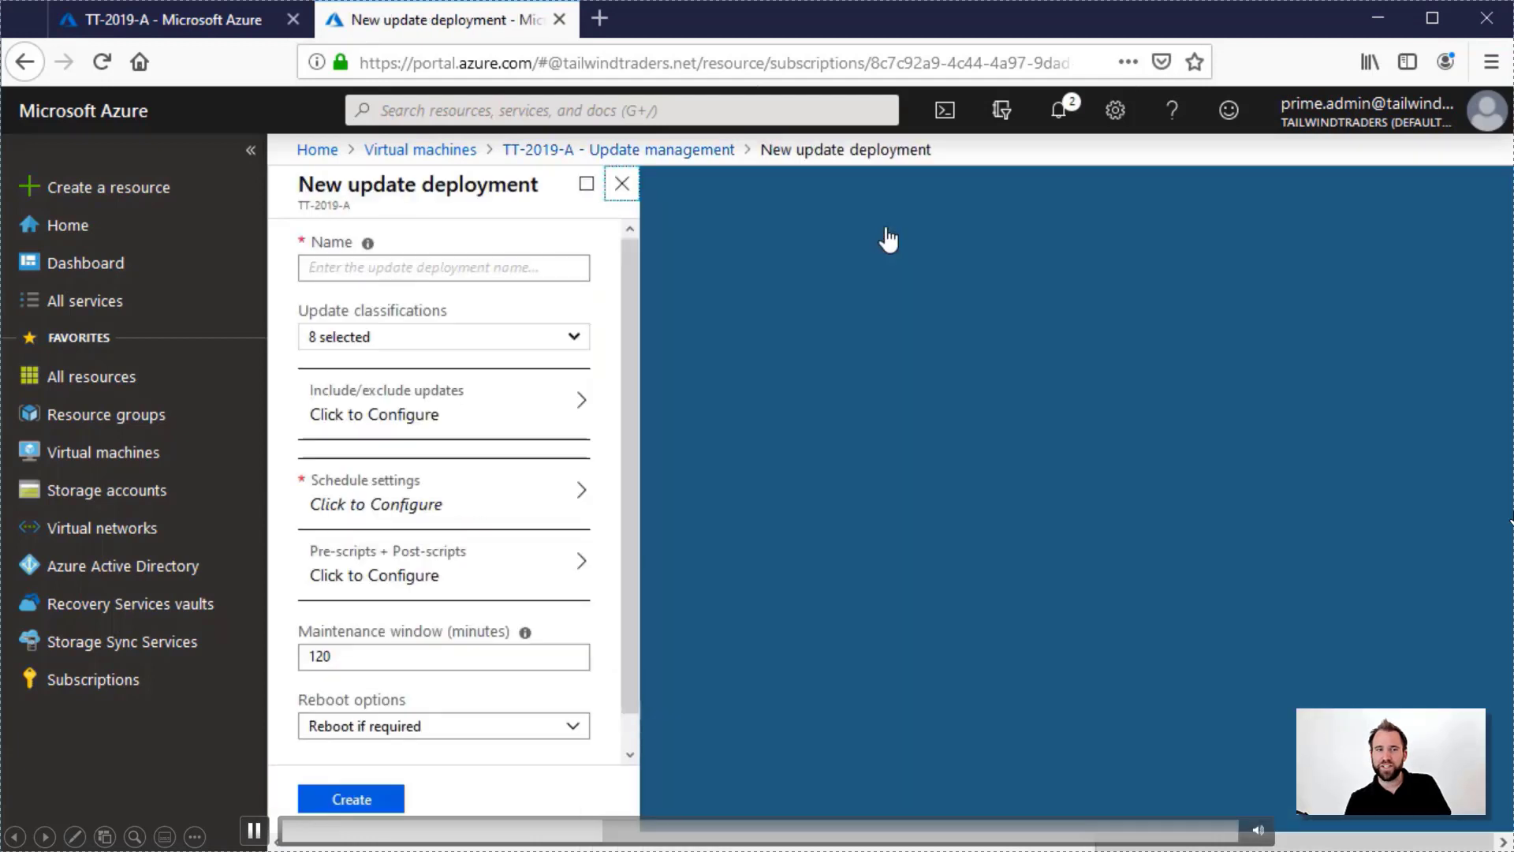
type("TT-2019-A")
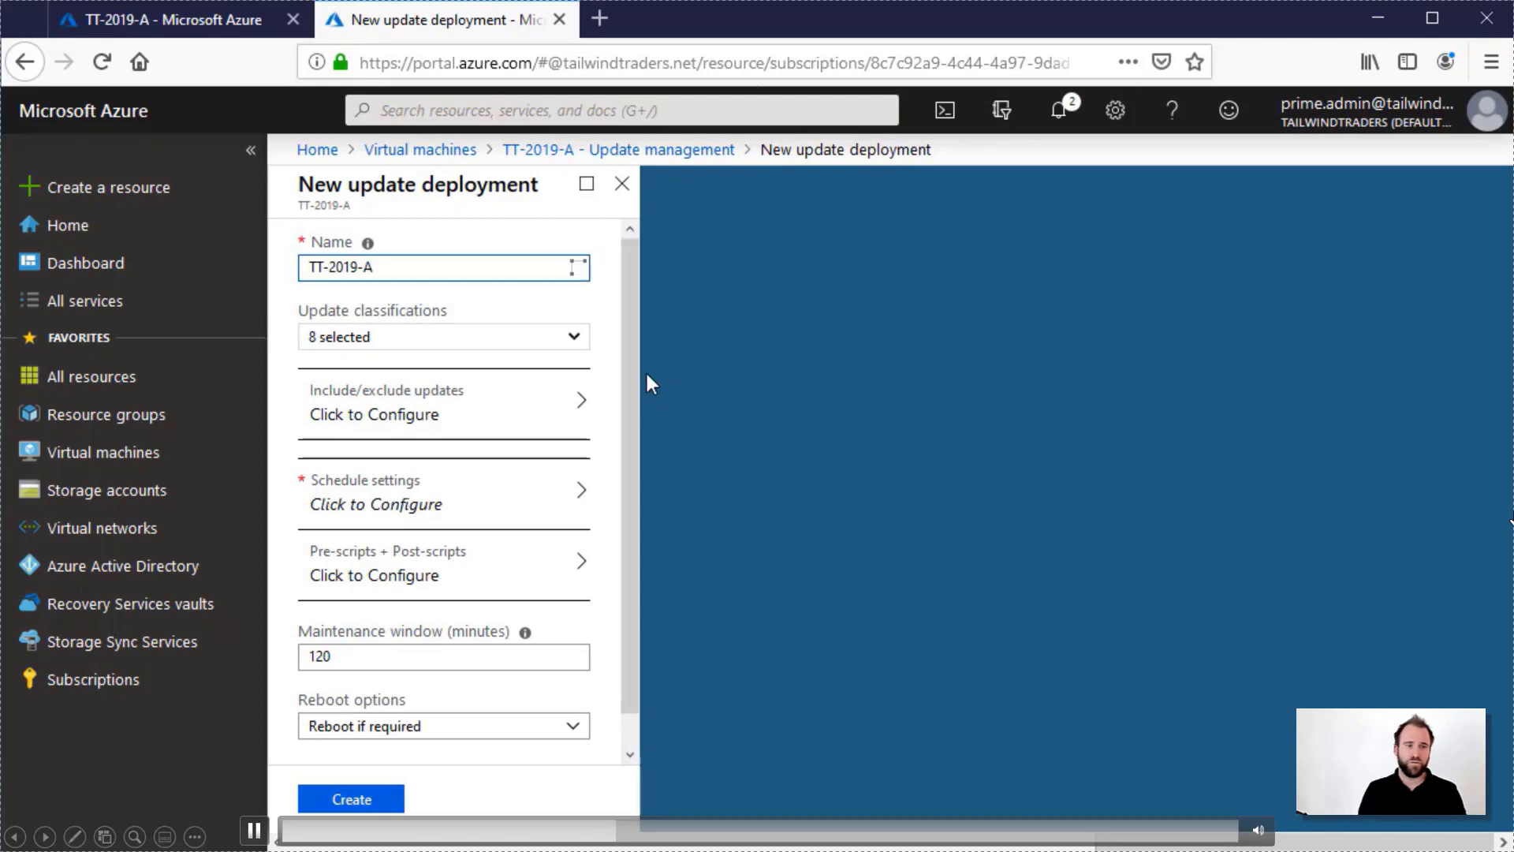
Keep all update classifications without including or excluding specific updates, and schedule the deployment once for 08/27/2019 at 3:30 PM Sydney time
left_click(575, 339)
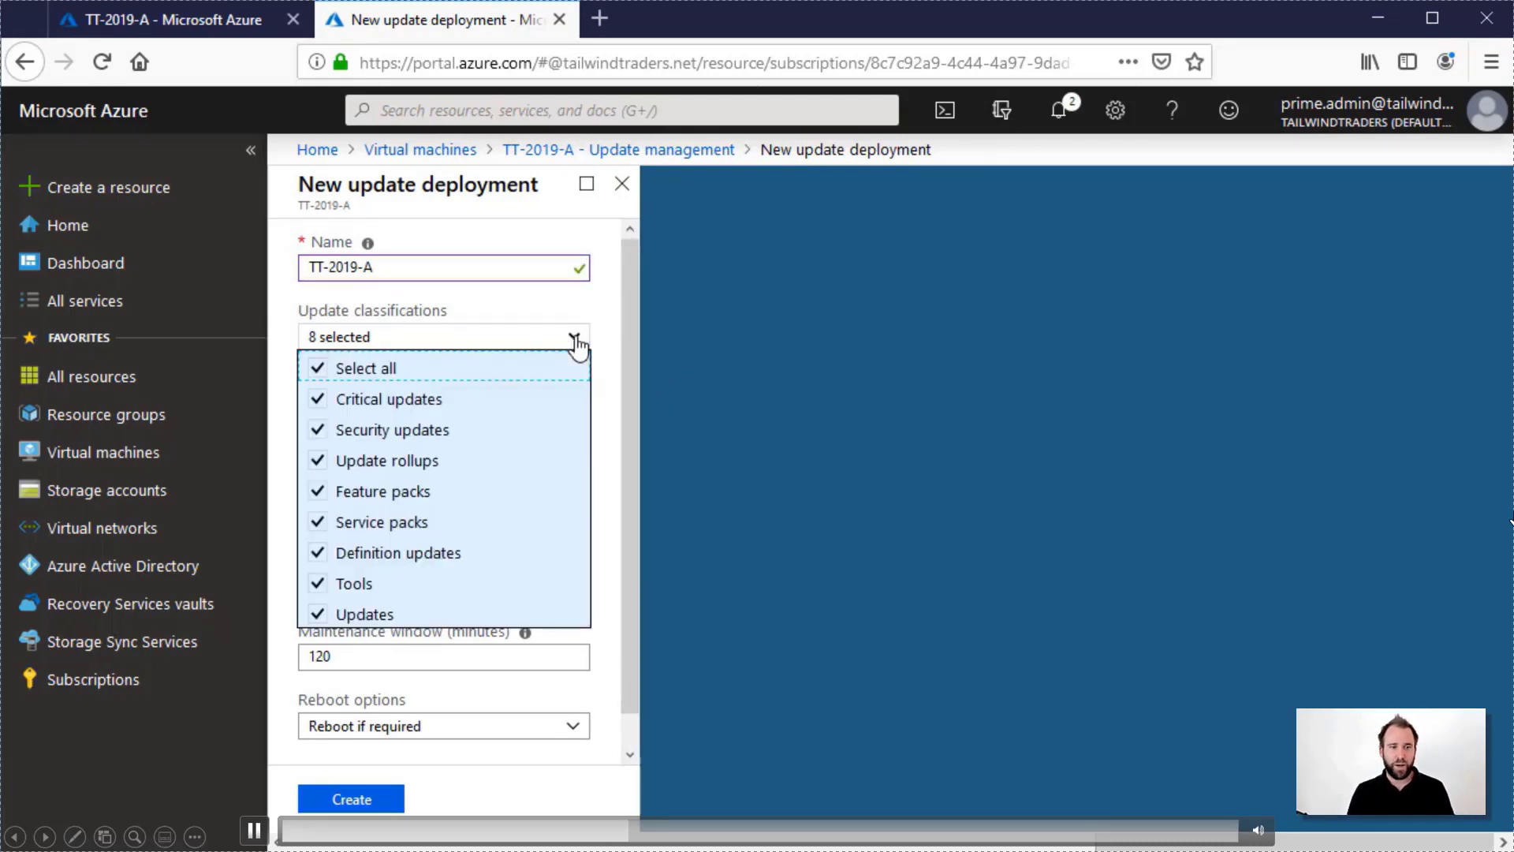
left_click(575, 339)
left_click(552, 402)
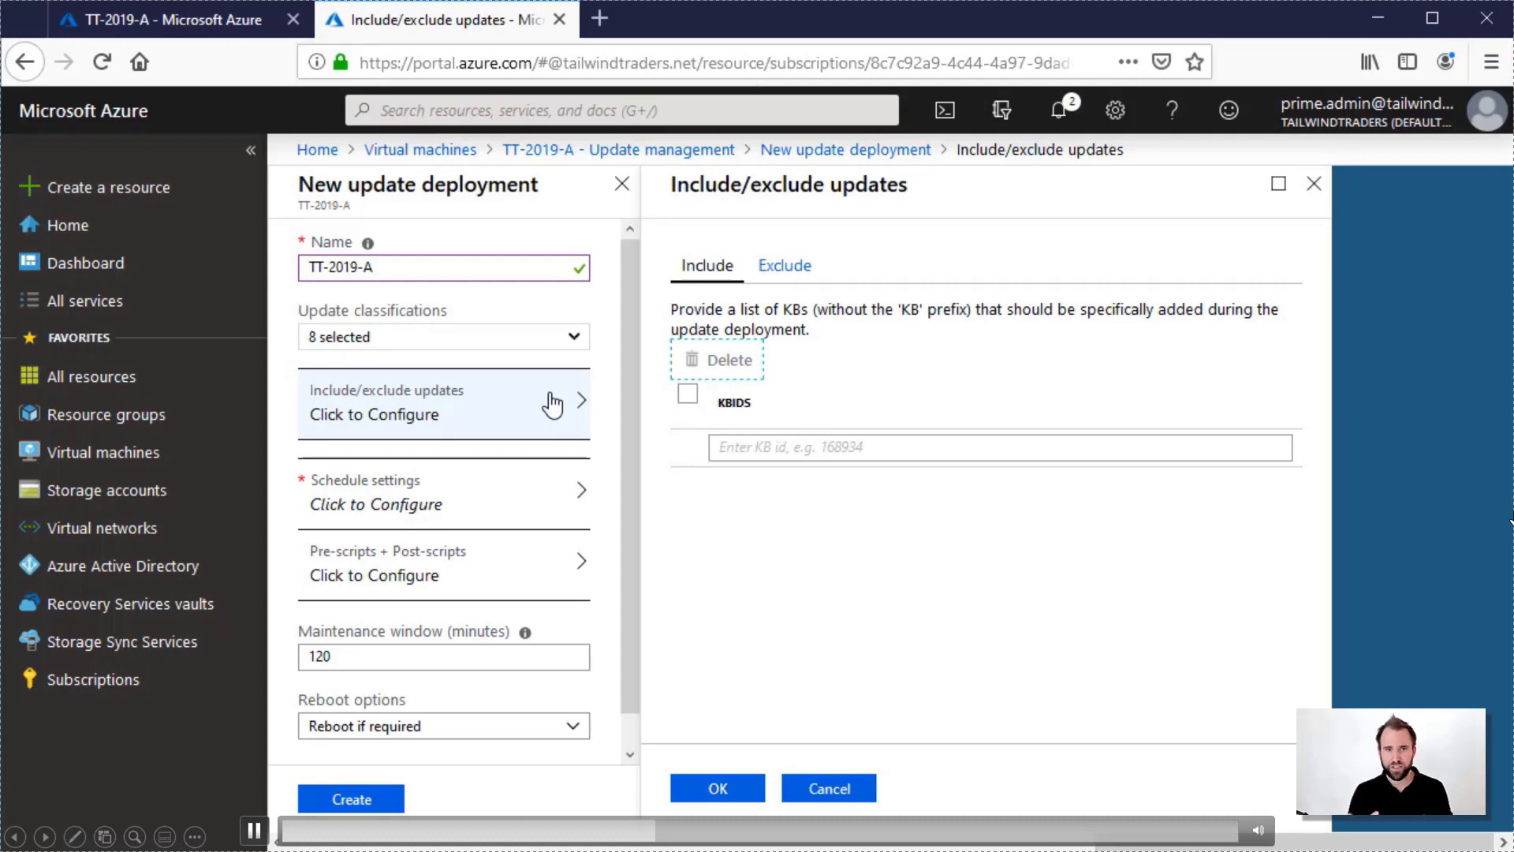
left_click(541, 498)
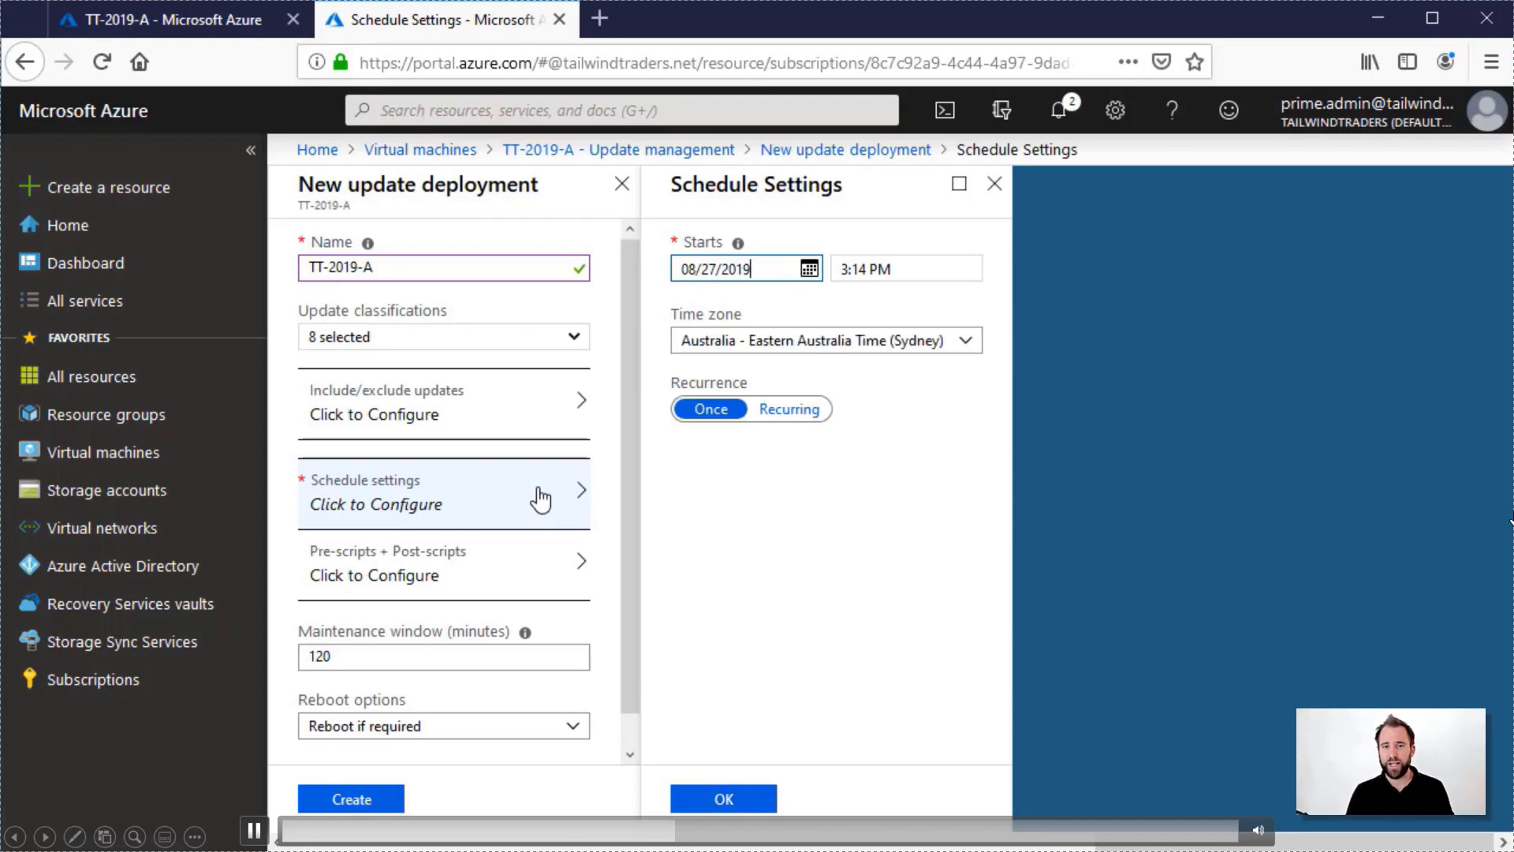
left_click(854, 269)
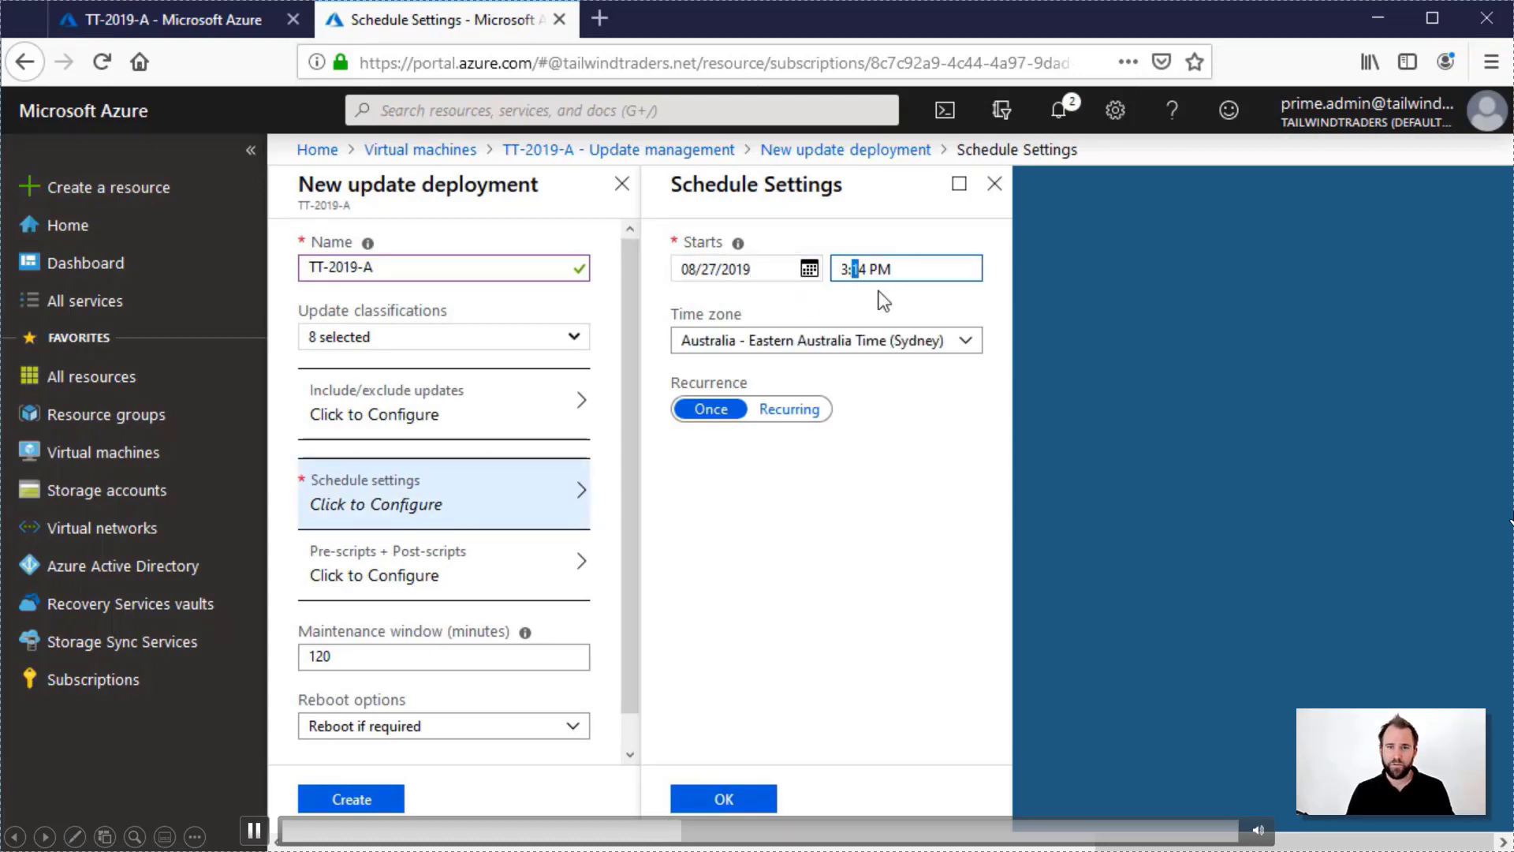
type("0")
left_click(789, 640)
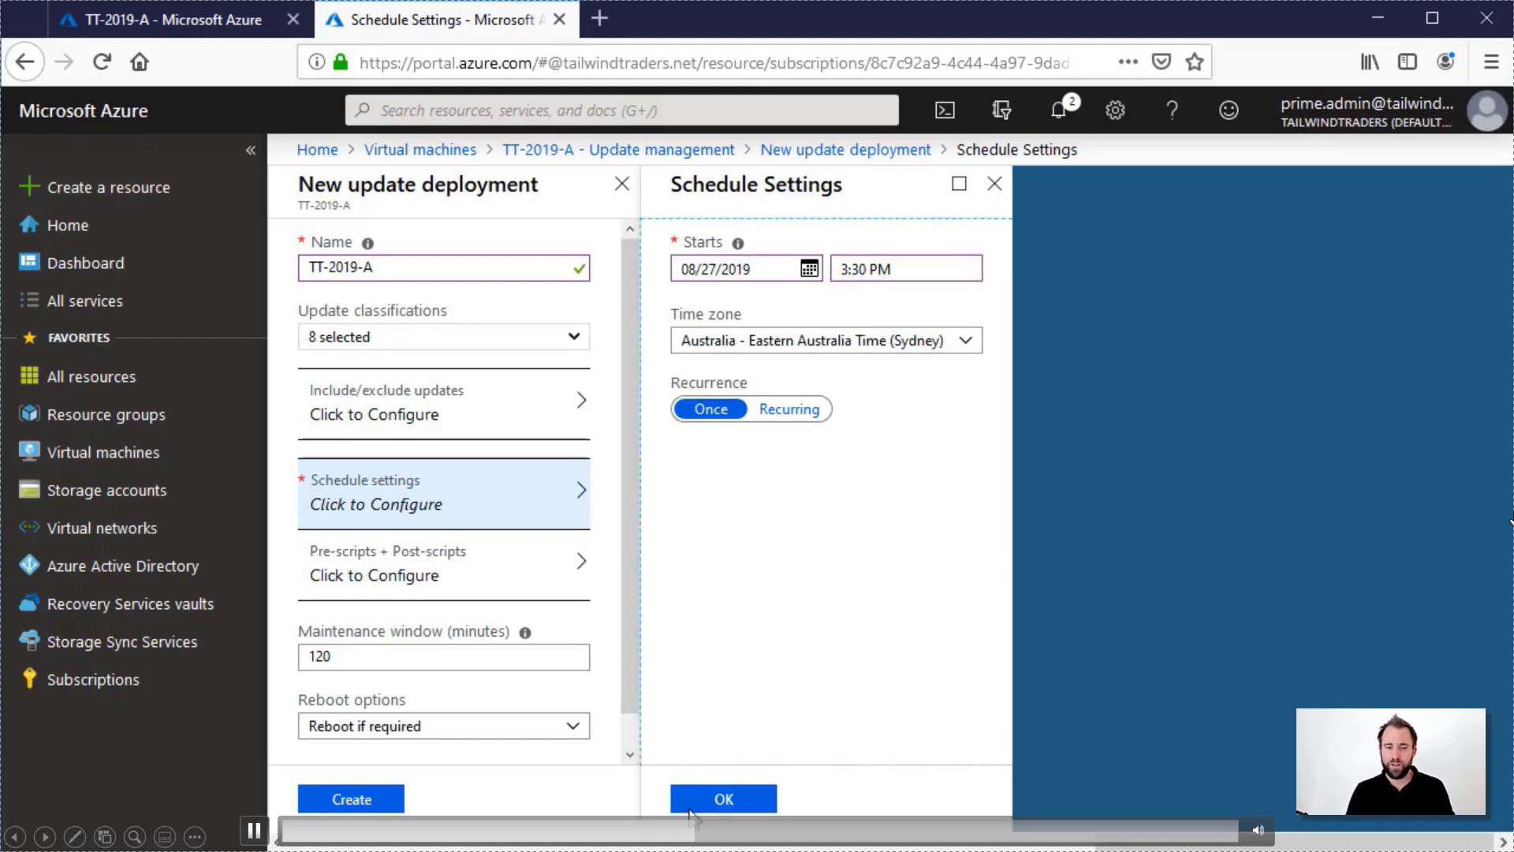
left_click(712, 801)
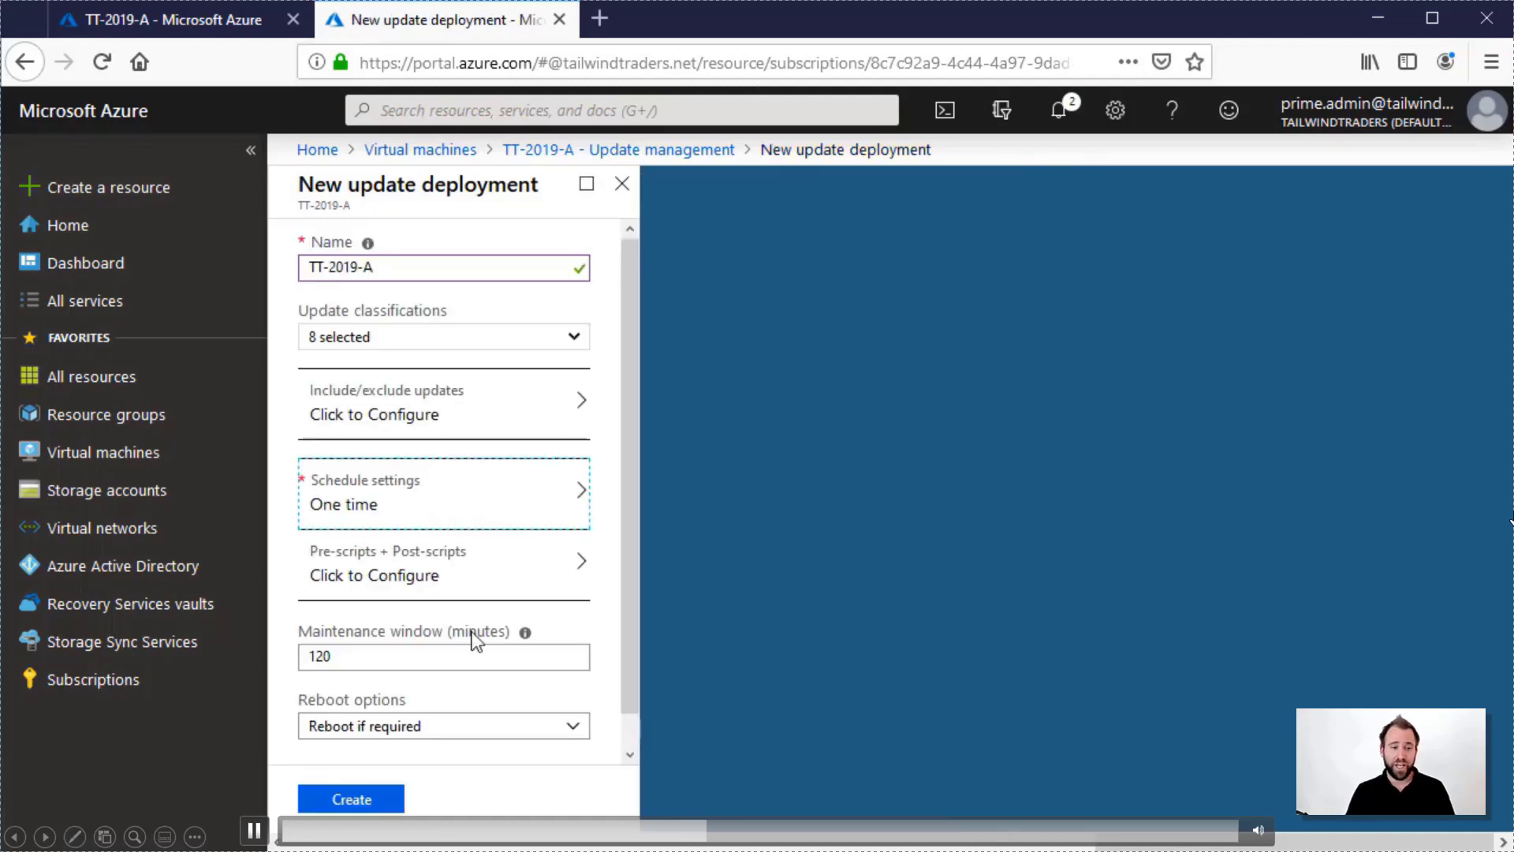
Leave pre-scripts and post-scripts unconfigured, keep the 120-minute maintenance window and the Reboot if required option, and create the deployment
left_click(460, 586)
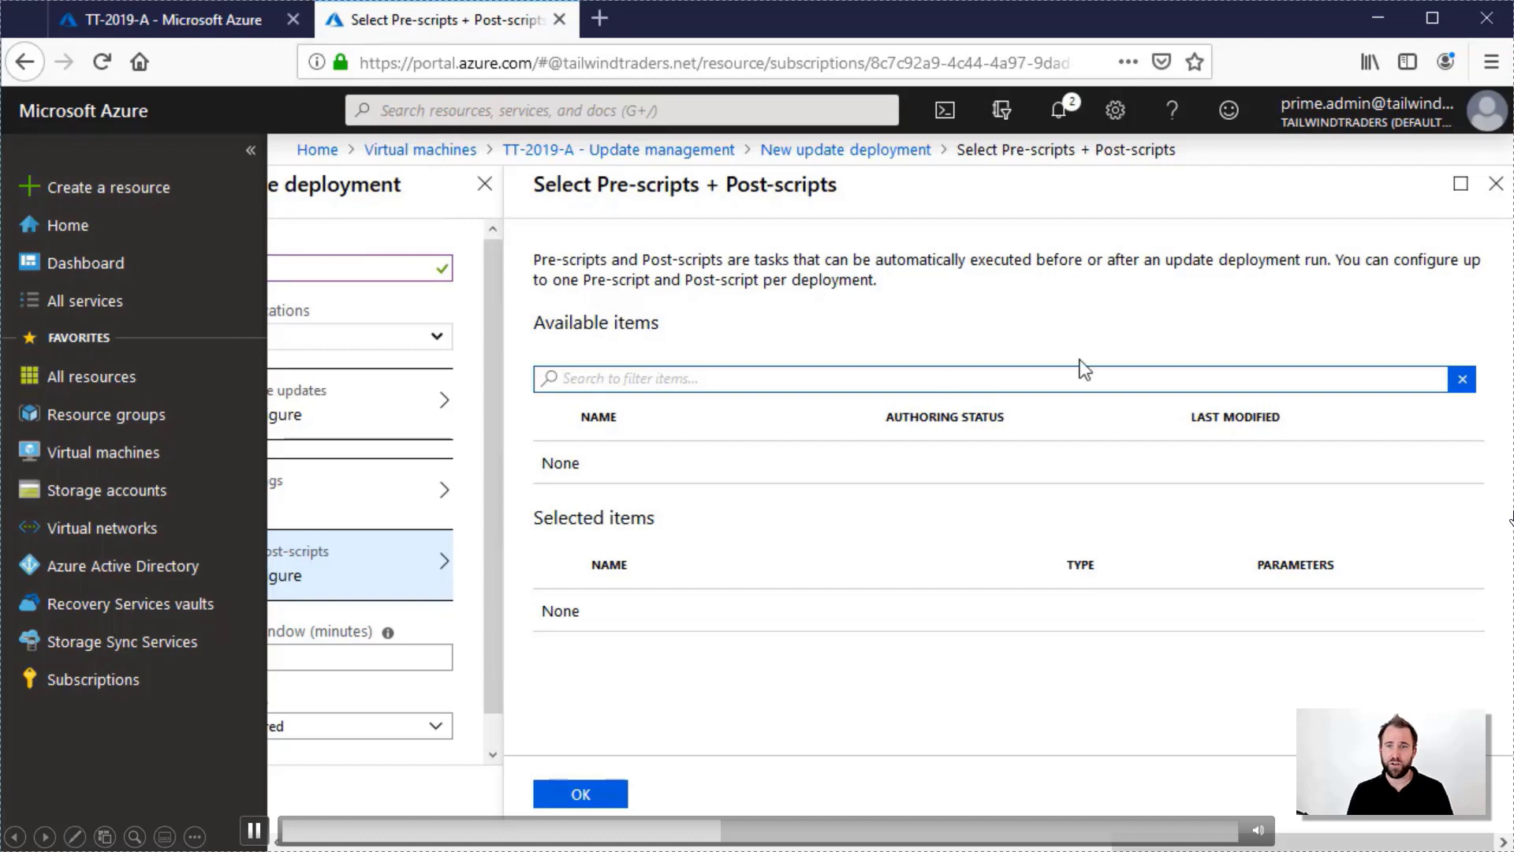
left_click(1495, 184)
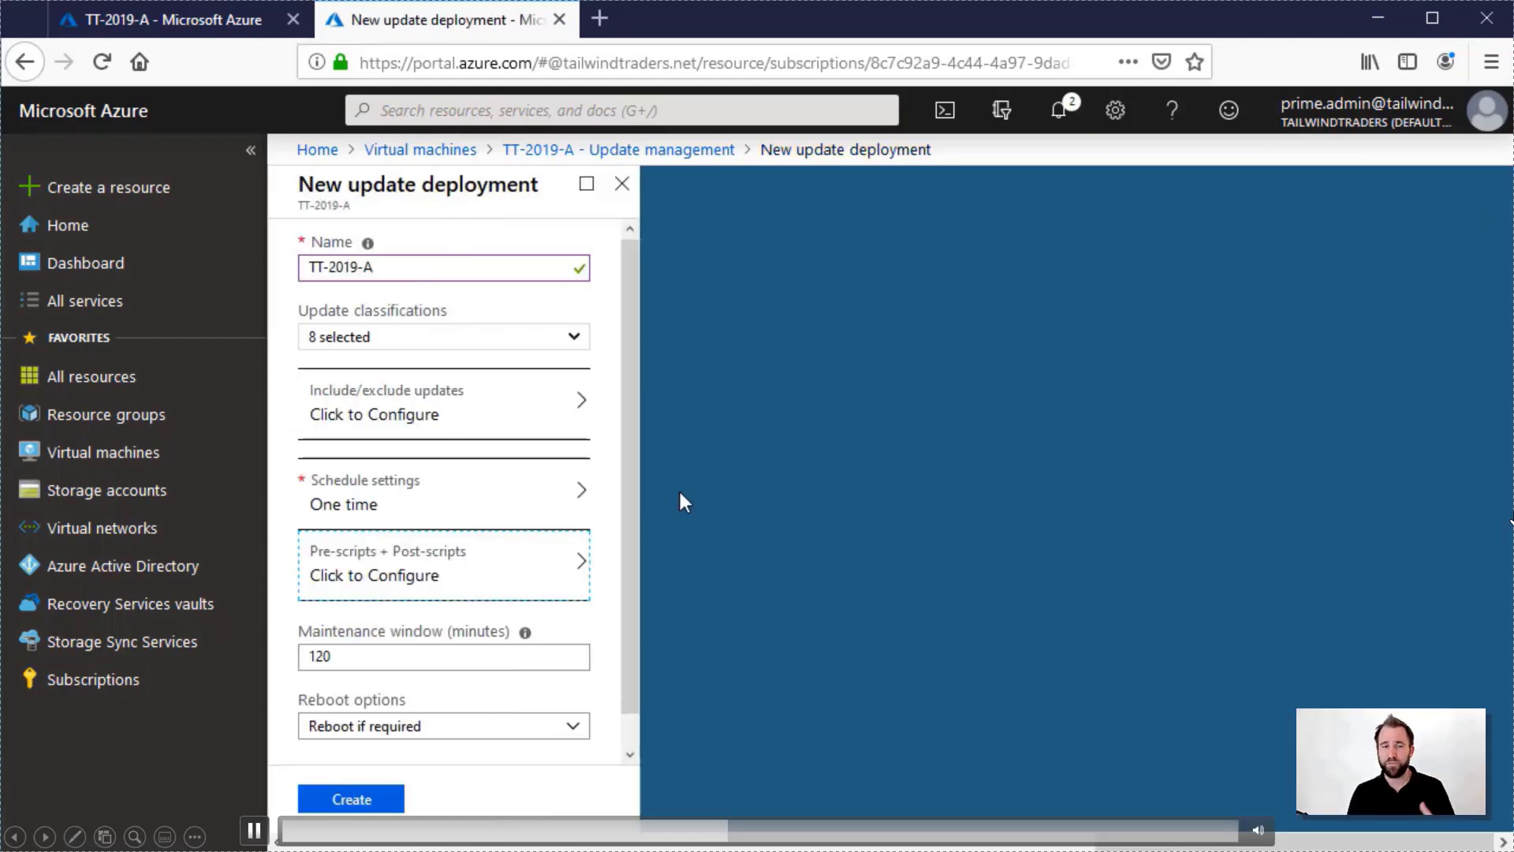
left_click(438, 648)
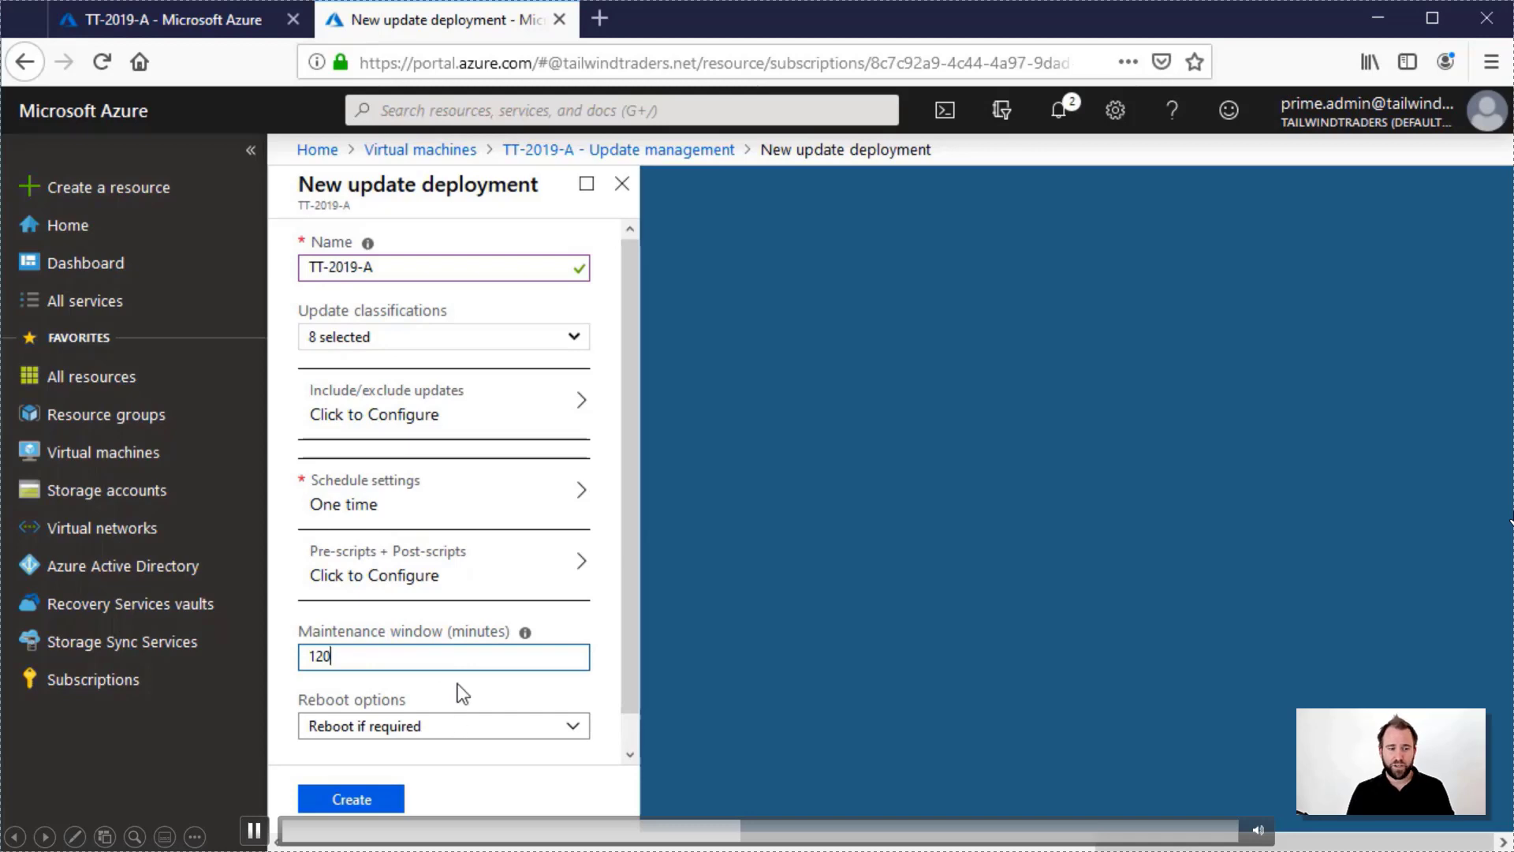
scroll(460, 691, "down", 1)
left_click(340, 806)
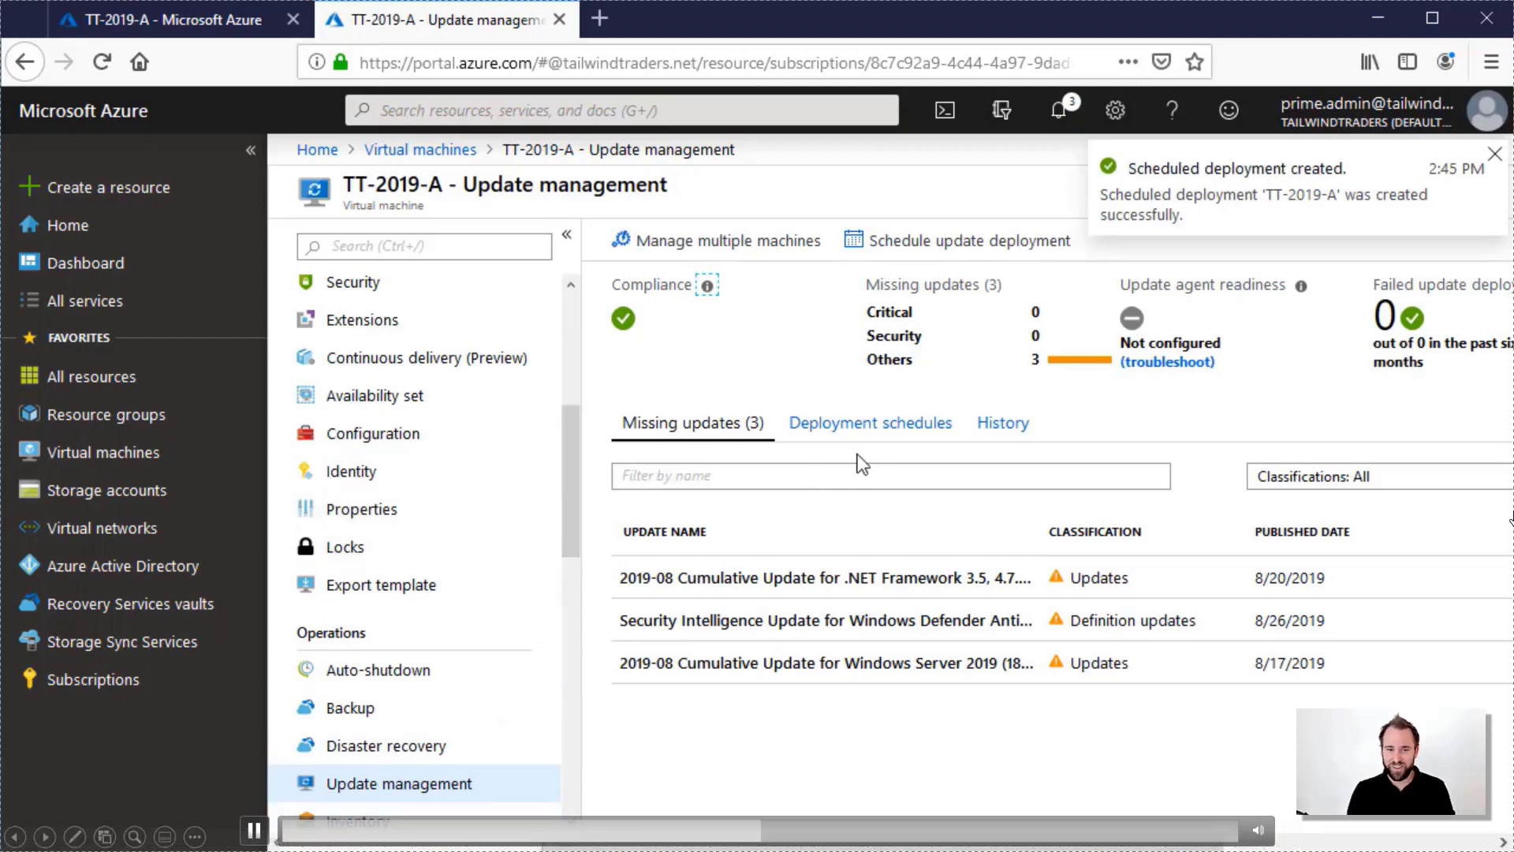
Review TT-2019-A's deployment schedules and its missing updates, with the portal's navigation menu collapsed for more room
left_click(864, 426)
left_click(253, 152)
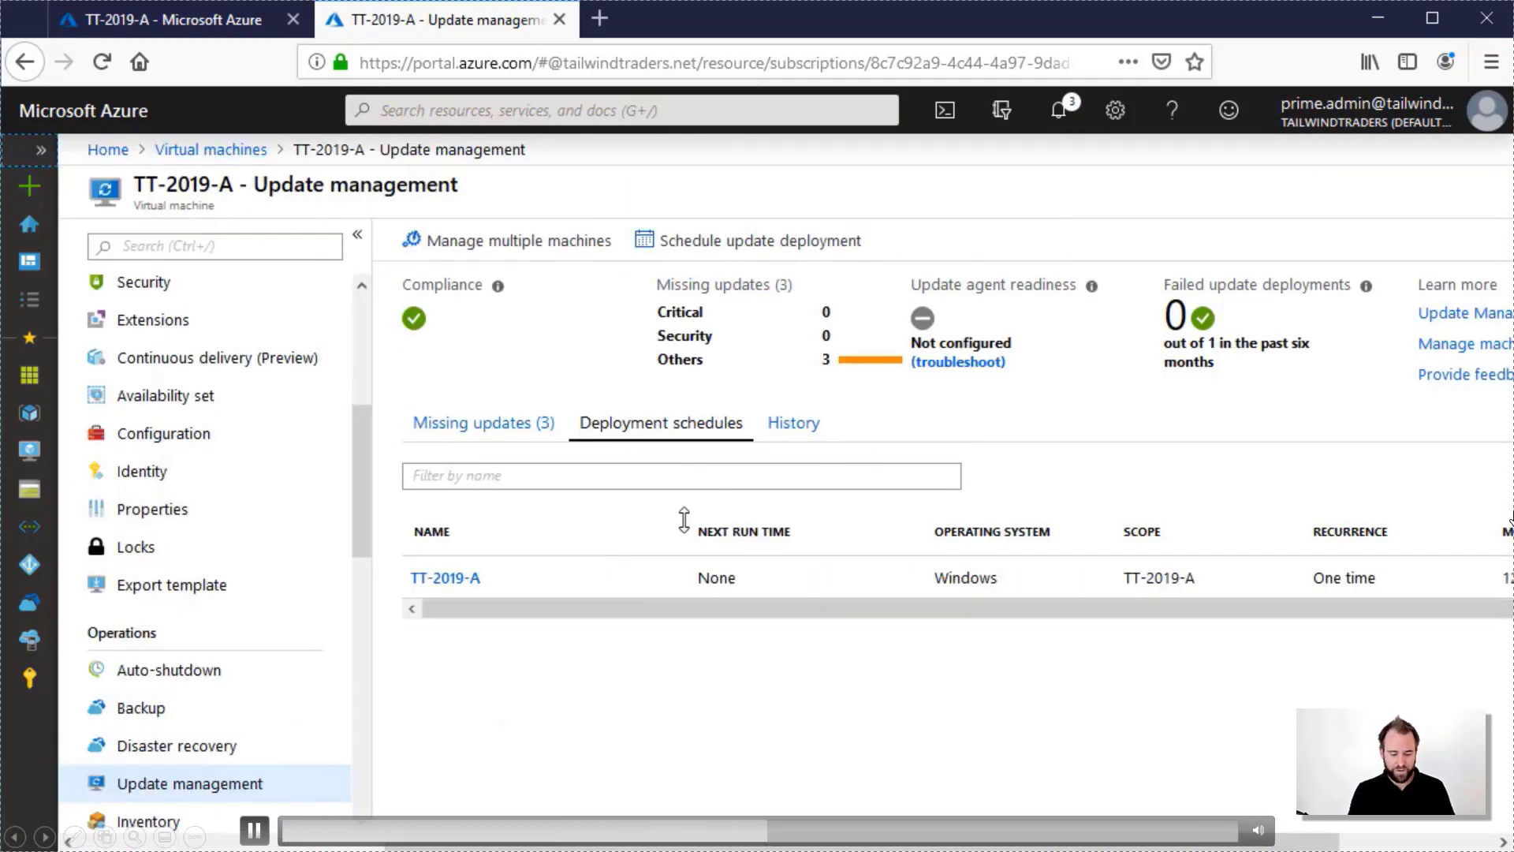
left_click(290, 430)
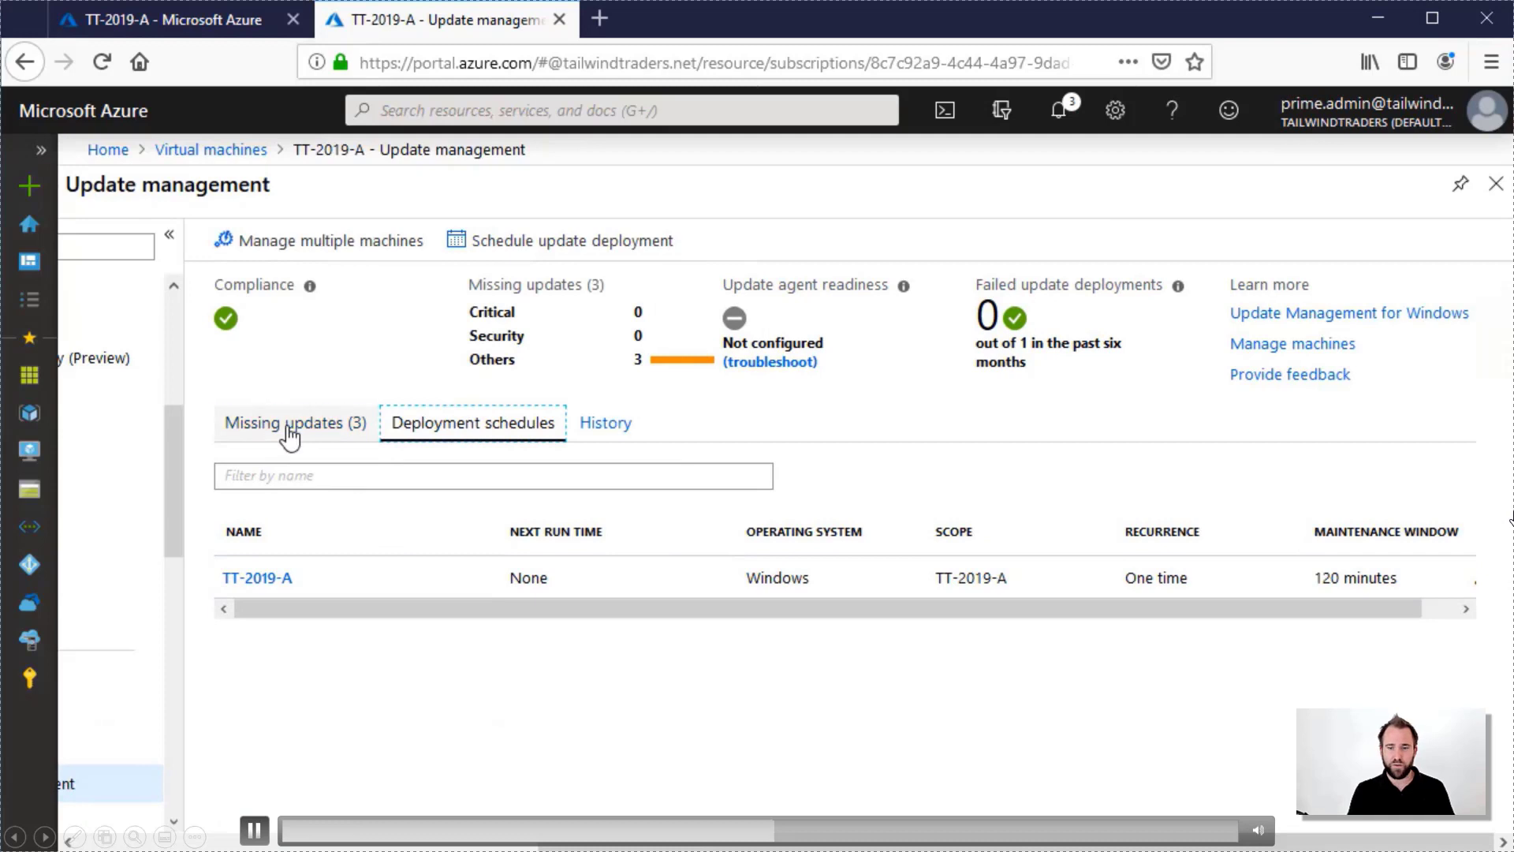
left_click_drag(589, 842, 411, 842)
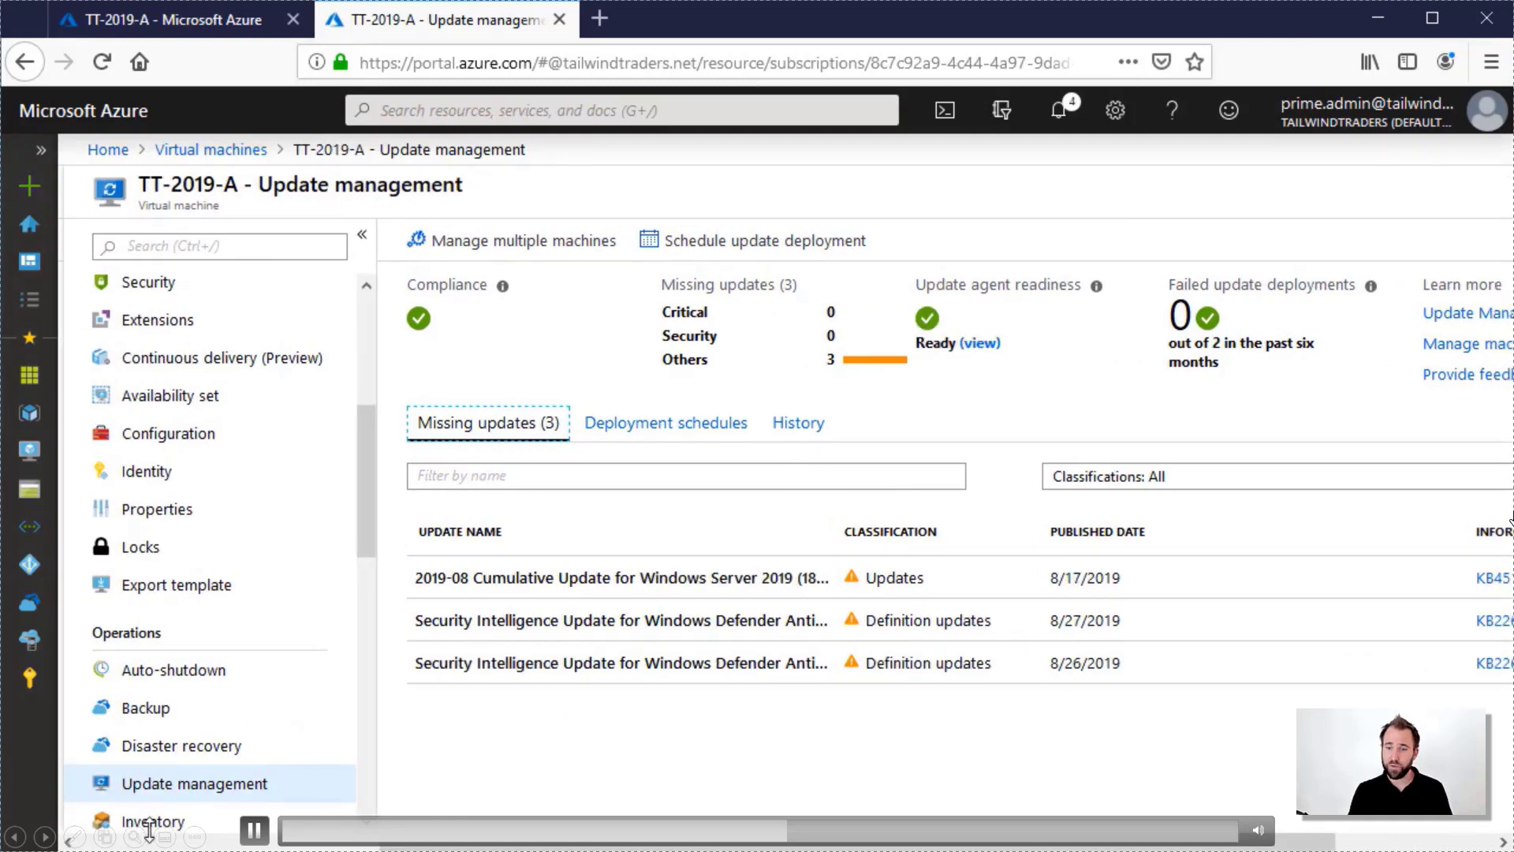
Inspect the full update names in TT-2019-A's software inventory and compare them with its missing updates
left_click(158, 824)
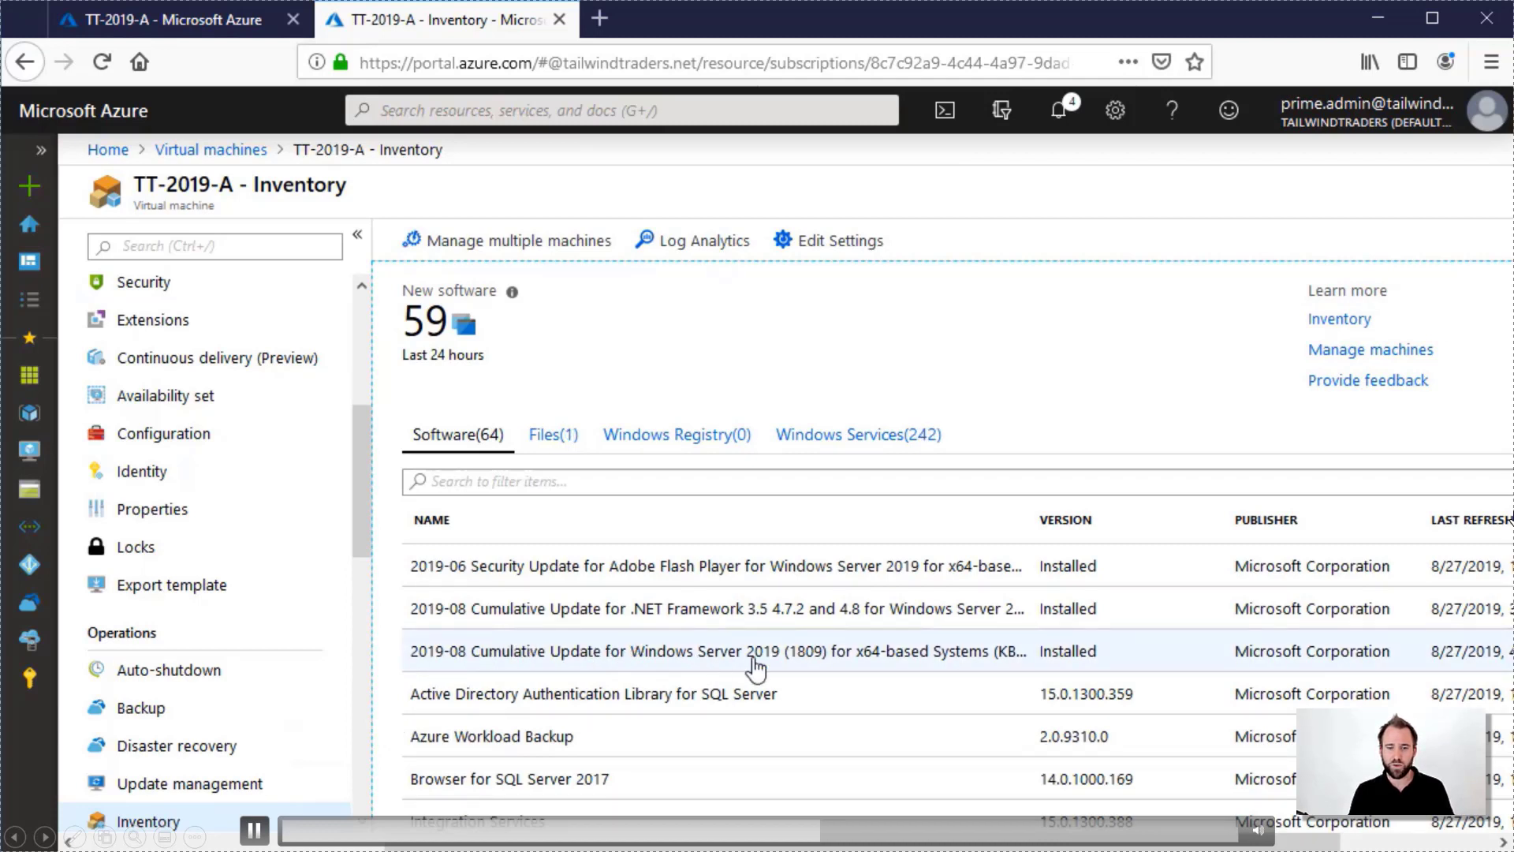
left_click_drag(1031, 519, 1134, 536)
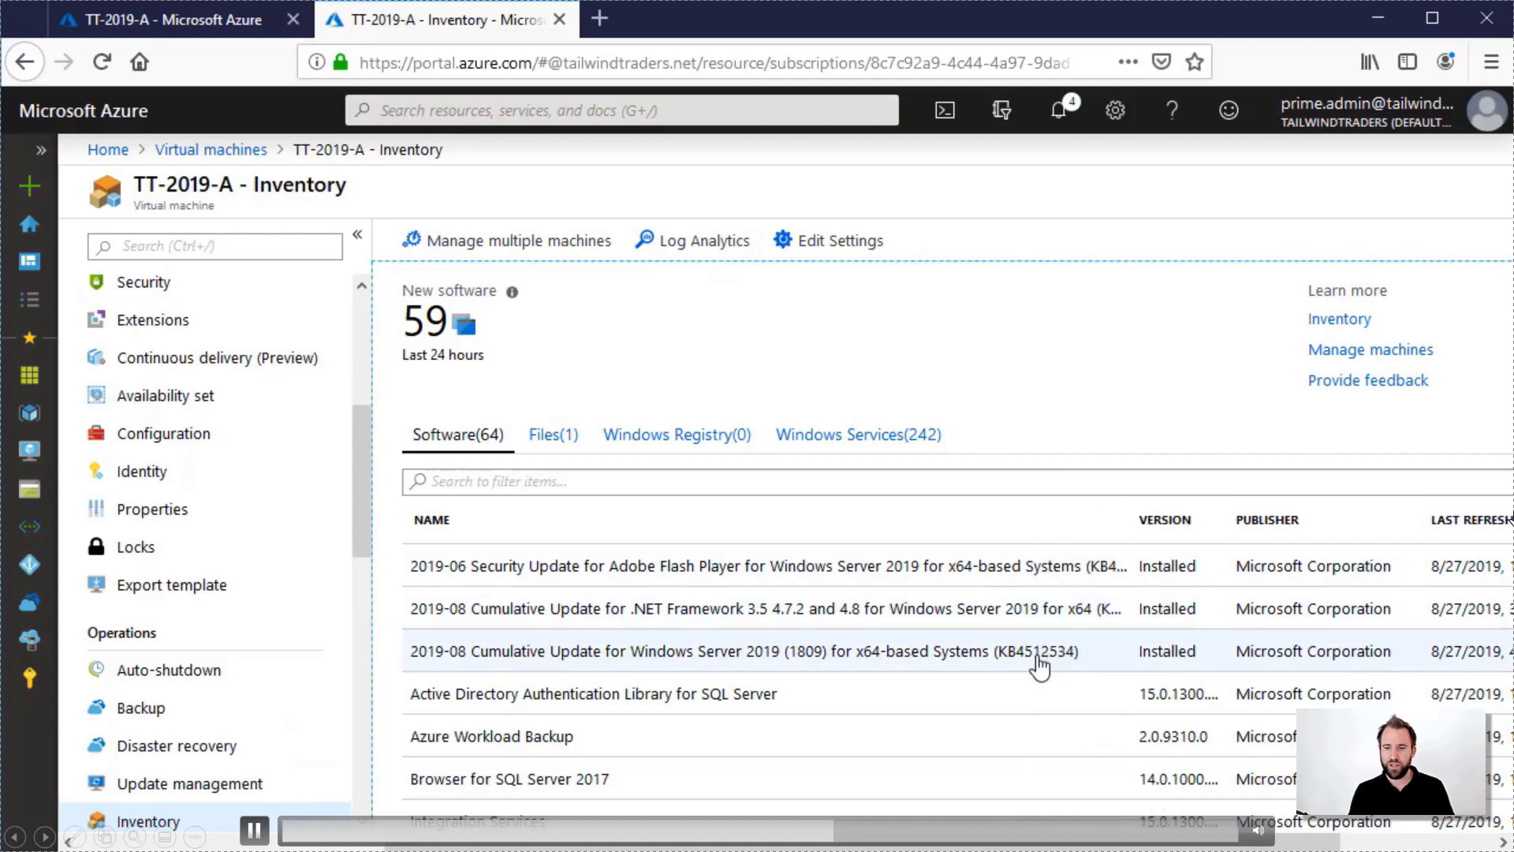
left_click(220, 783)
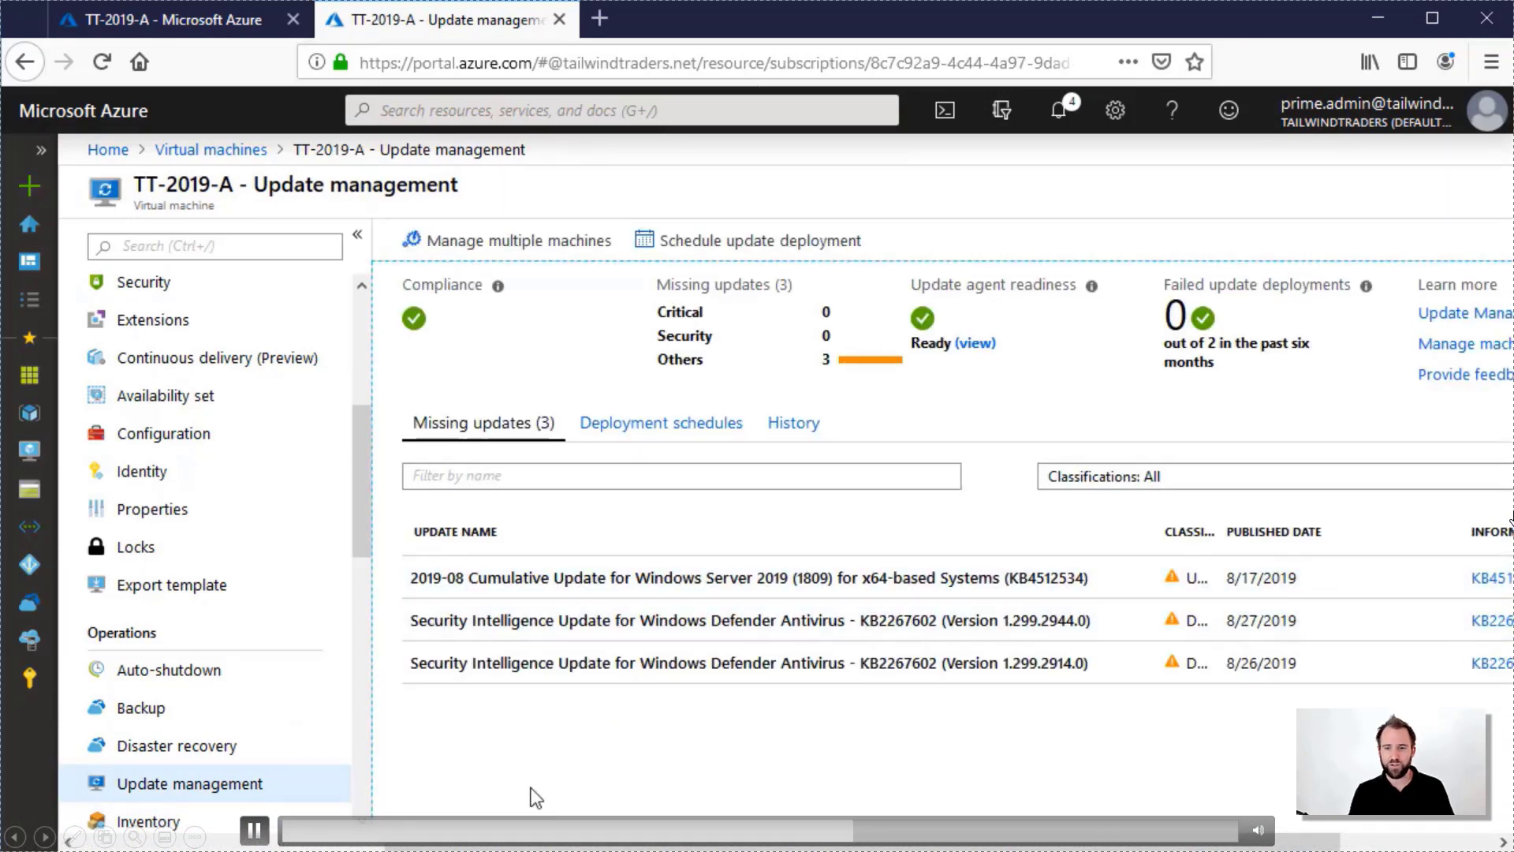
Open update management for multiple machines and examine the missing updates across all of them
left_click(526, 246)
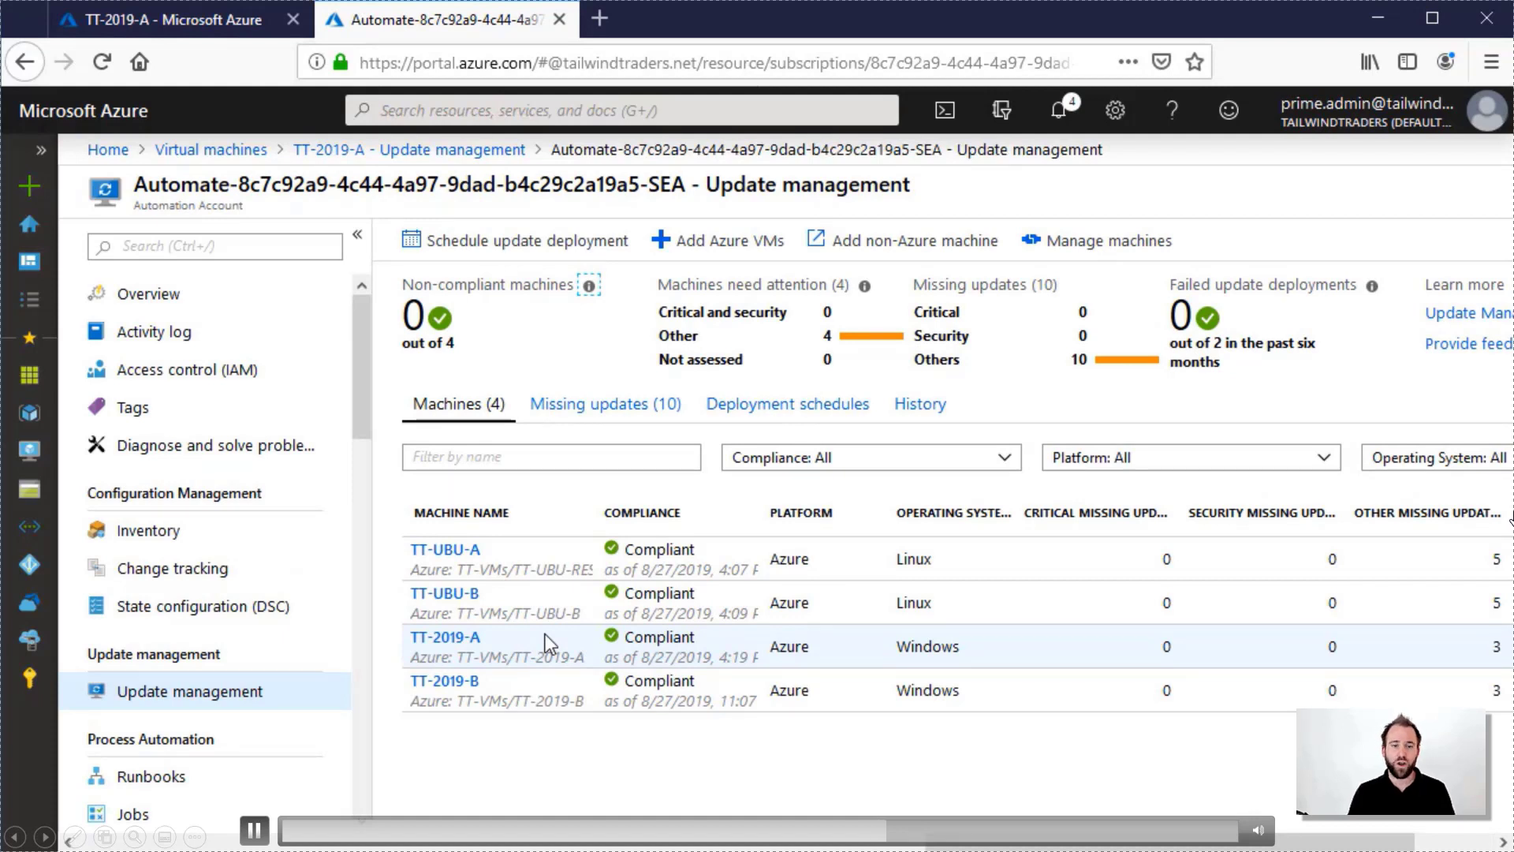
left_click(562, 412)
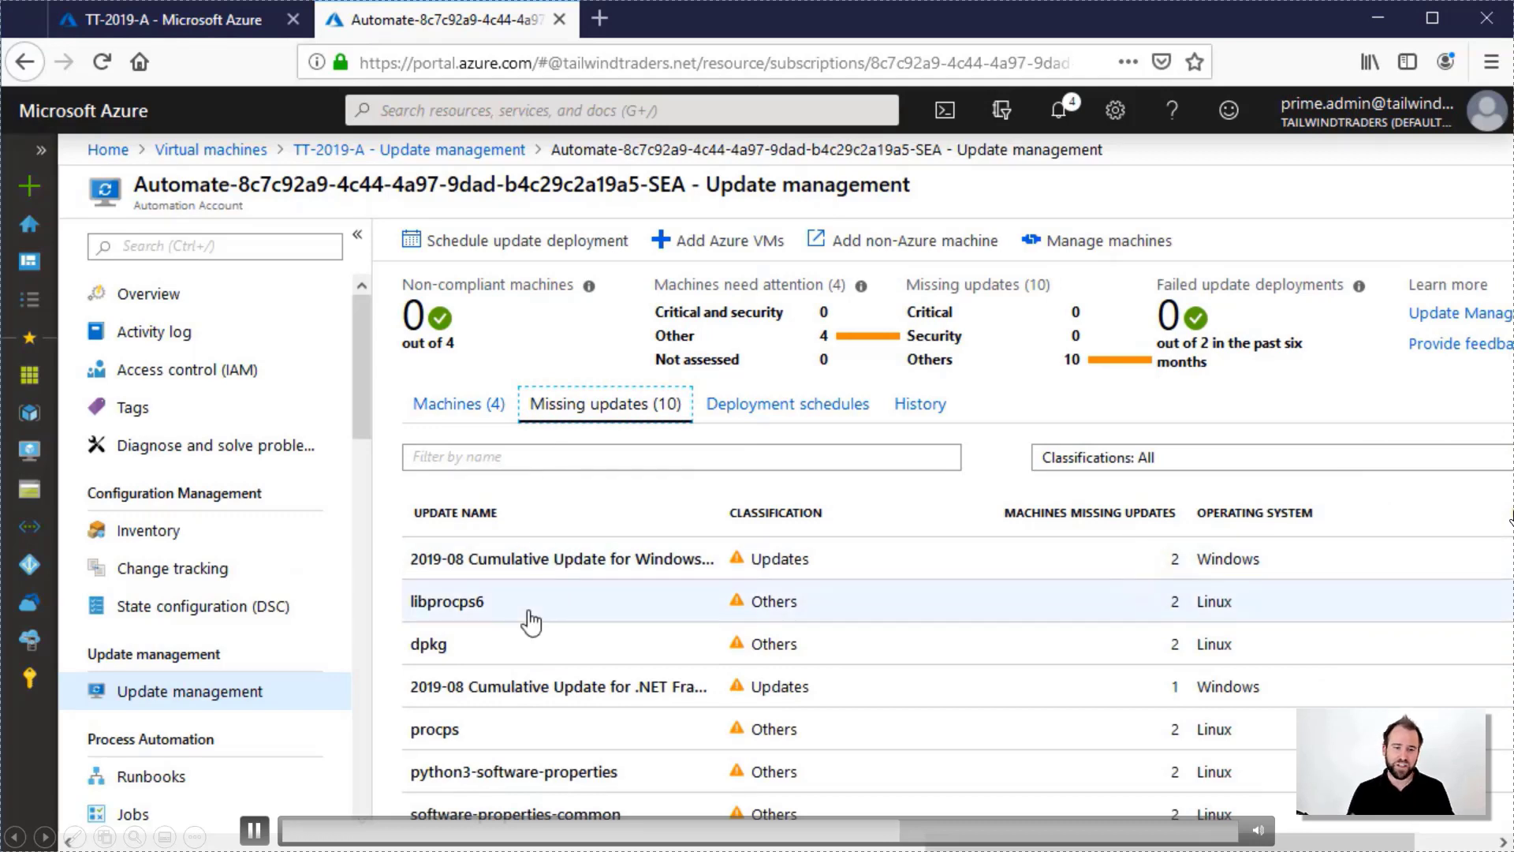
scroll(528, 629, "down", 2)
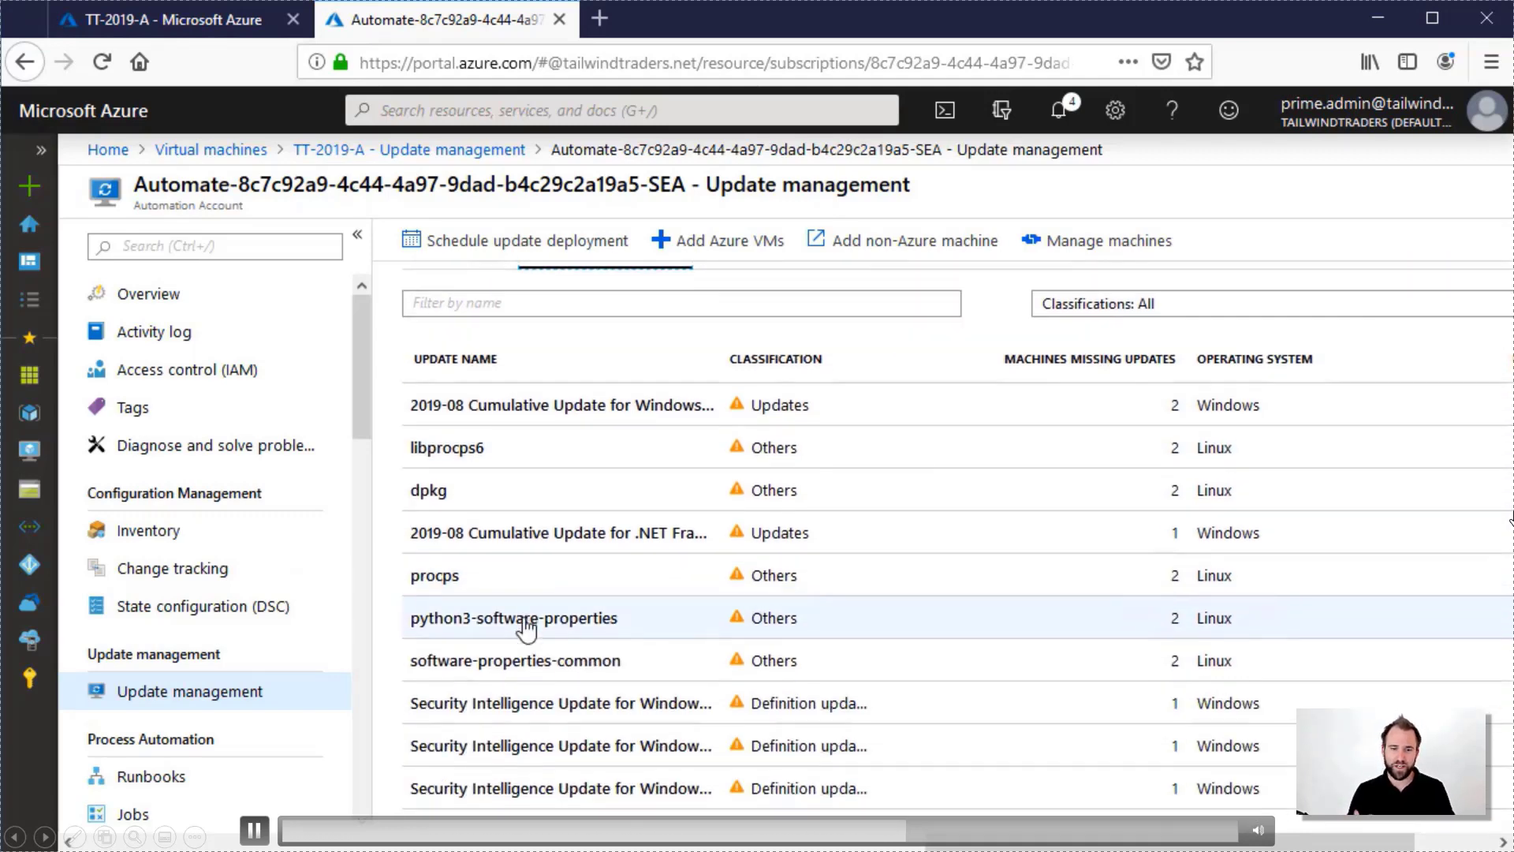
scroll(528, 628, "up", 3)
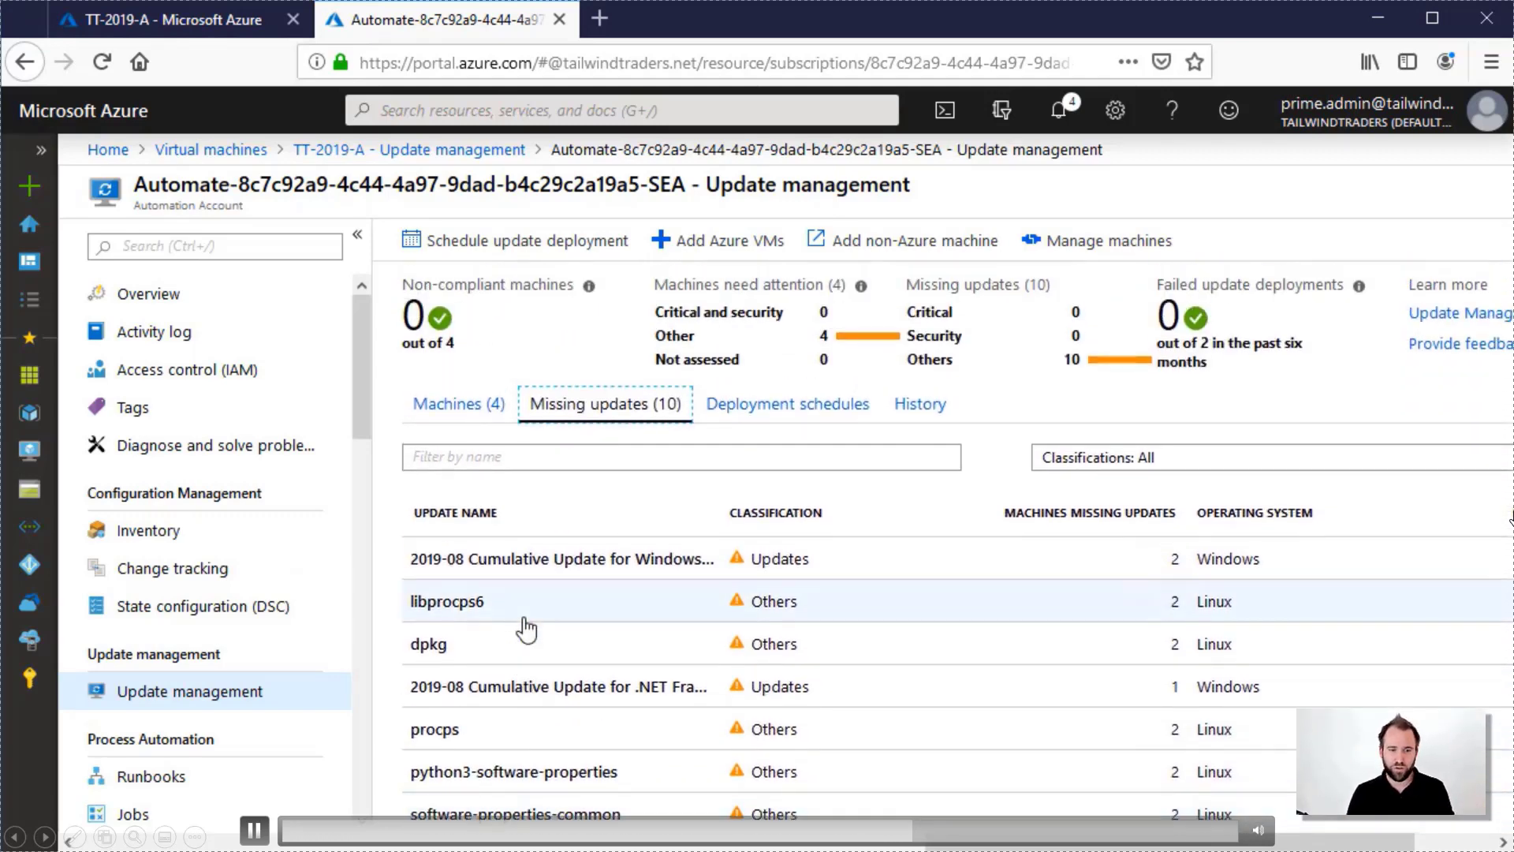
Start a new update deployment named Update-Linux-Systems and set its operating system to Linux
left_click(500, 243)
type("Update-Linux-Systems")
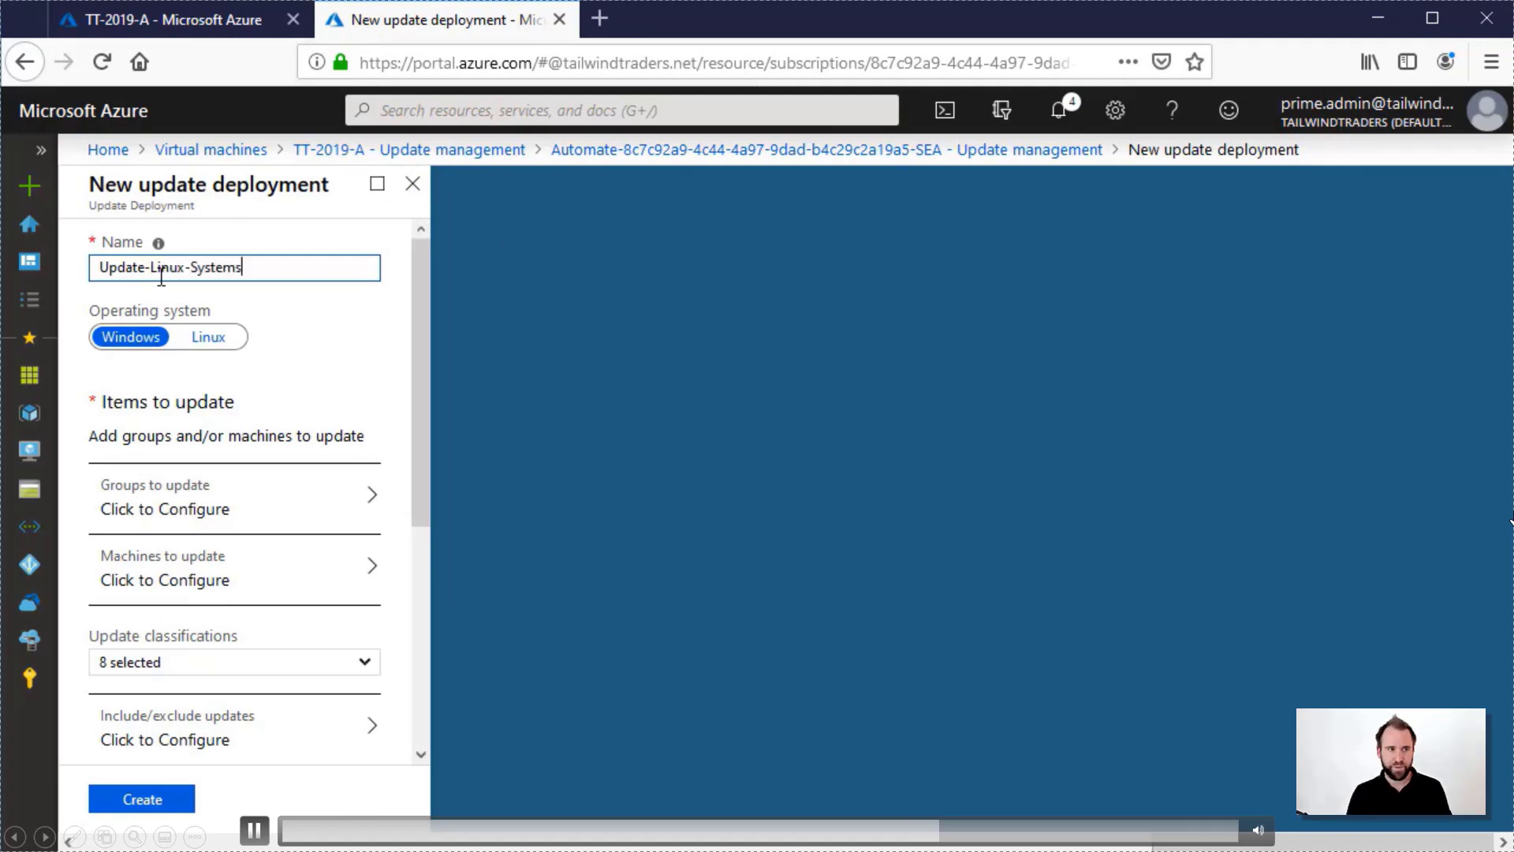
left_click(209, 335)
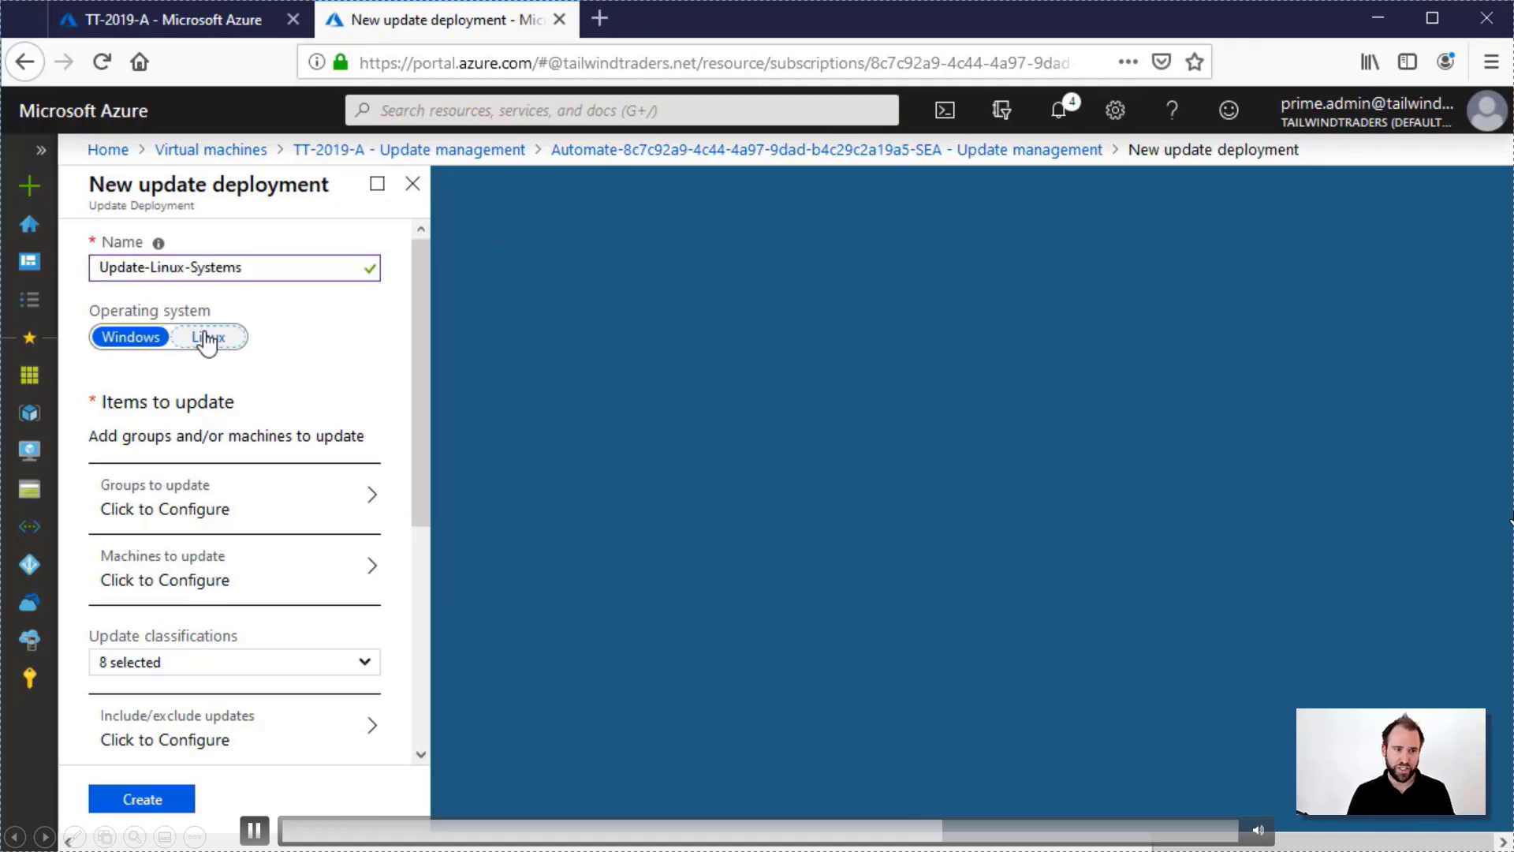
Choose individual machines to update and add TT-UBU-A and TT-UBU-B to the deployment
left_click(206, 520)
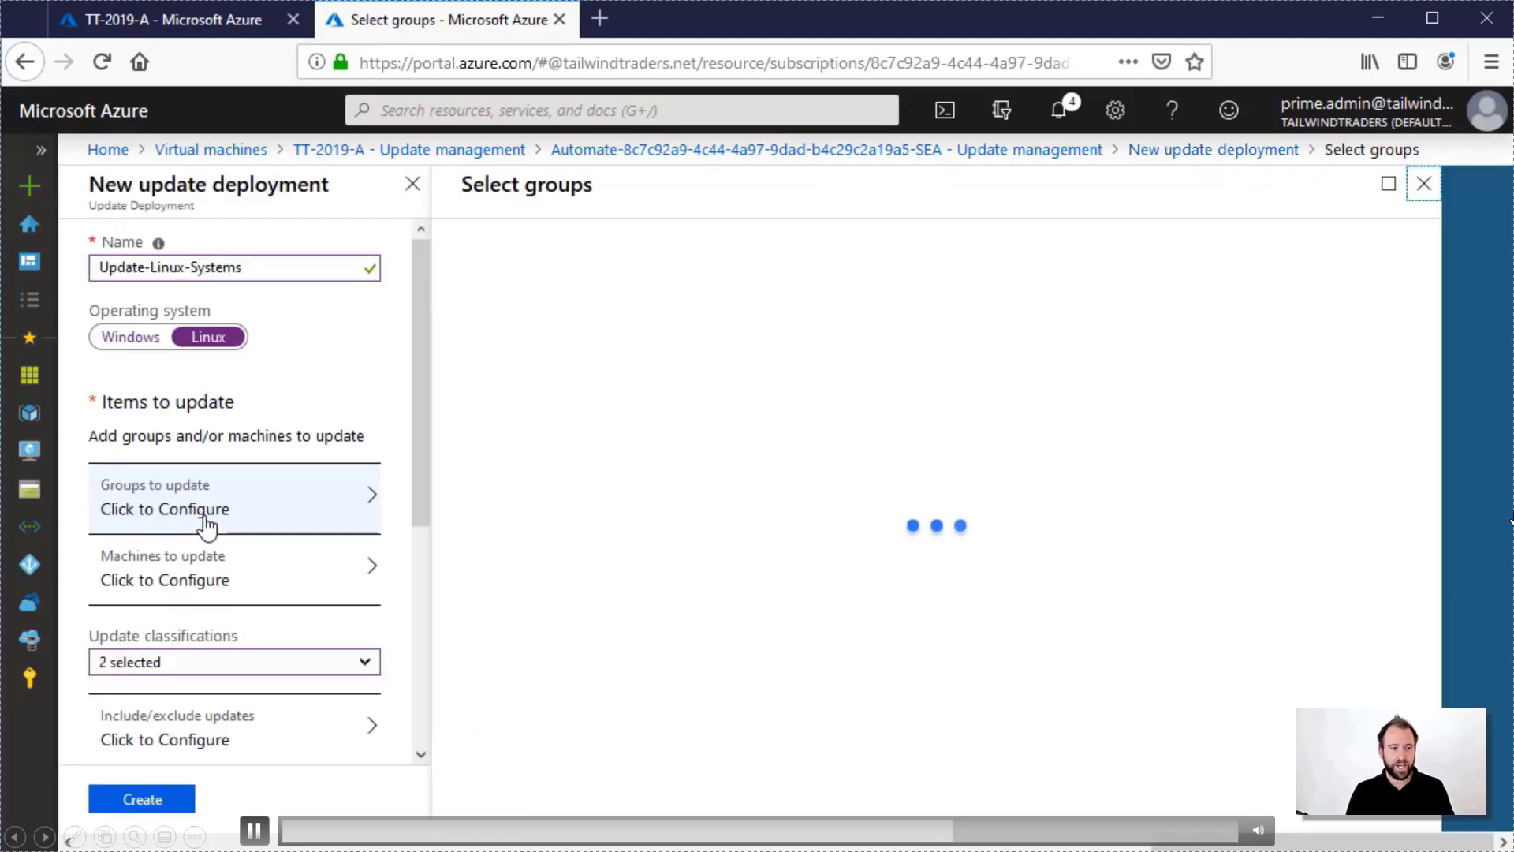
left_click(215, 581)
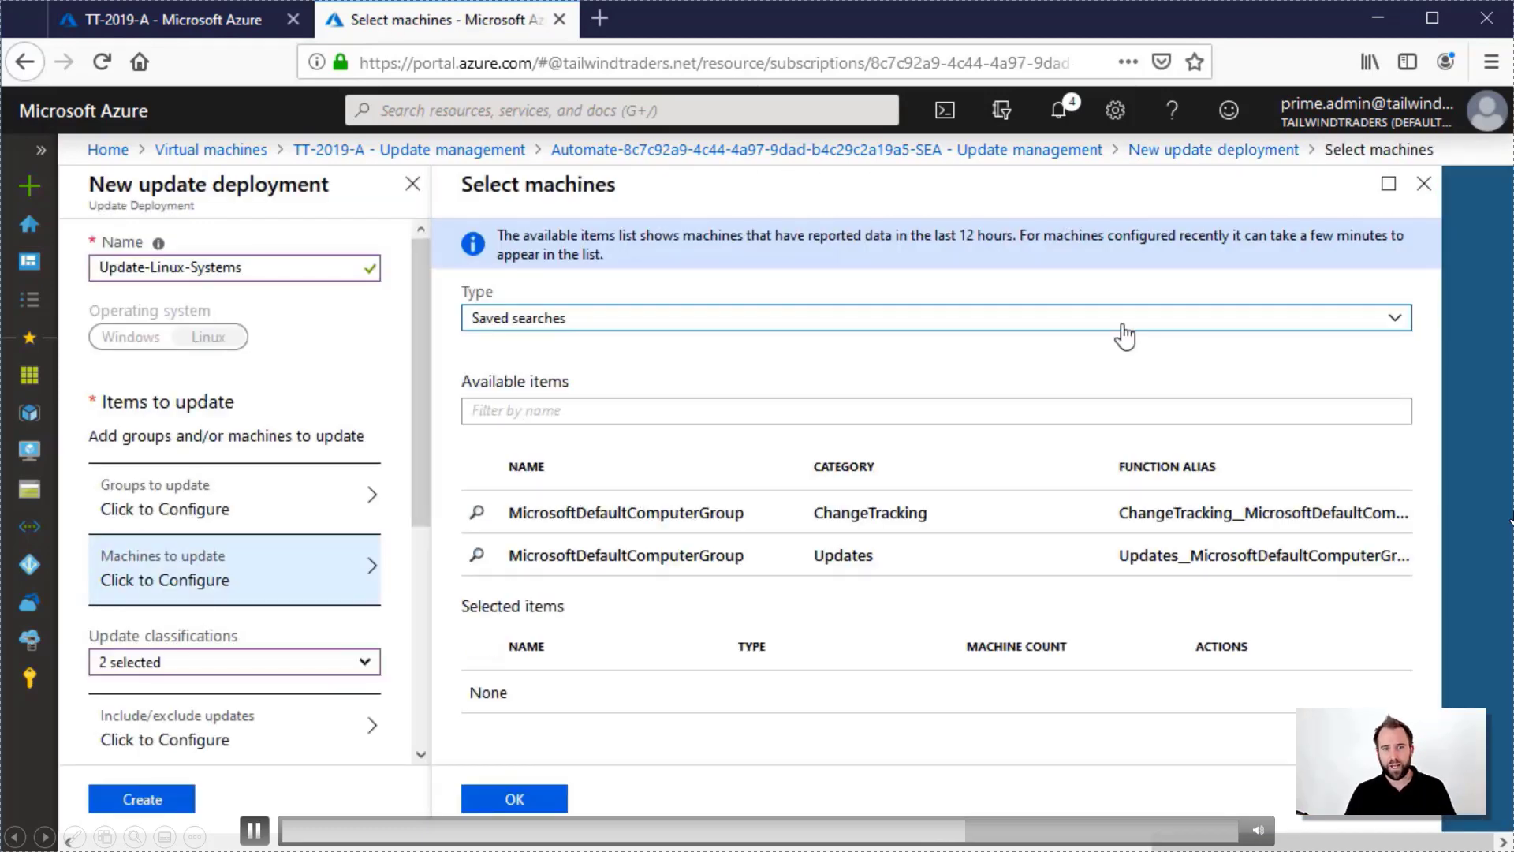
left_click(1123, 328)
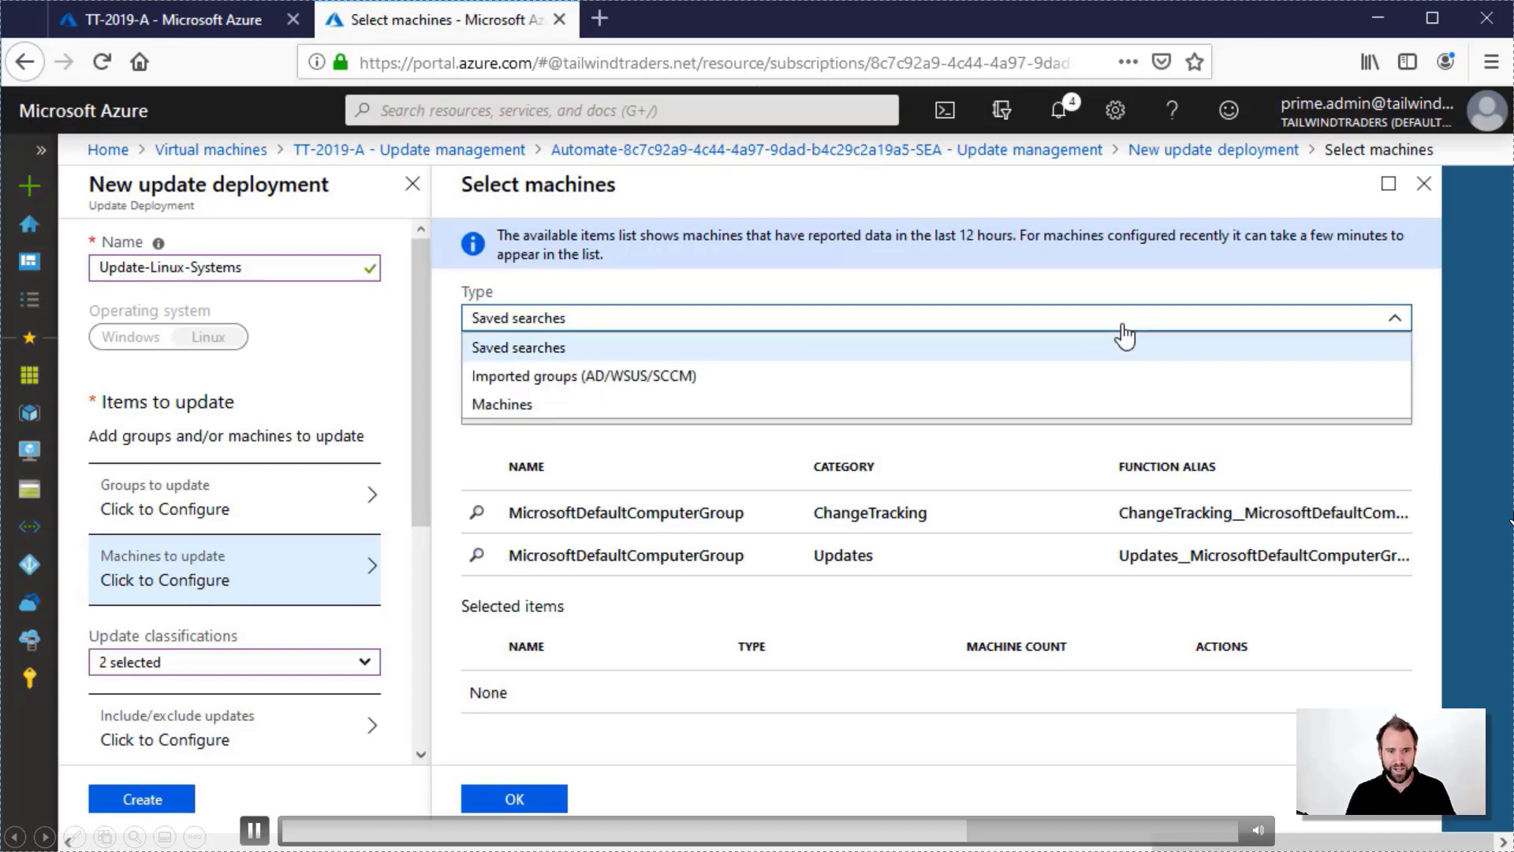
left_click(855, 407)
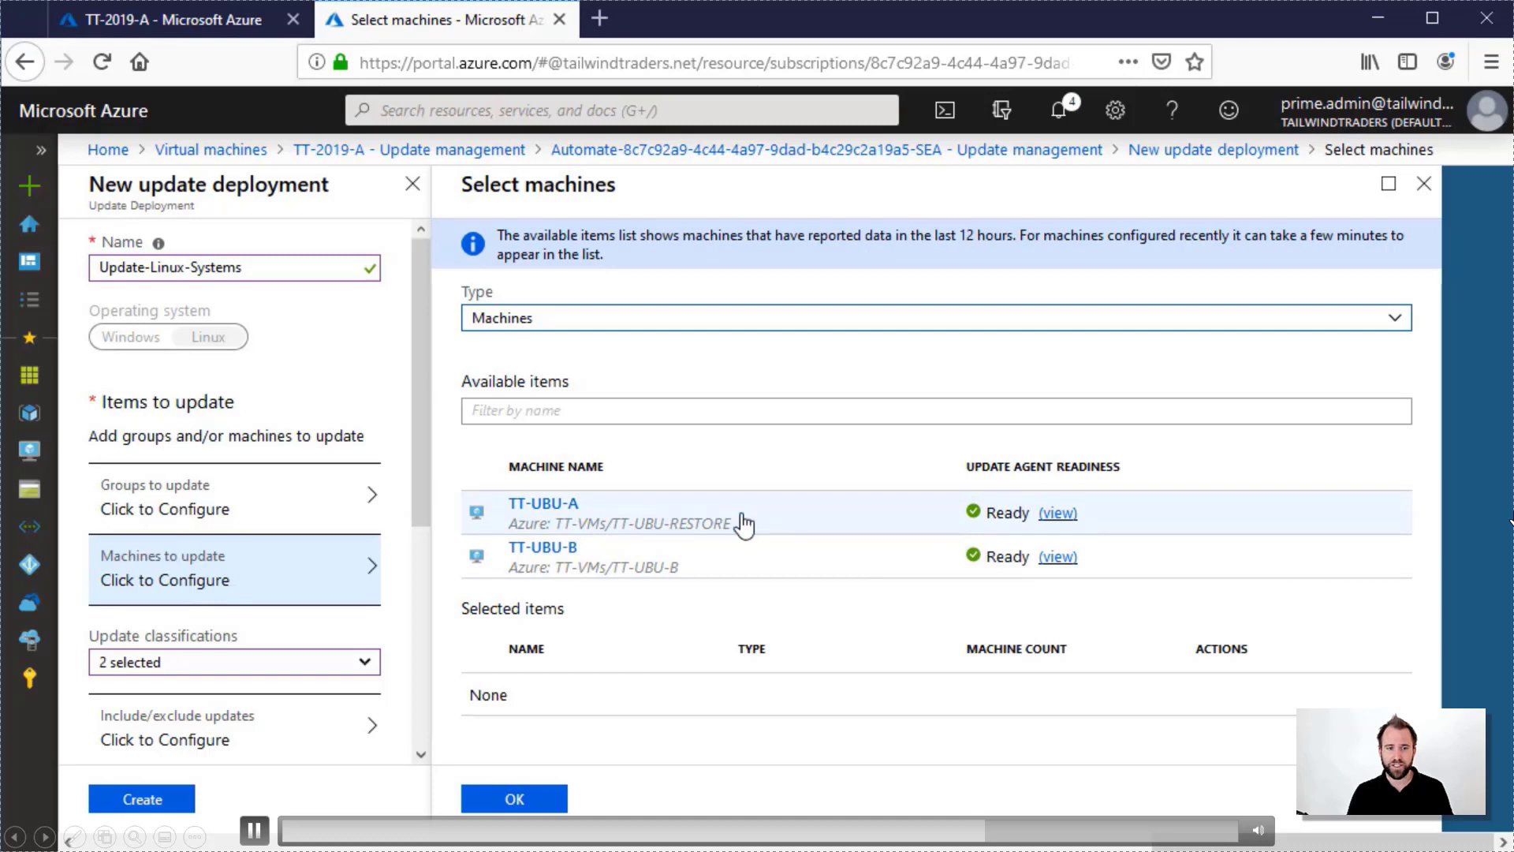
left_click(736, 520)
left_click(733, 570)
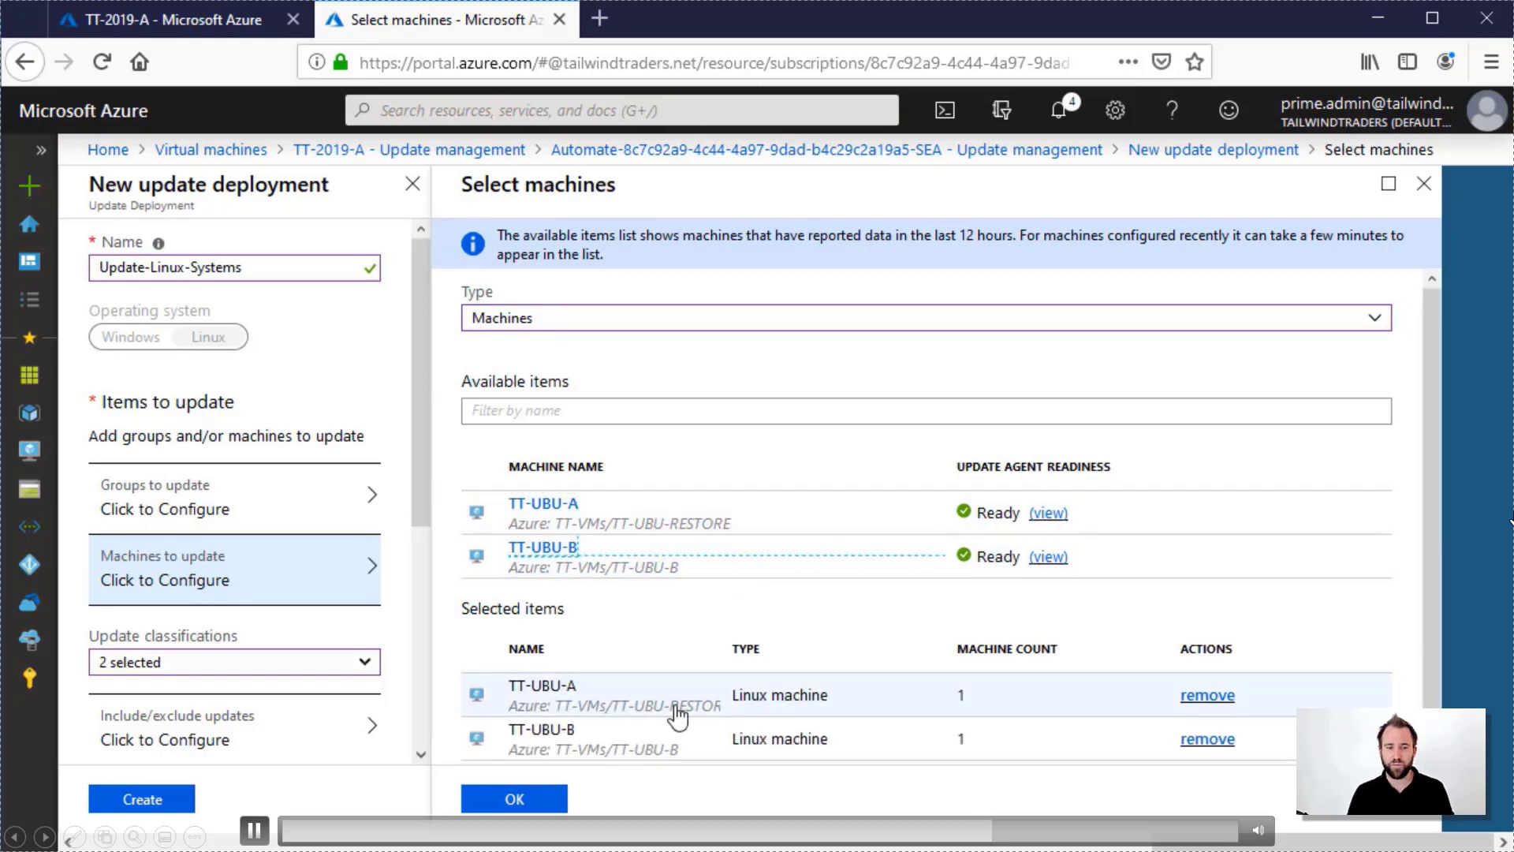
left_click(514, 799)
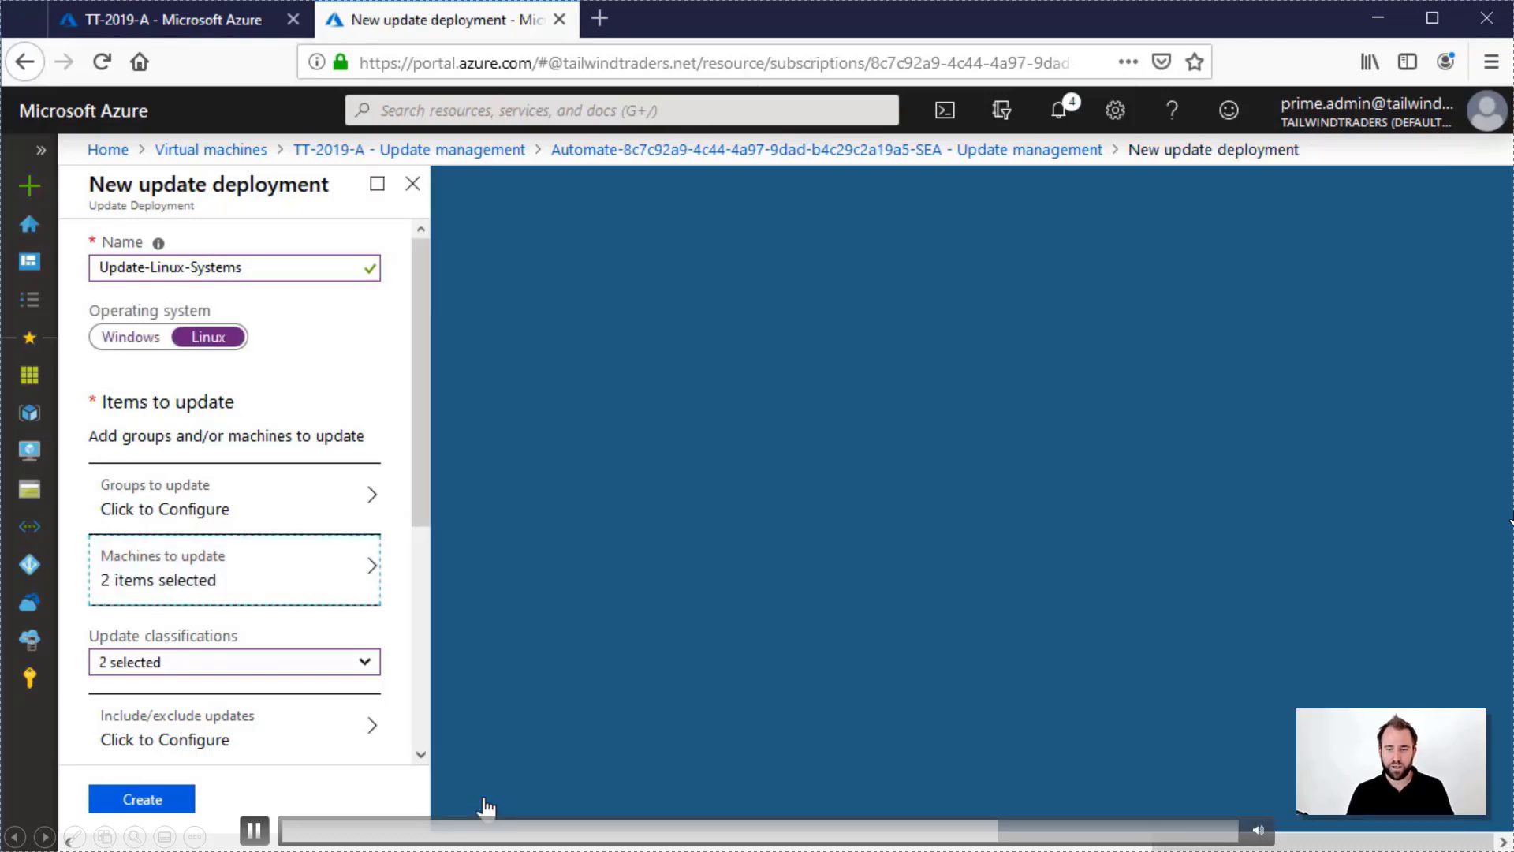
Schedule the deployment to recur every 1 week on Tuesday, starting at 5:00 PM
scroll(291, 595, "down", 3)
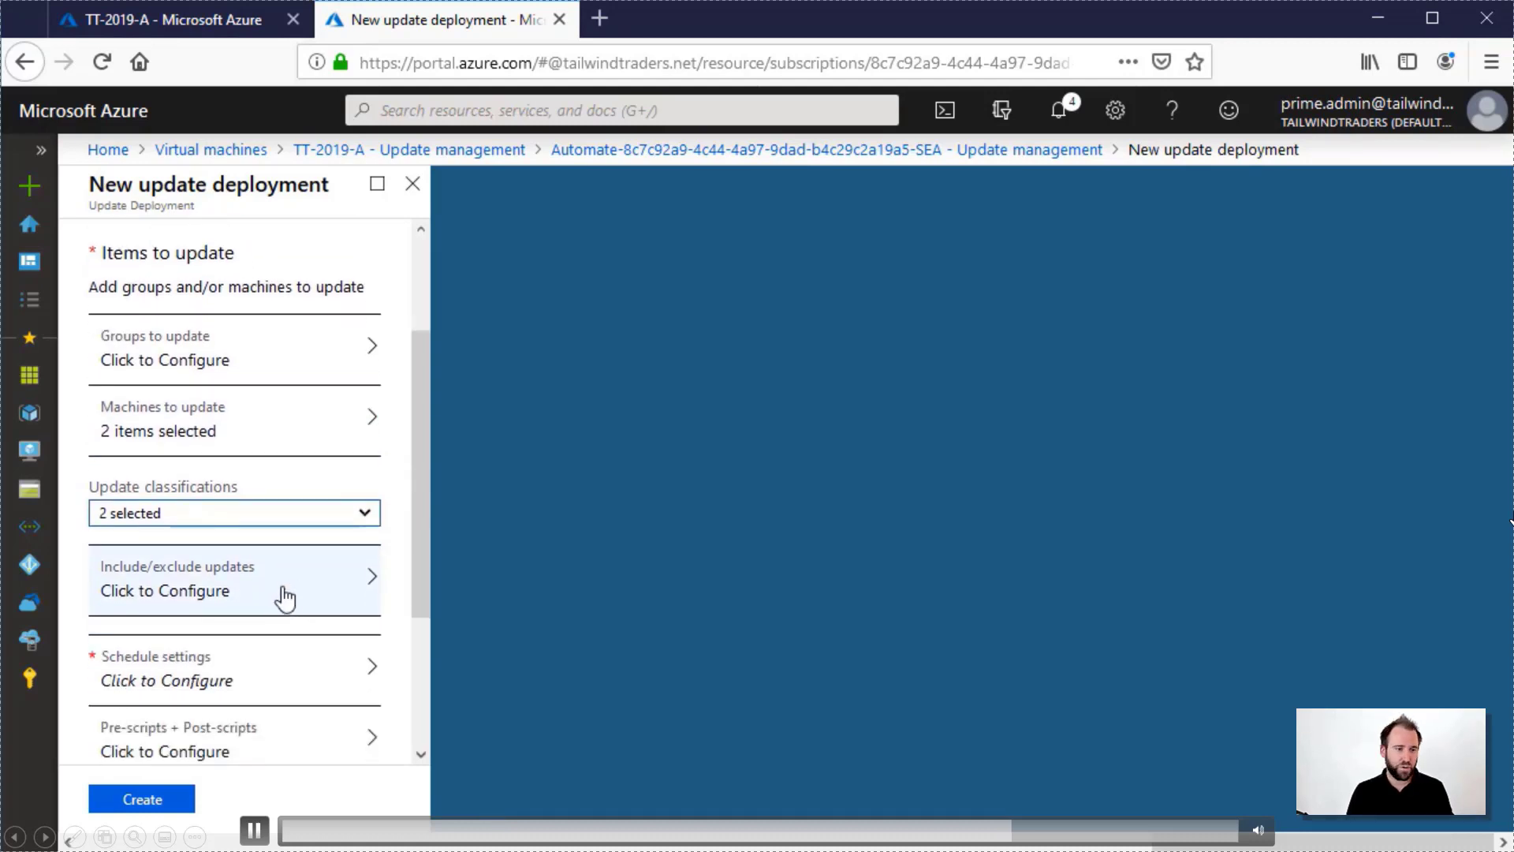
left_click(266, 664)
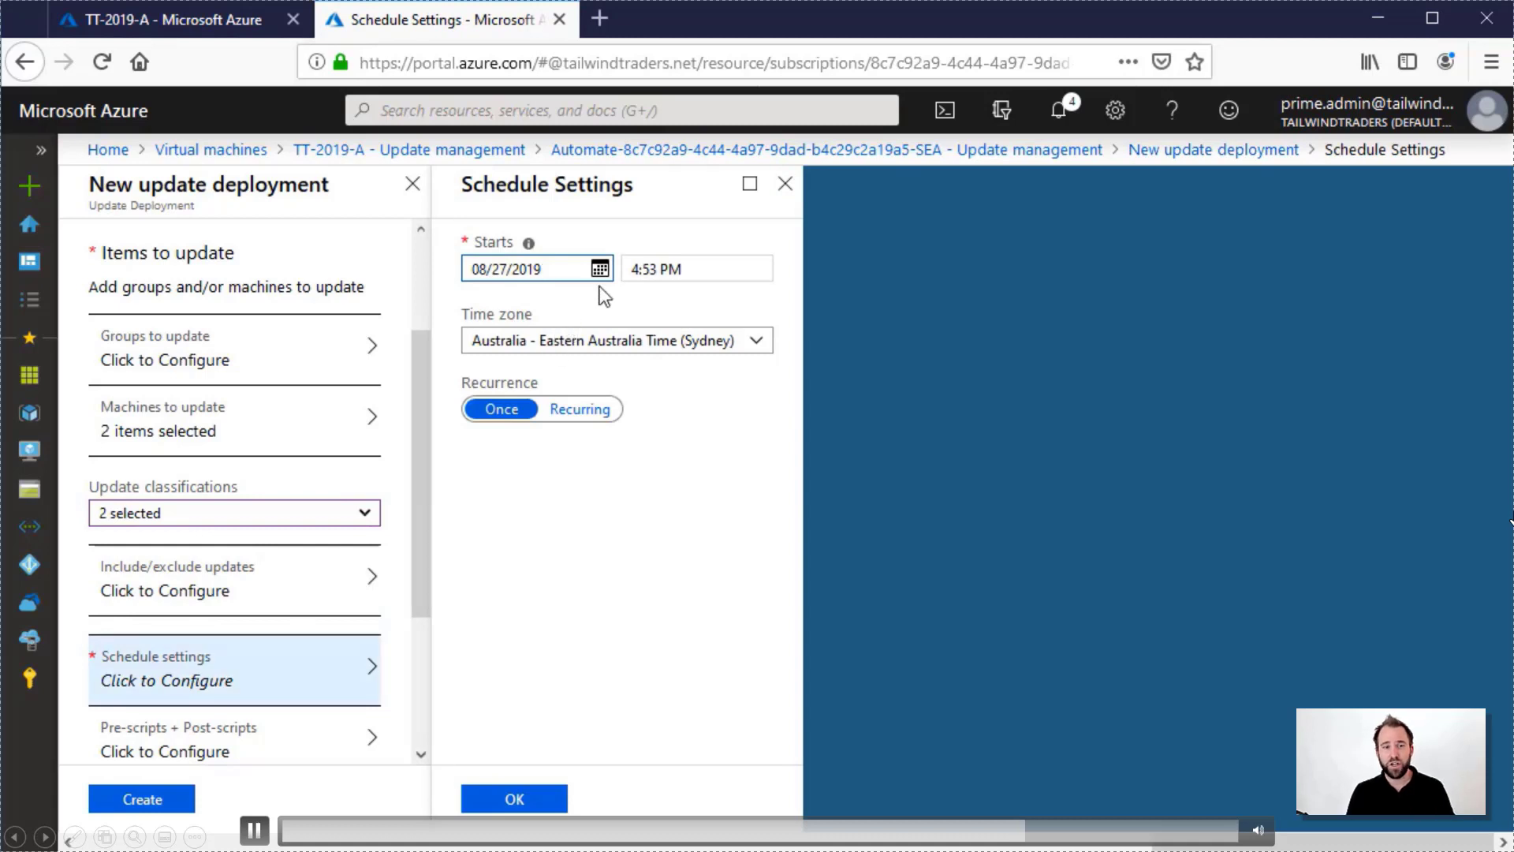
left_click(603, 416)
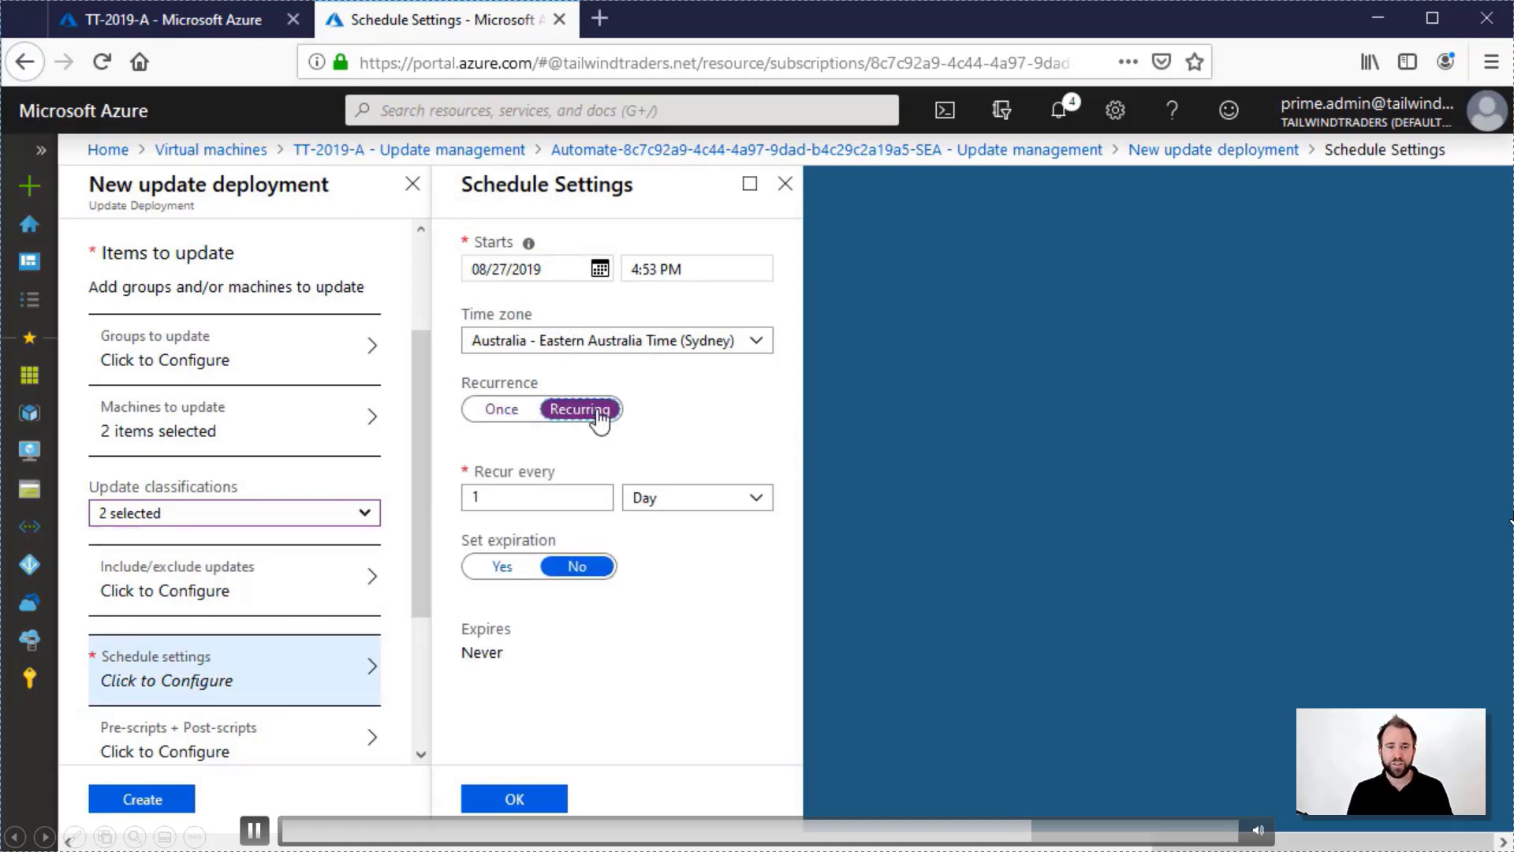
left_click(652, 501)
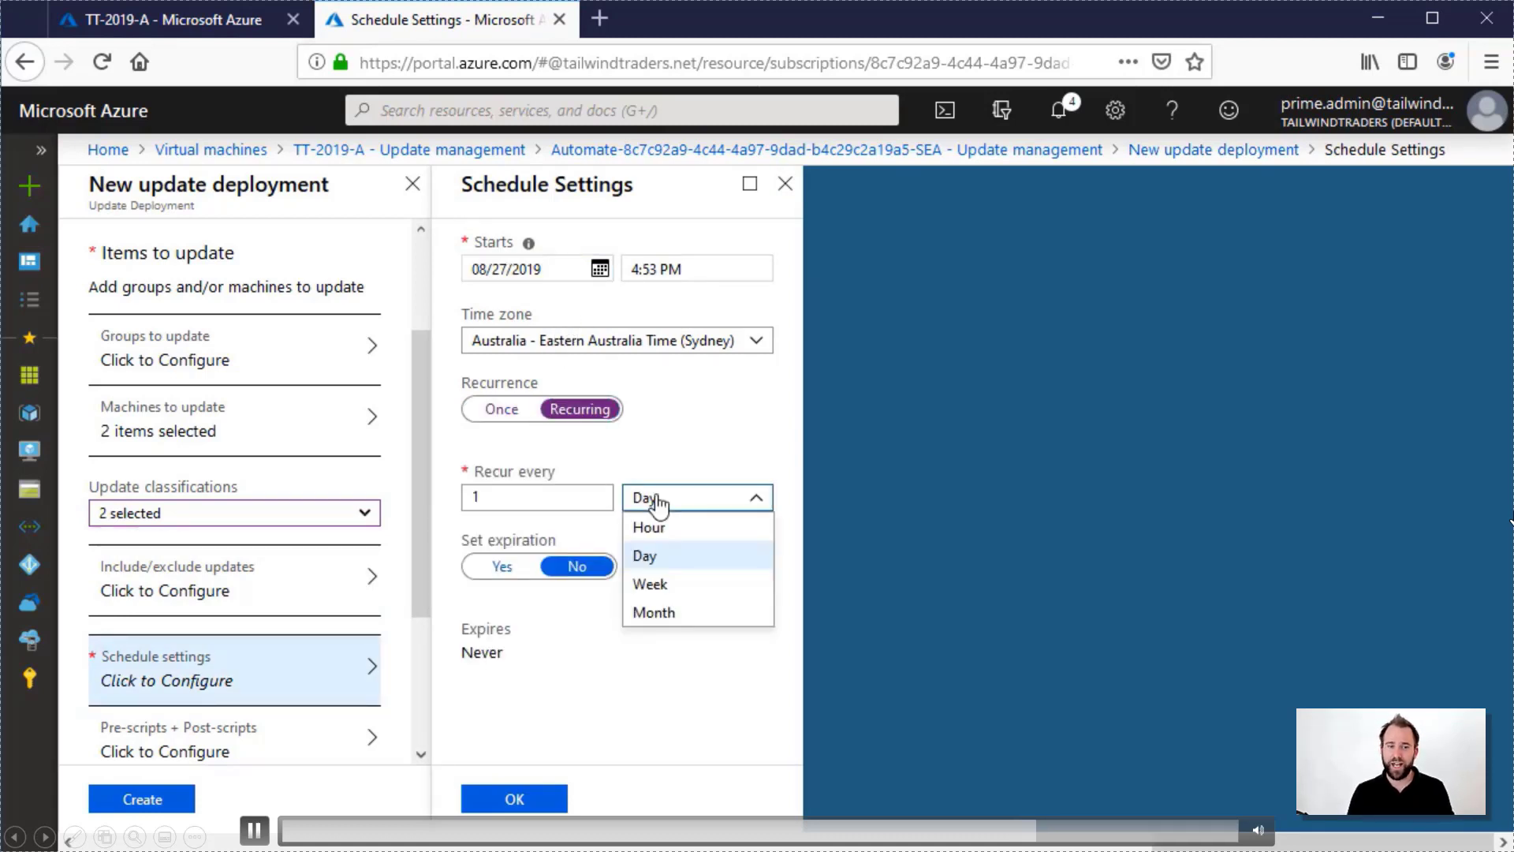
left_click(665, 584)
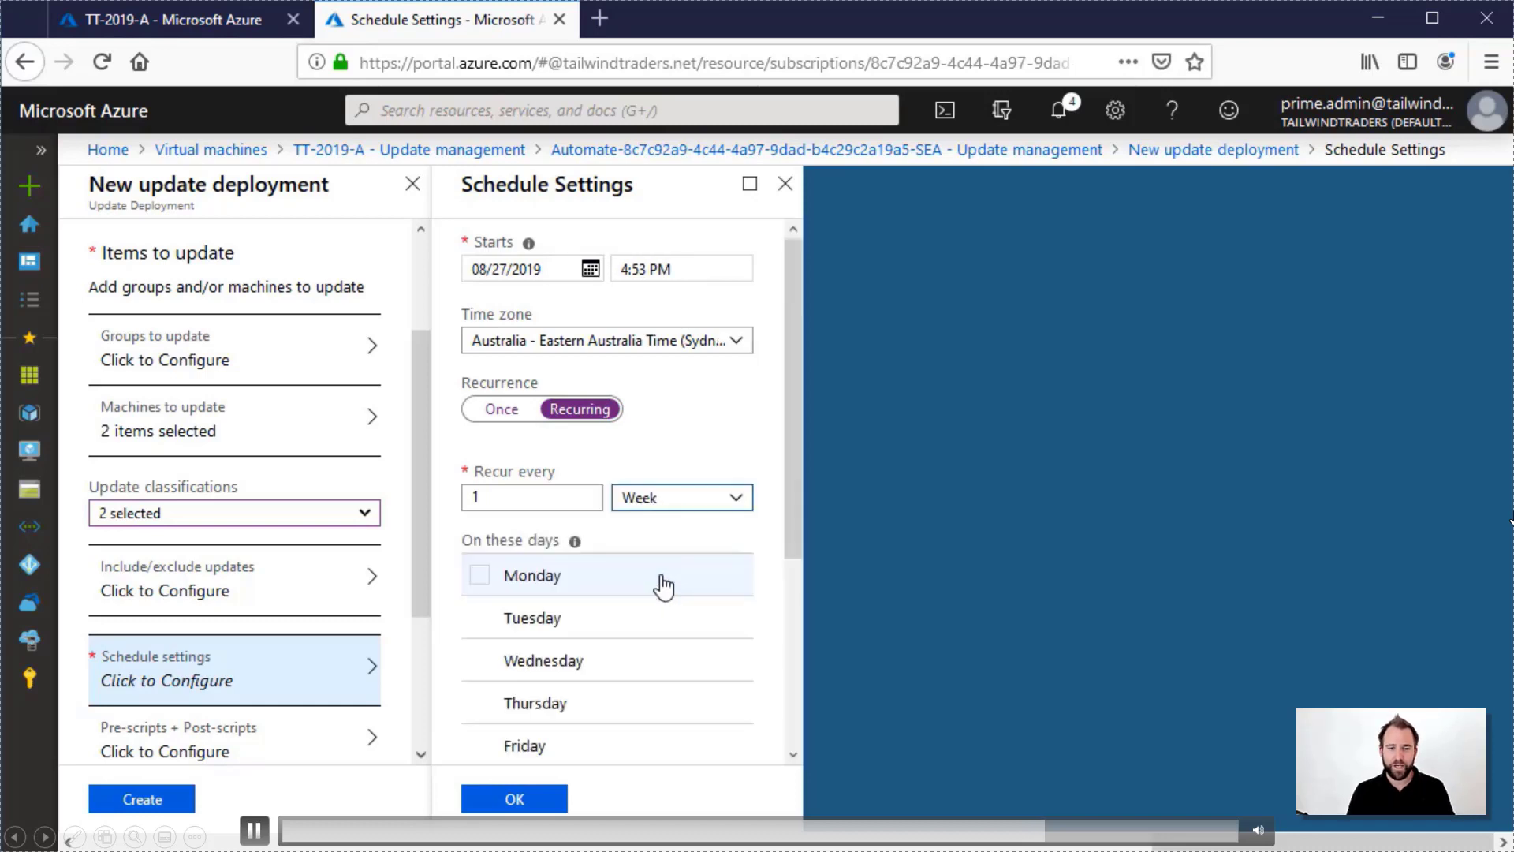
left_click(484, 628)
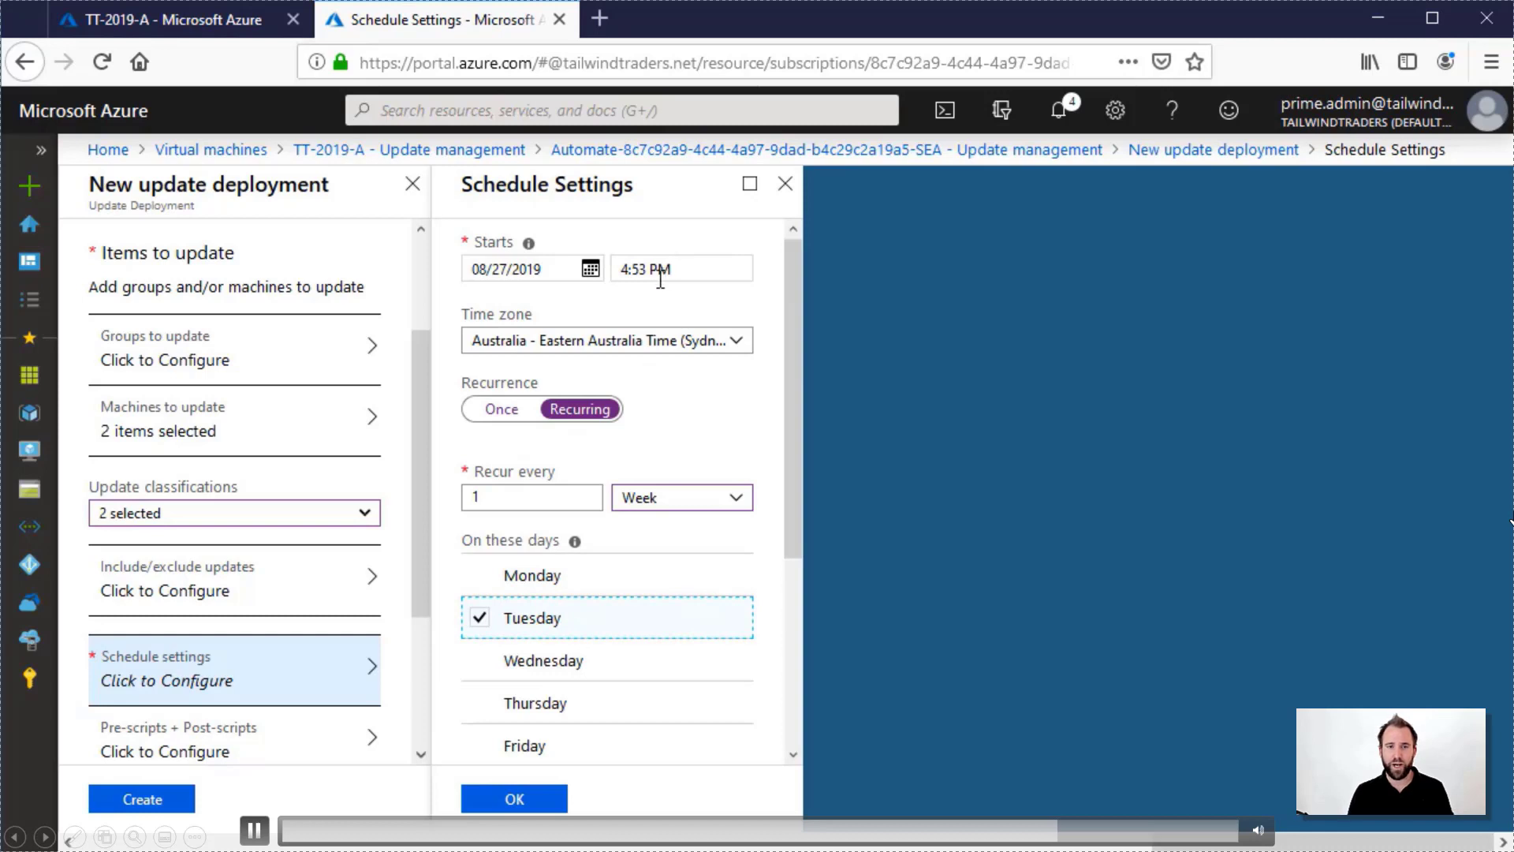
left_click_drag(646, 269, 603, 270)
type("5:00")
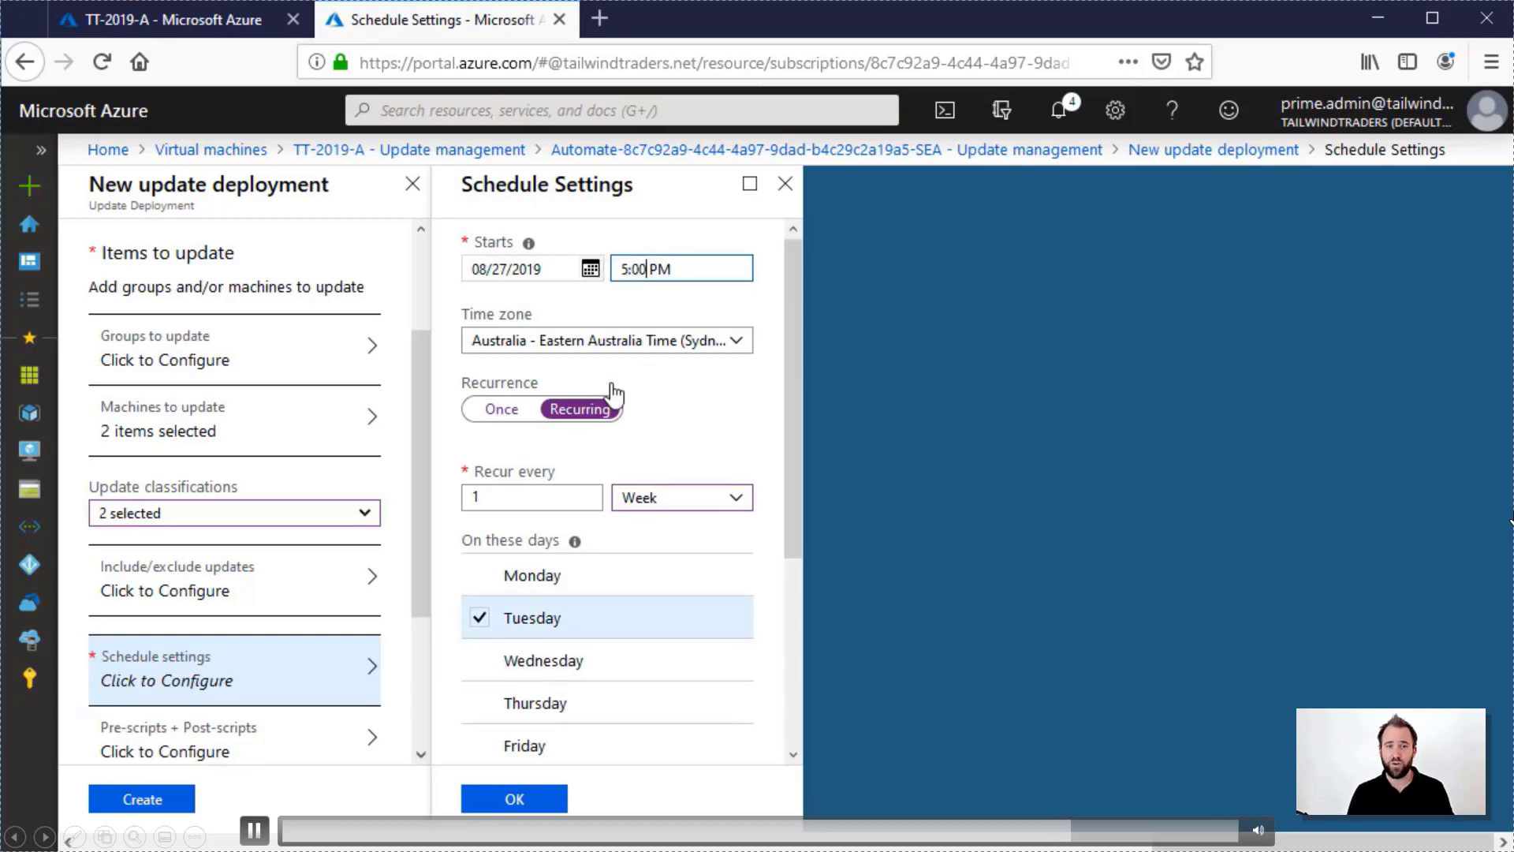
left_click(522, 800)
Leave pre-scripts and post-scripts empty, keep Reboot if required after checking the reboot options, and create the Linux deployment
scroll(221, 590, "down", 3)
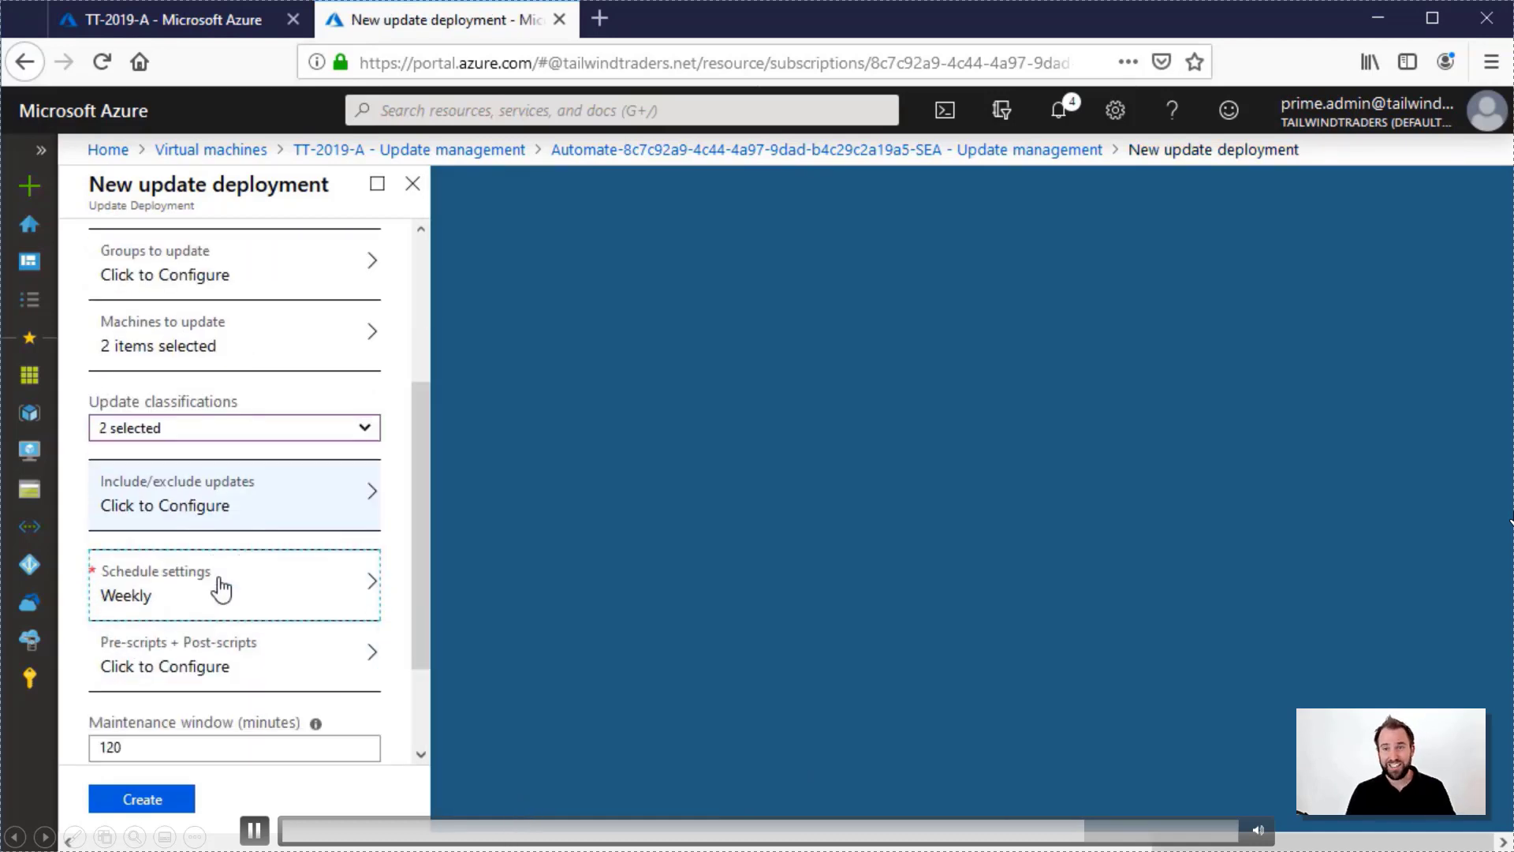
left_click(220, 586)
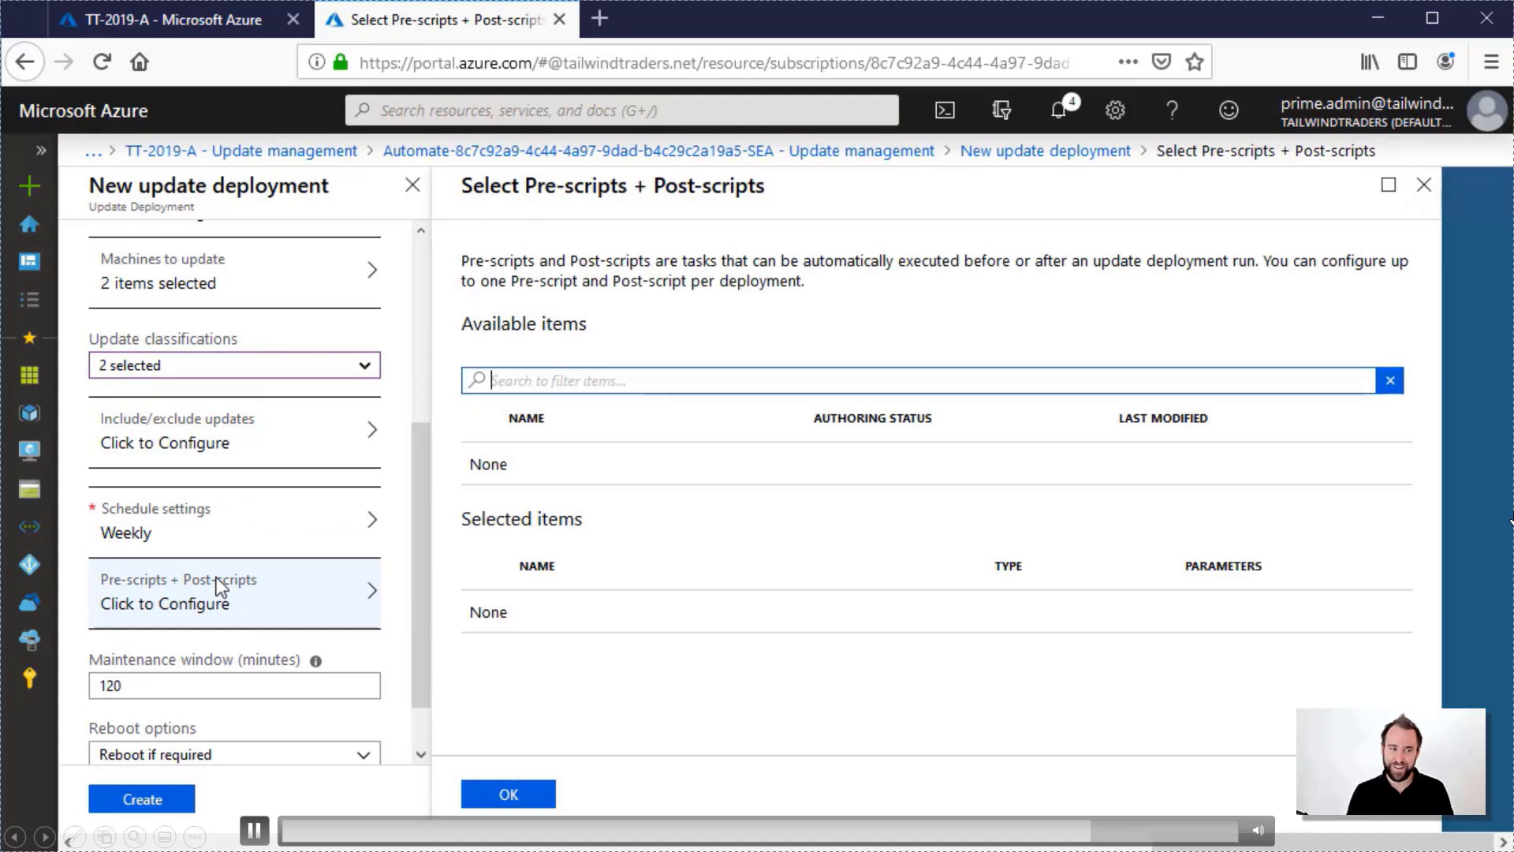
scroll(222, 586, "down", 2)
scroll(222, 587, "down", 2)
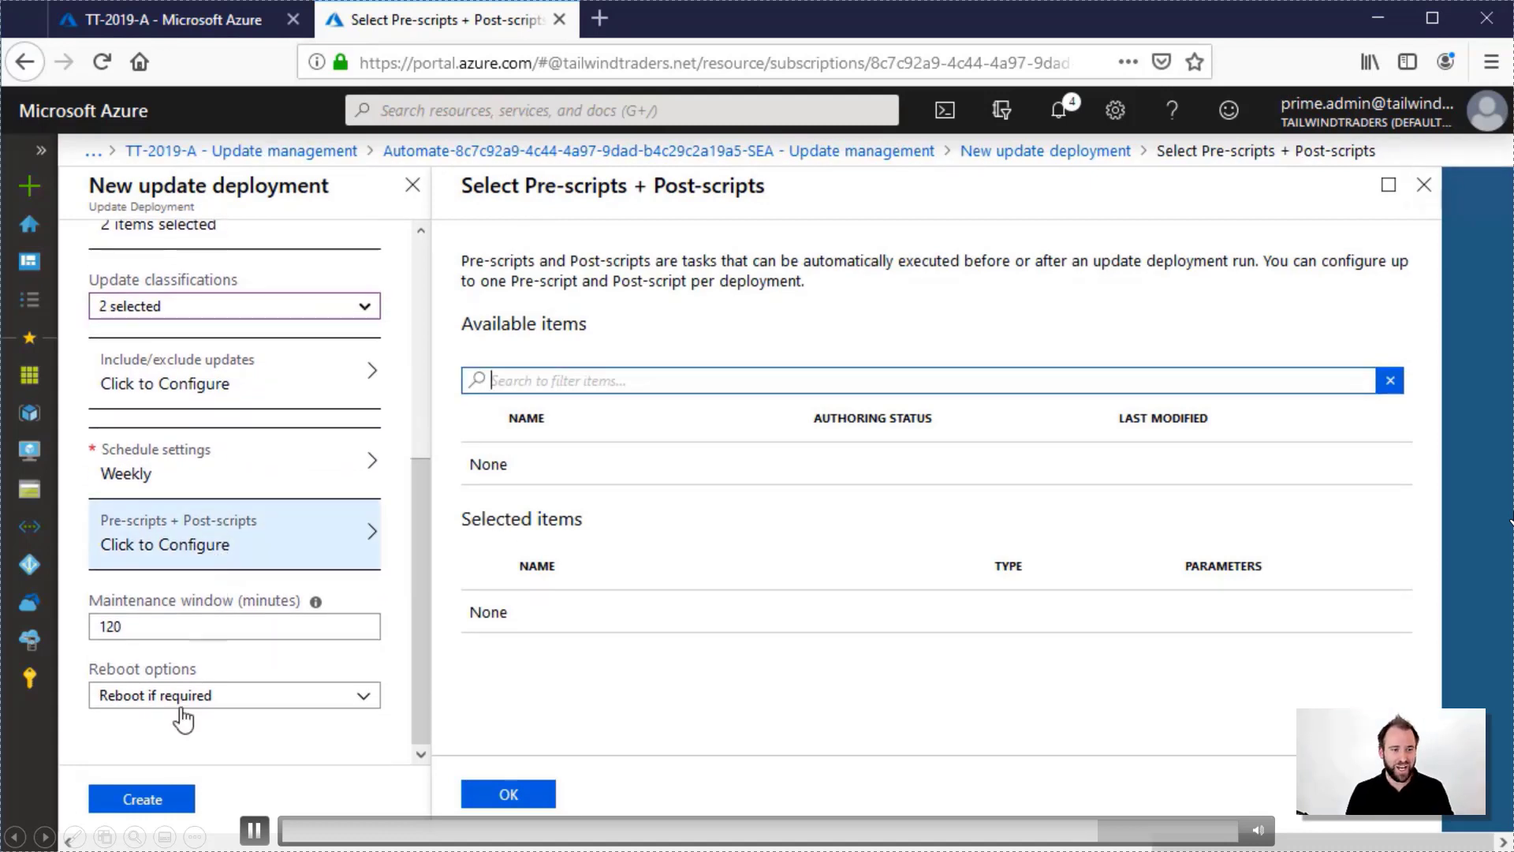
left_click(183, 697)
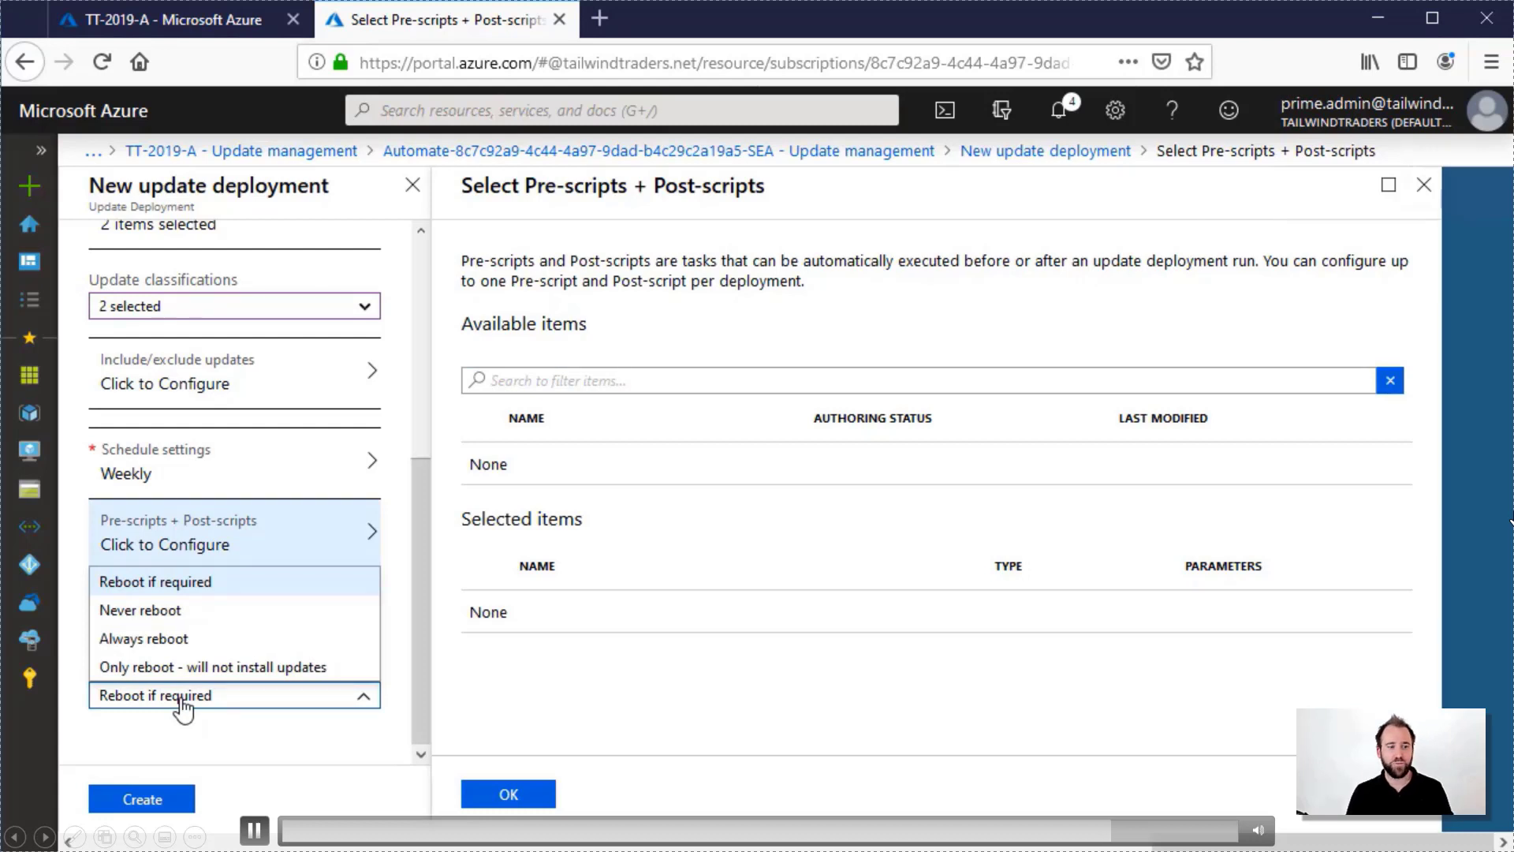
left_click(183, 705)
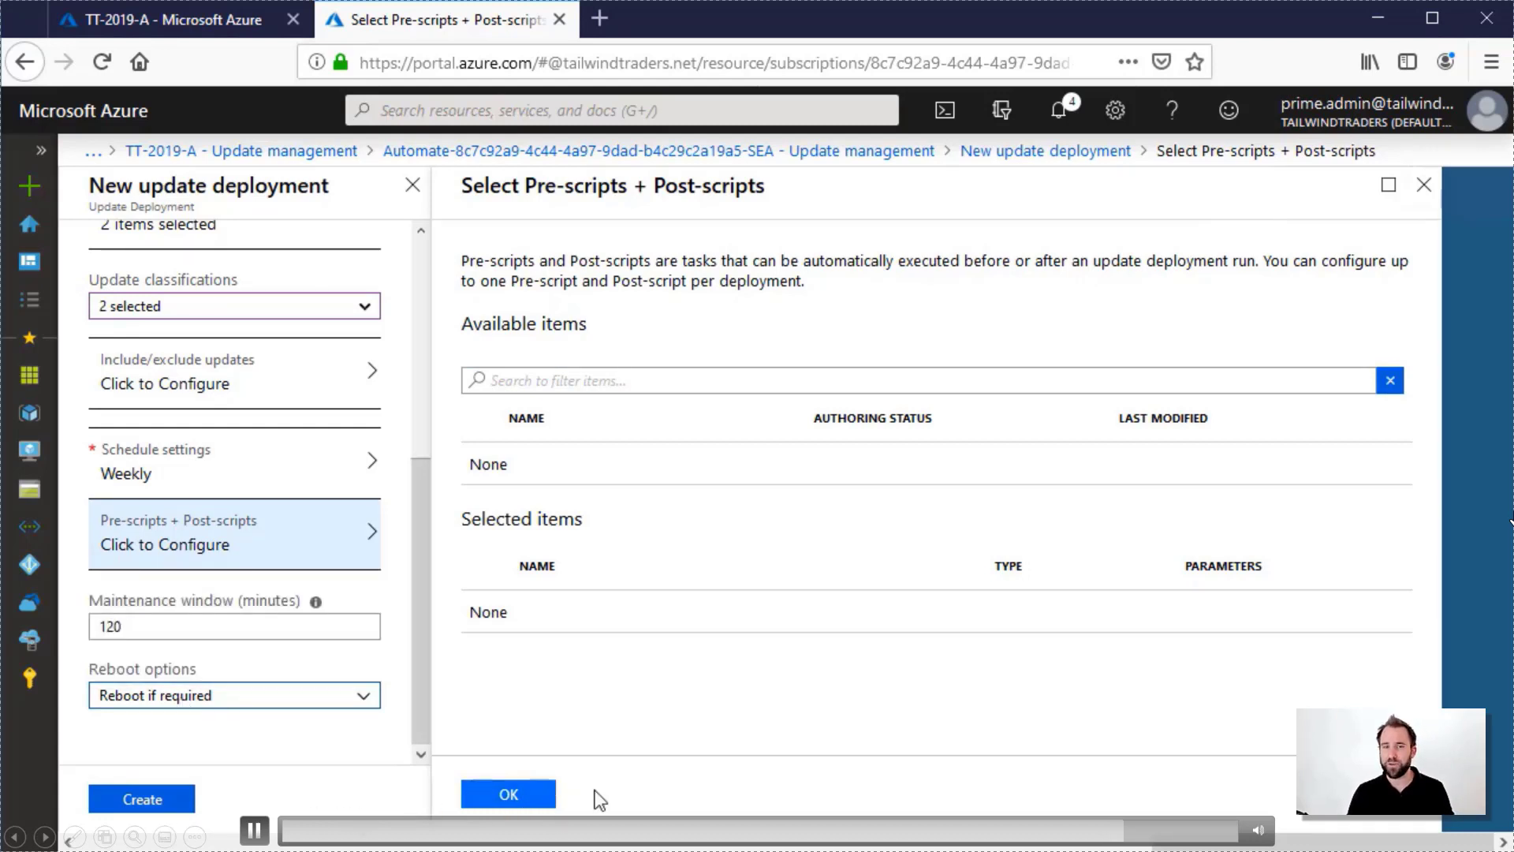
left_click(524, 795)
left_click(154, 801)
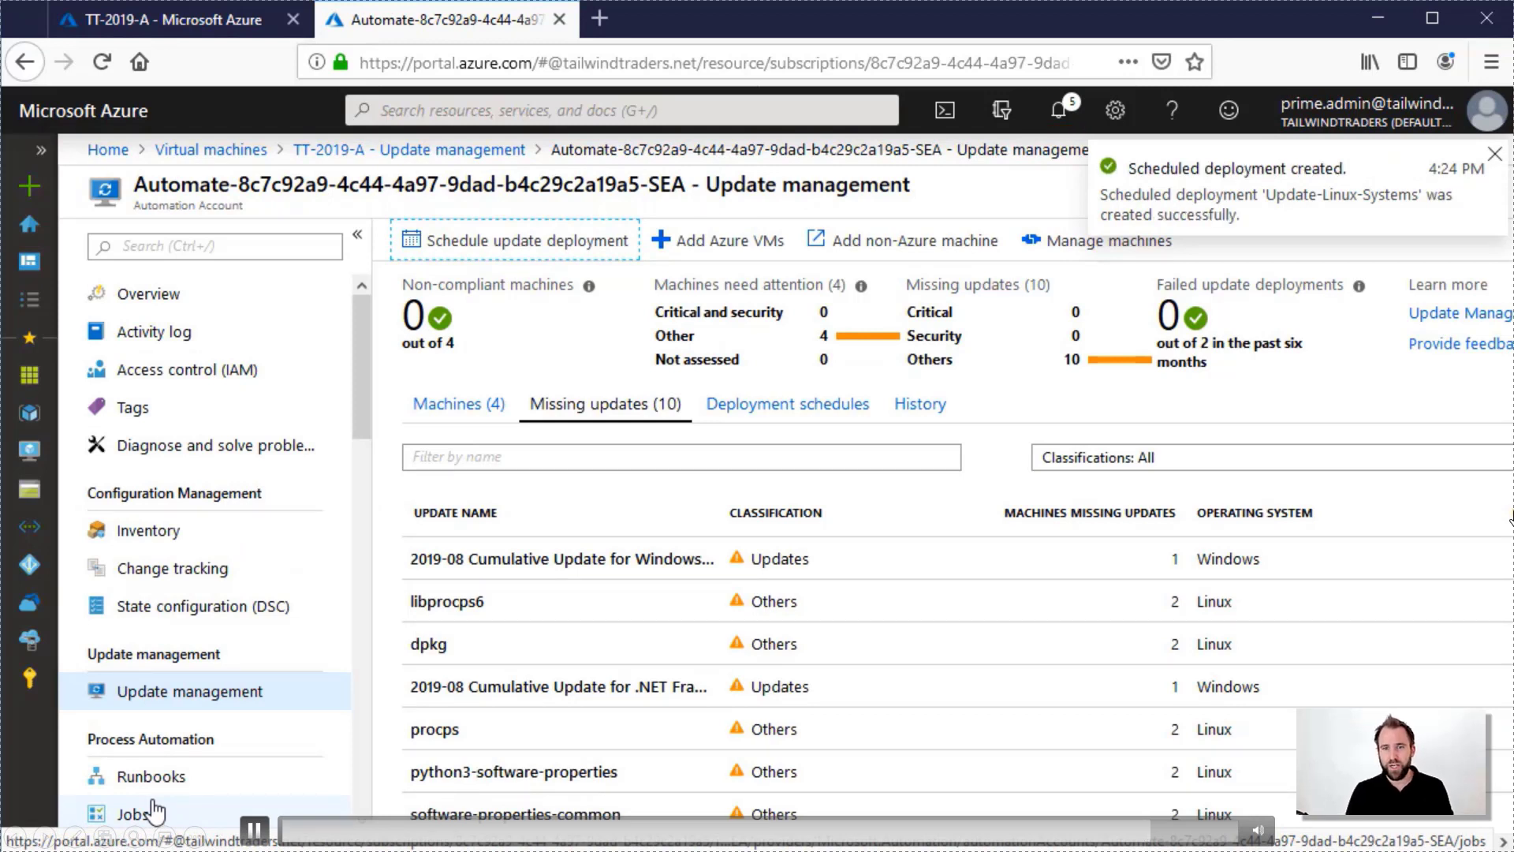
Review the deployment schedules, the missing updates with wider name and classification columns, and the compliance of all machines
left_click(789, 406)
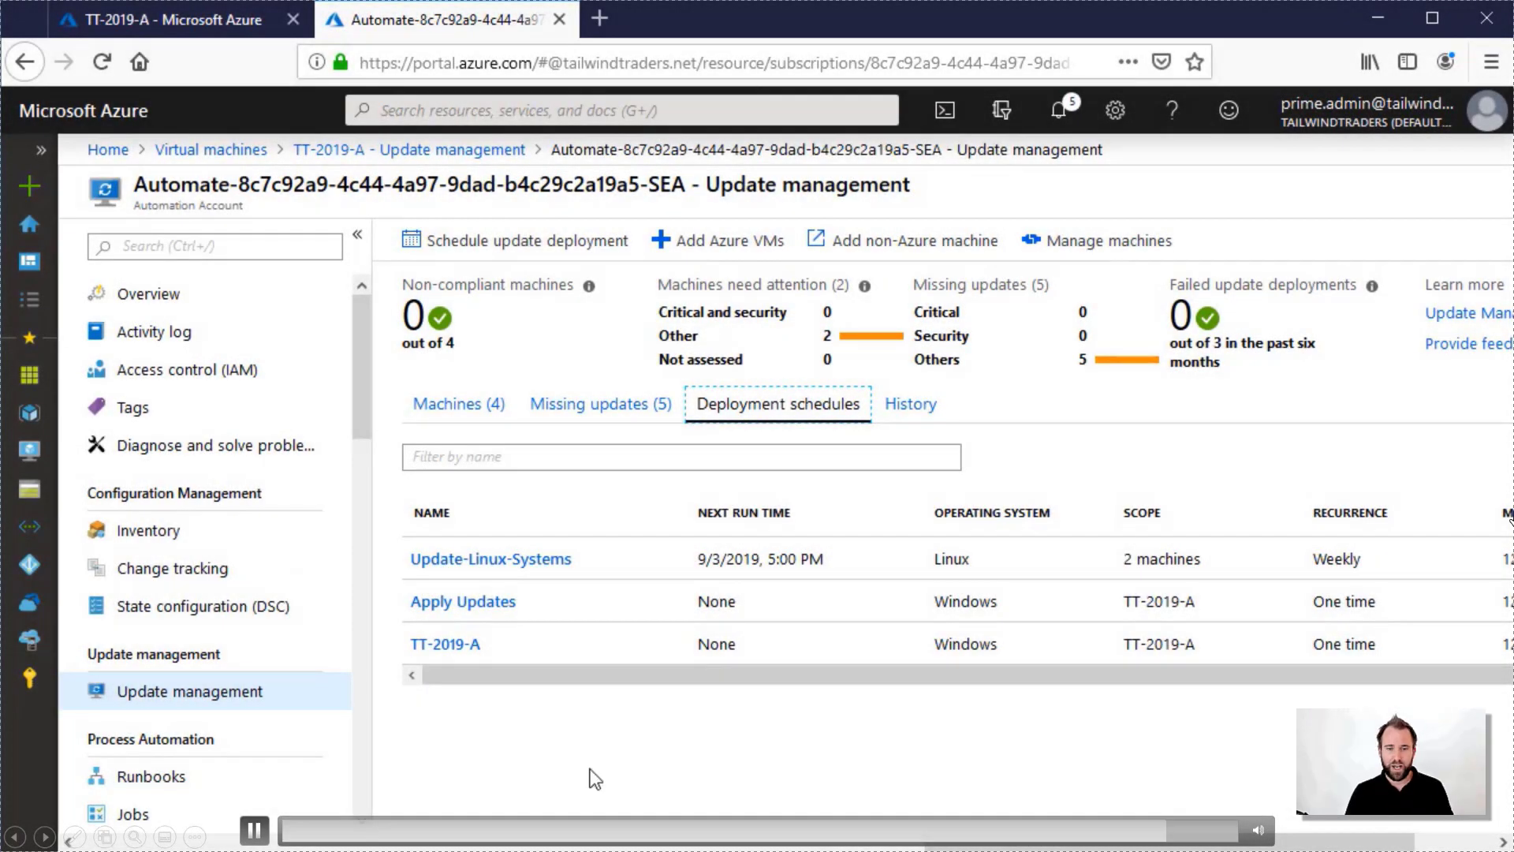
left_click(588, 410)
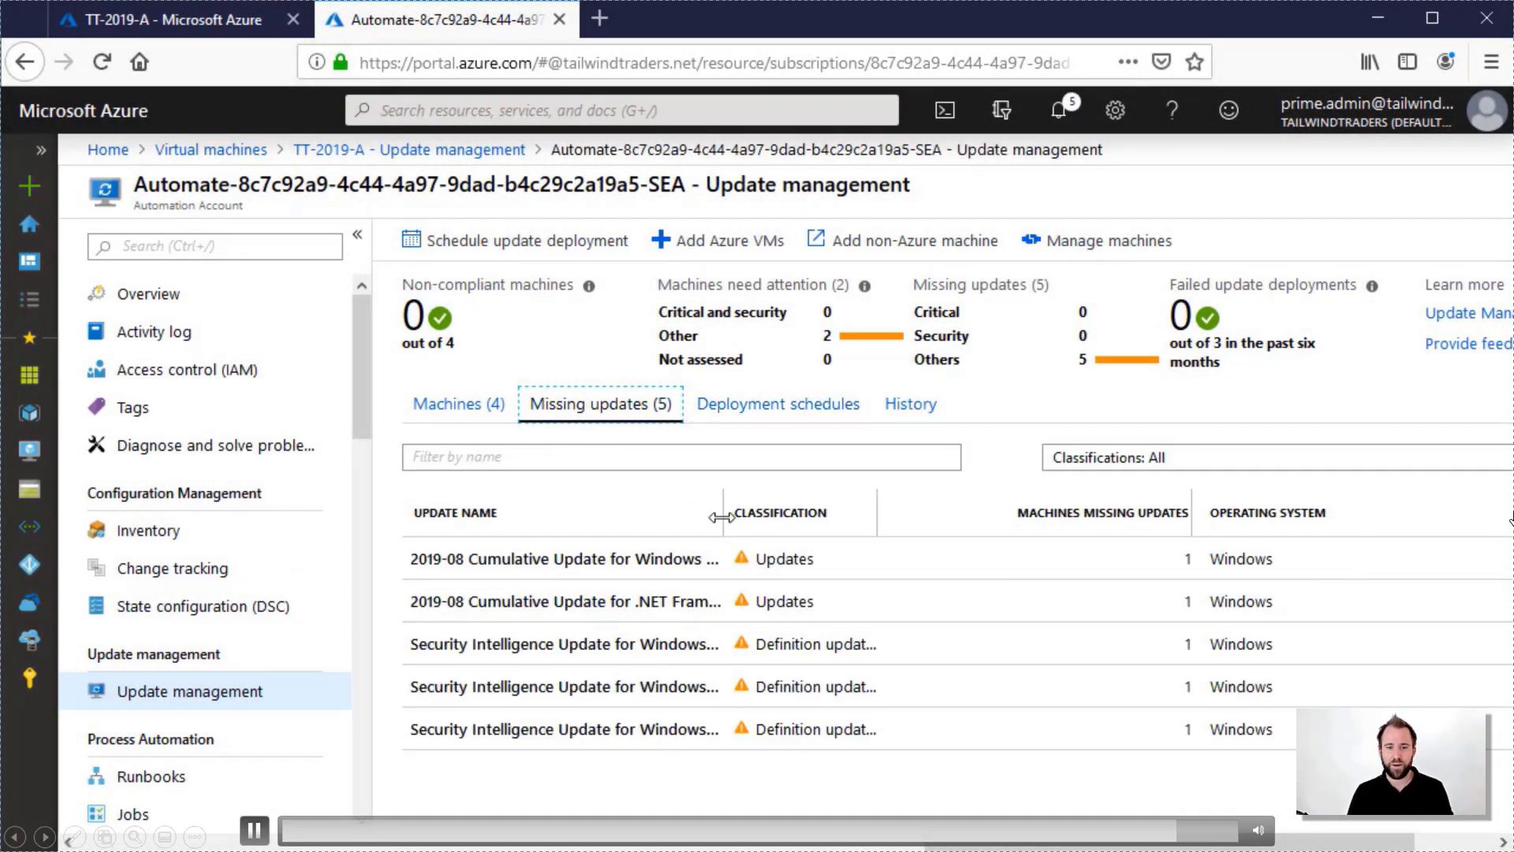
left_click_drag(723, 513, 753, 529)
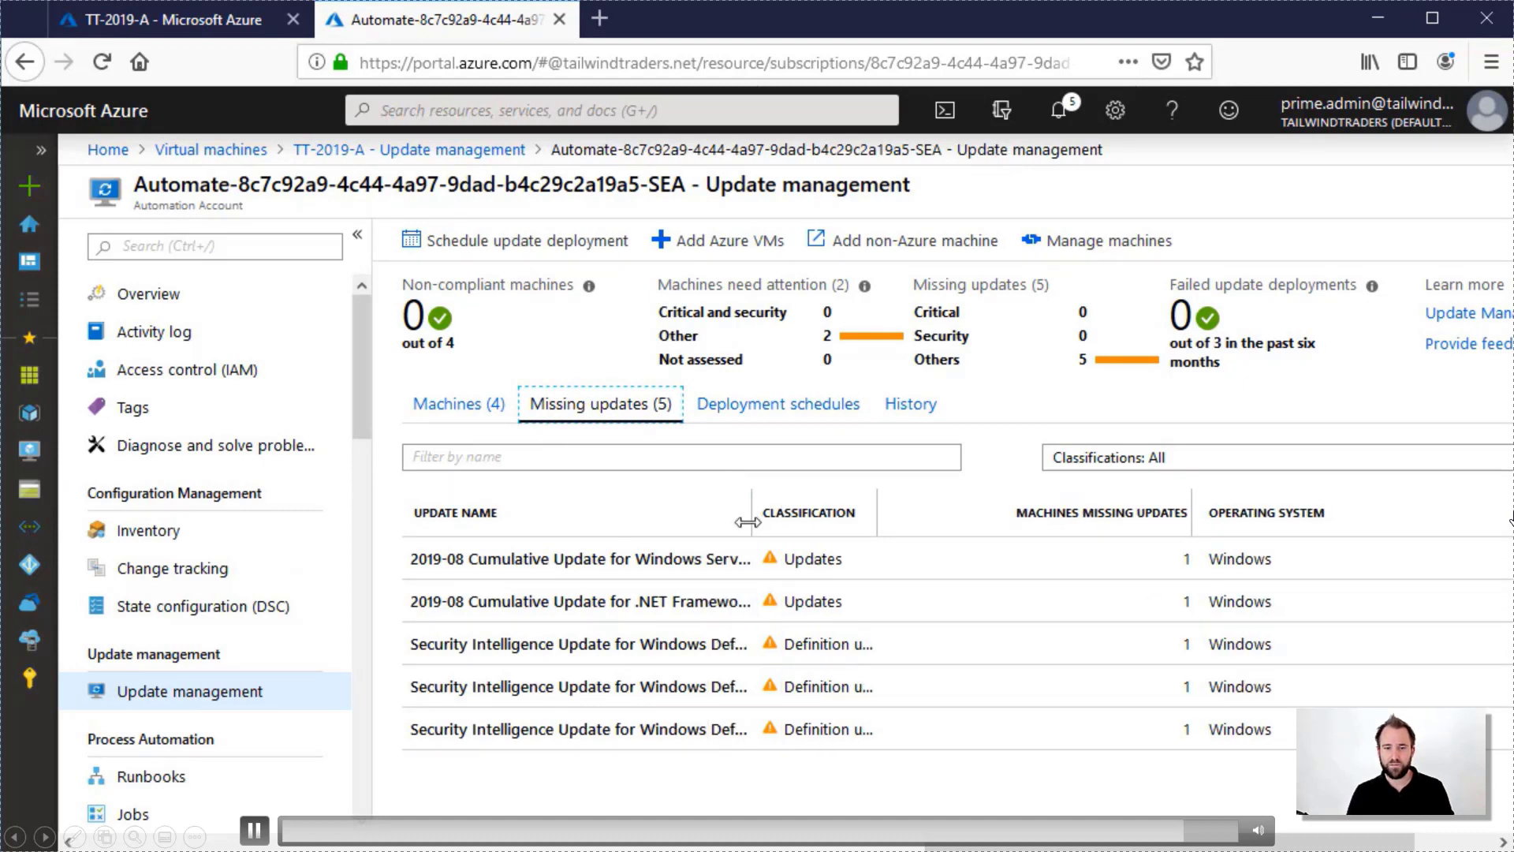
left_click_drag(872, 512, 973, 524)
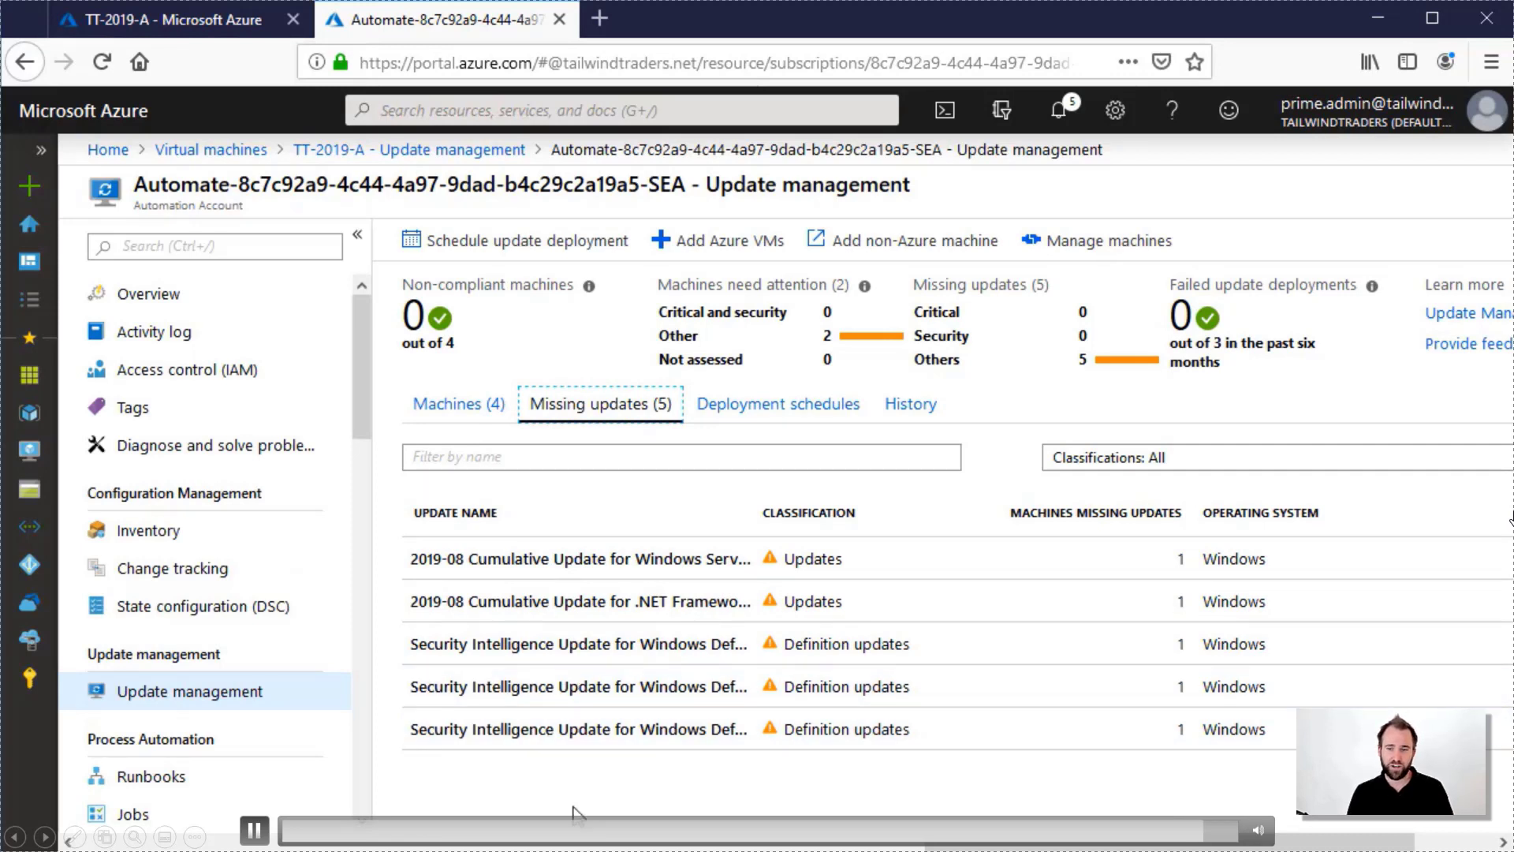
left_click(458, 414)
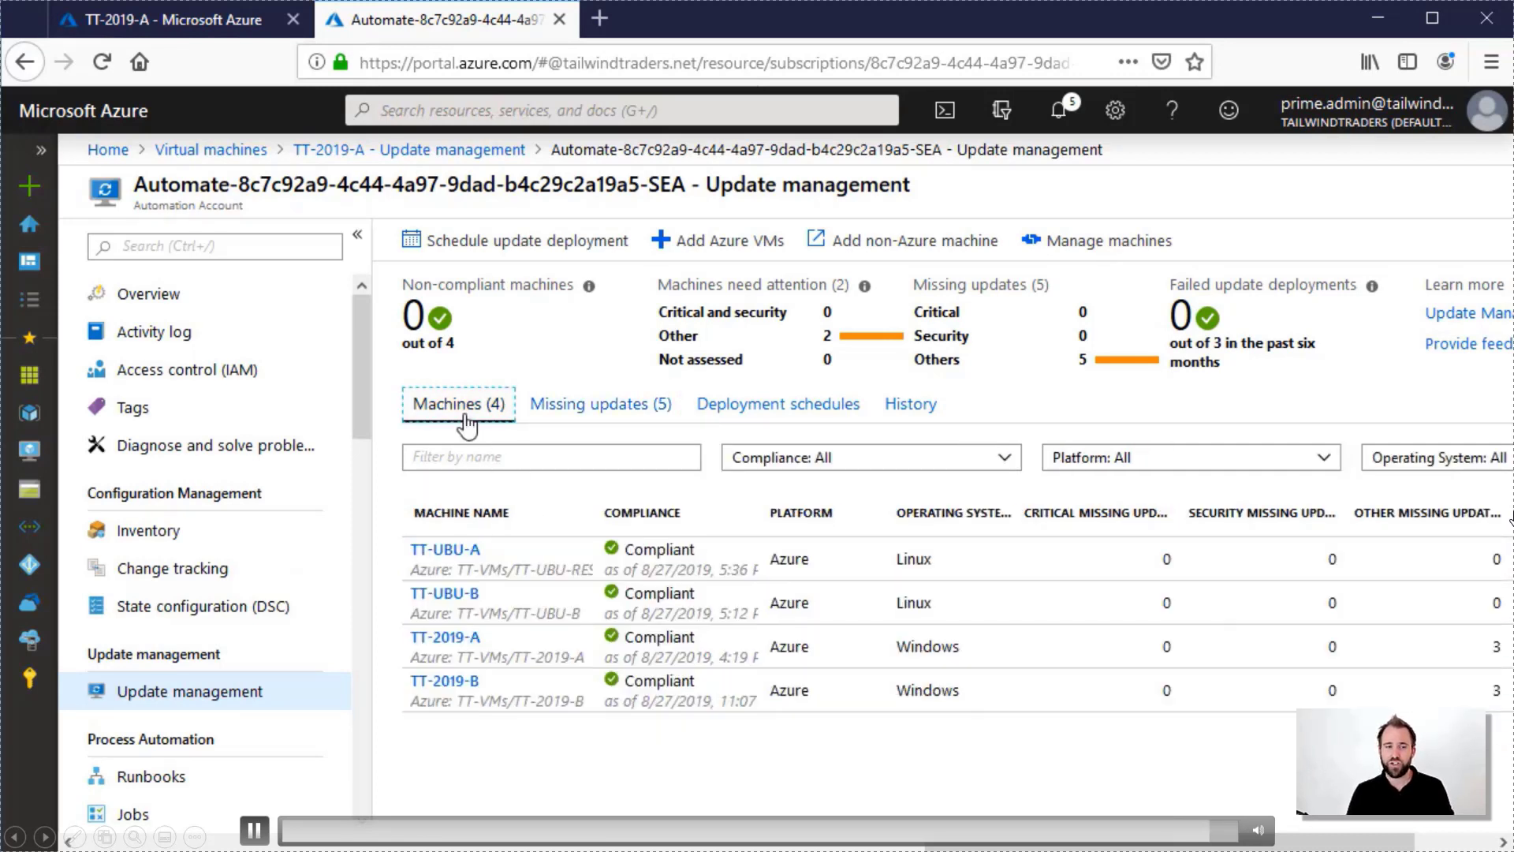
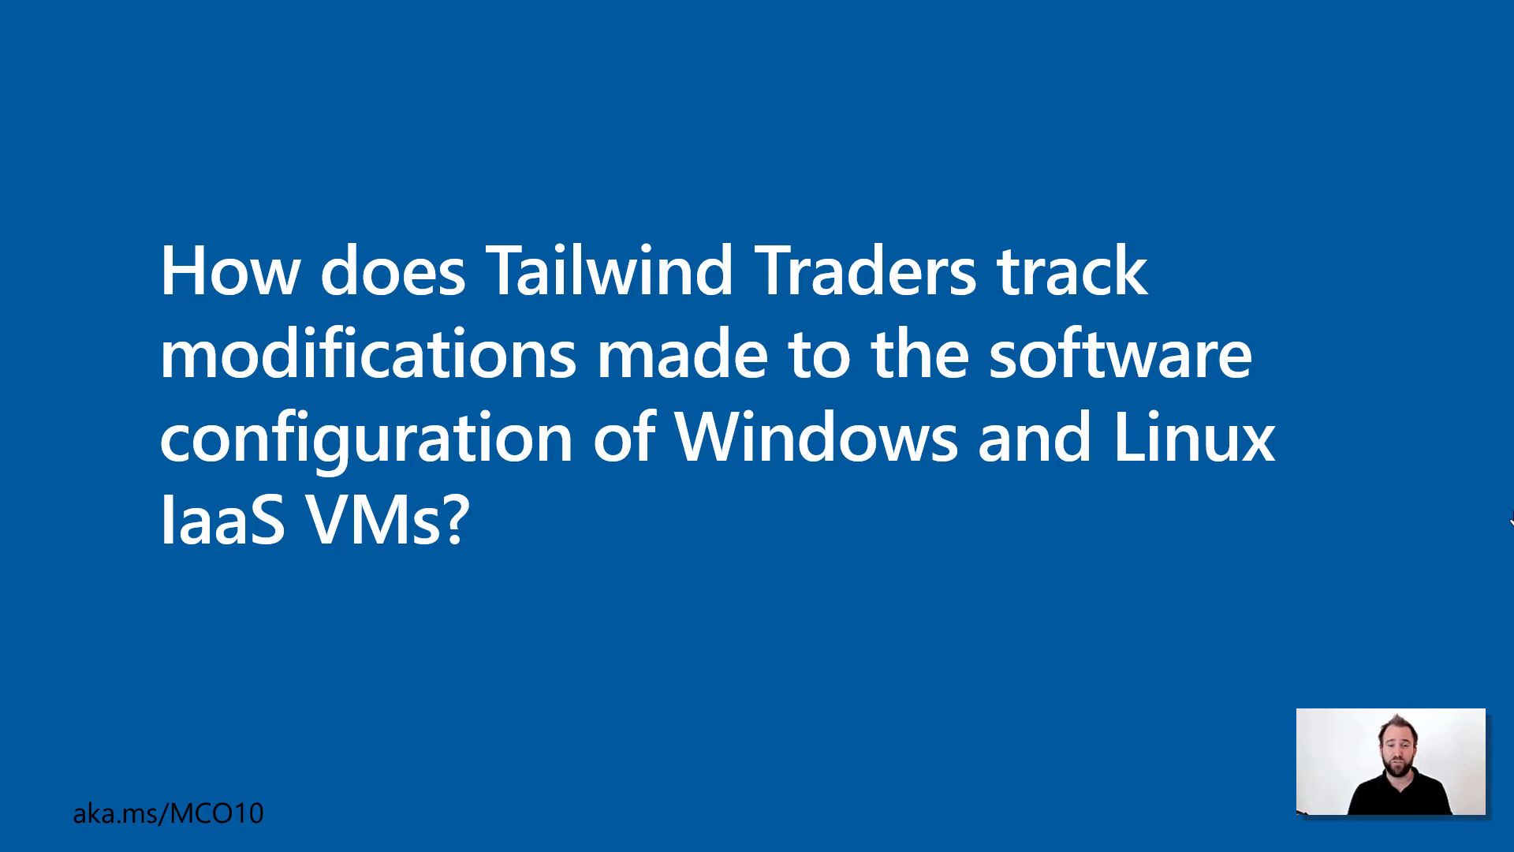
key("Right")
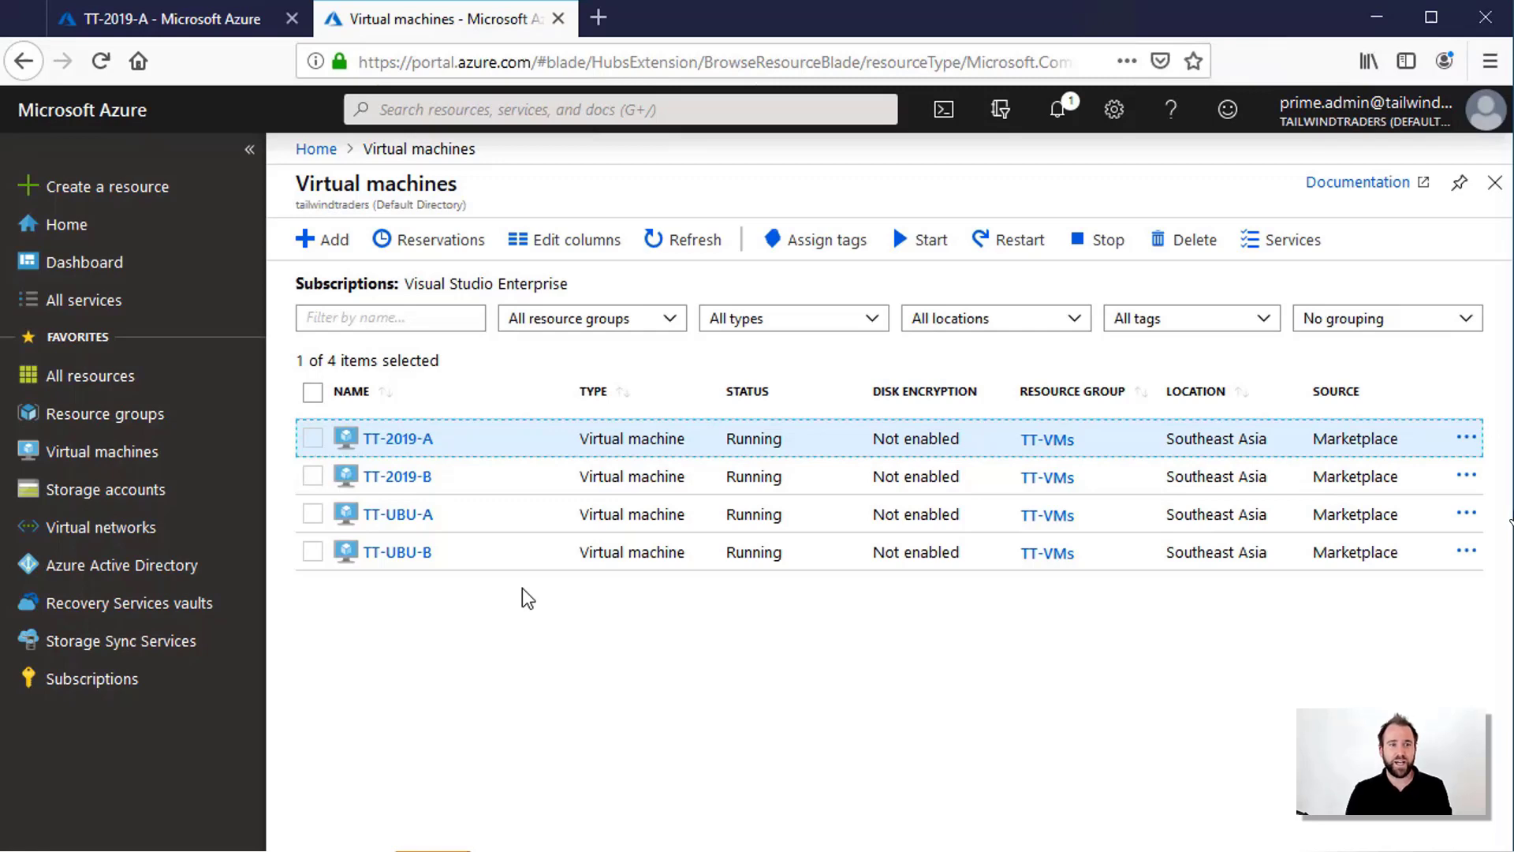
Enable Inventory for TT-2019-A only, keeping the Southeast Asia location and the default Log Analytics workspace and Automation account
left_click(414, 447)
scroll(463, 558, "down", 4)
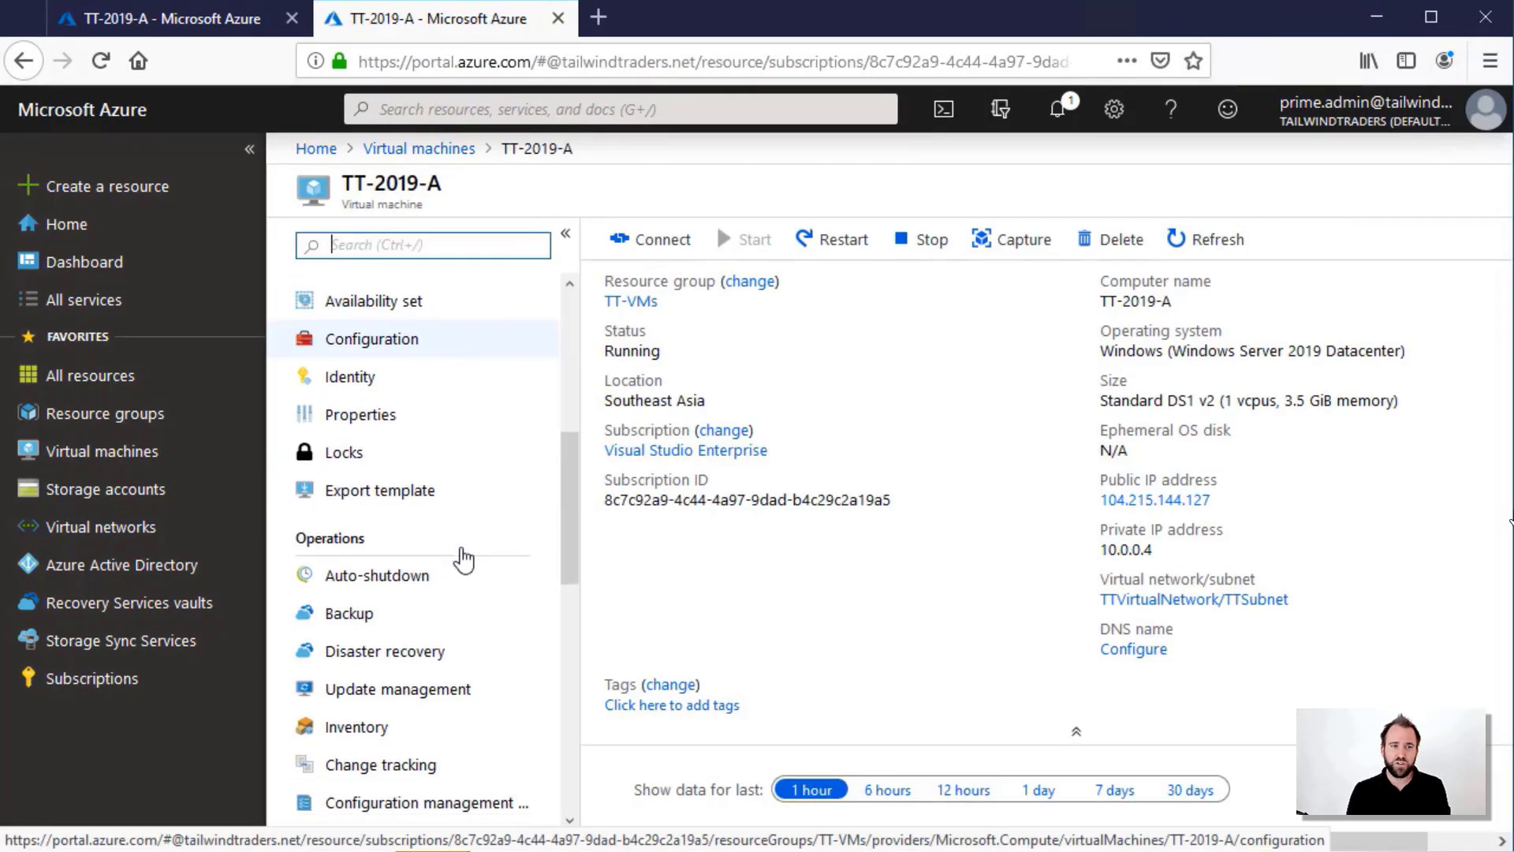
left_click(373, 698)
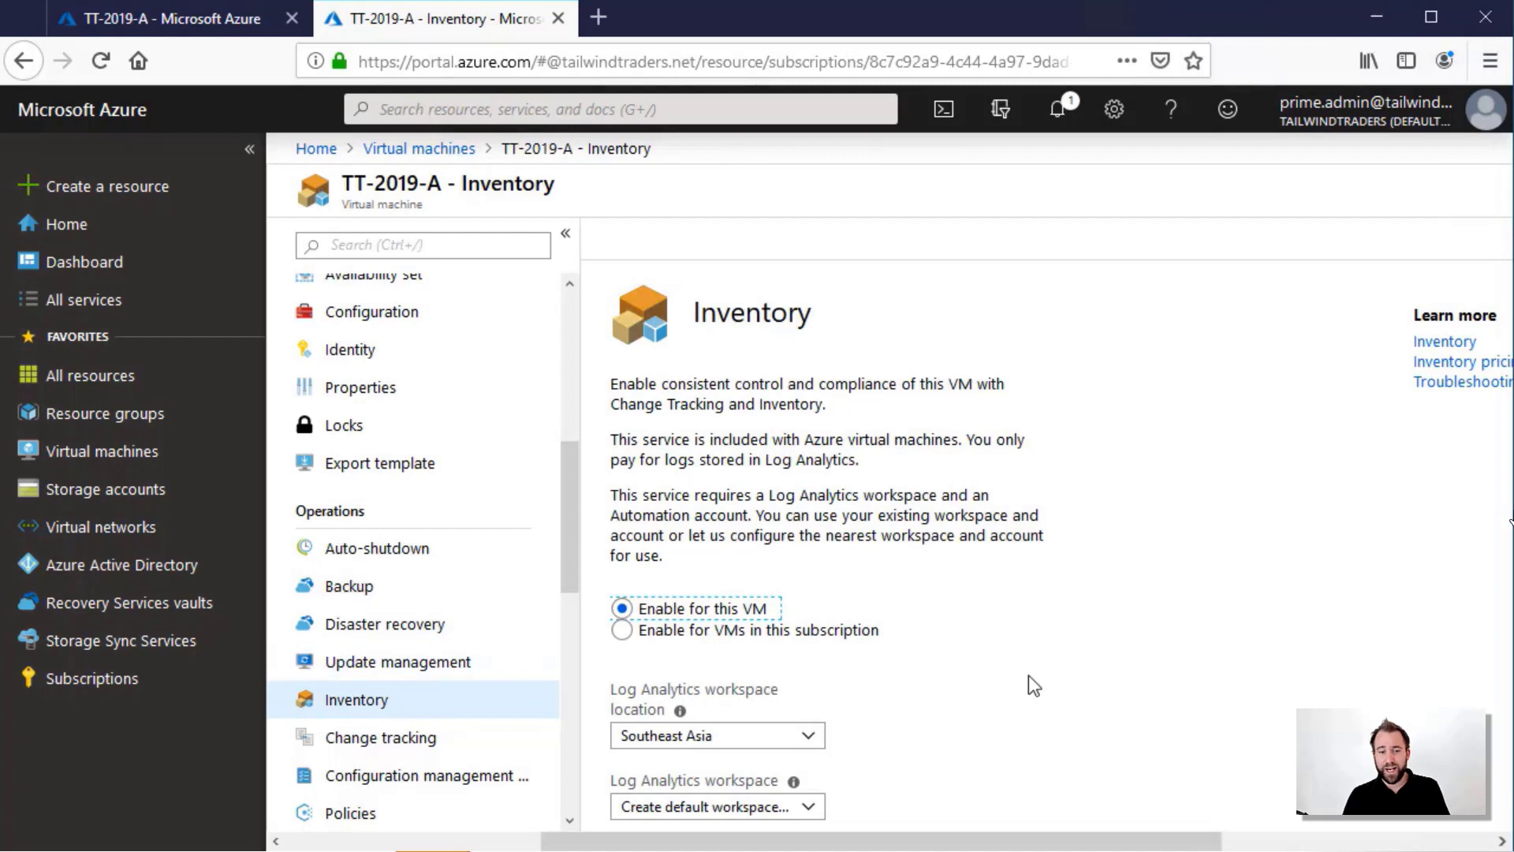
scroll(1028, 675, "down", 2)
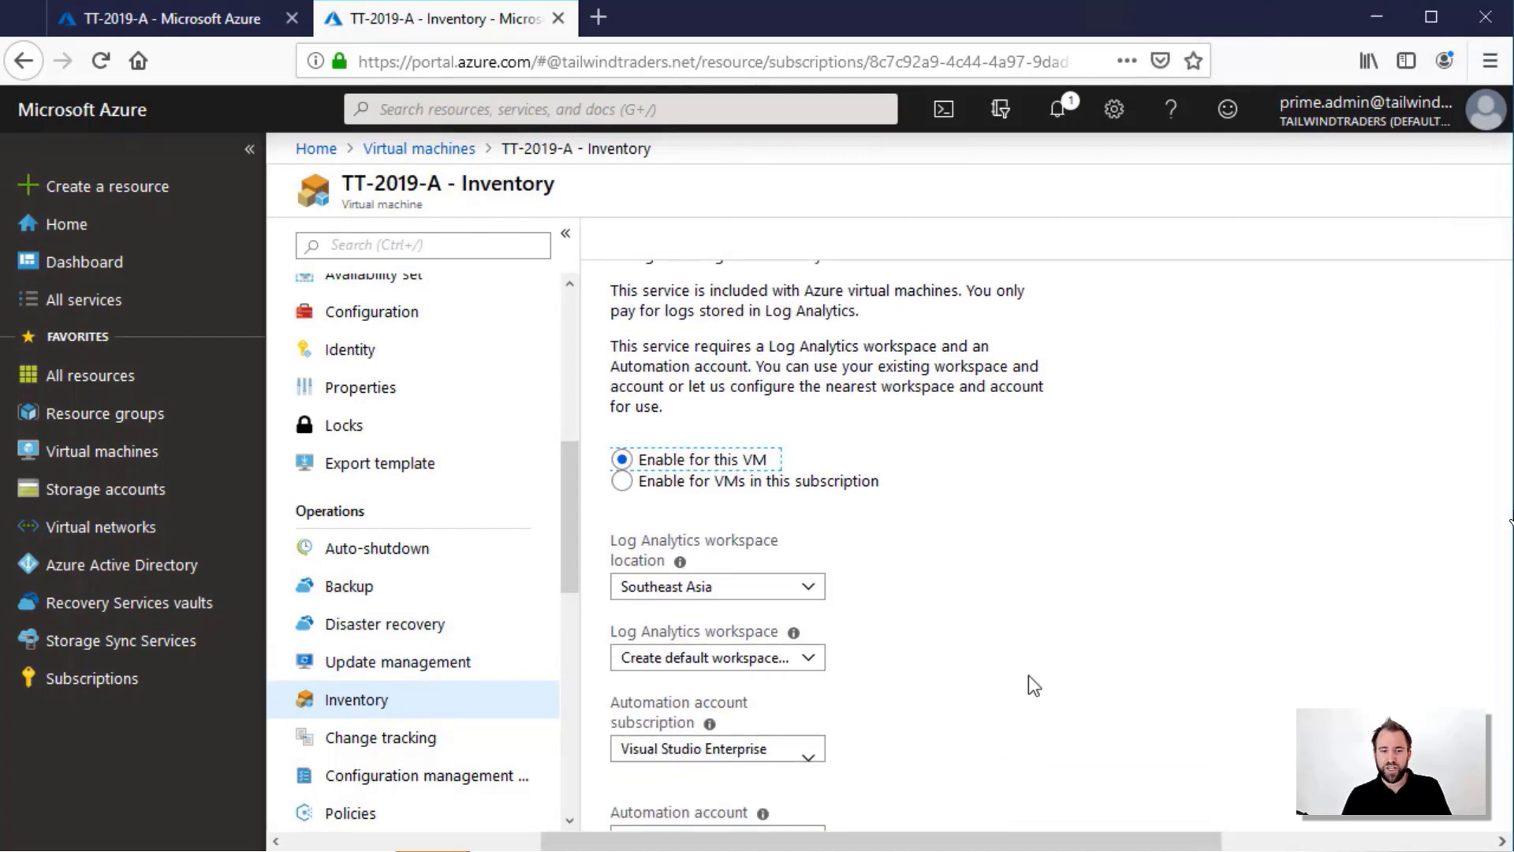
scroll(1028, 675, "down", 2)
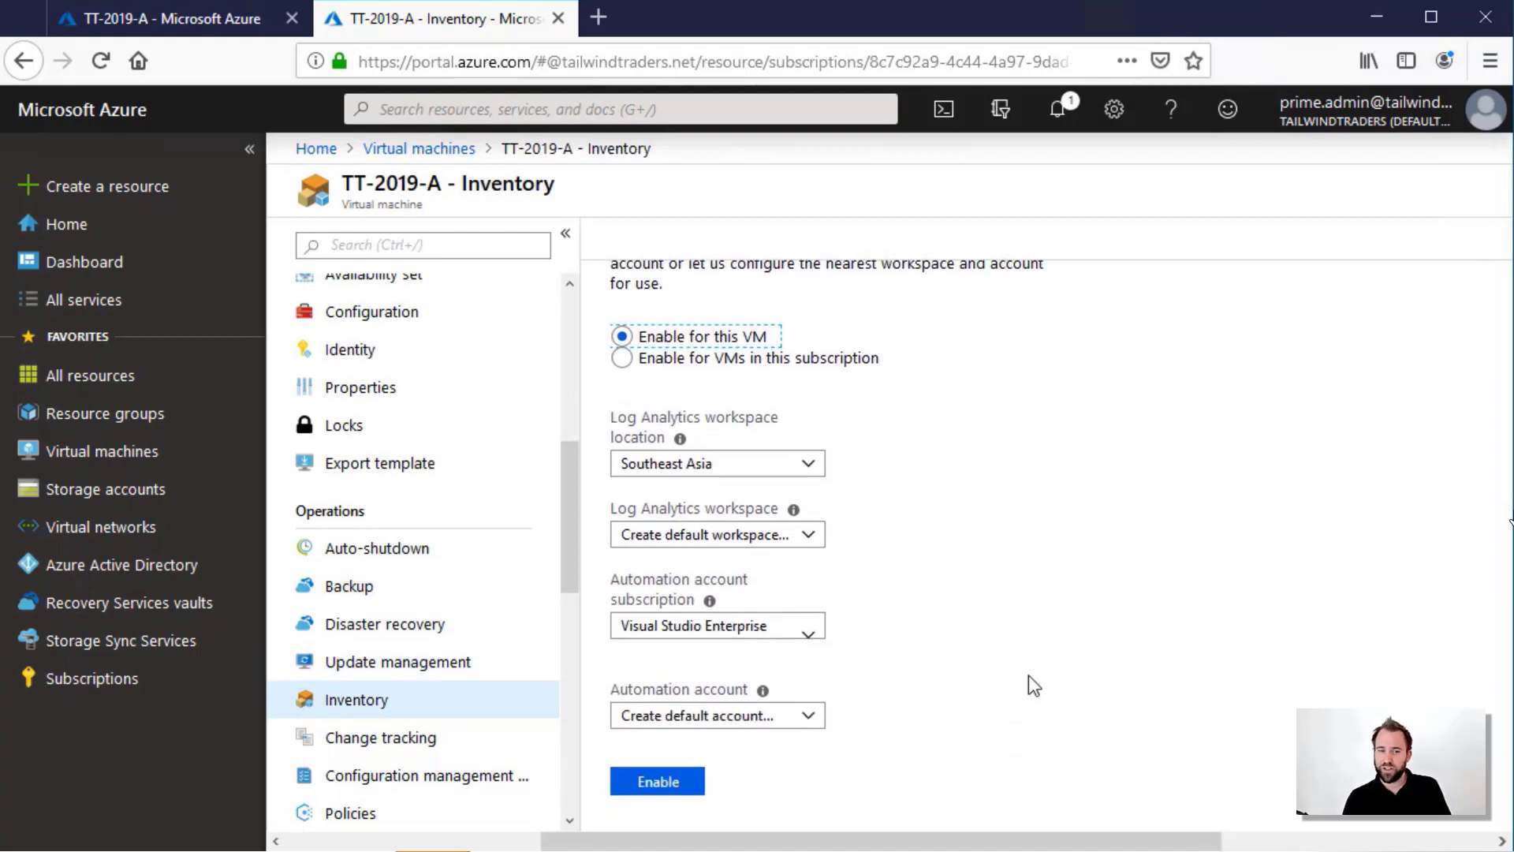
left_click(661, 781)
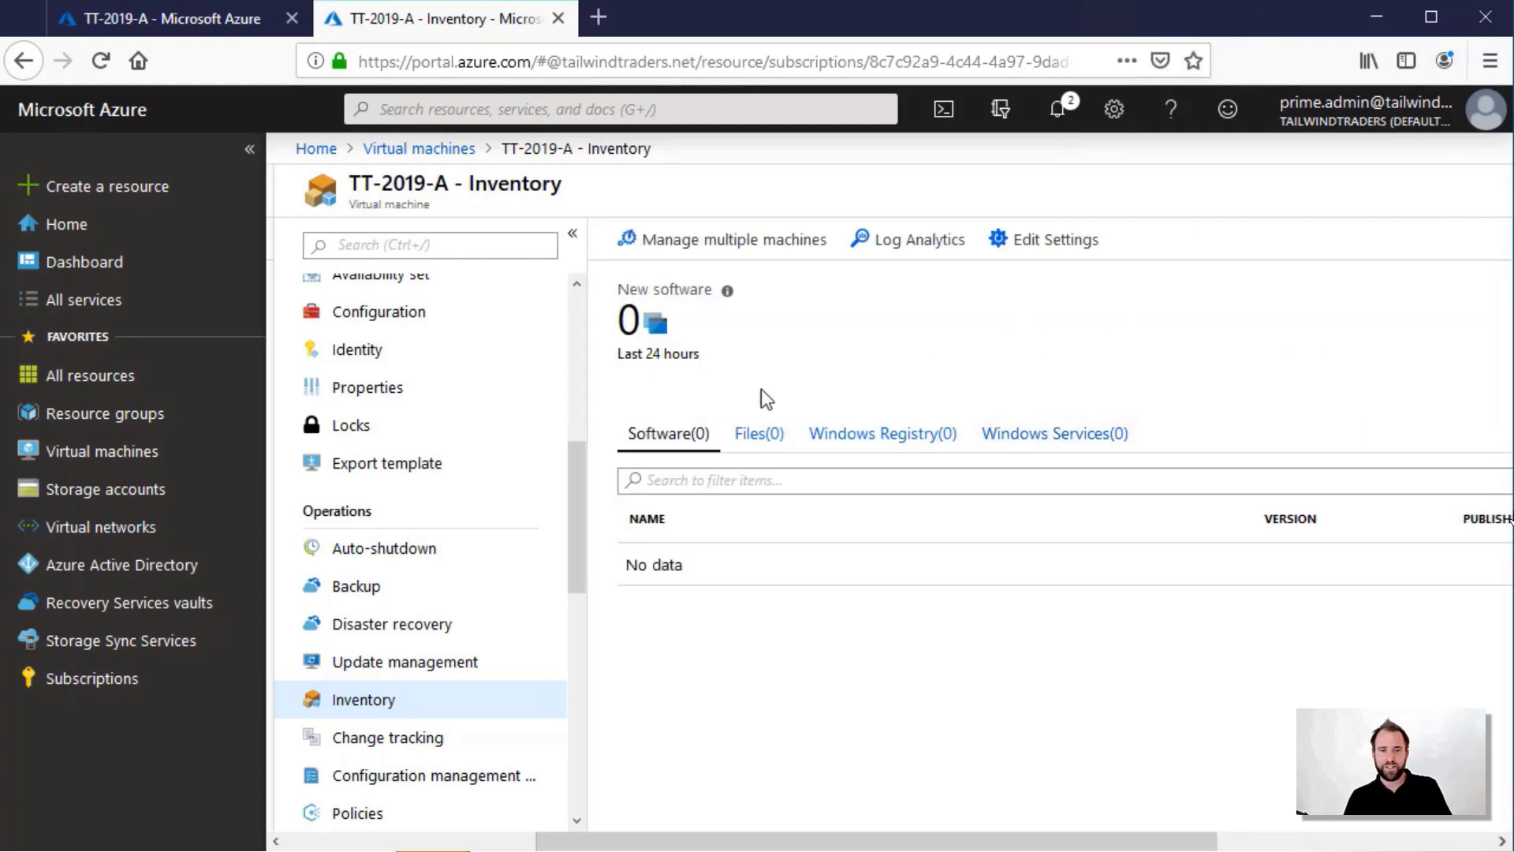
Open Inventory for TT-2019-B, choose enabling for VMs in this subscription, and open the machine selection
left_click(117, 454)
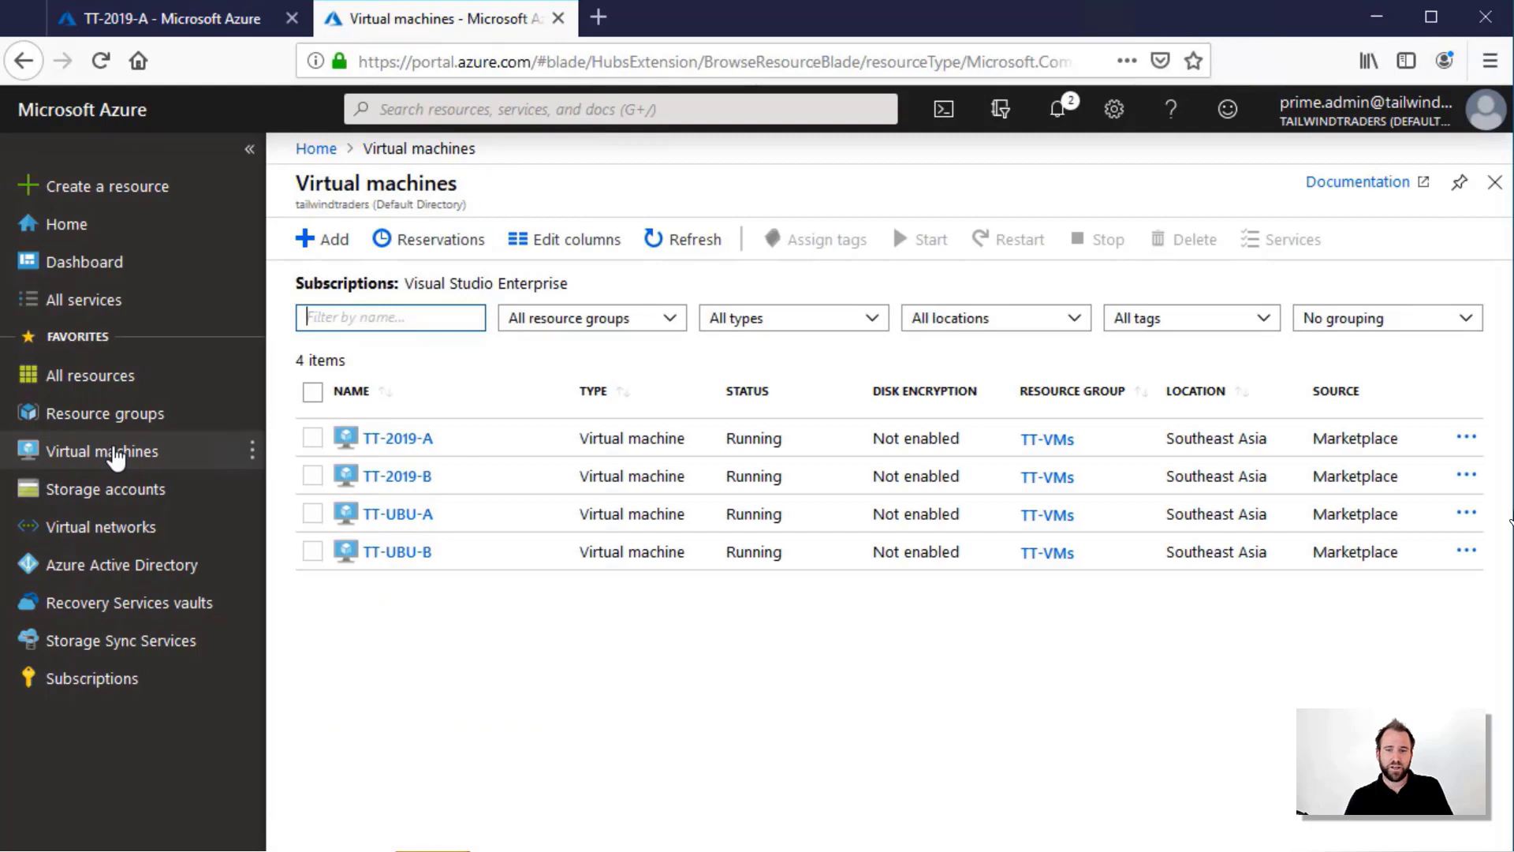
left_click(408, 477)
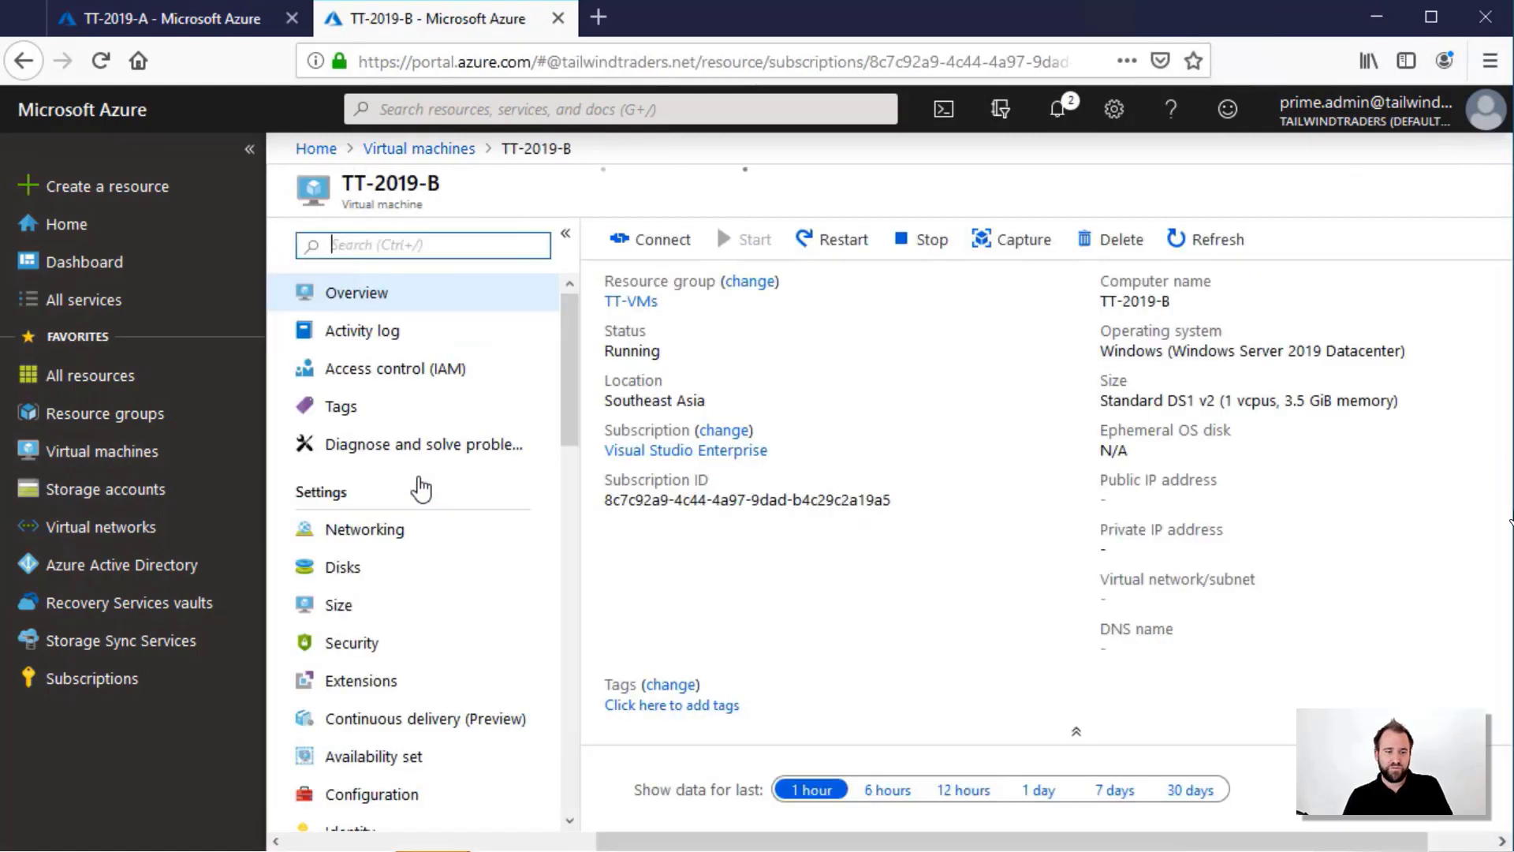
scroll(392, 514, "down", 4)
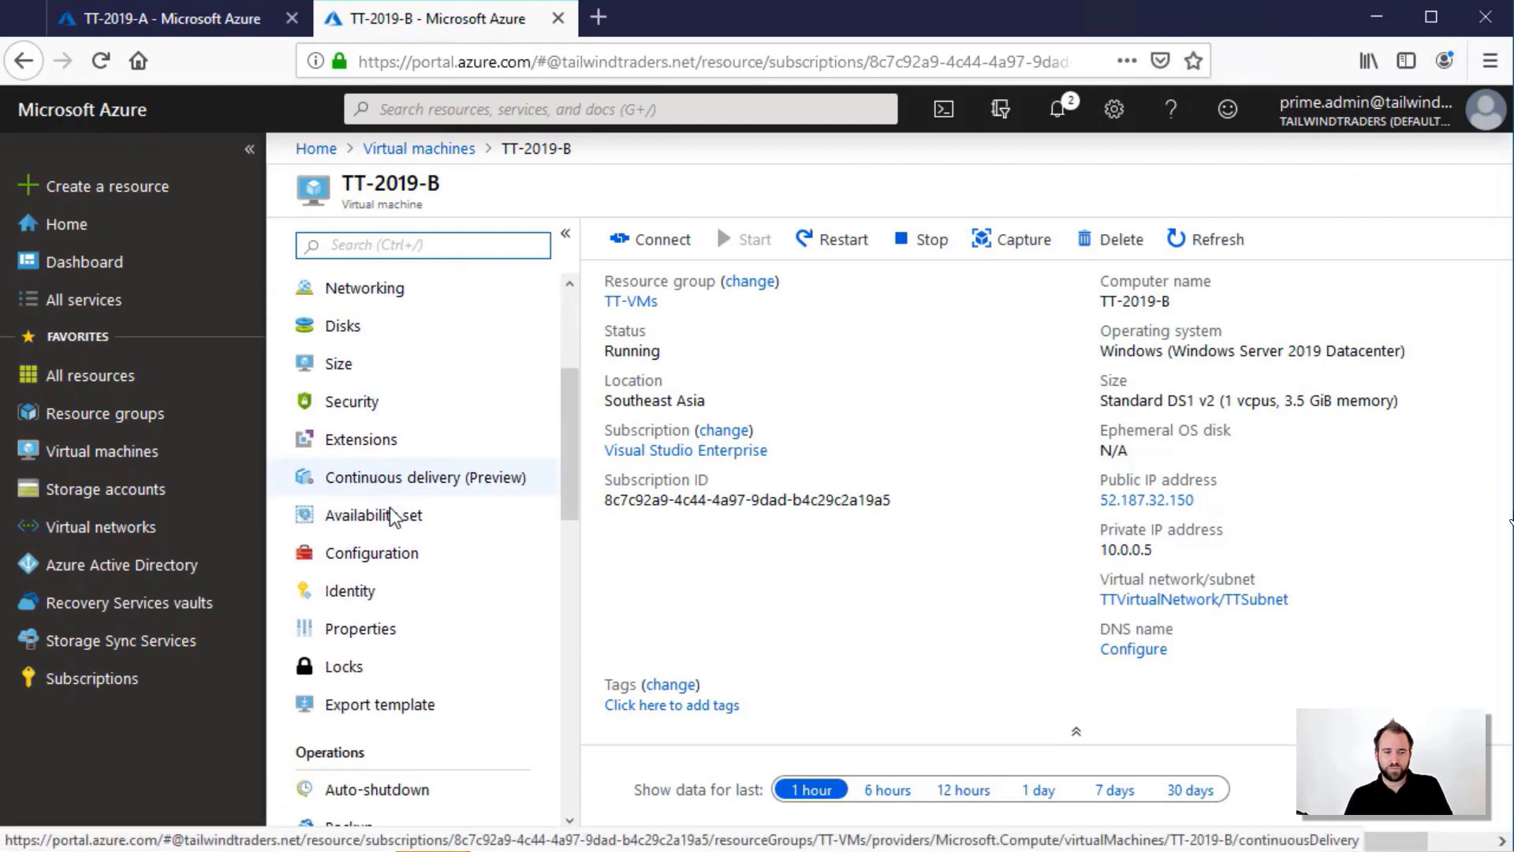
scroll(392, 514, "down", 5)
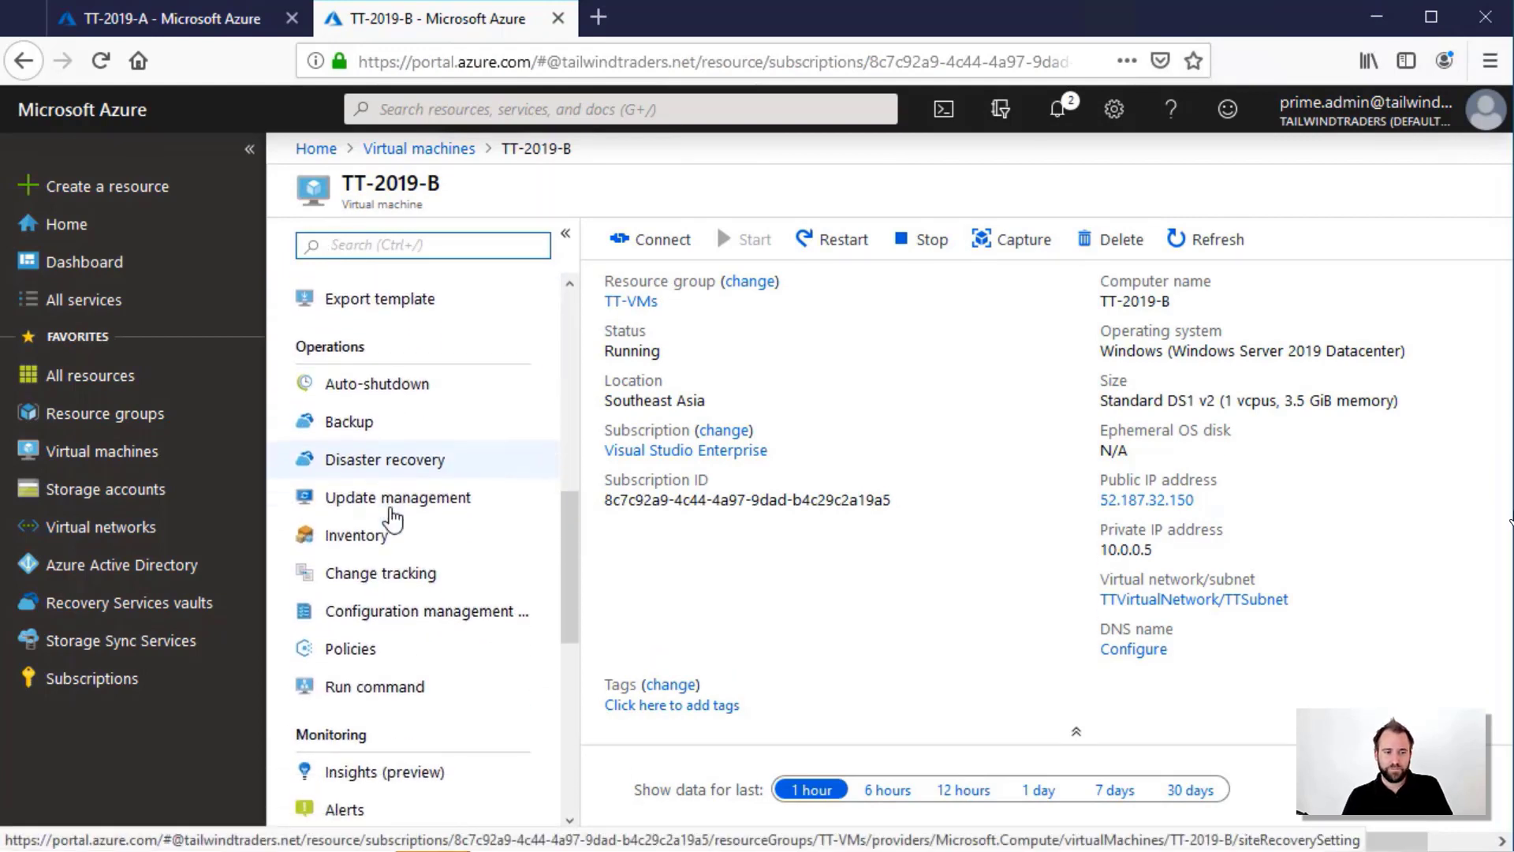
left_click(365, 456)
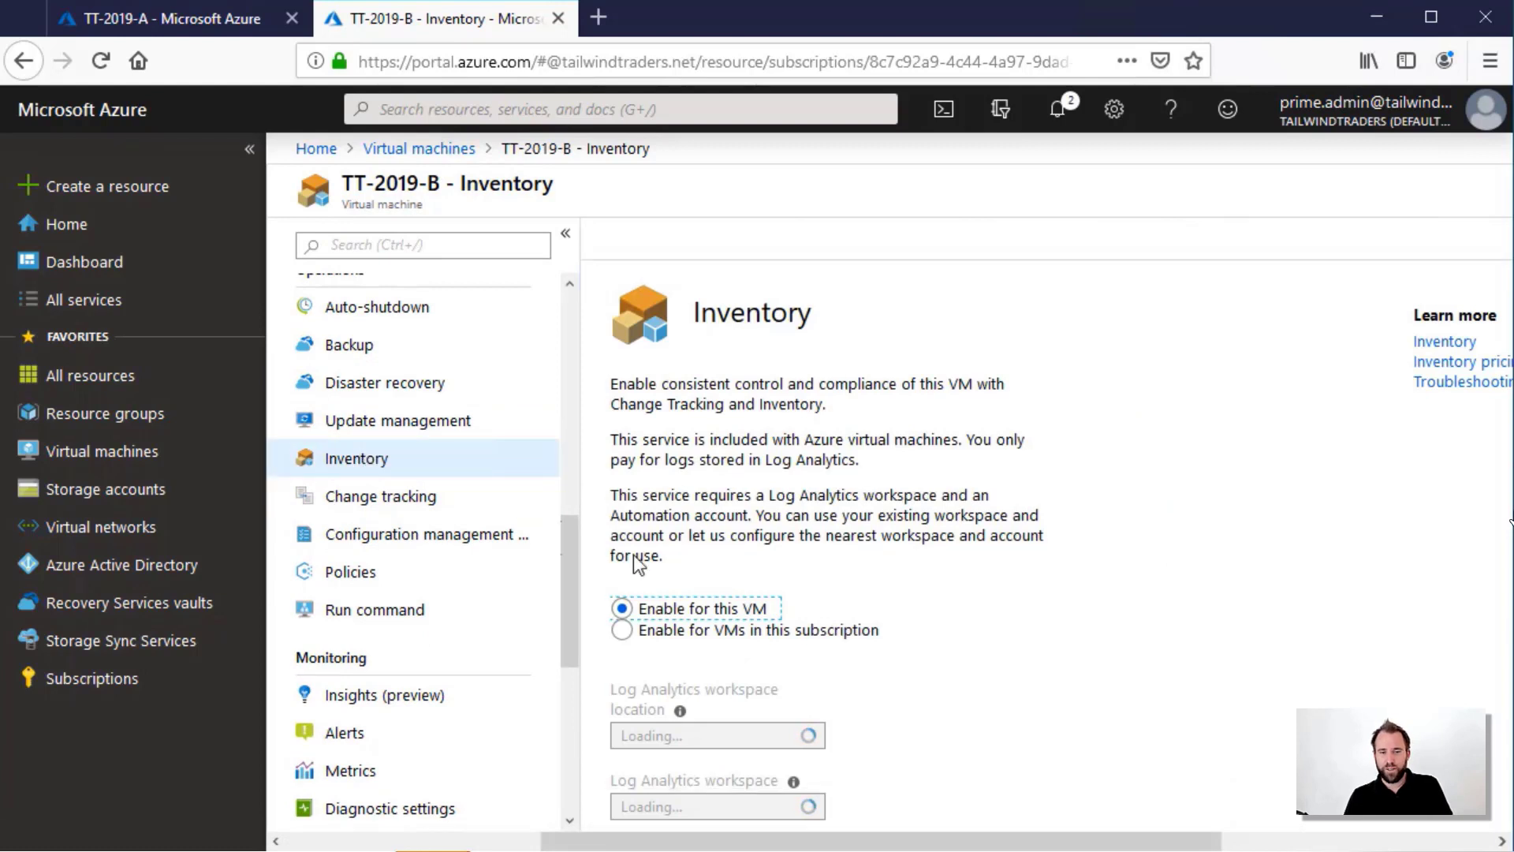
left_click(620, 630)
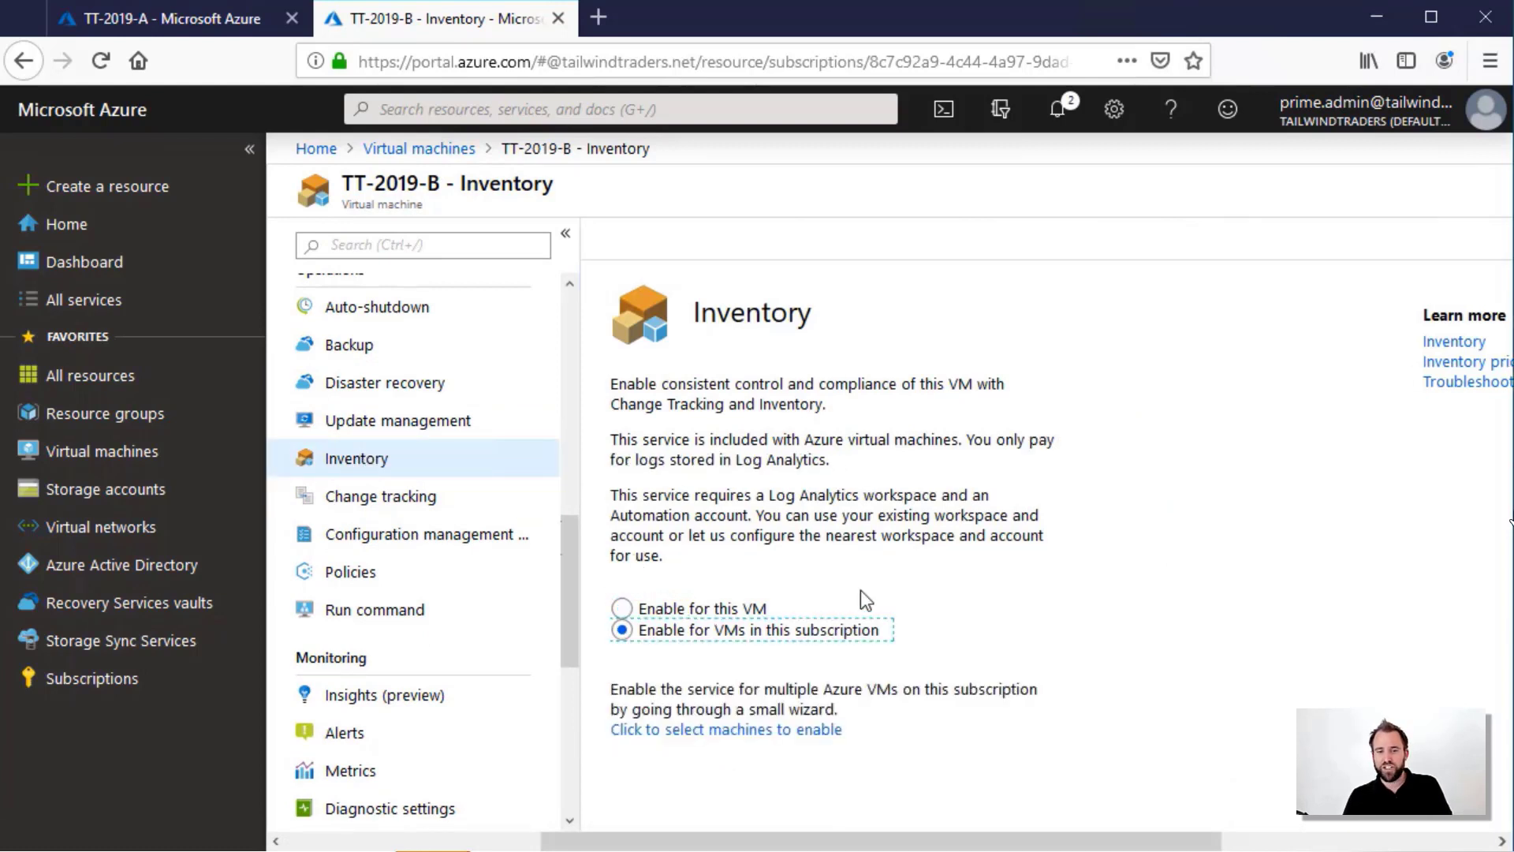
left_click(786, 730)
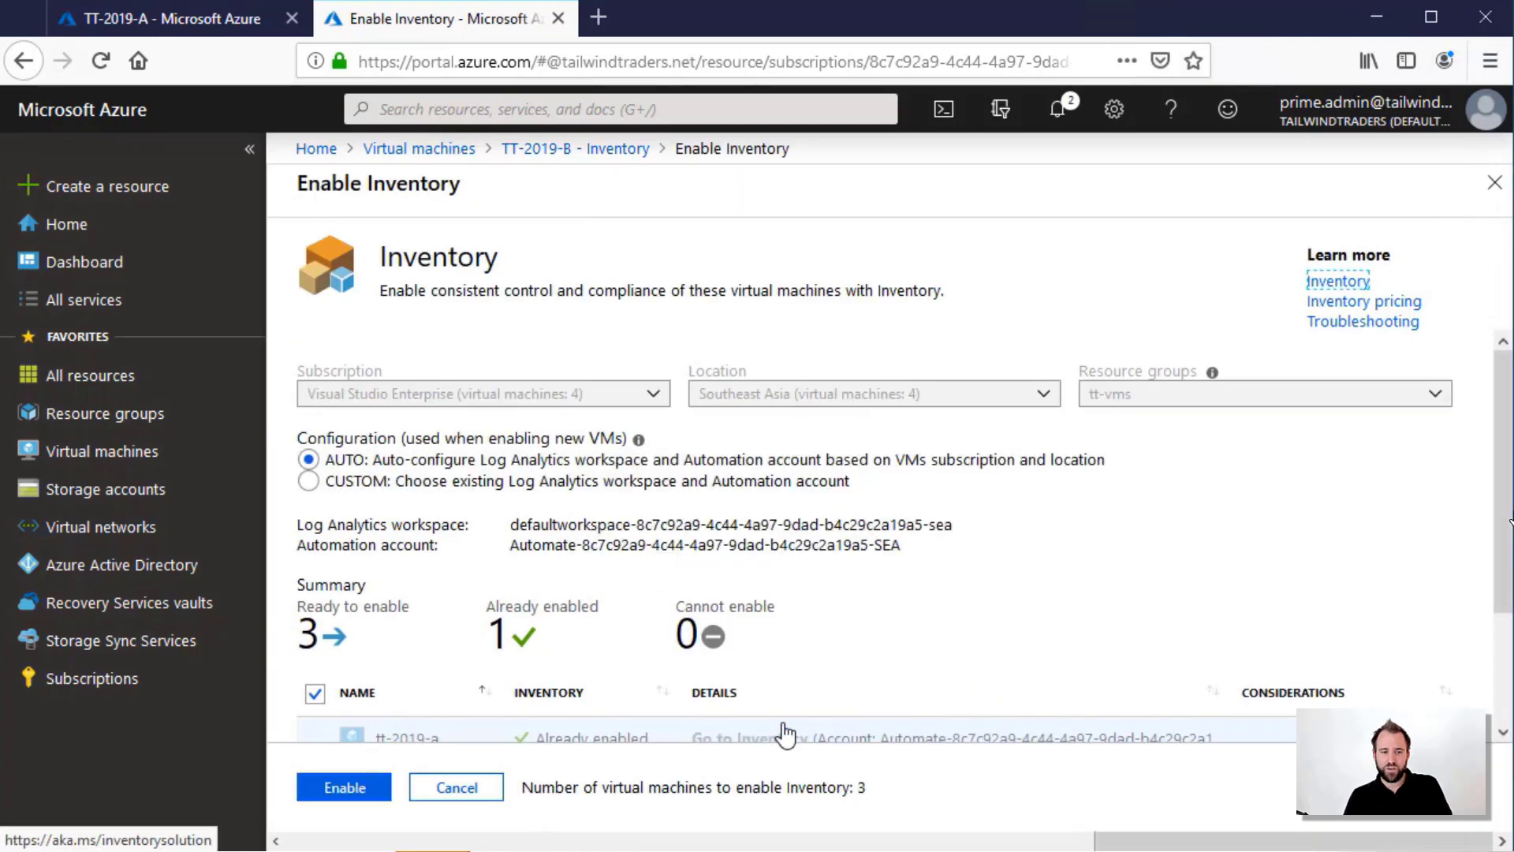
Enable Inventory for tt-2019-b, tt-ubu-a and tt-ubu-b with the CUSTOM configuration and the existing default workspace, and return to the virtual machines list
scroll(884, 595, "down", 3)
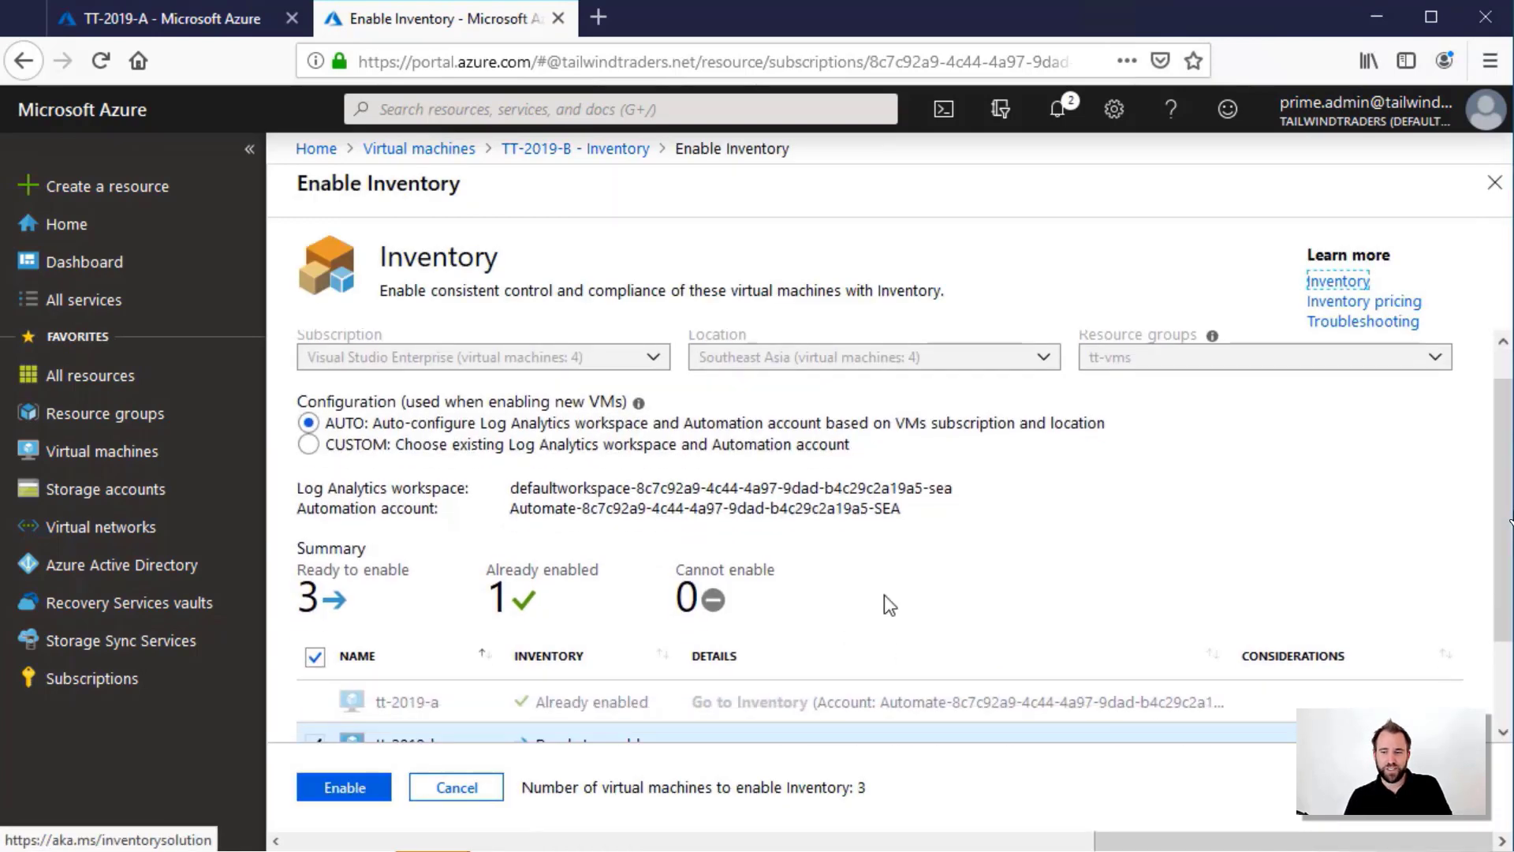
scroll(883, 595, "down", 1)
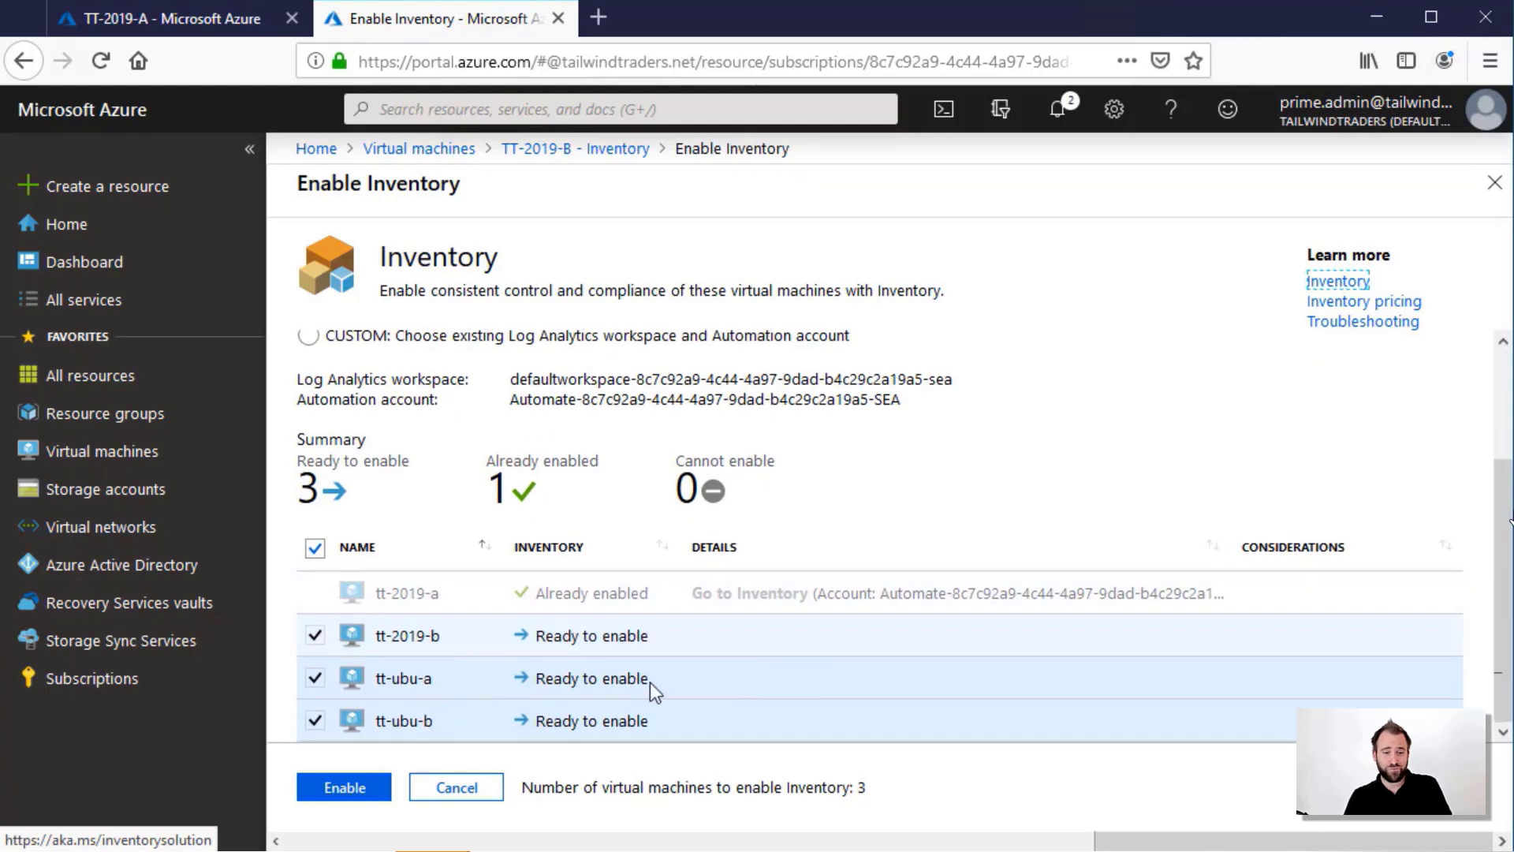
left_click(301, 340)
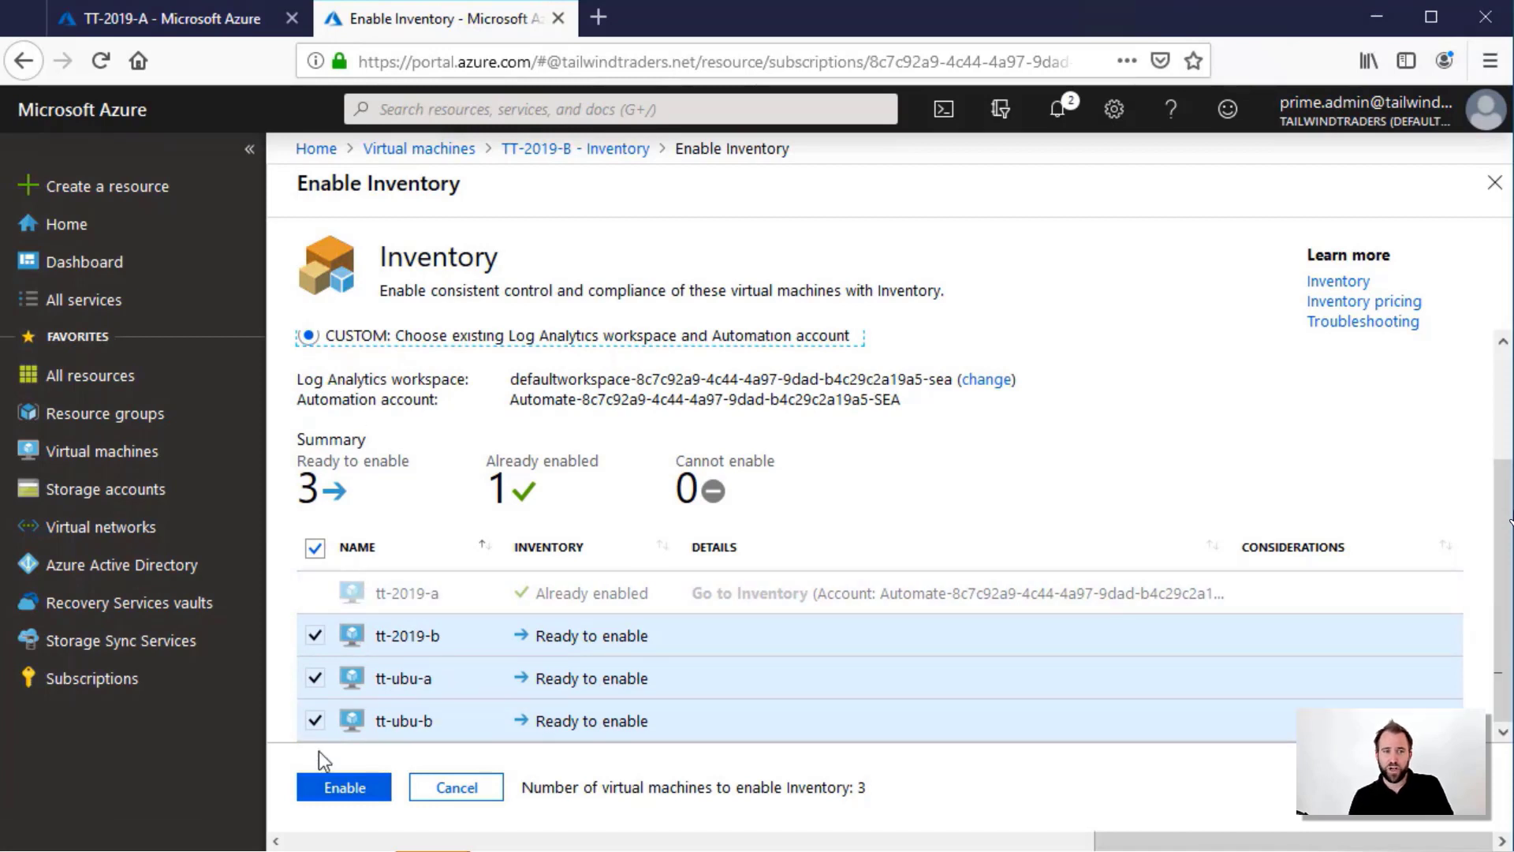
left_click(327, 791)
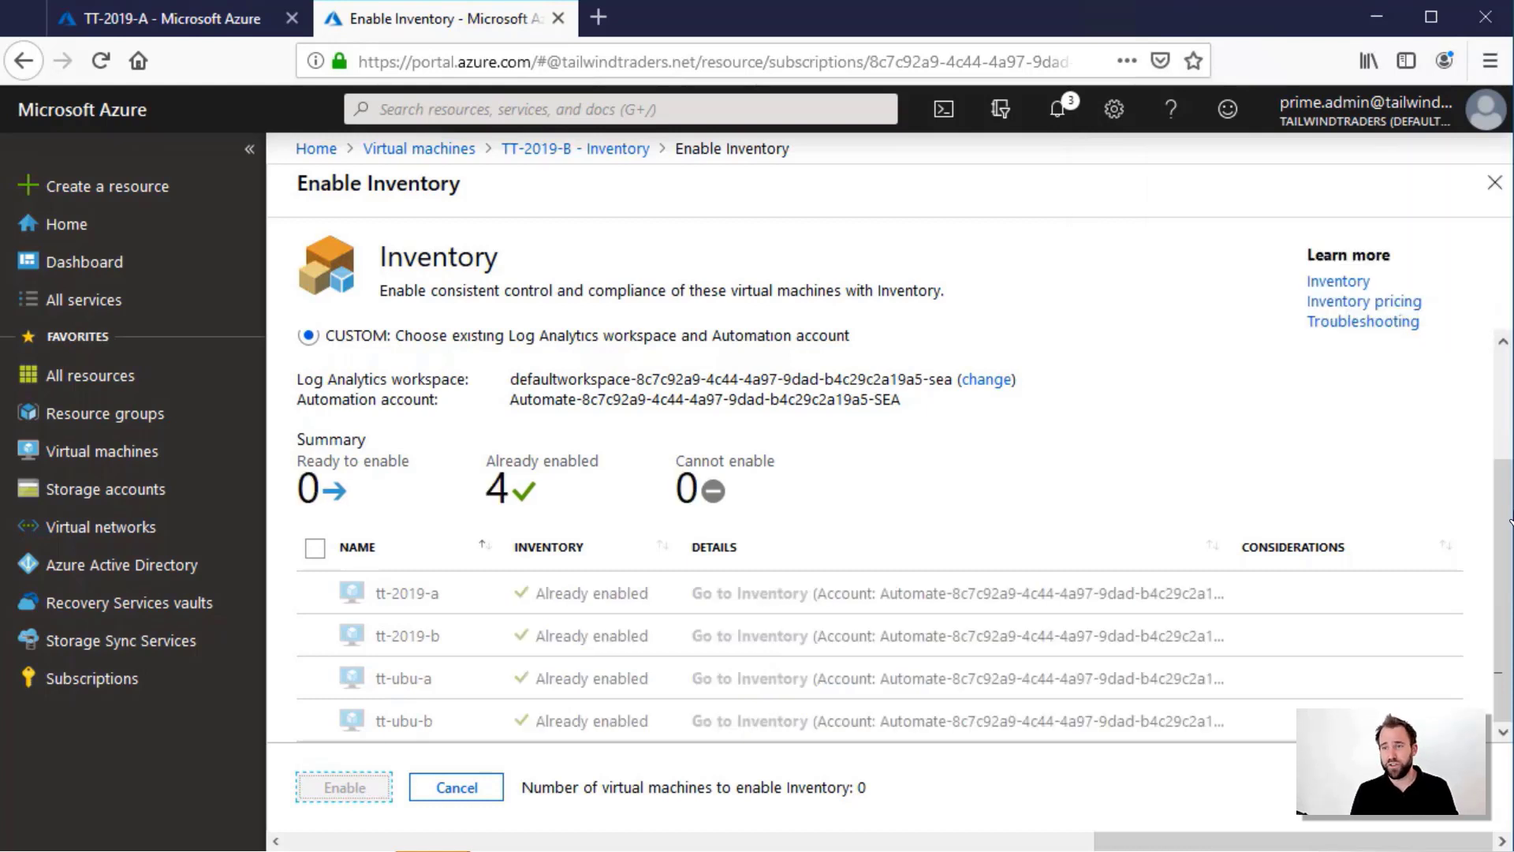
left_click(135, 455)
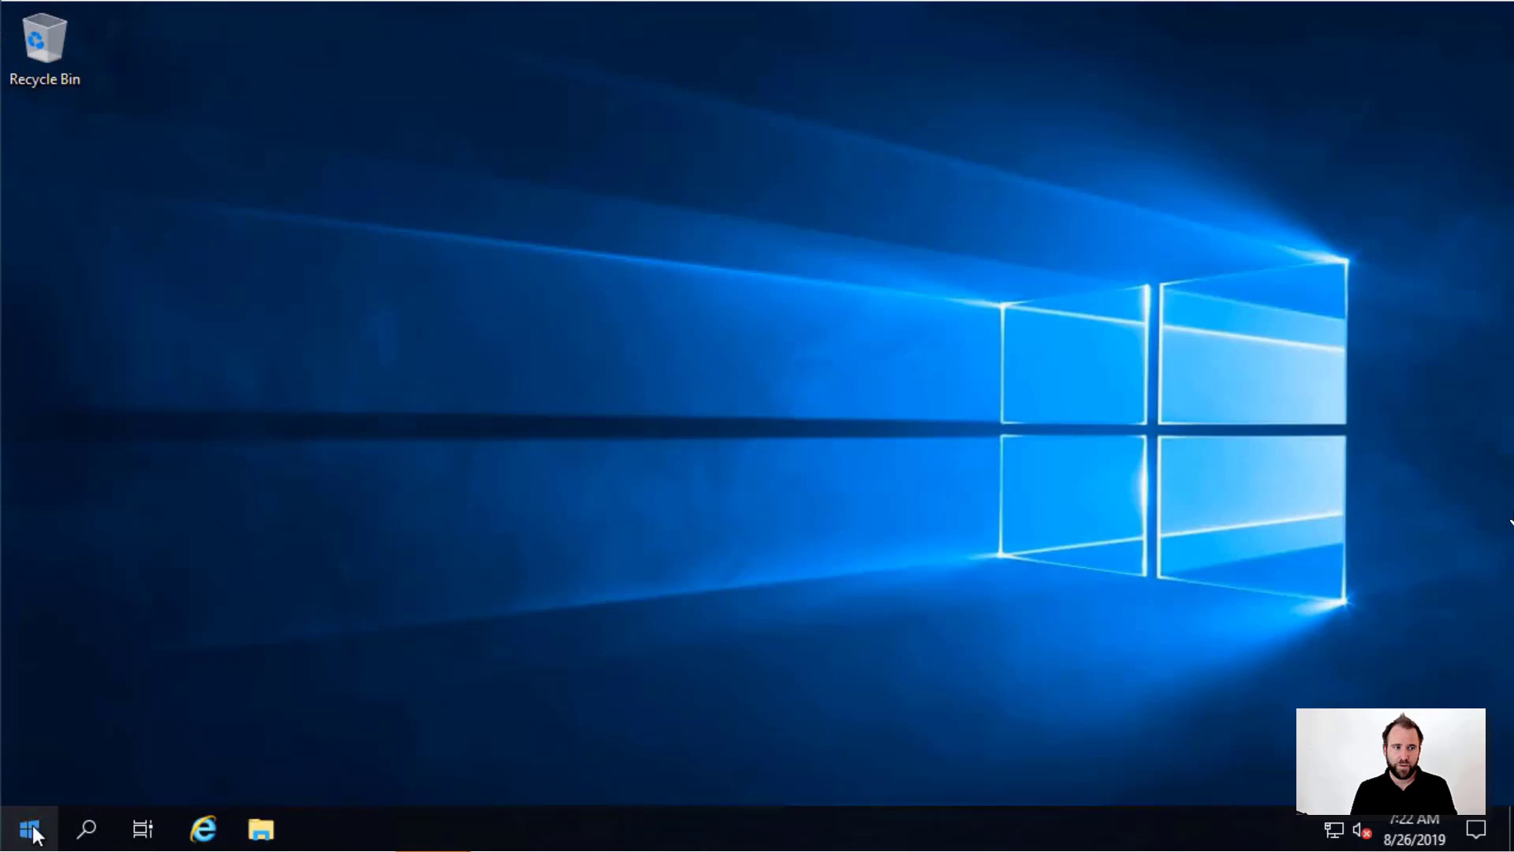
On the Windows Server VM, install Firefox with Chocolatey from an elevated PowerShell using choco install firefox -y
right_click(36, 834)
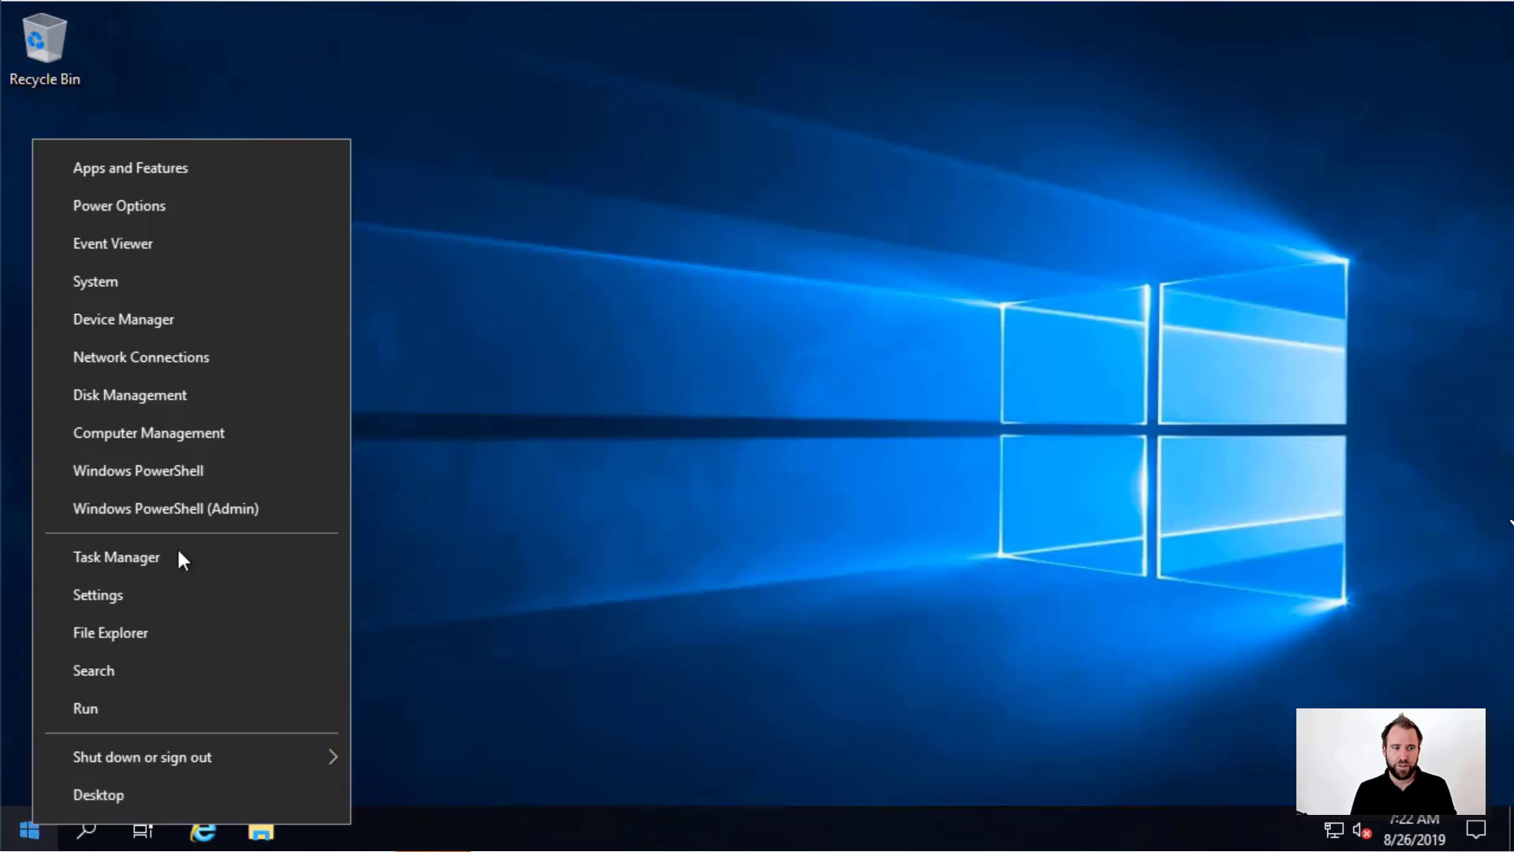
left_click(197, 513)
type("choco")
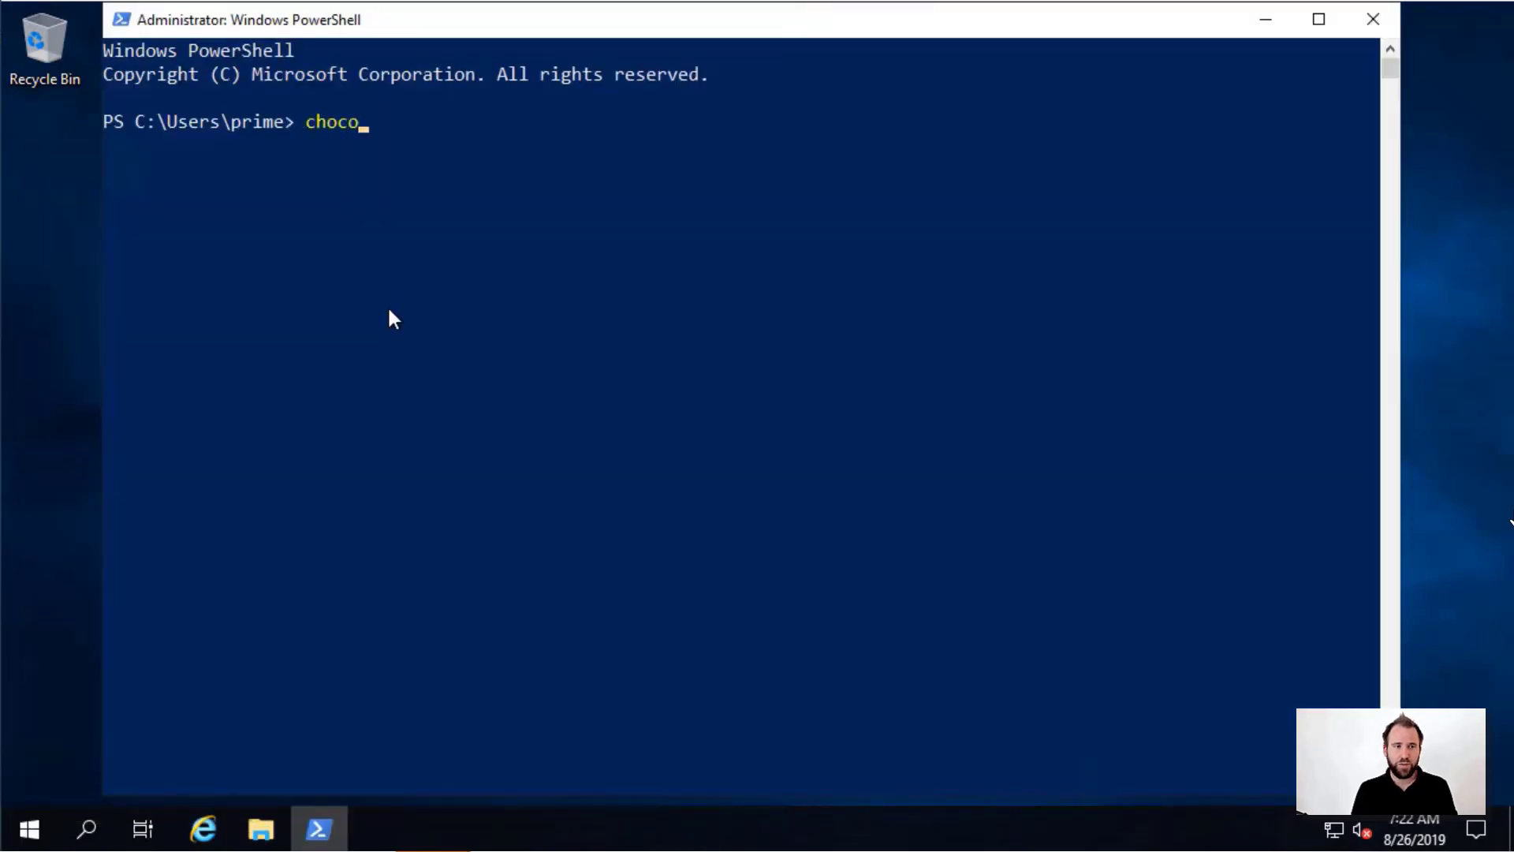
type(" install firefox ")
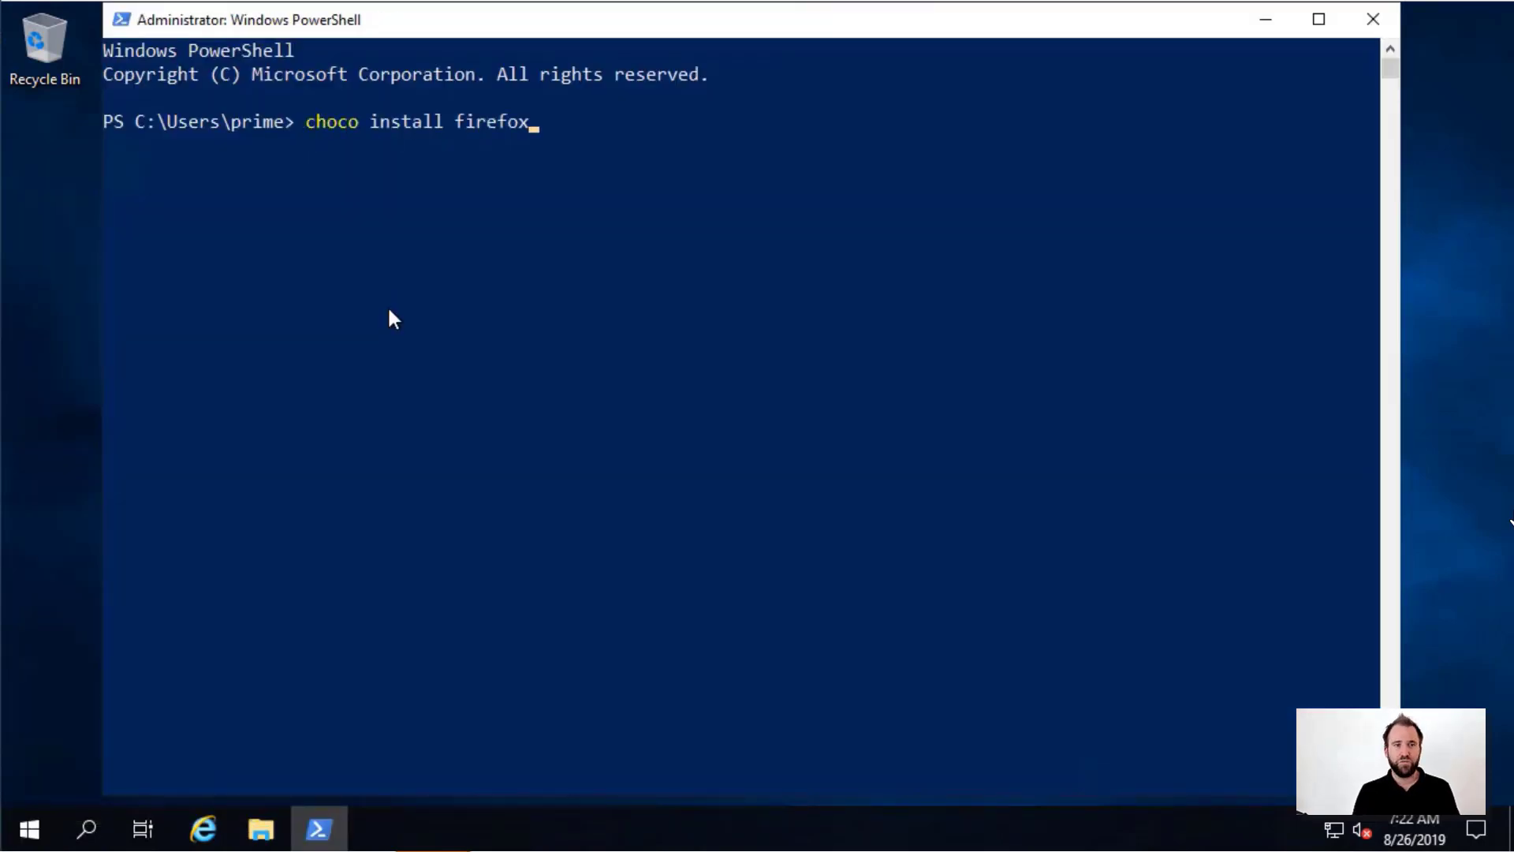
type("-y")
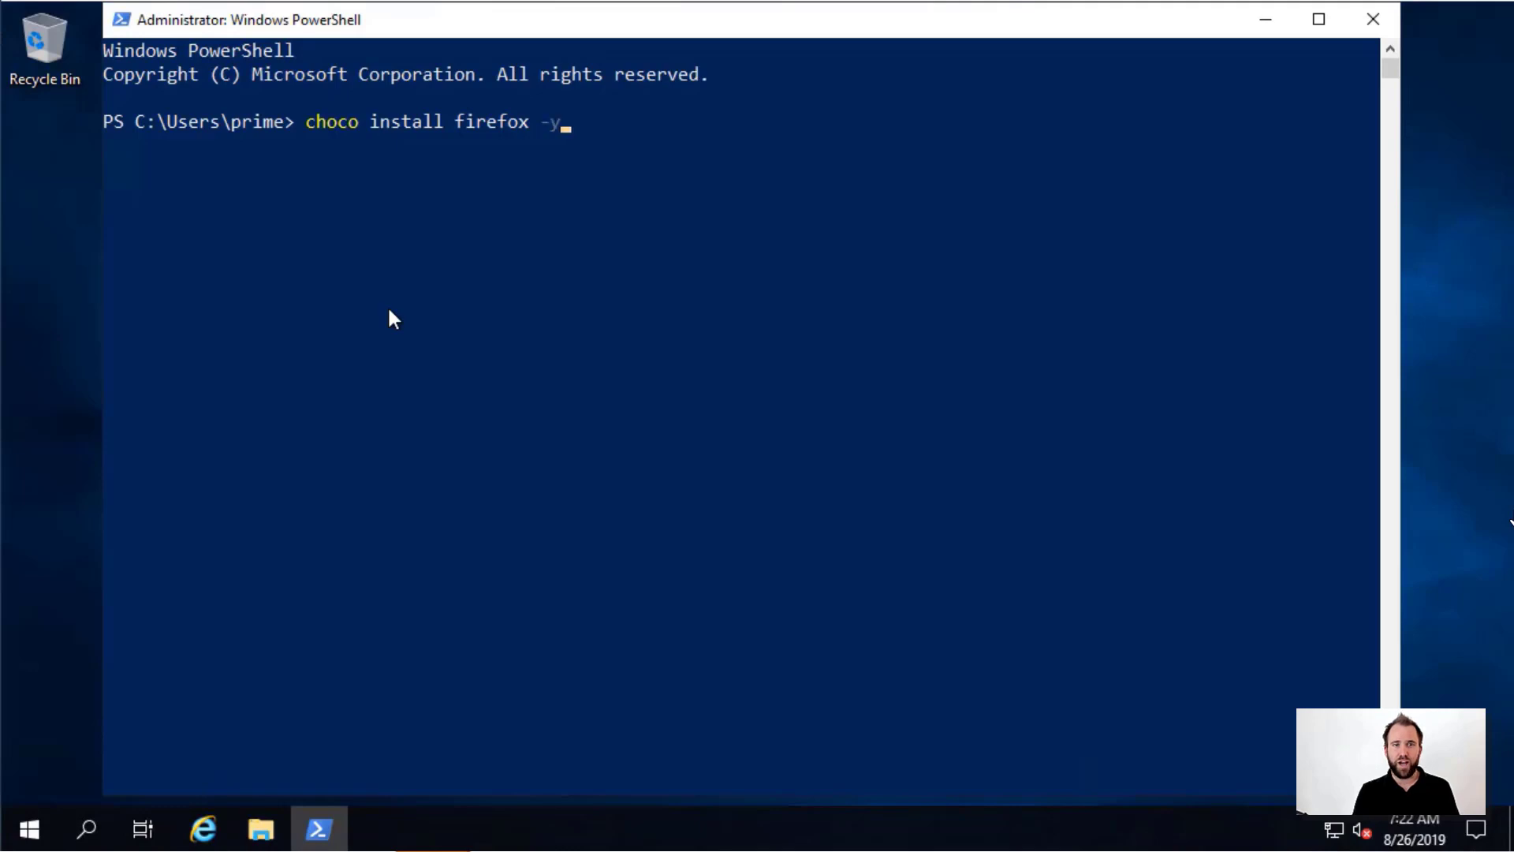
key("Return")
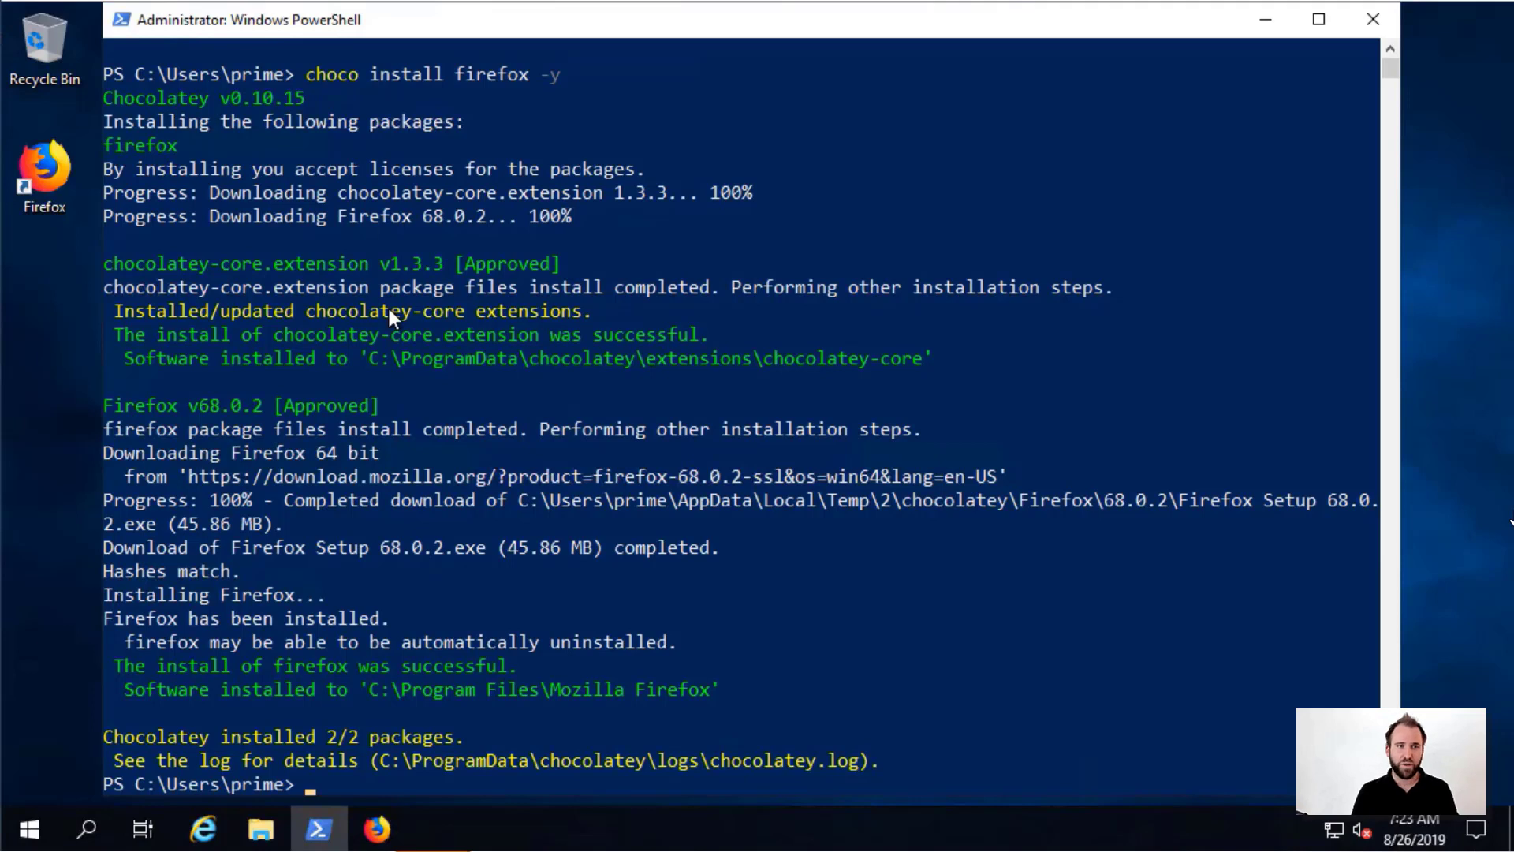
left_click(35, 154)
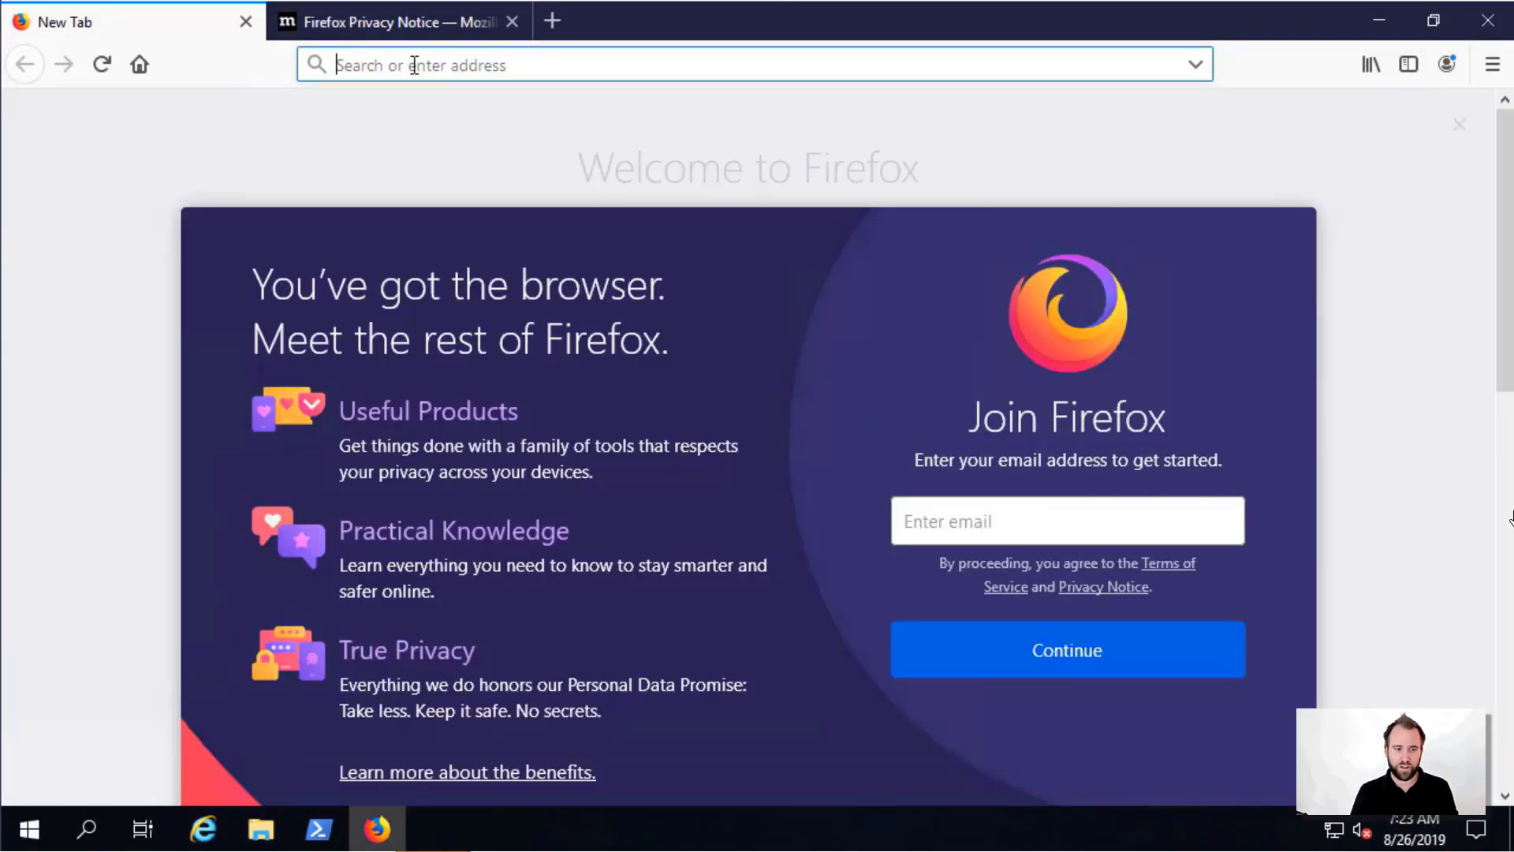
type("www.bing.com")
key("Return")
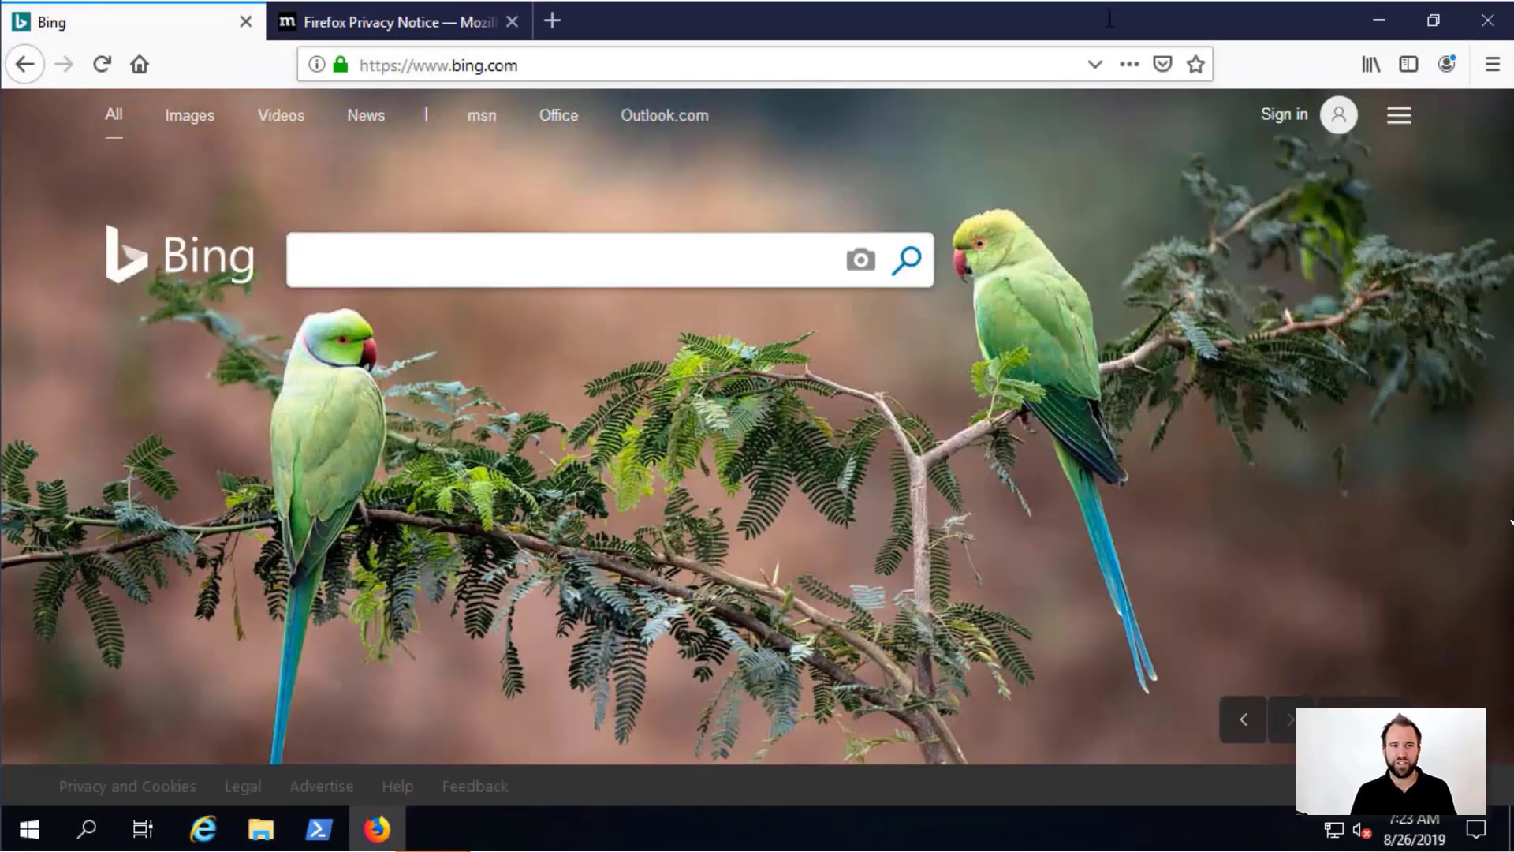
left_click(1379, 21)
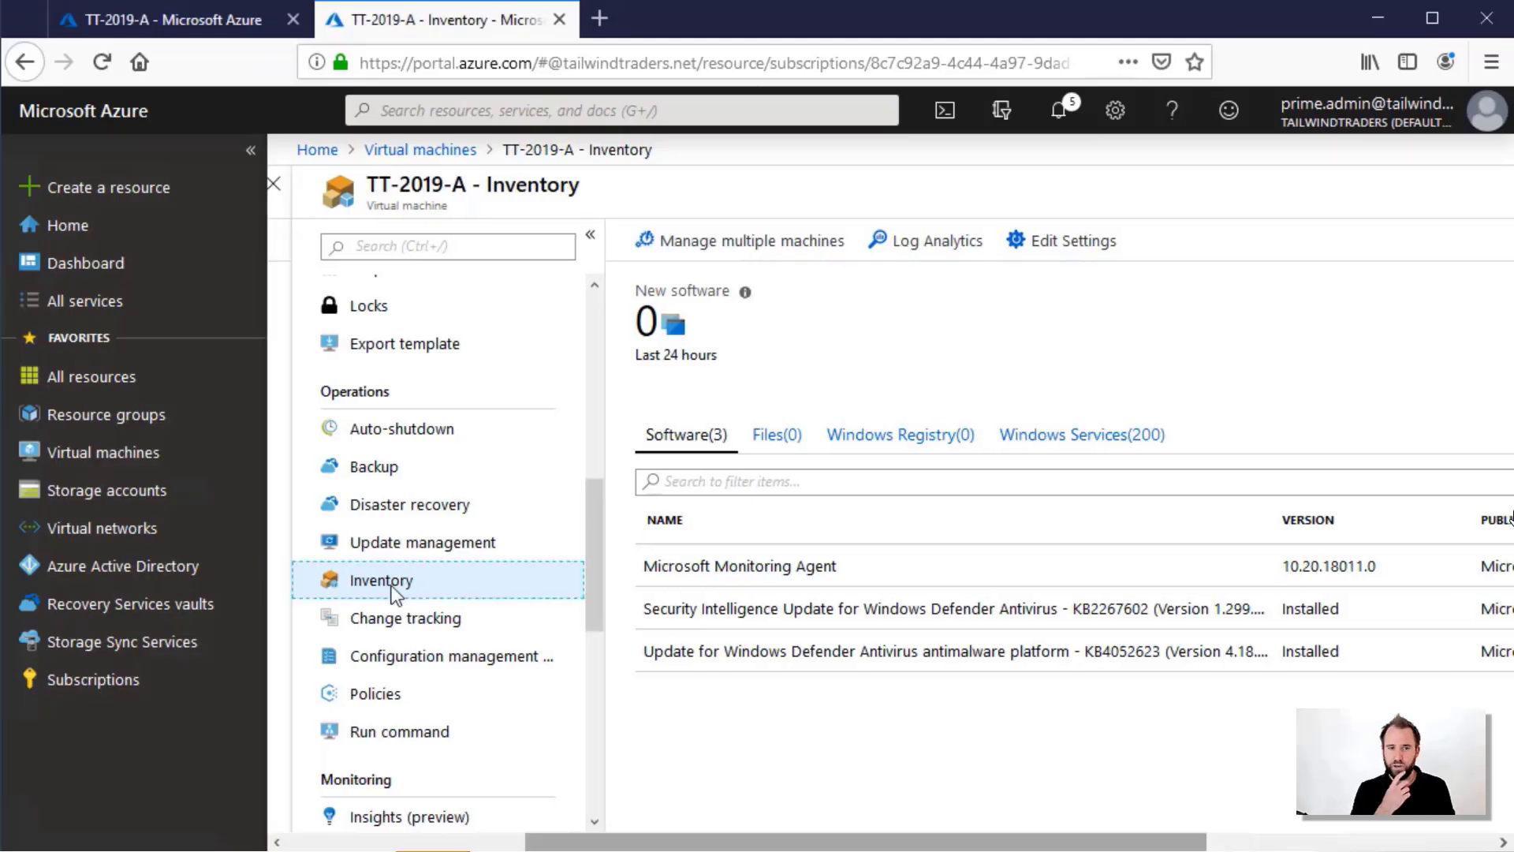
Examine the change tracking chart and change list of TT-2019-A for newly installed software, and its software inventory
left_click(377, 623)
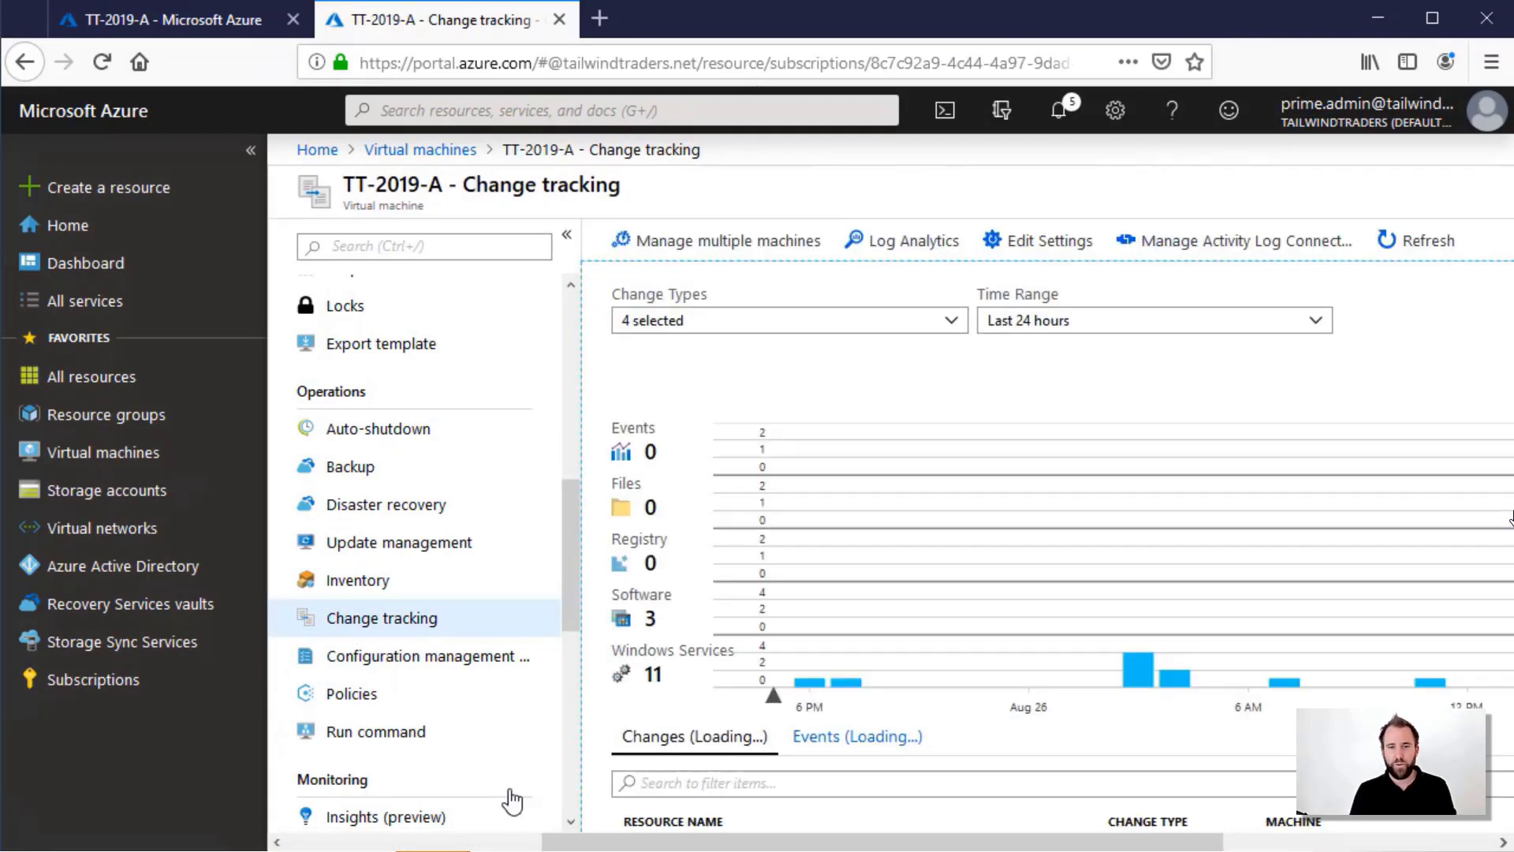
scroll(760, 676, "down", 3)
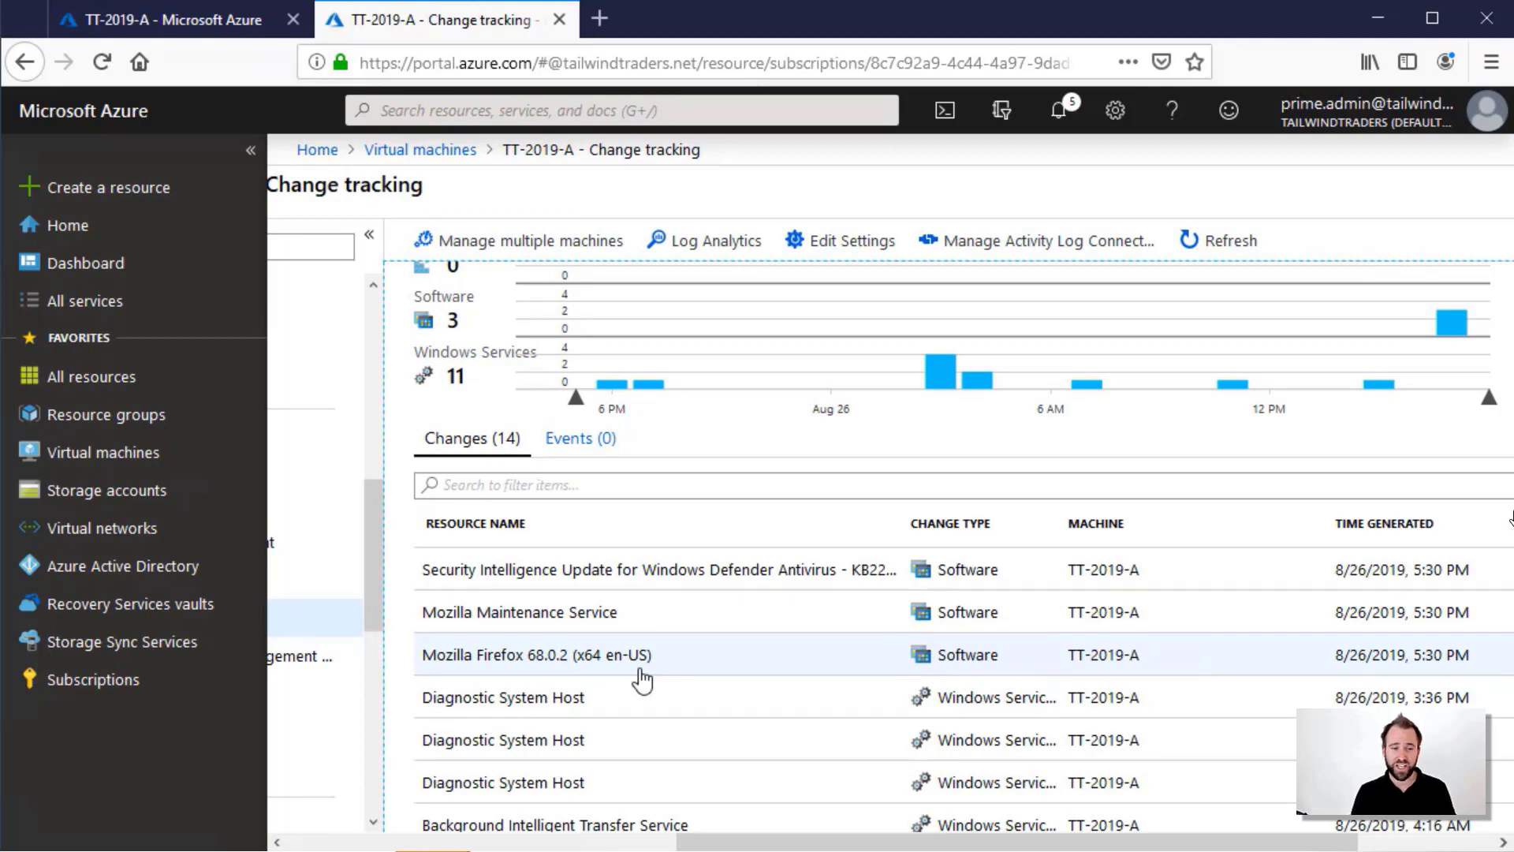
scroll(643, 680, "down", 2)
scroll(643, 680, "up", 4)
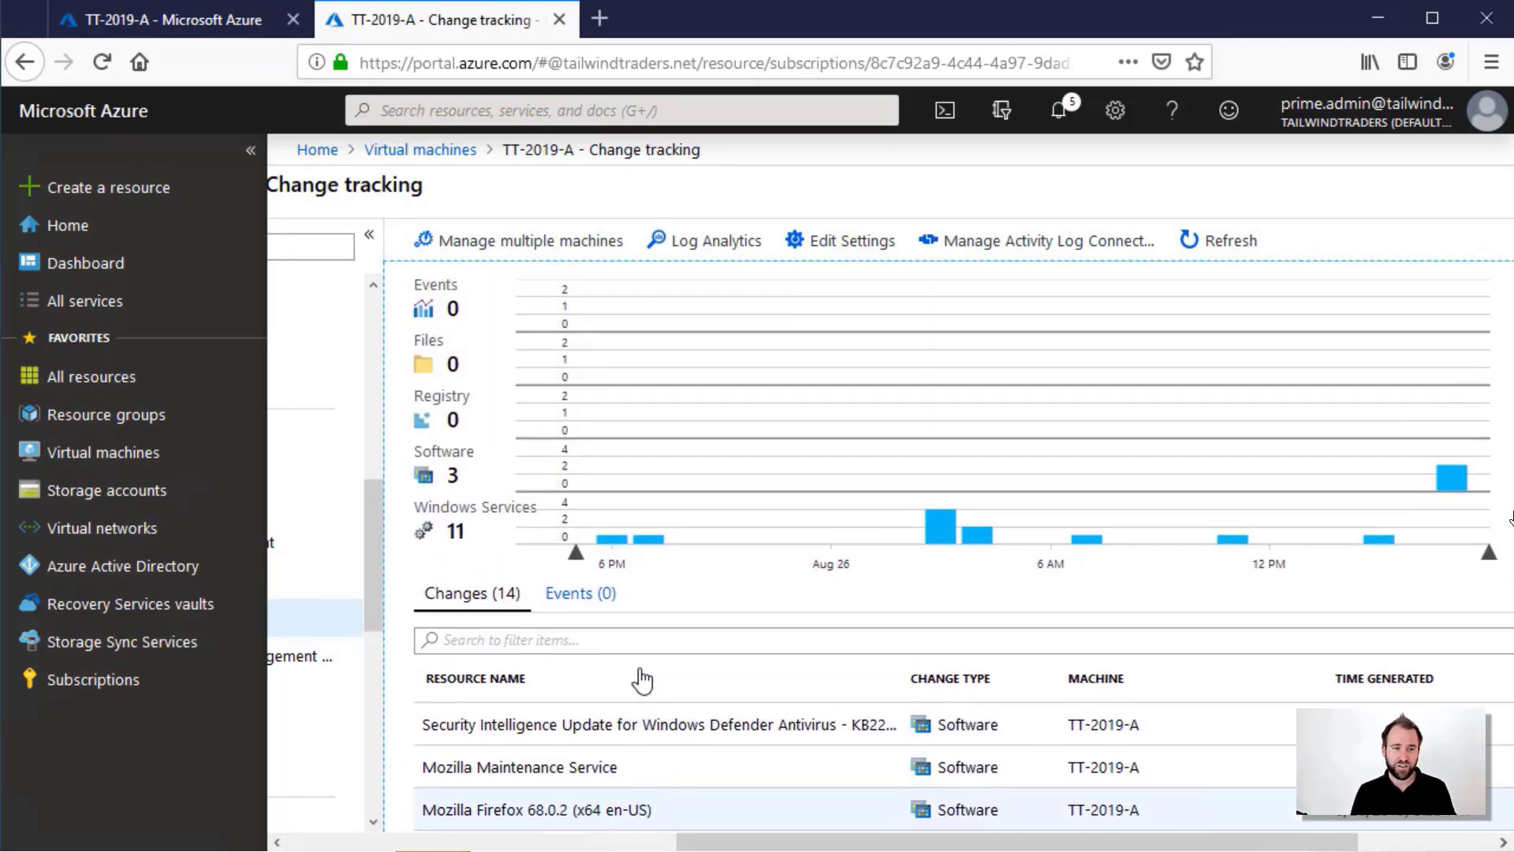
scroll(643, 680, "up", 2)
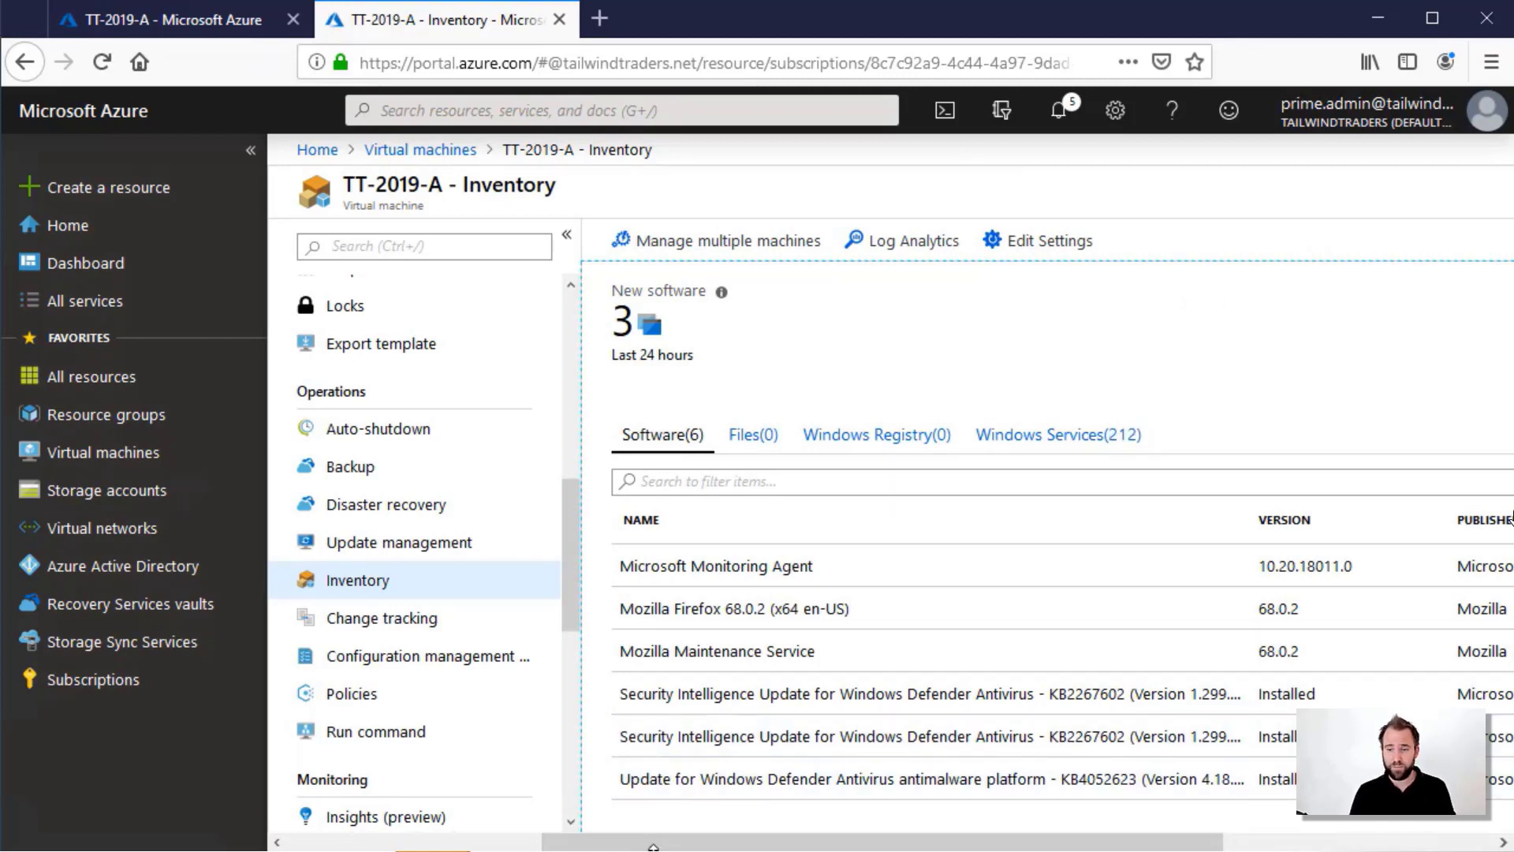
Open the Inventory of the TT-UBU-A virtual machine and review its installed software
left_click(102, 451)
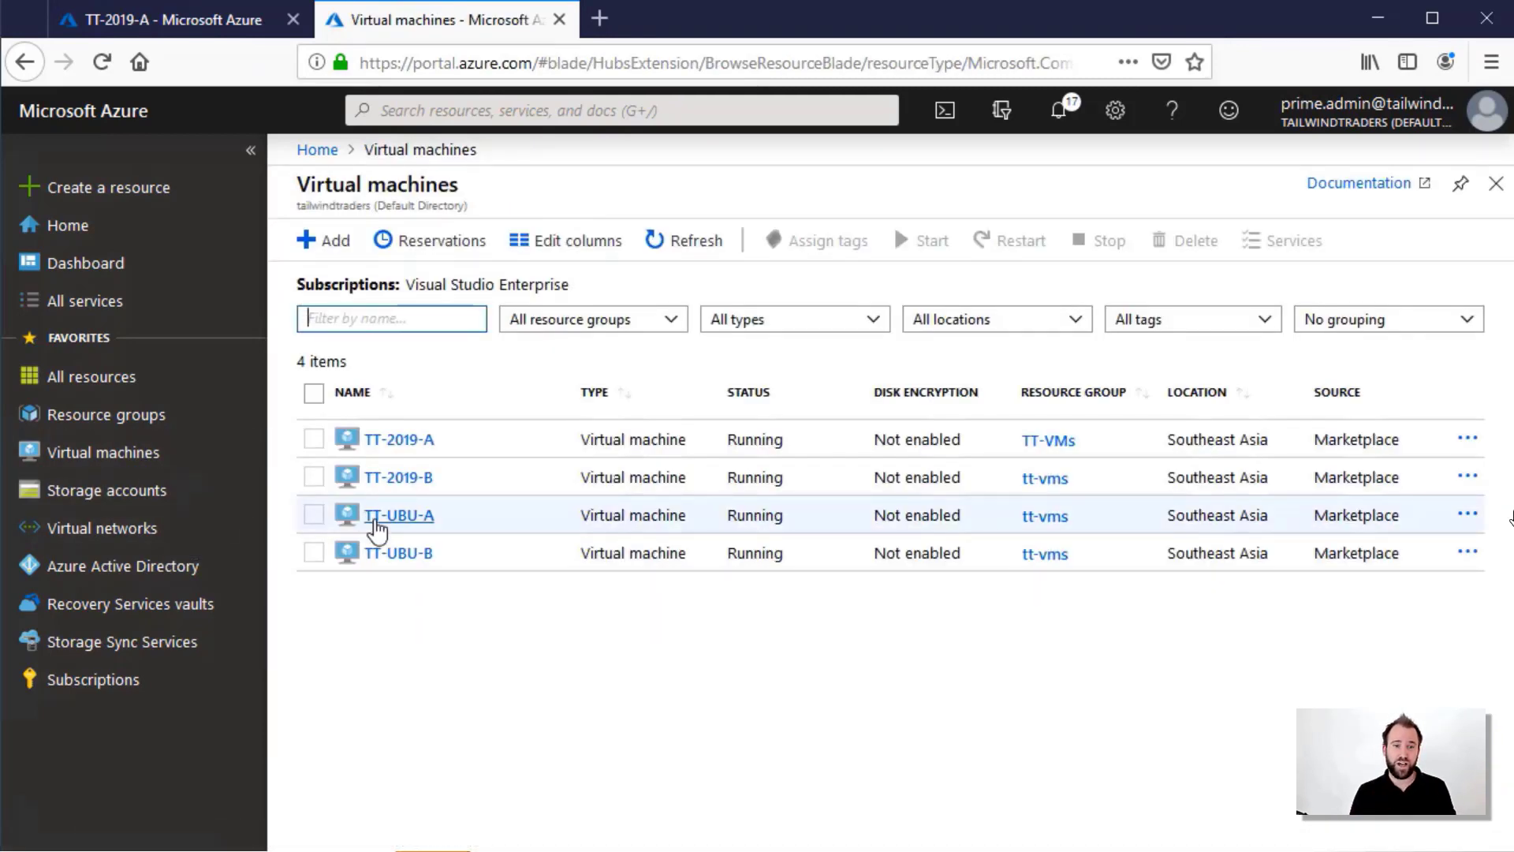
left_click(375, 522)
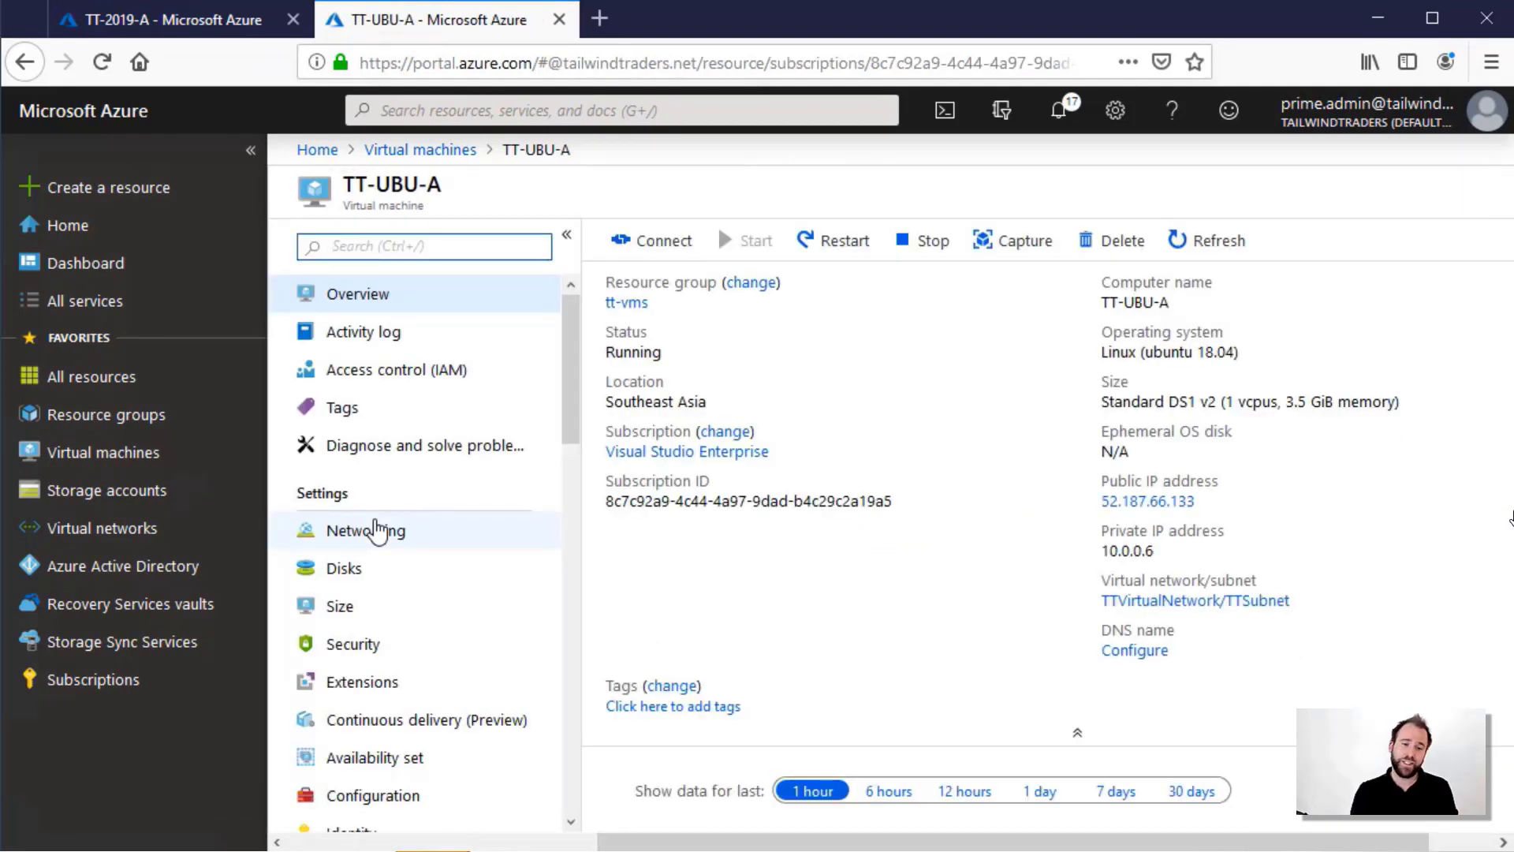
scroll(395, 576, "down", 3)
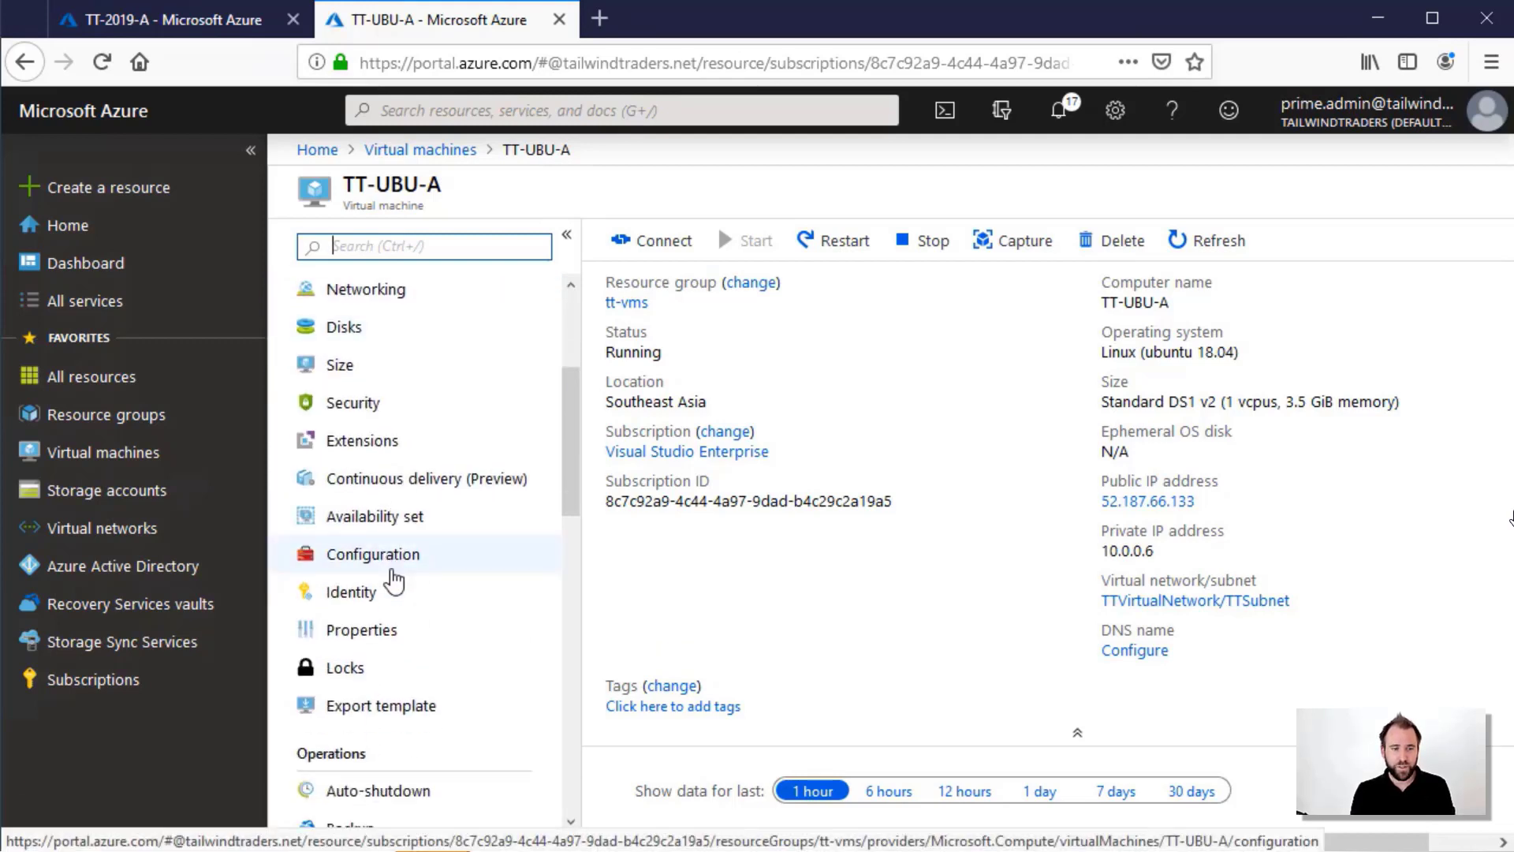
scroll(394, 581, "down", 5)
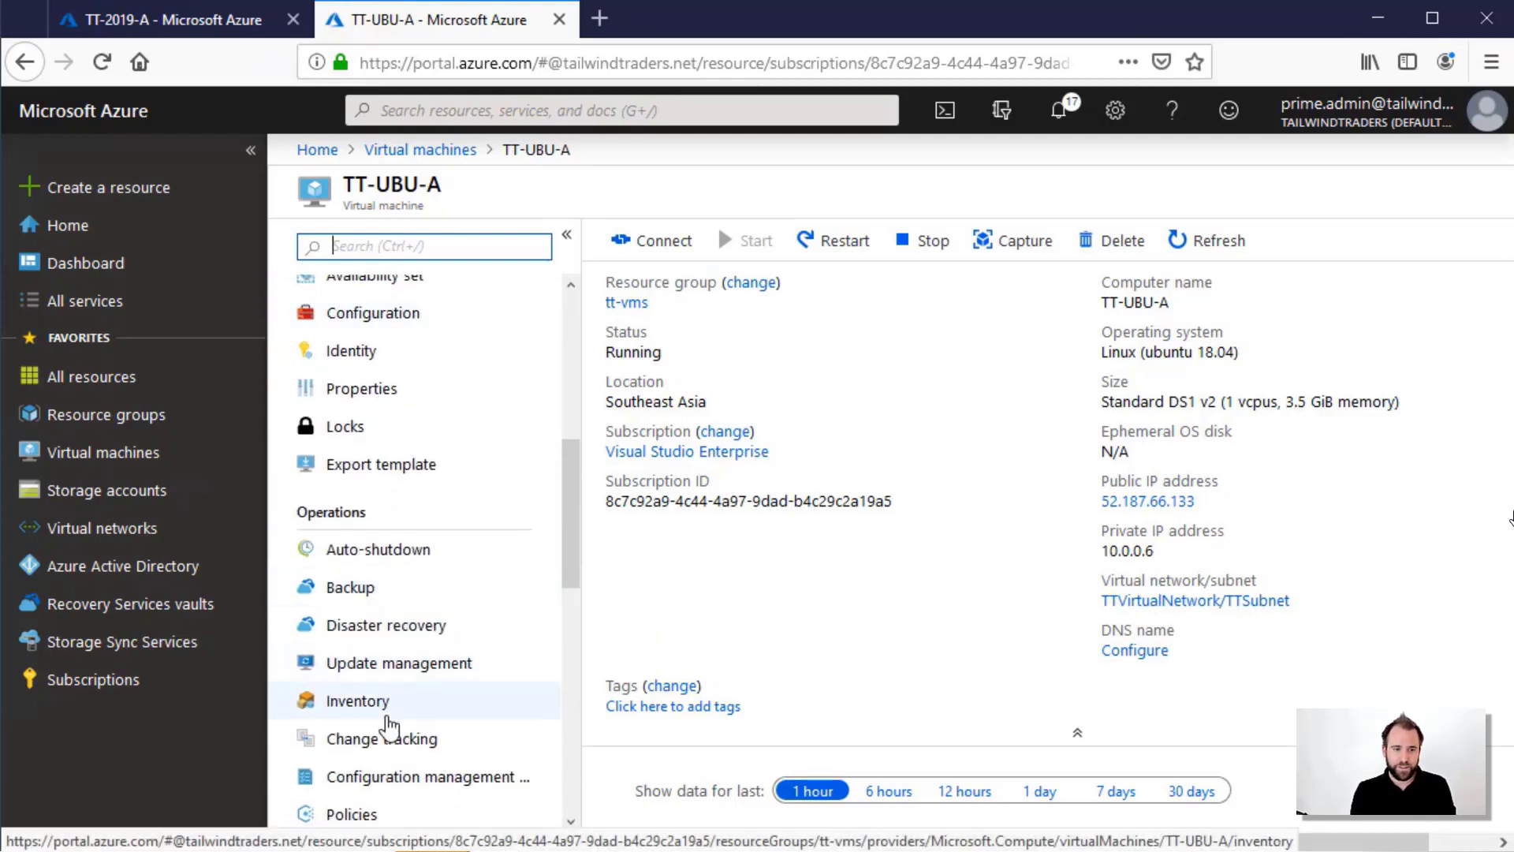
left_click(354, 709)
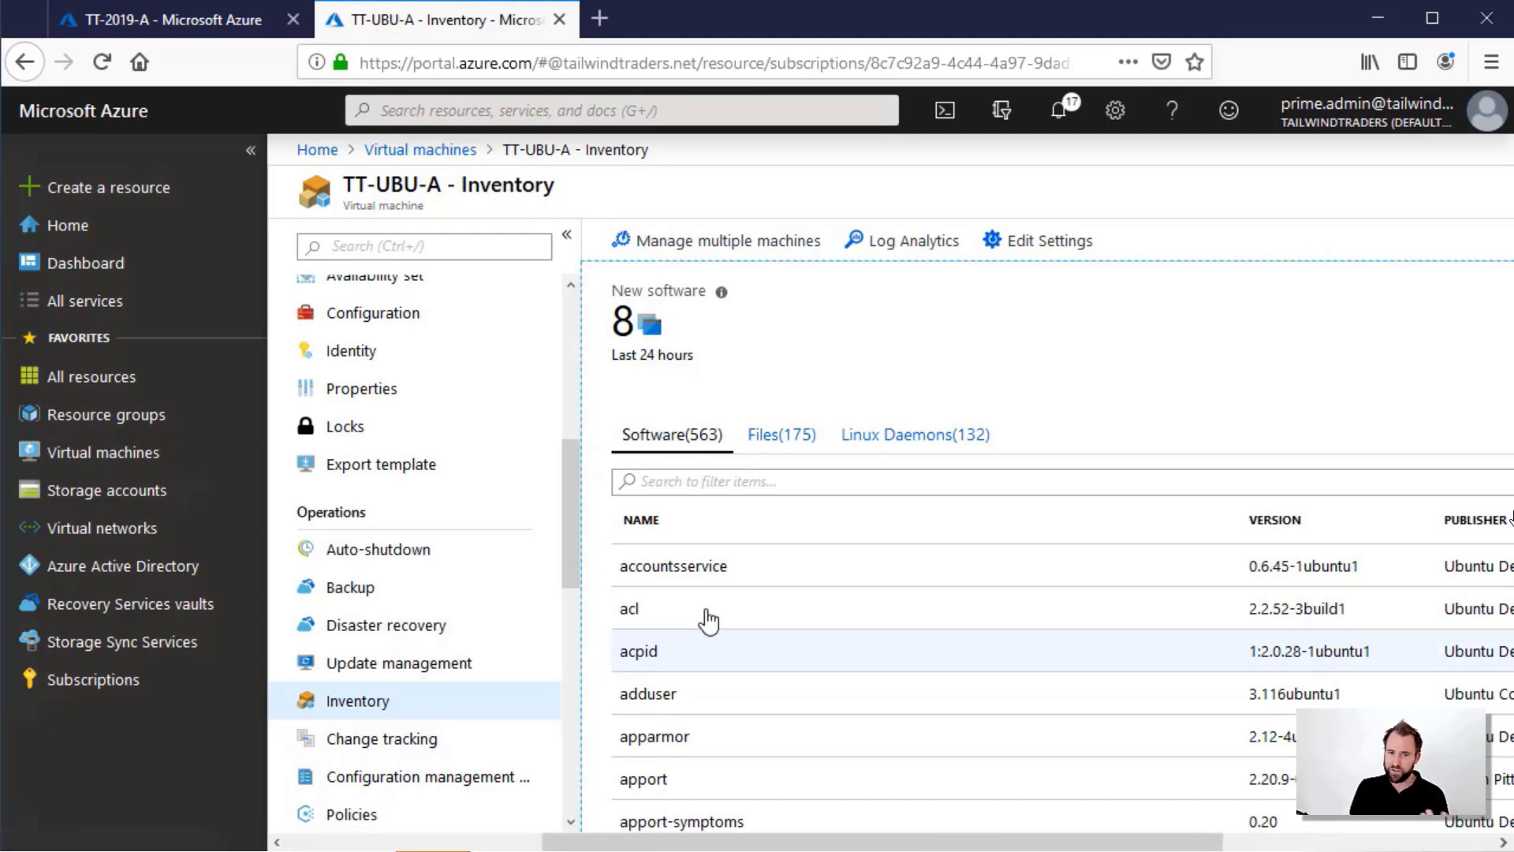
Review the change tracking of TT-UBU-A with the portal's main navigation collapsed, examining the chart and the list of changed packages
left_click(409, 741)
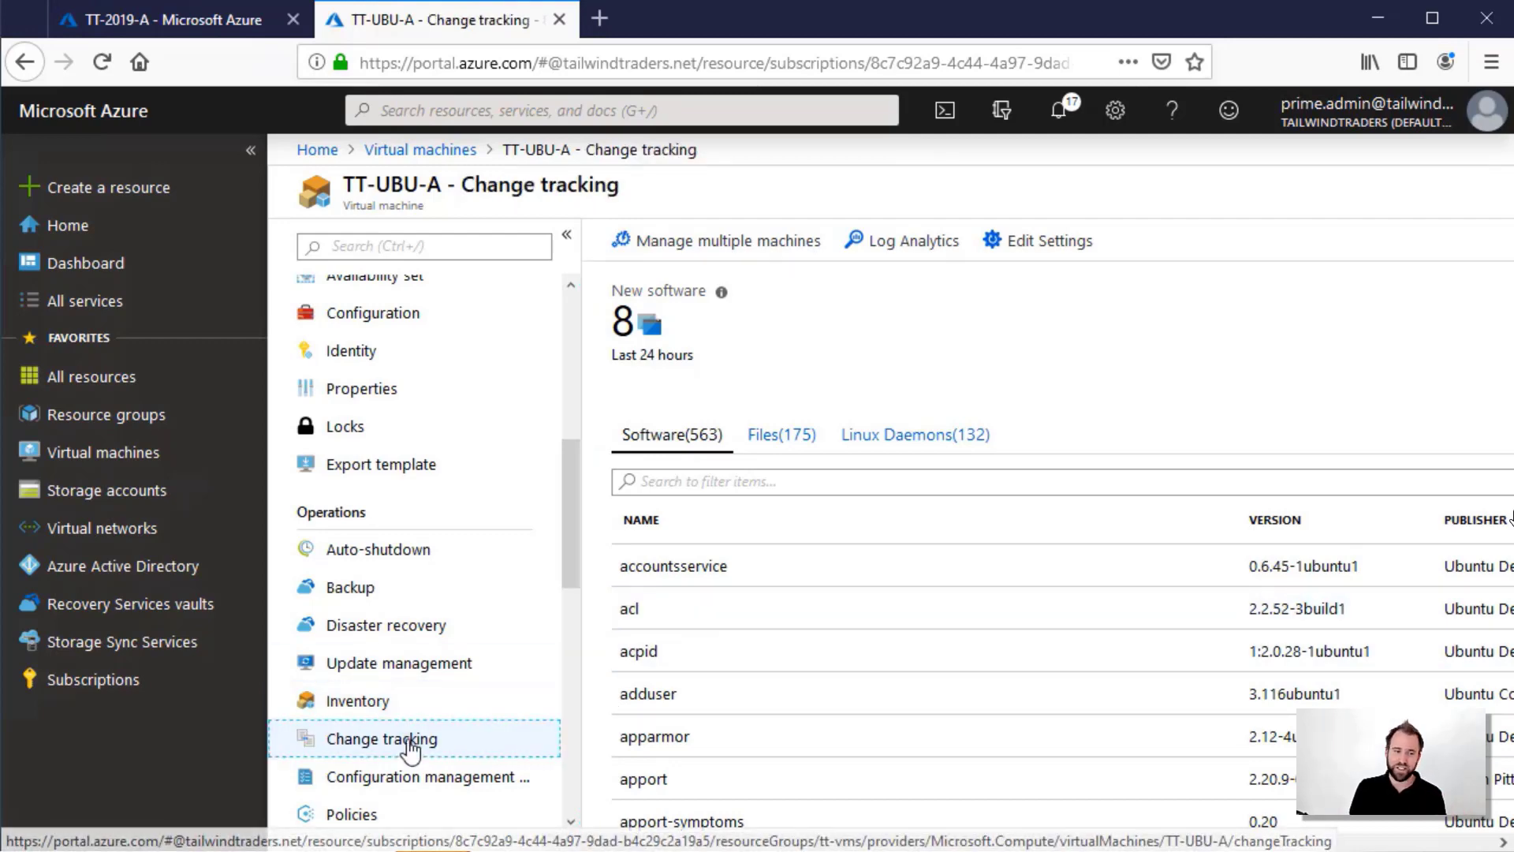
left_click(251, 153)
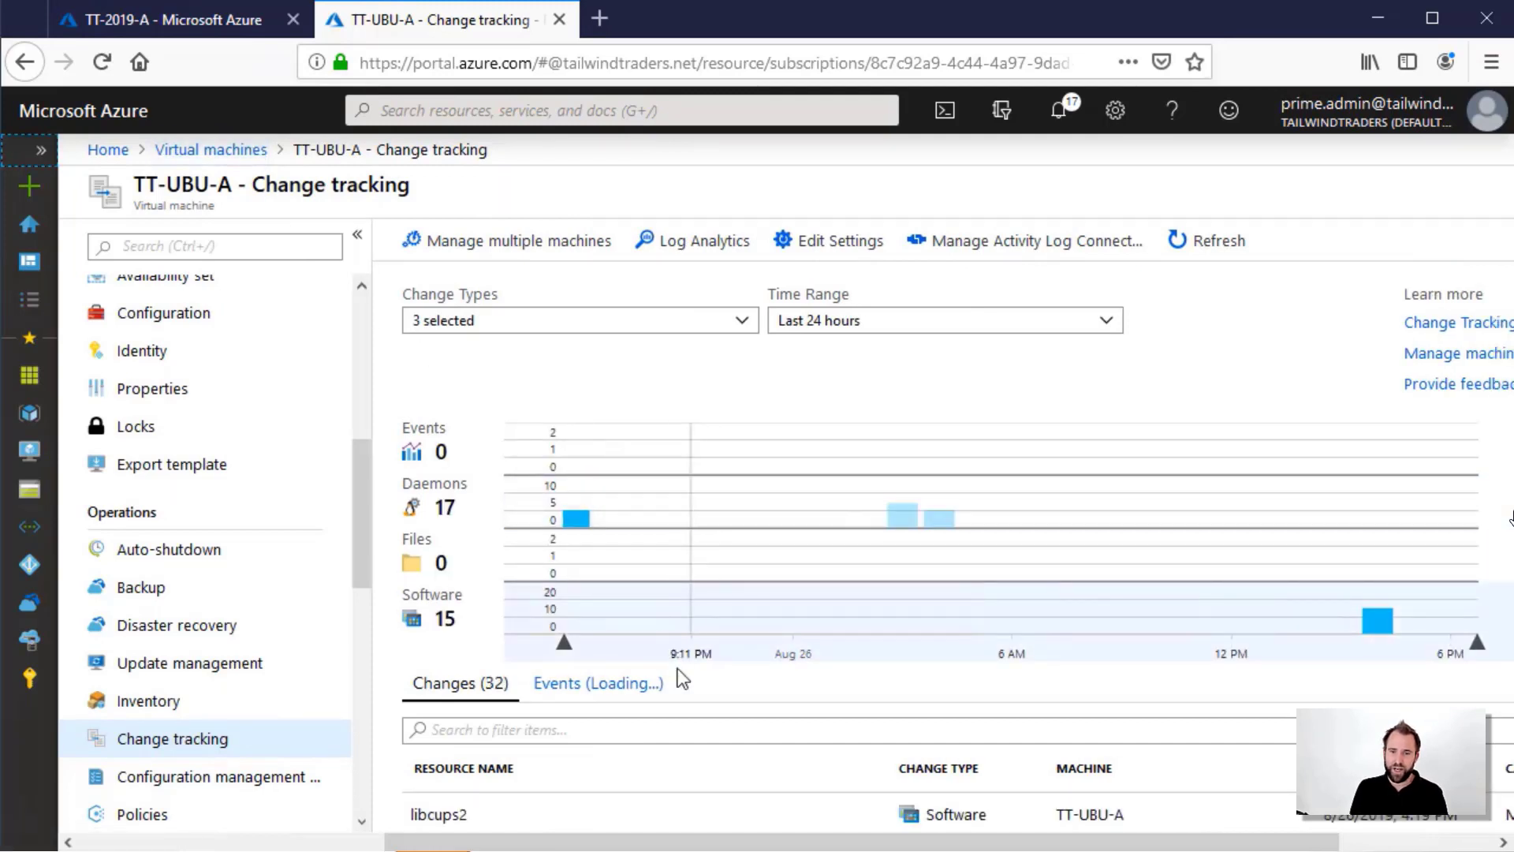
scroll(683, 705, "down", 2)
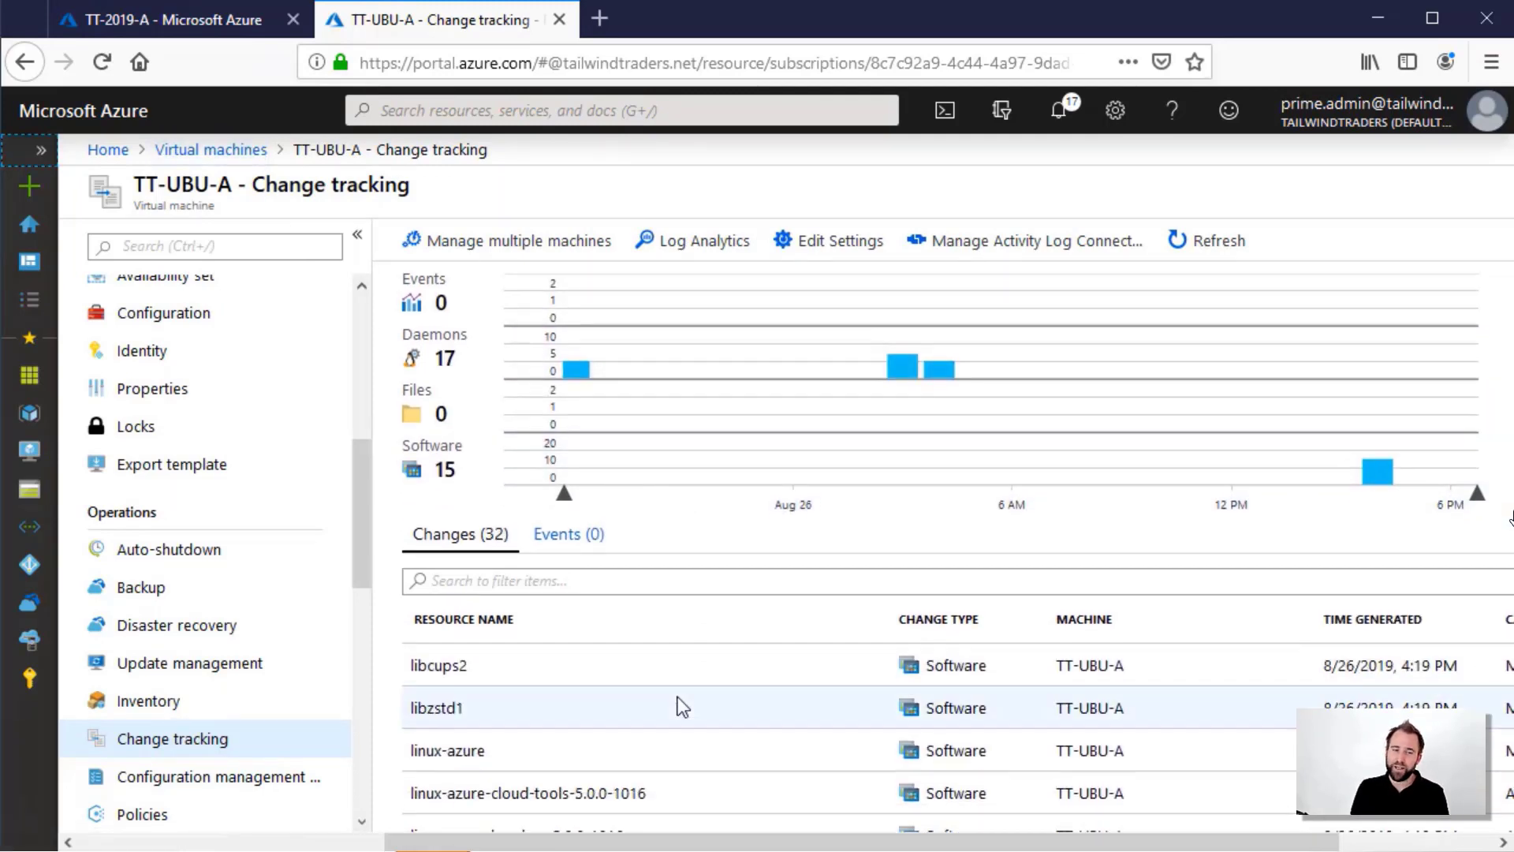
scroll(682, 706, "down", 3)
scroll(680, 709, "down", 1)
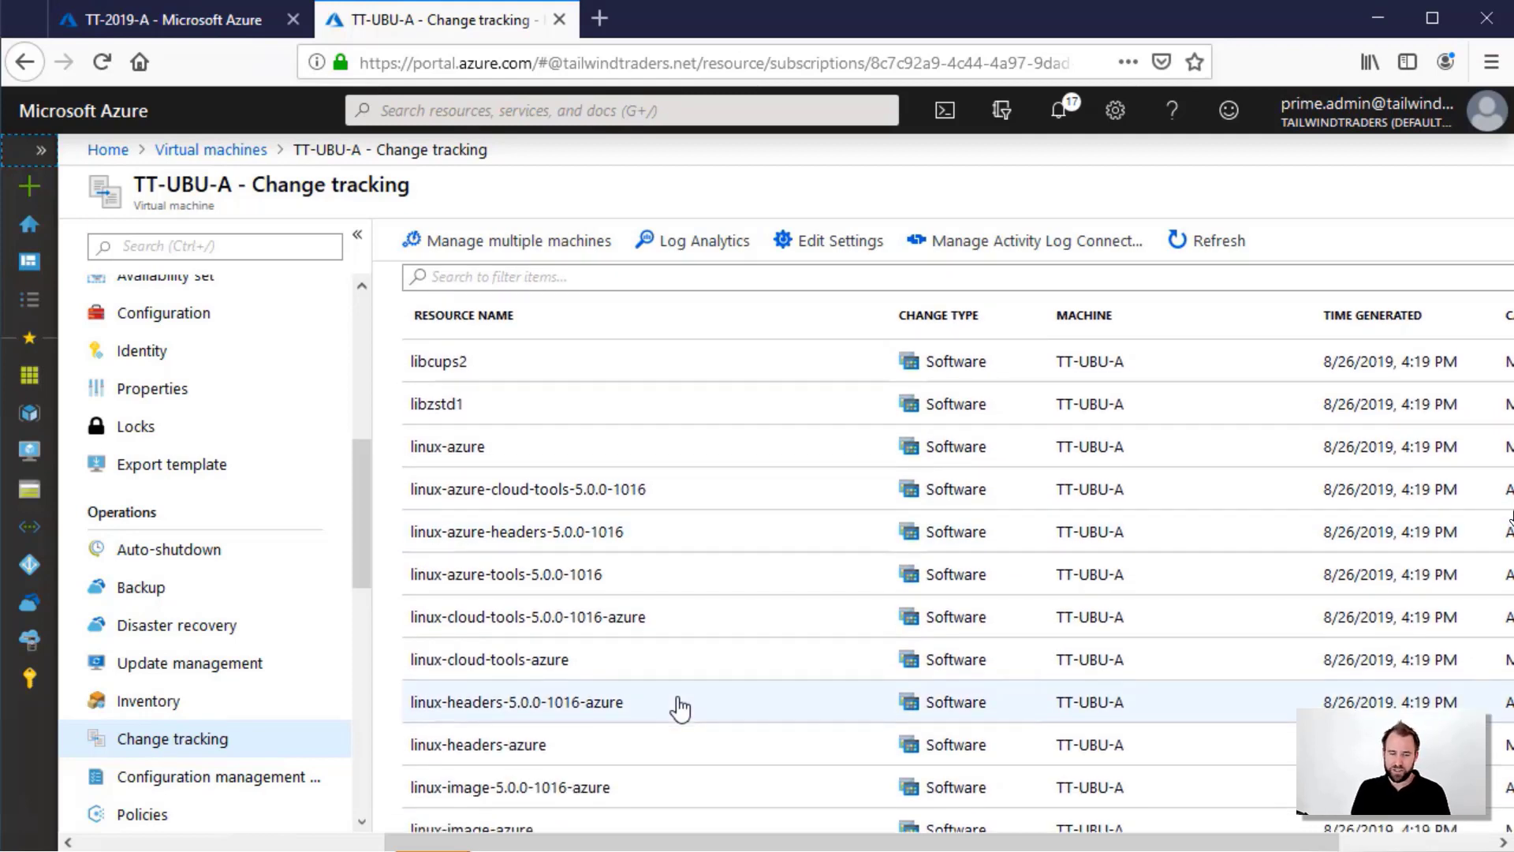
scroll(680, 708, "down", 3)
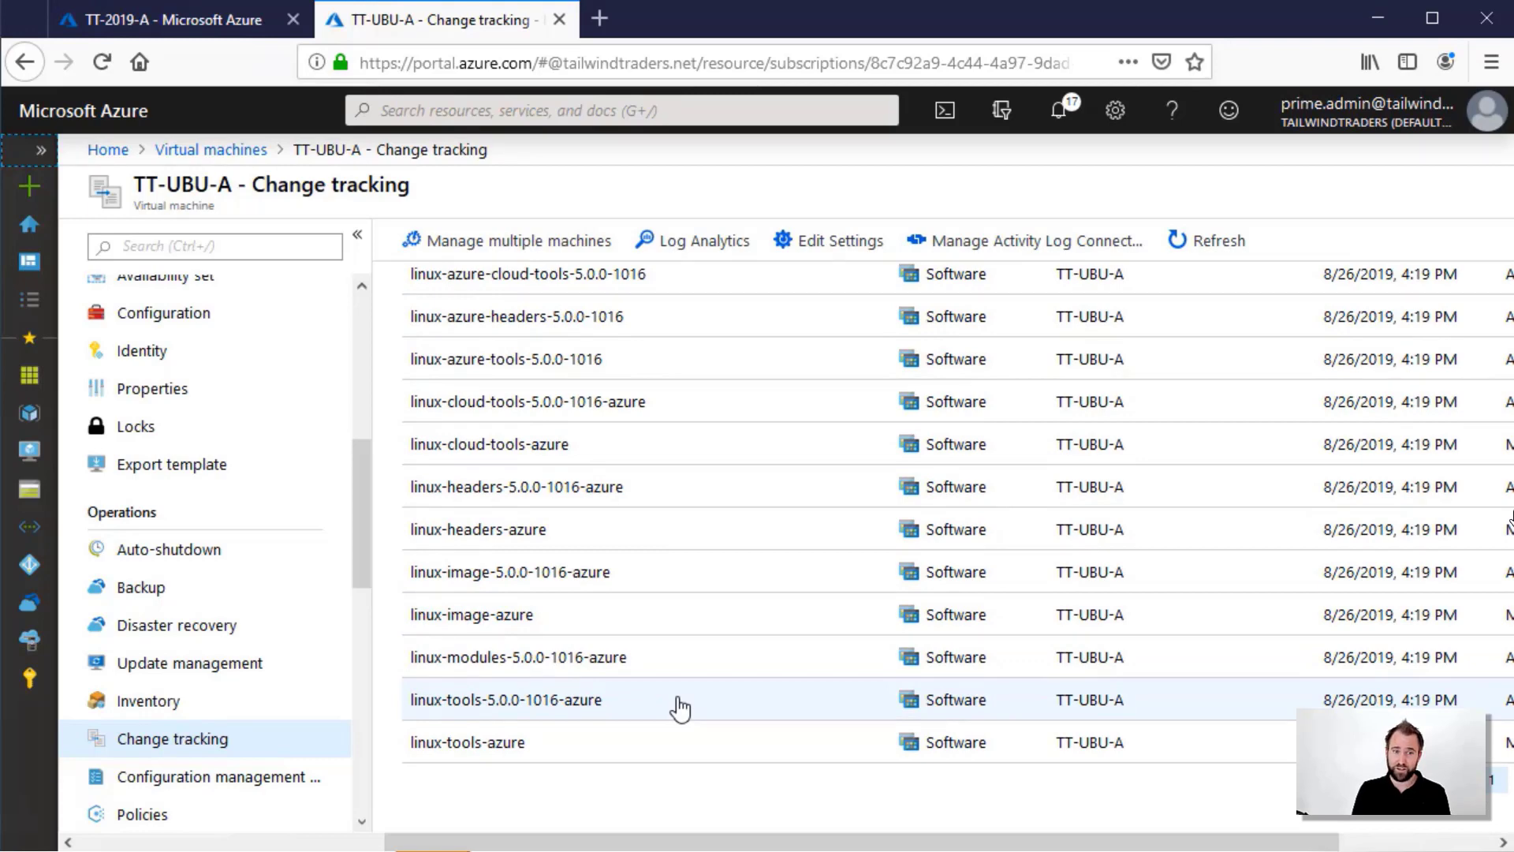
scroll(680, 708, "up", 4)
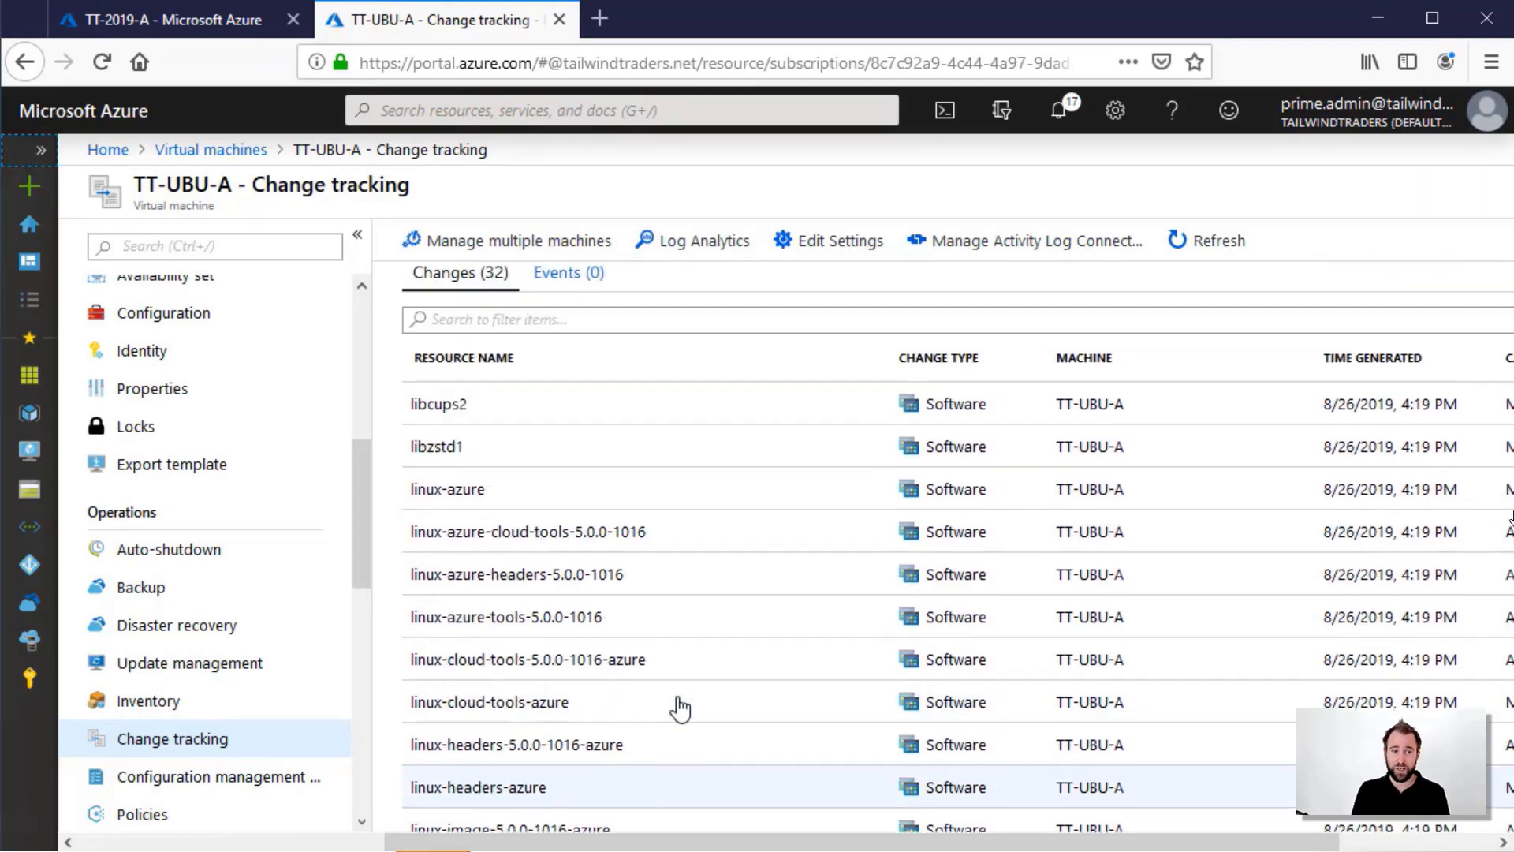
scroll(680, 709, "up", 2)
scroll(680, 708, "up", 2)
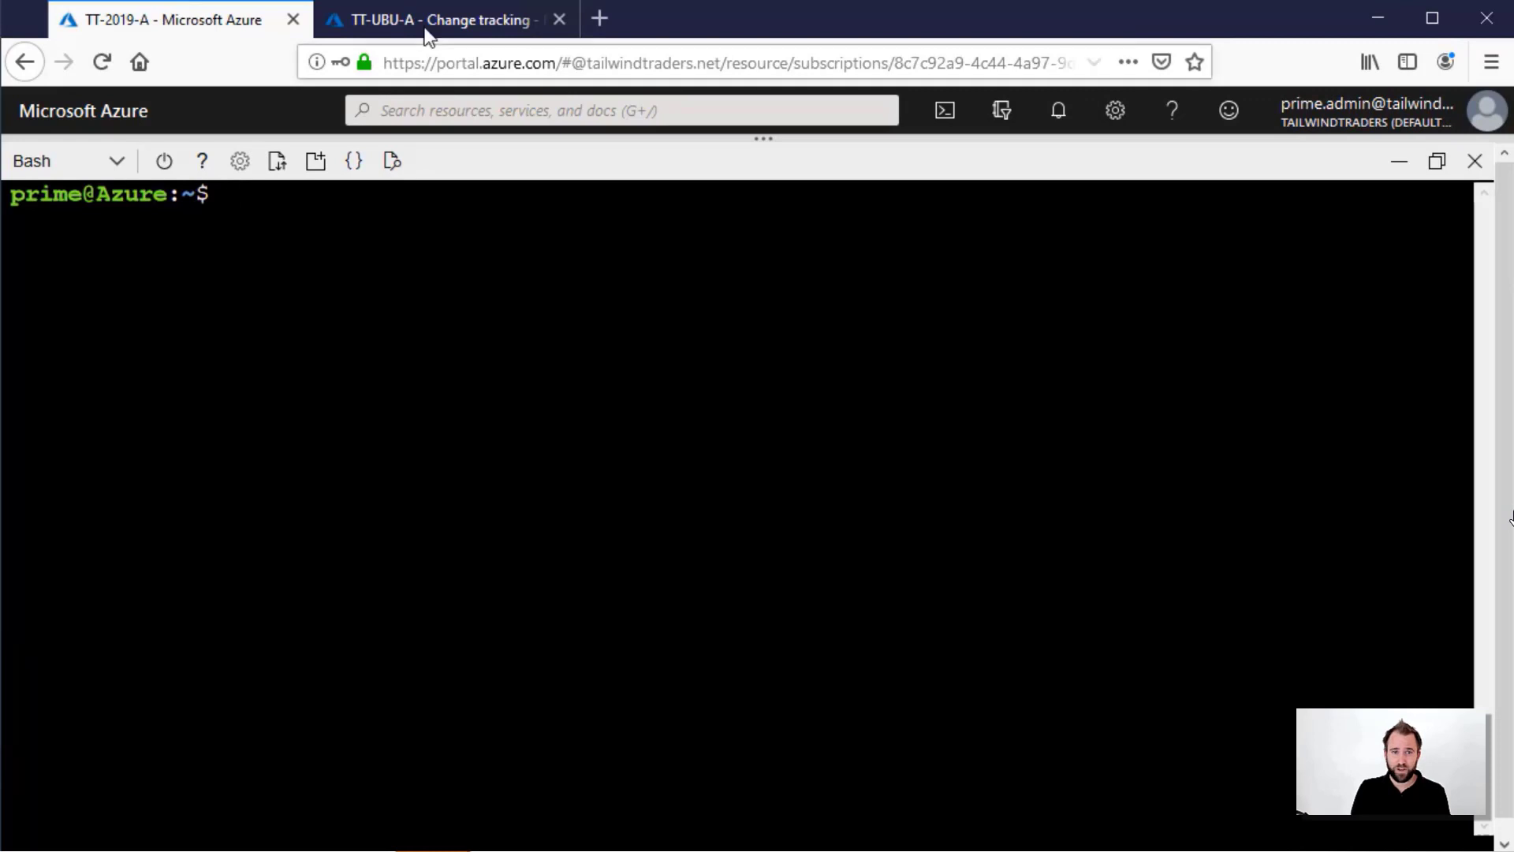
type("ssh")
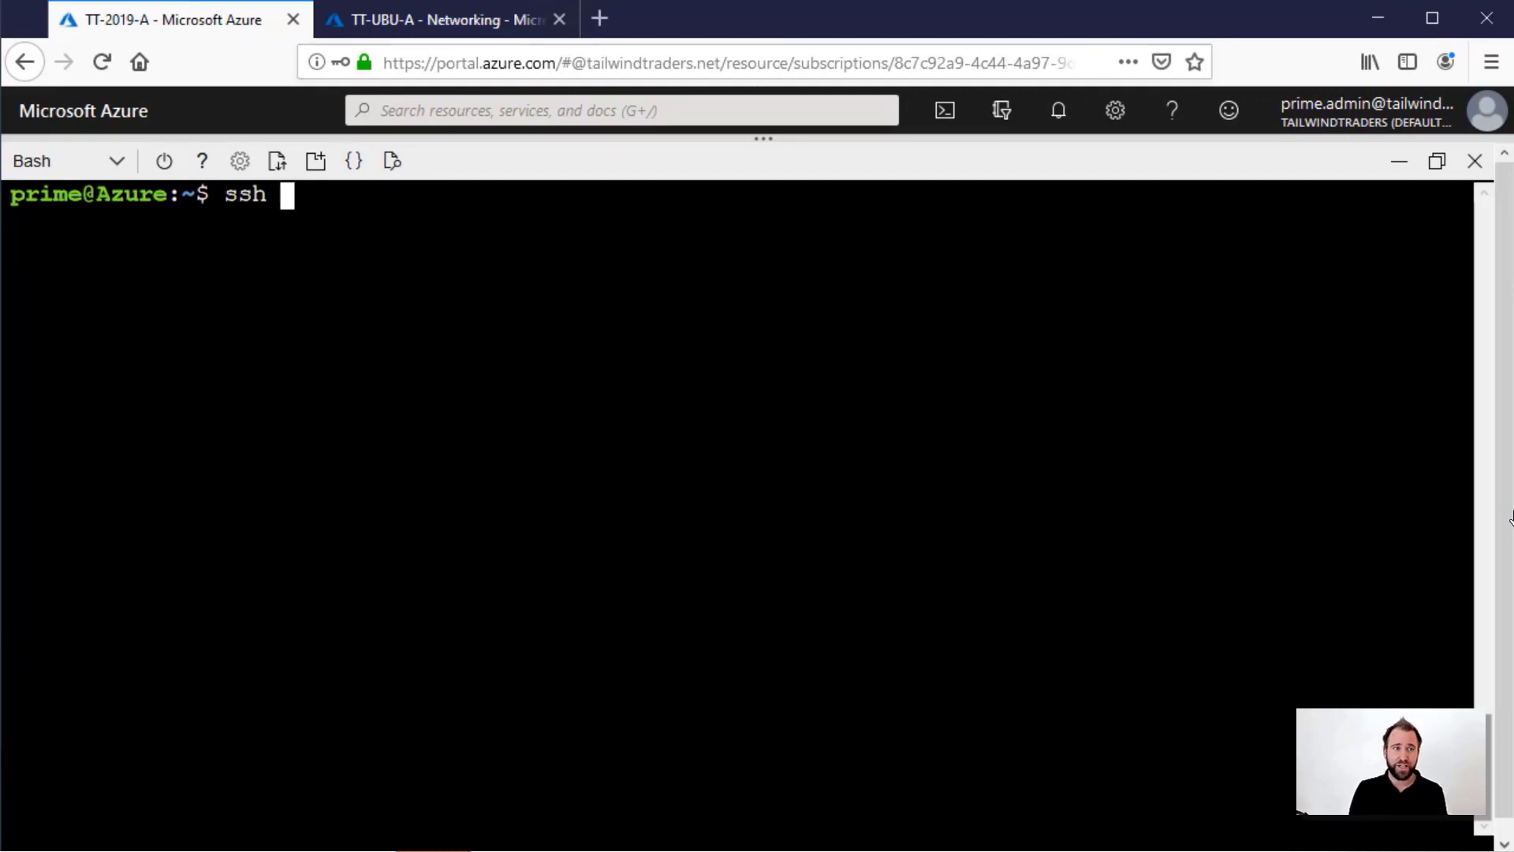
type(" prime@")
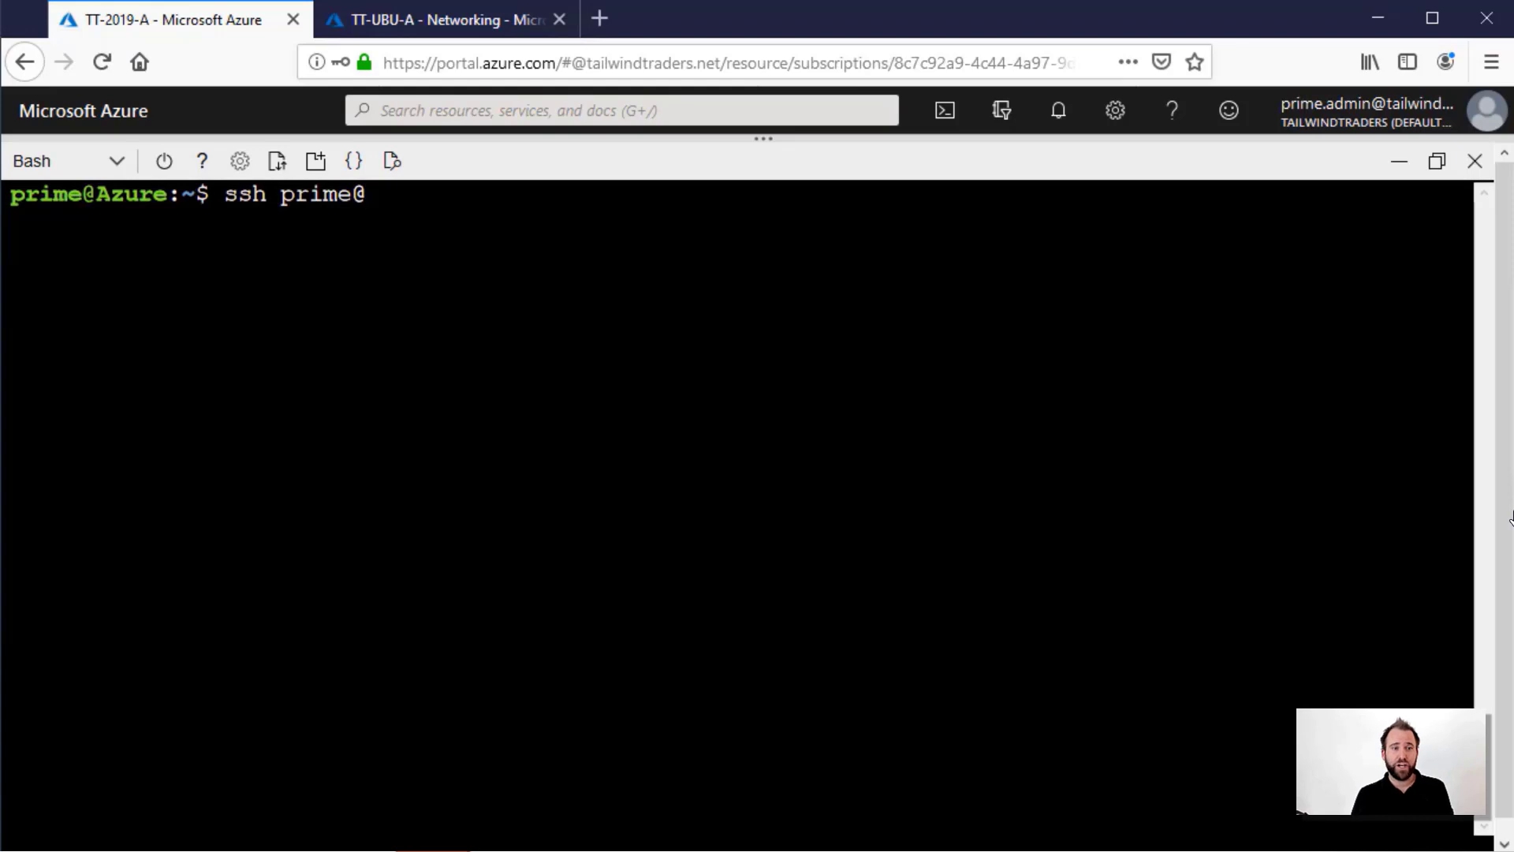
type("52.187.")
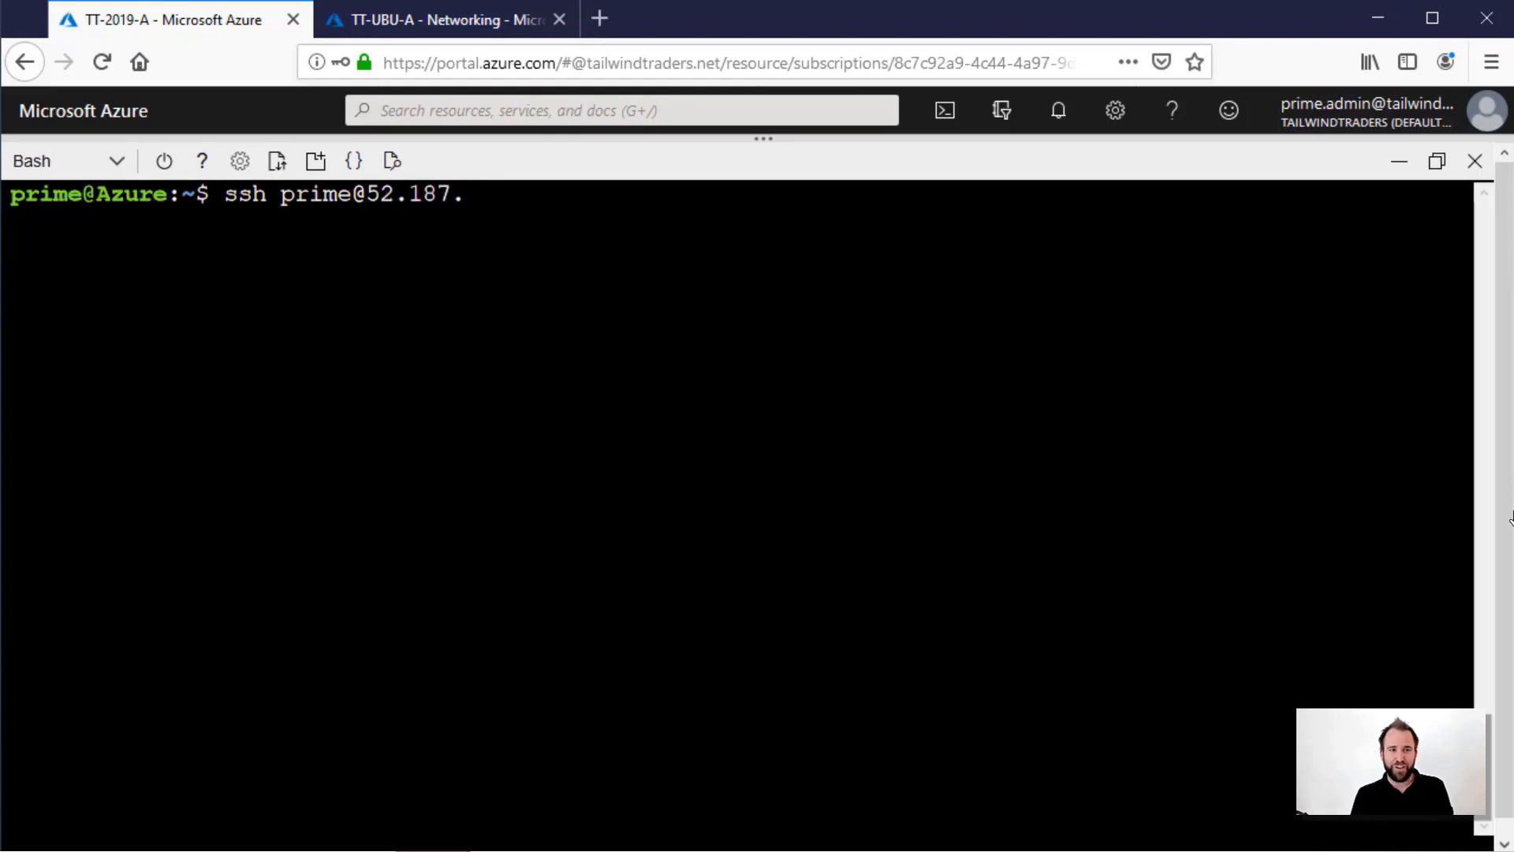
type("66.133")
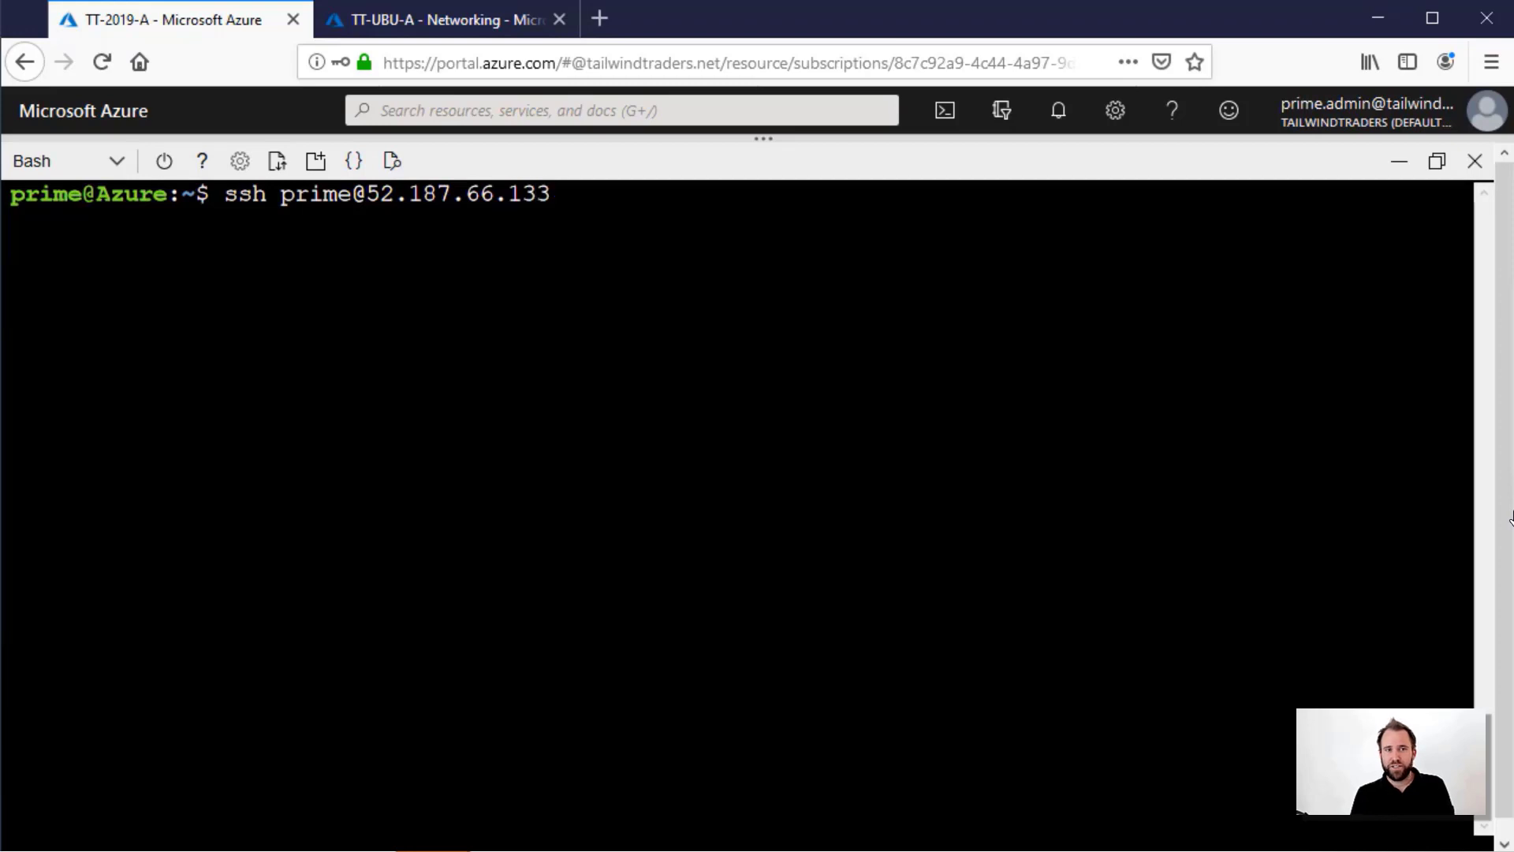
key("Return")
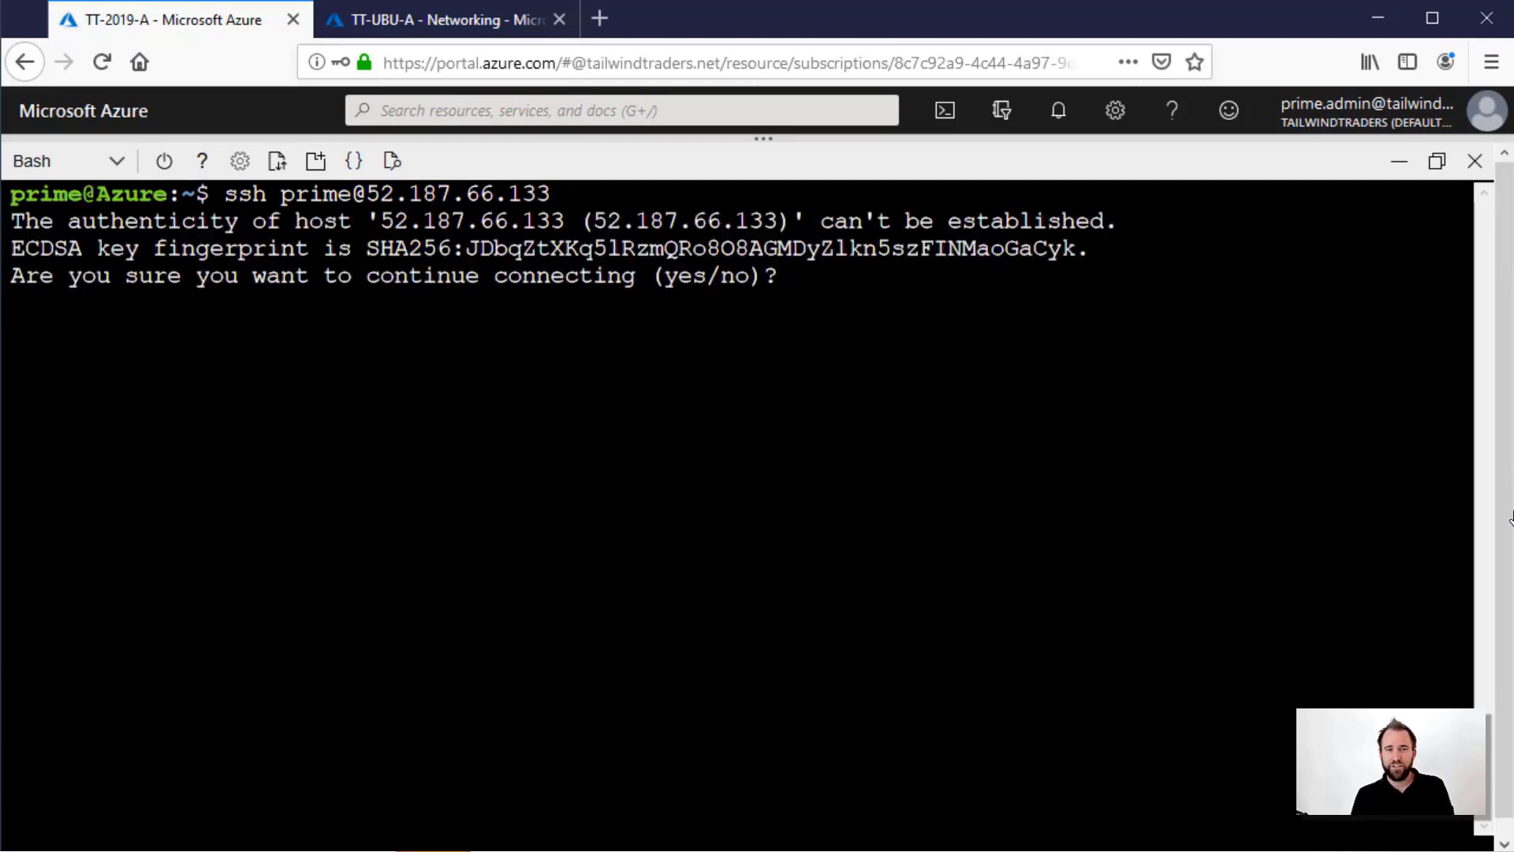
Accept the host's key fingerprint with yes and log in to TT-UBU-A with the account password
type("yes")
key("Return")
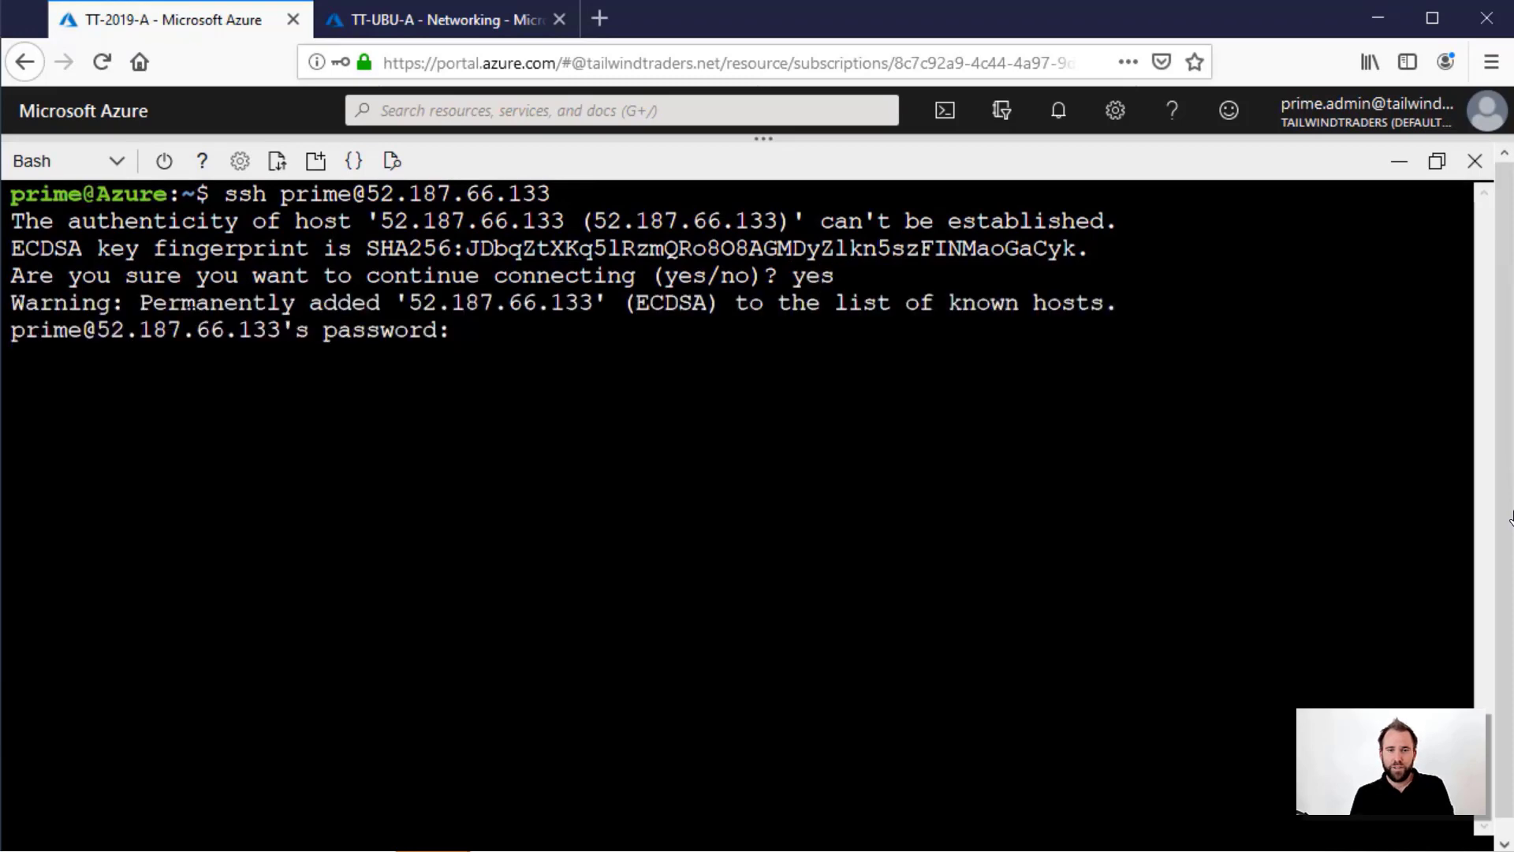
key("Return")
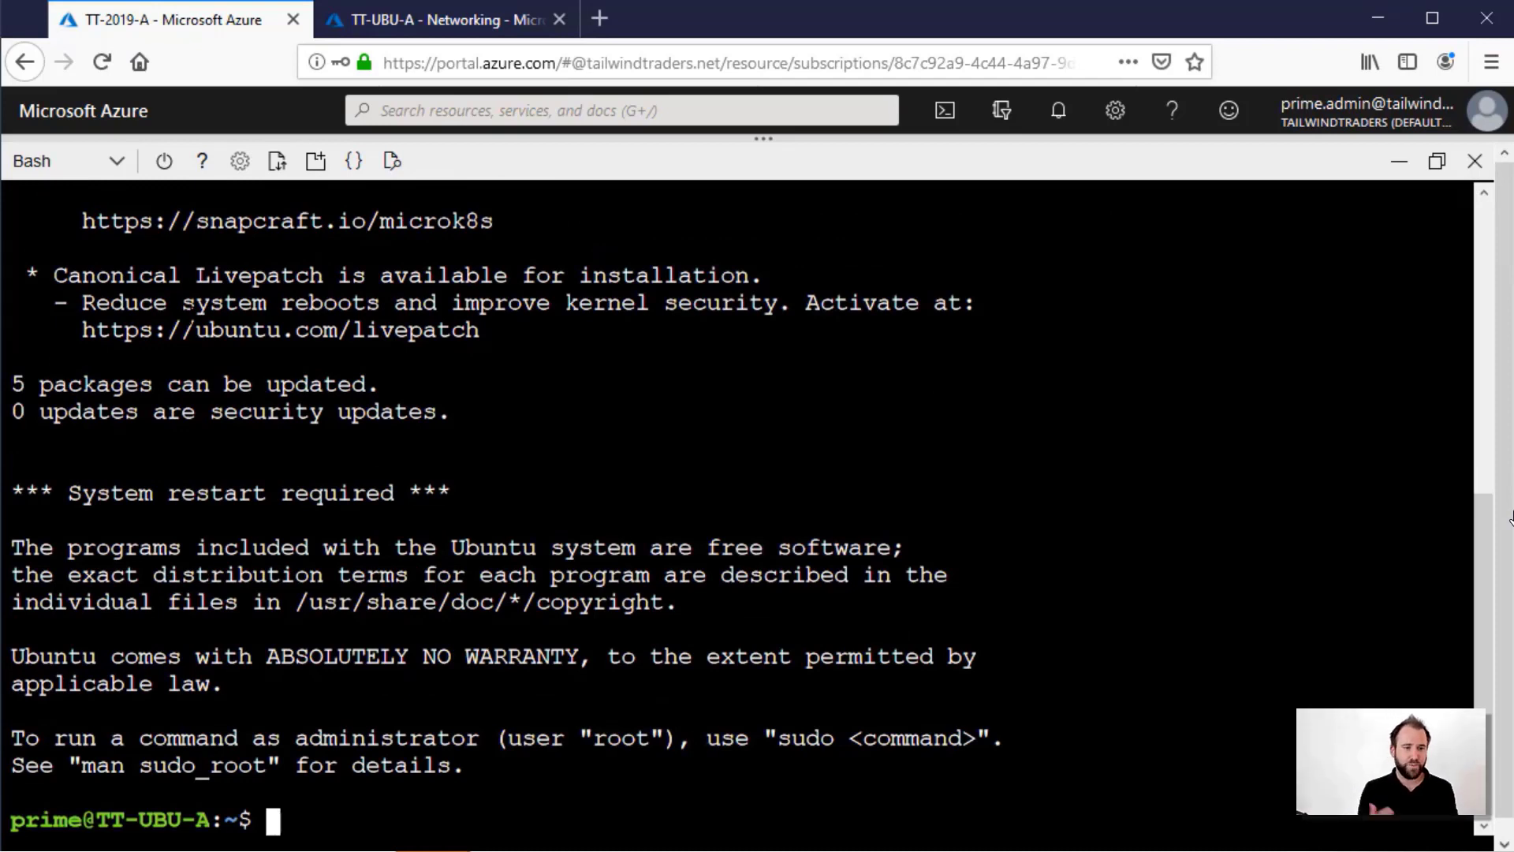
Refresh the package lists on TT-UBU-A with sudo apt-get -y update
type("sudo ap")
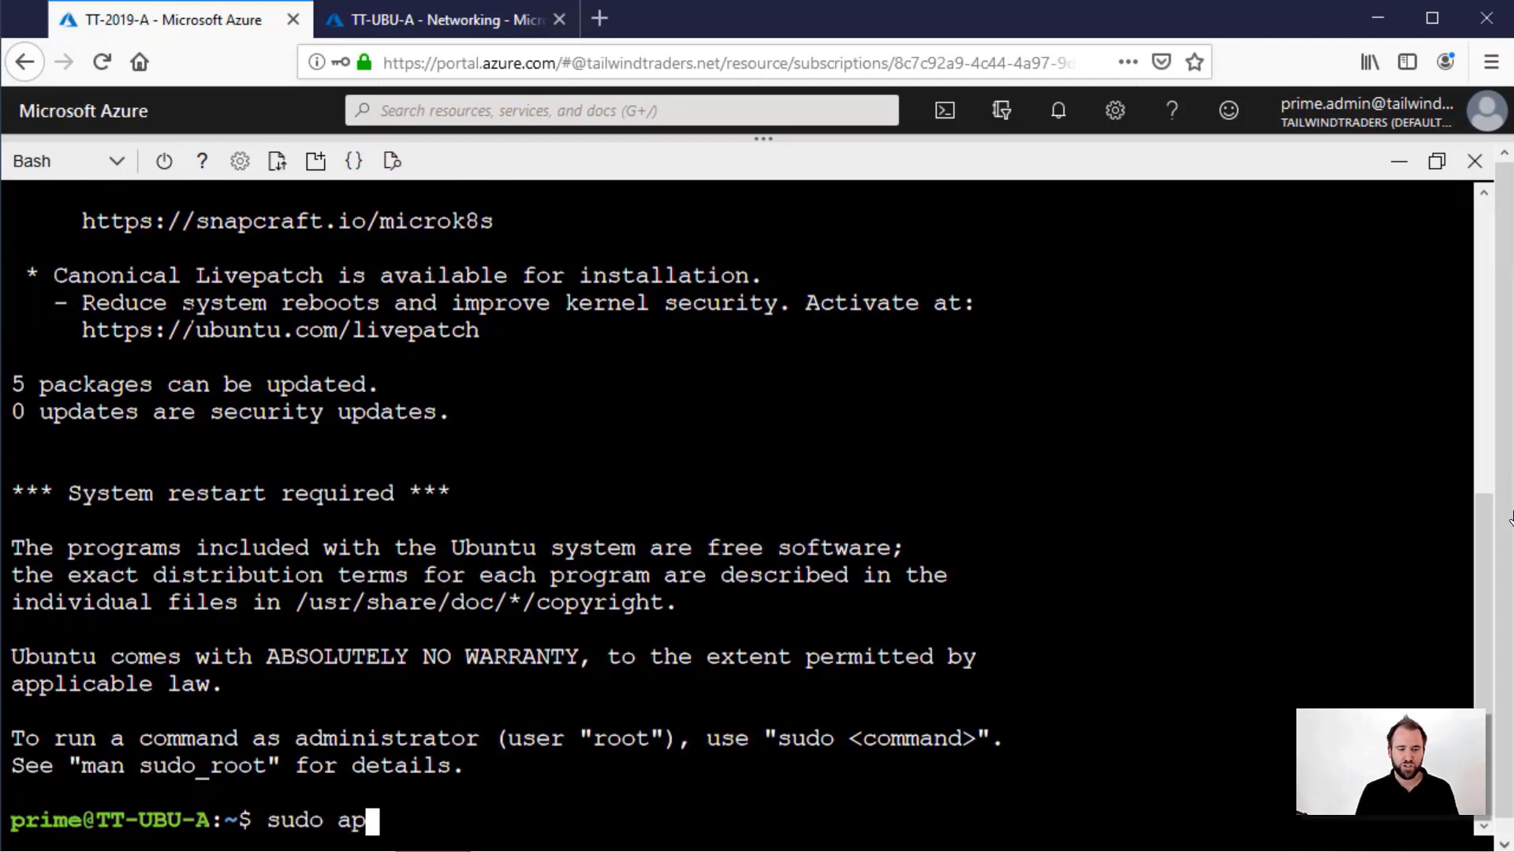
type("t-get -y ")
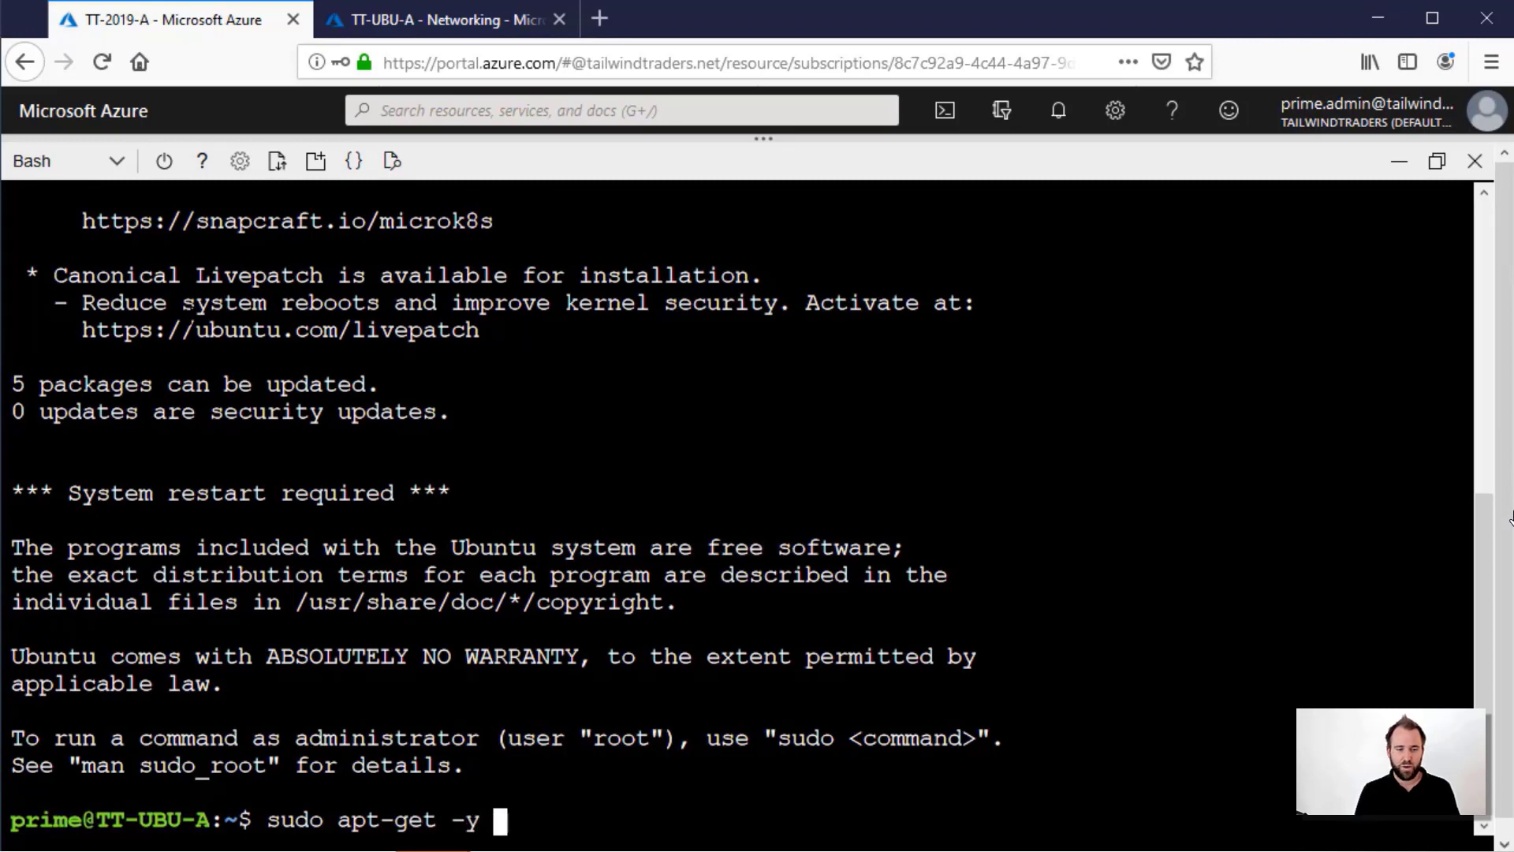
type("update")
key("Return")
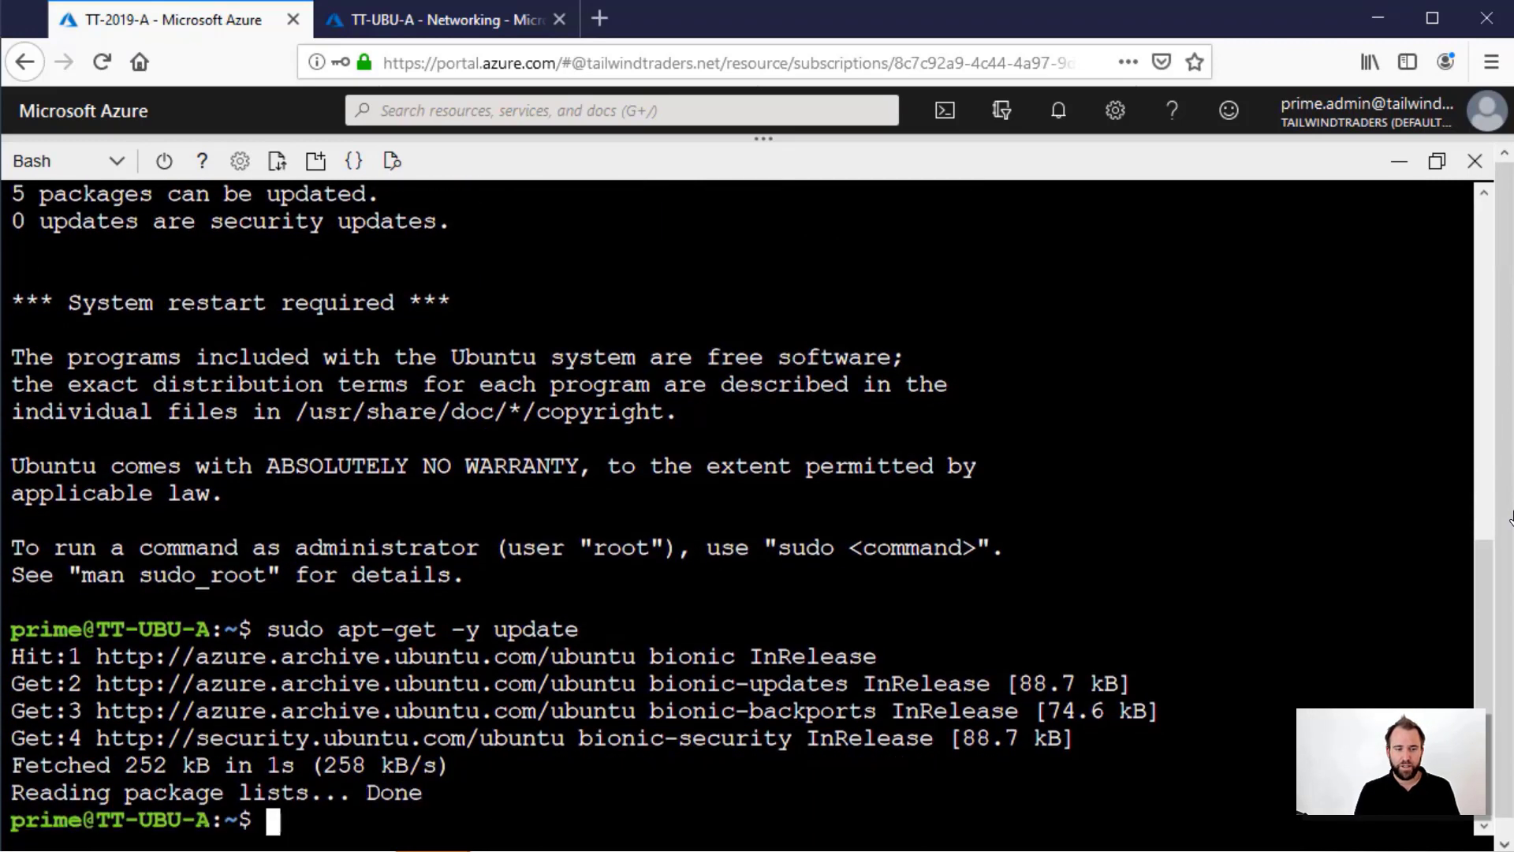
Install the nginx web server on TT-UBU-A with sudo apt-get -y install nginx
type("sudo ")
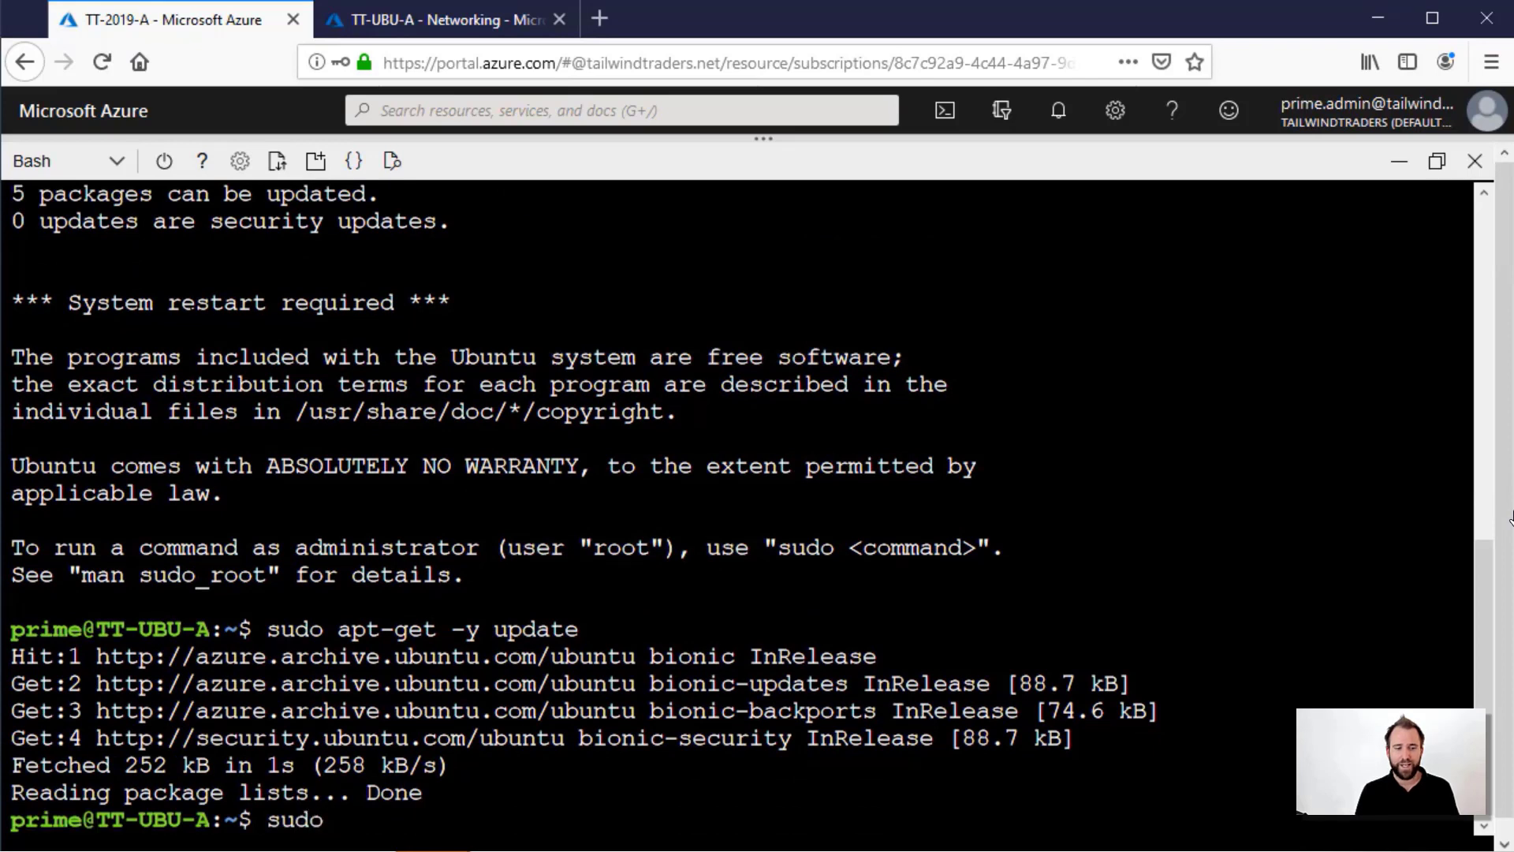
type("apt-get")
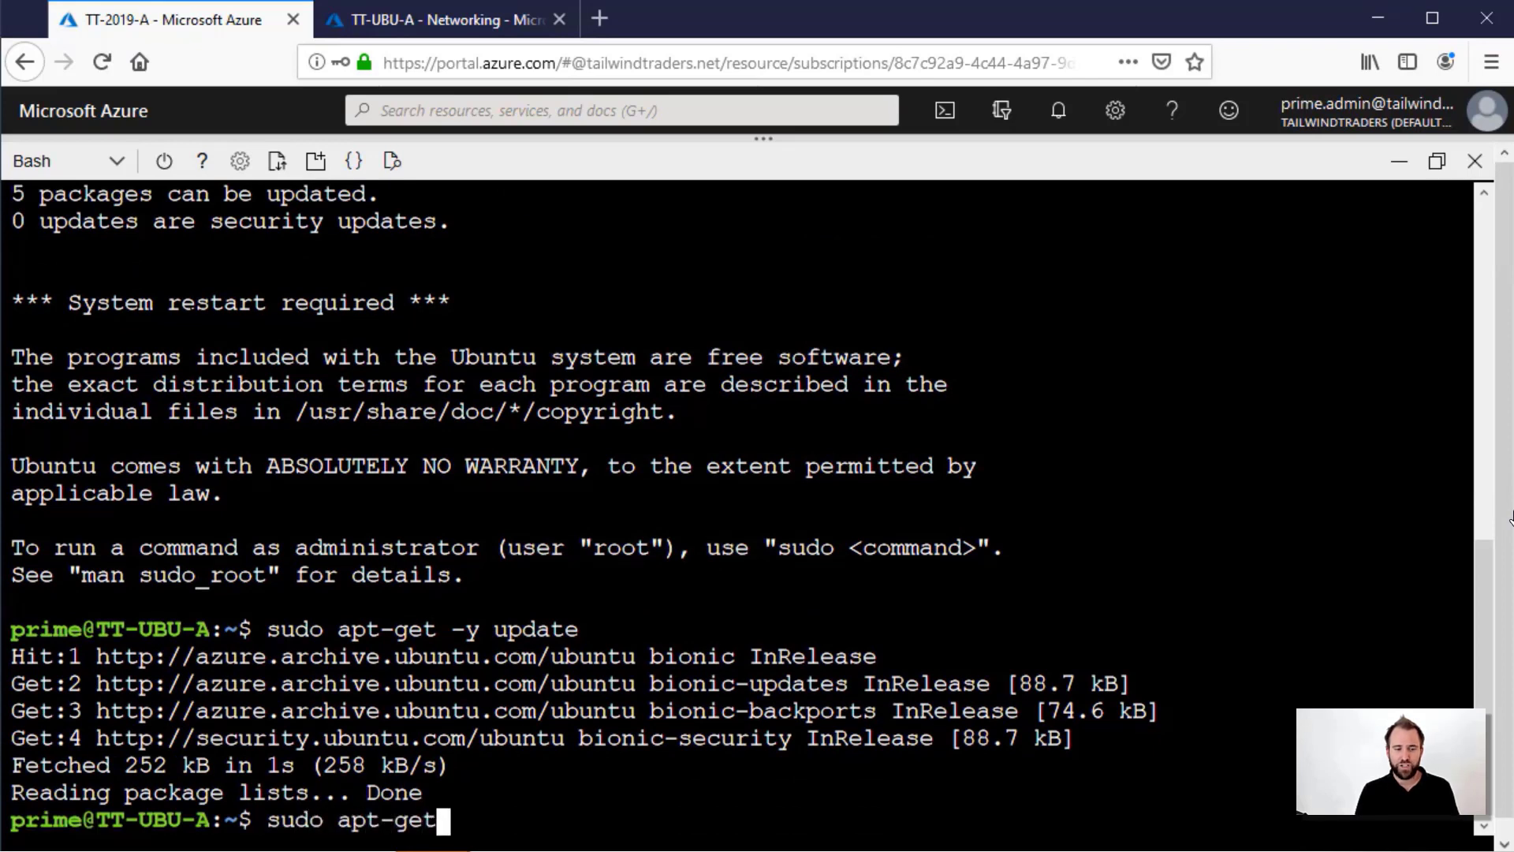
type(" -y insta")
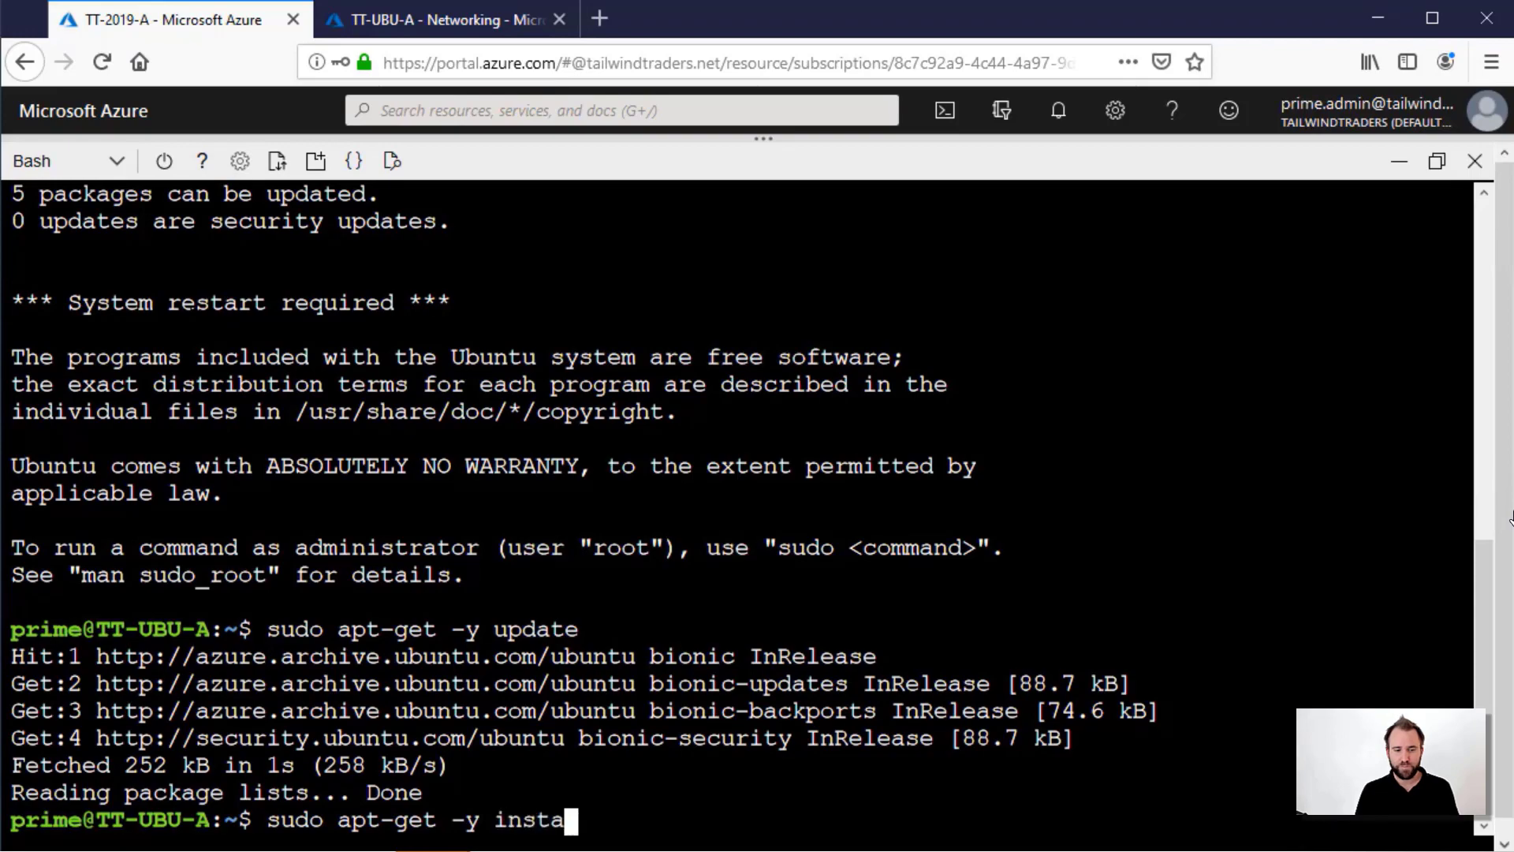
type("ll nginx")
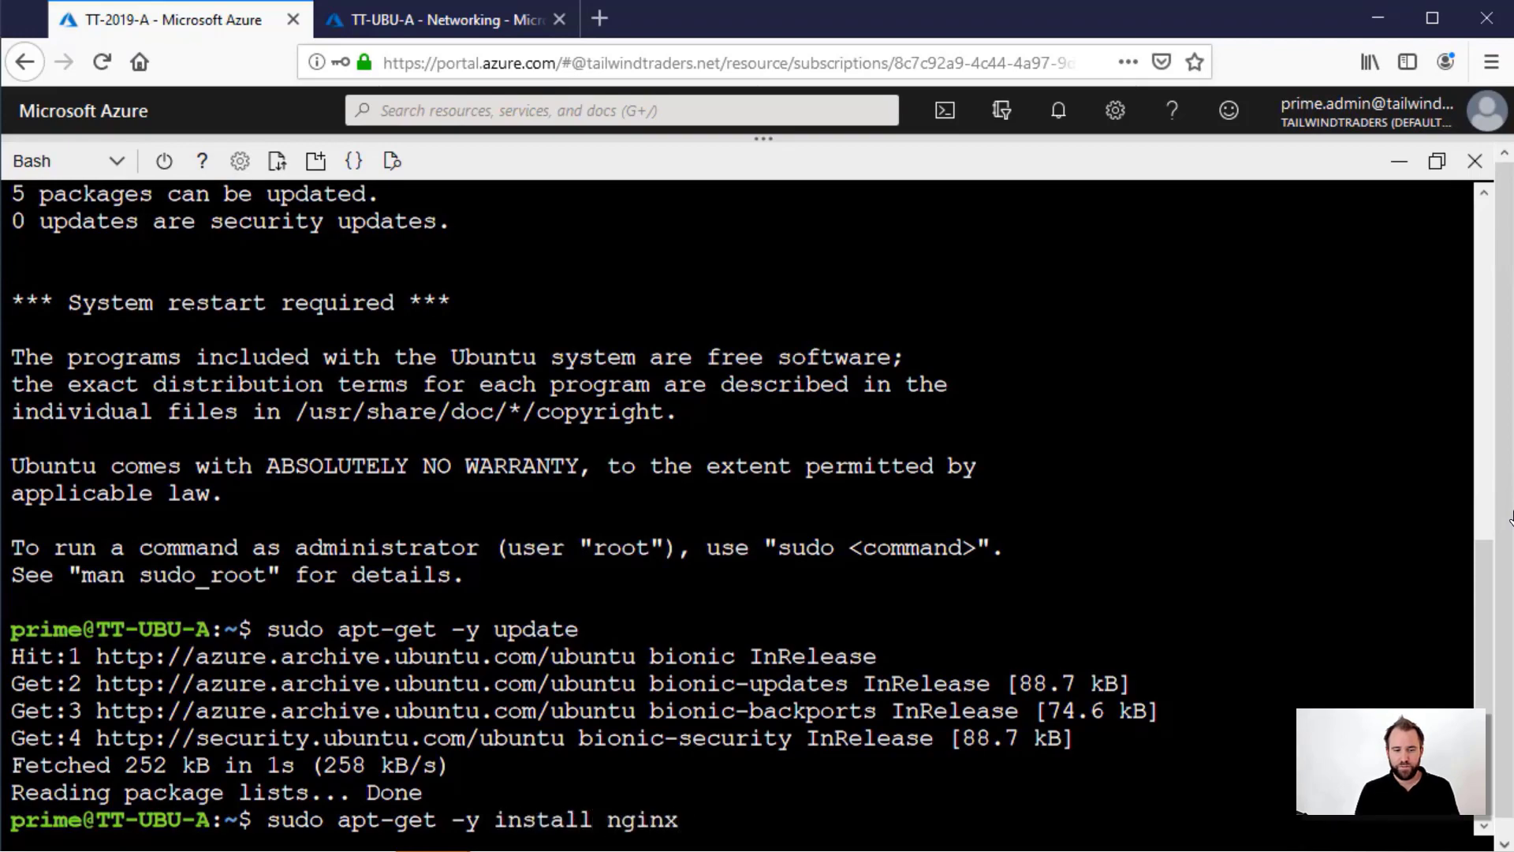
key("Return")
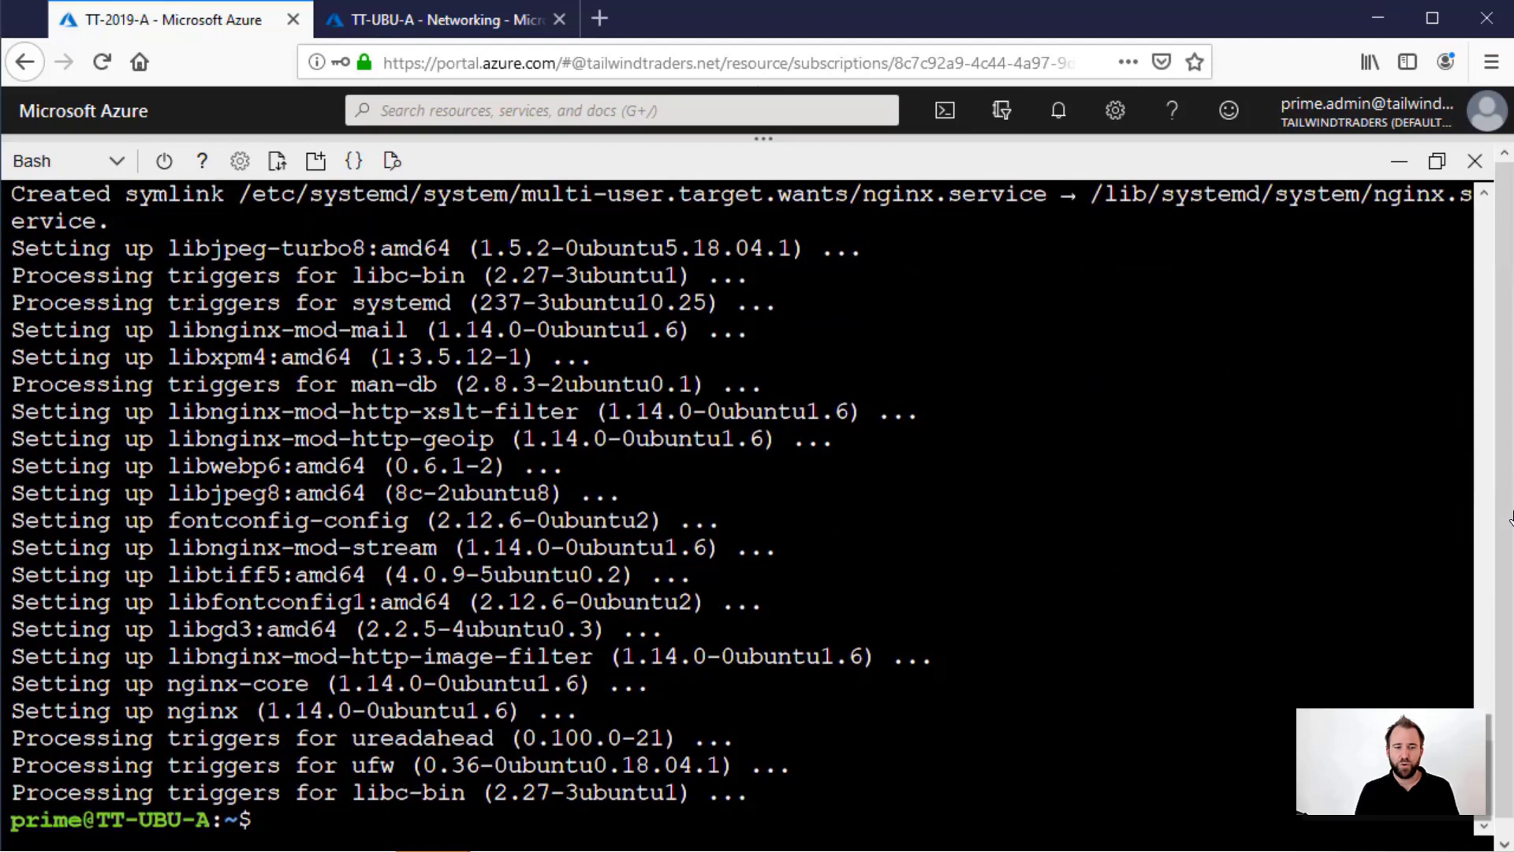
Open the change tracking of TT-UBU-A in the portal, filter the changes by nginx and review the matching entries
left_click(463, 22)
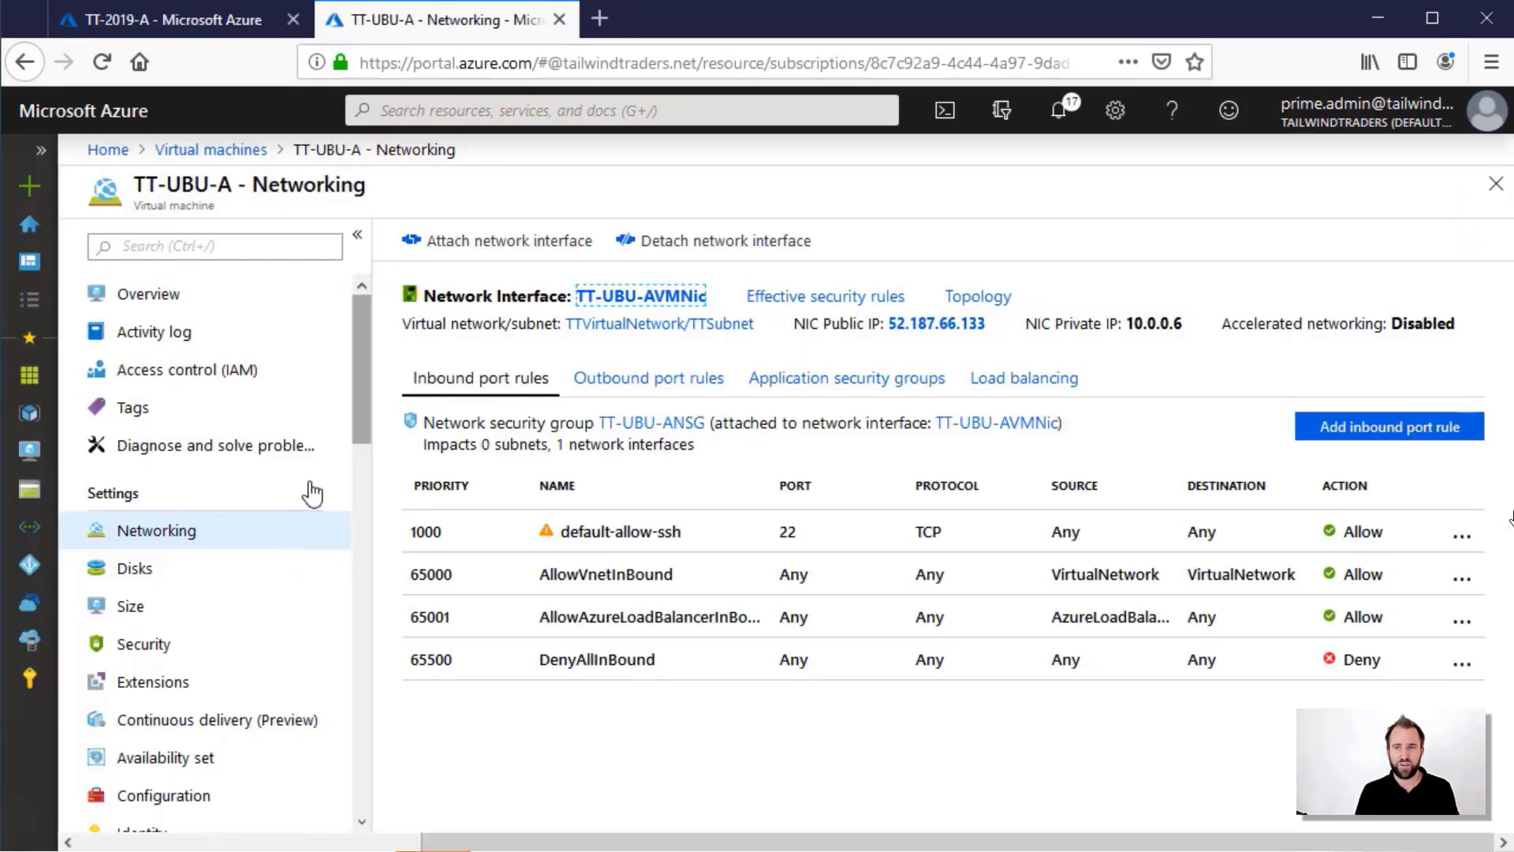
scroll(243, 531, "down", 3)
scroll(246, 533, "down", 5)
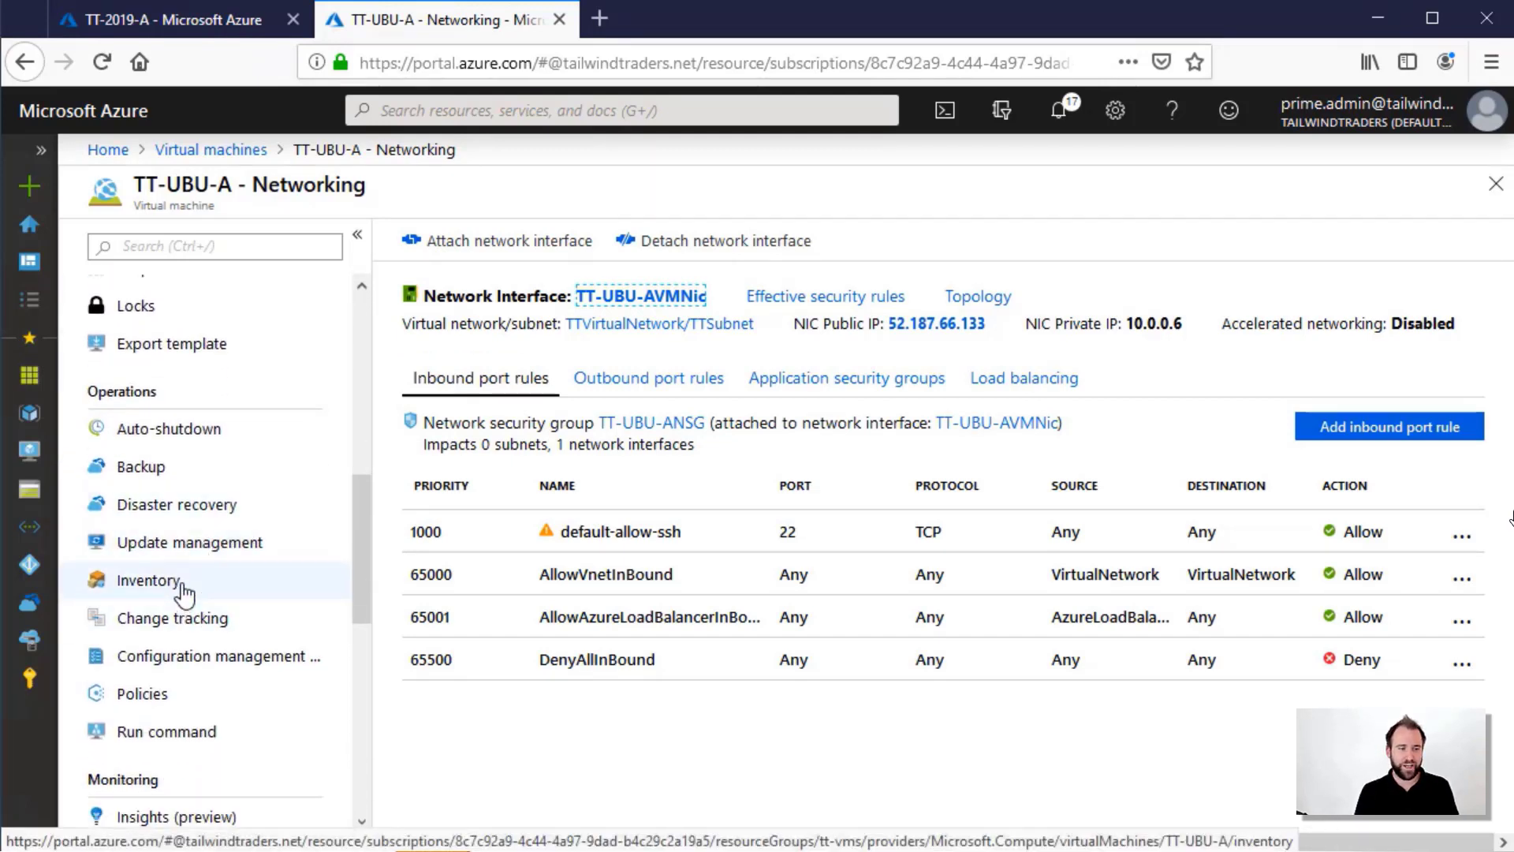
left_click(182, 623)
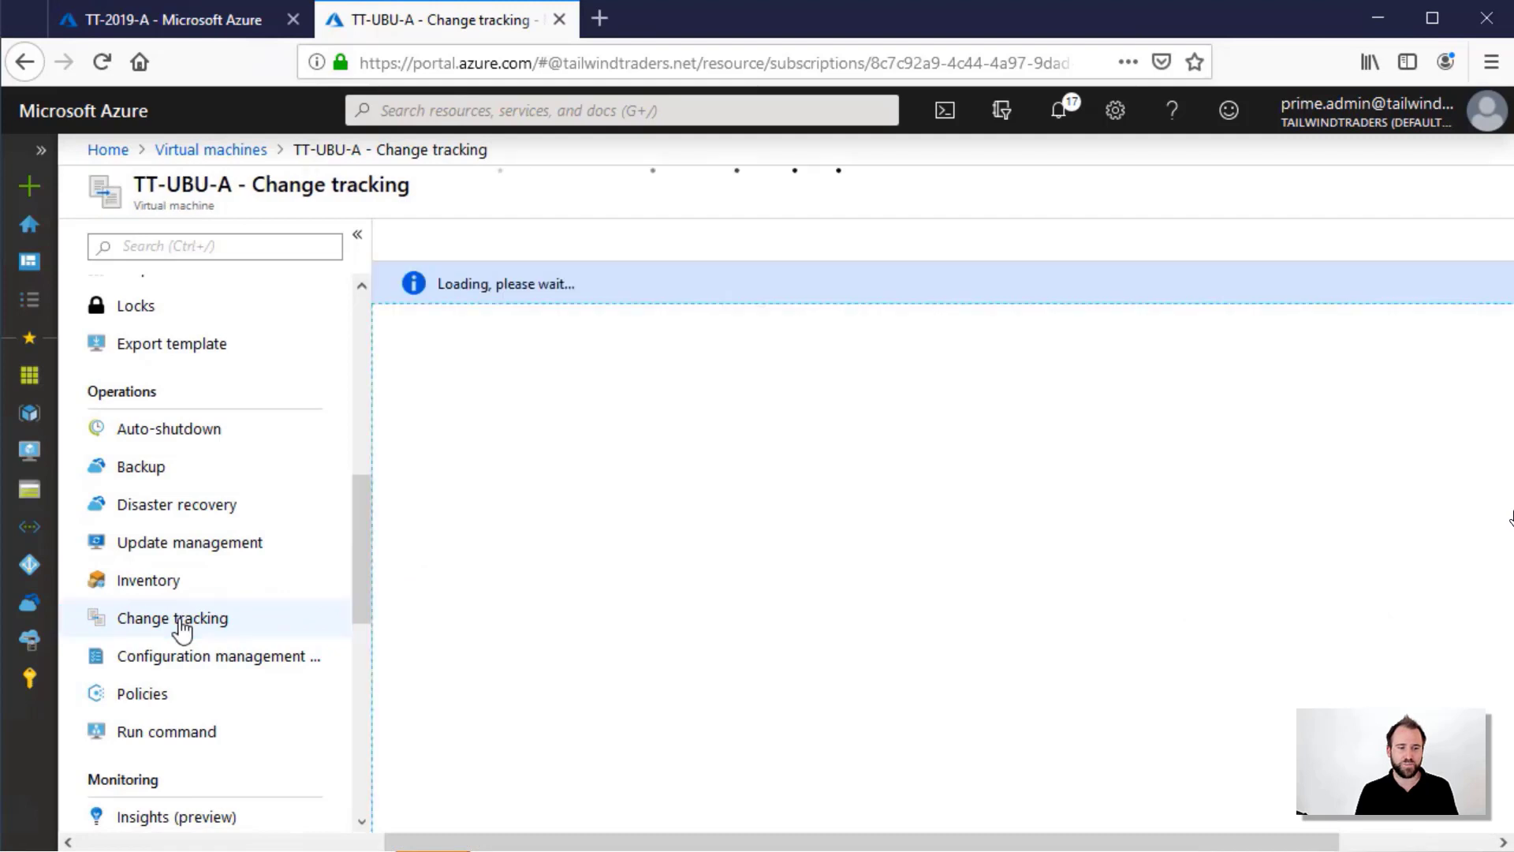
left_click(471, 734)
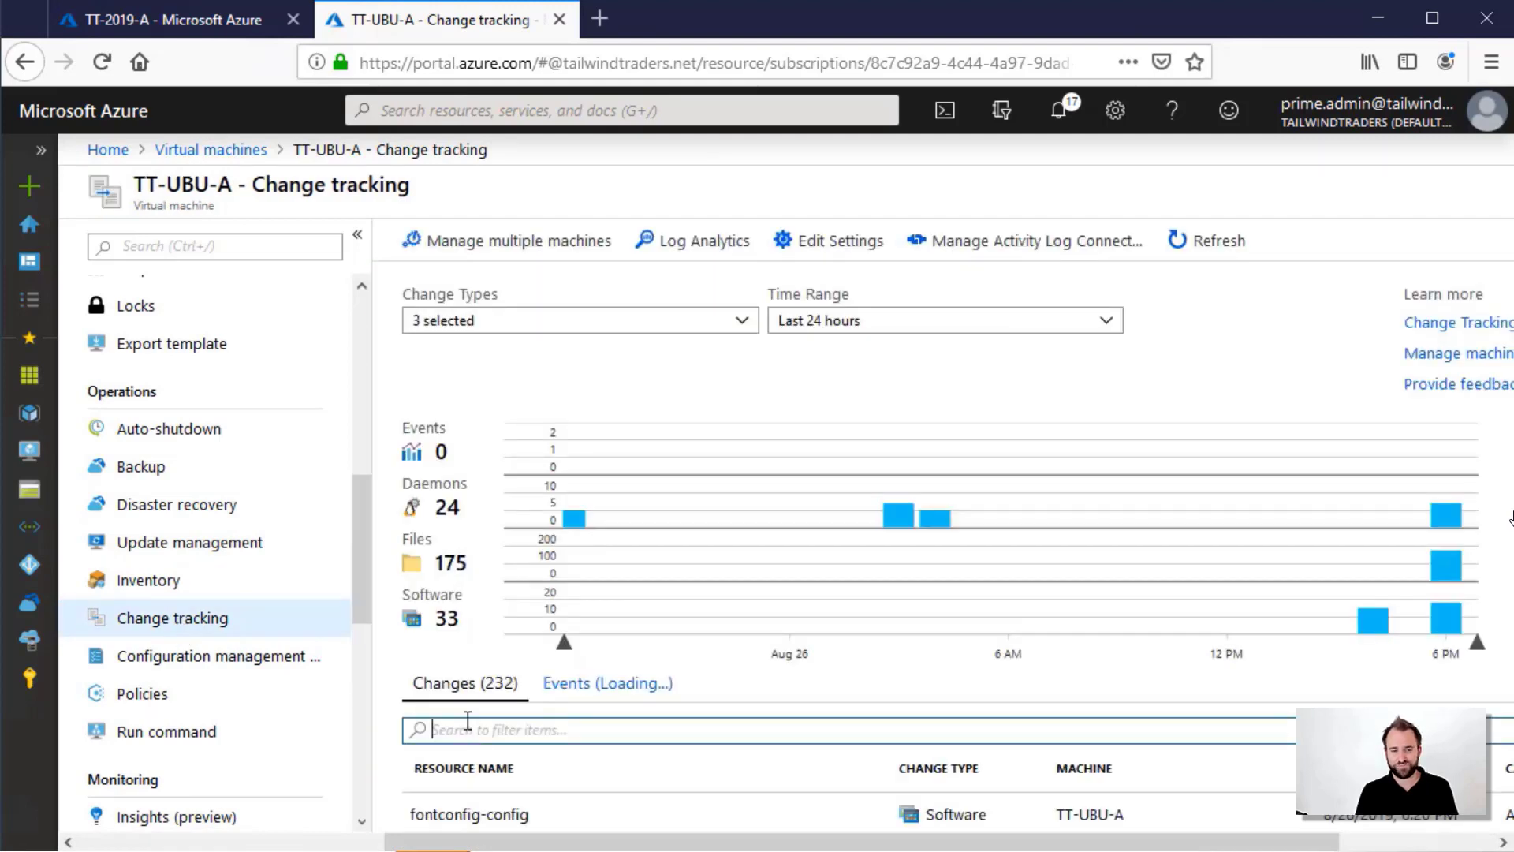
type("nginx")
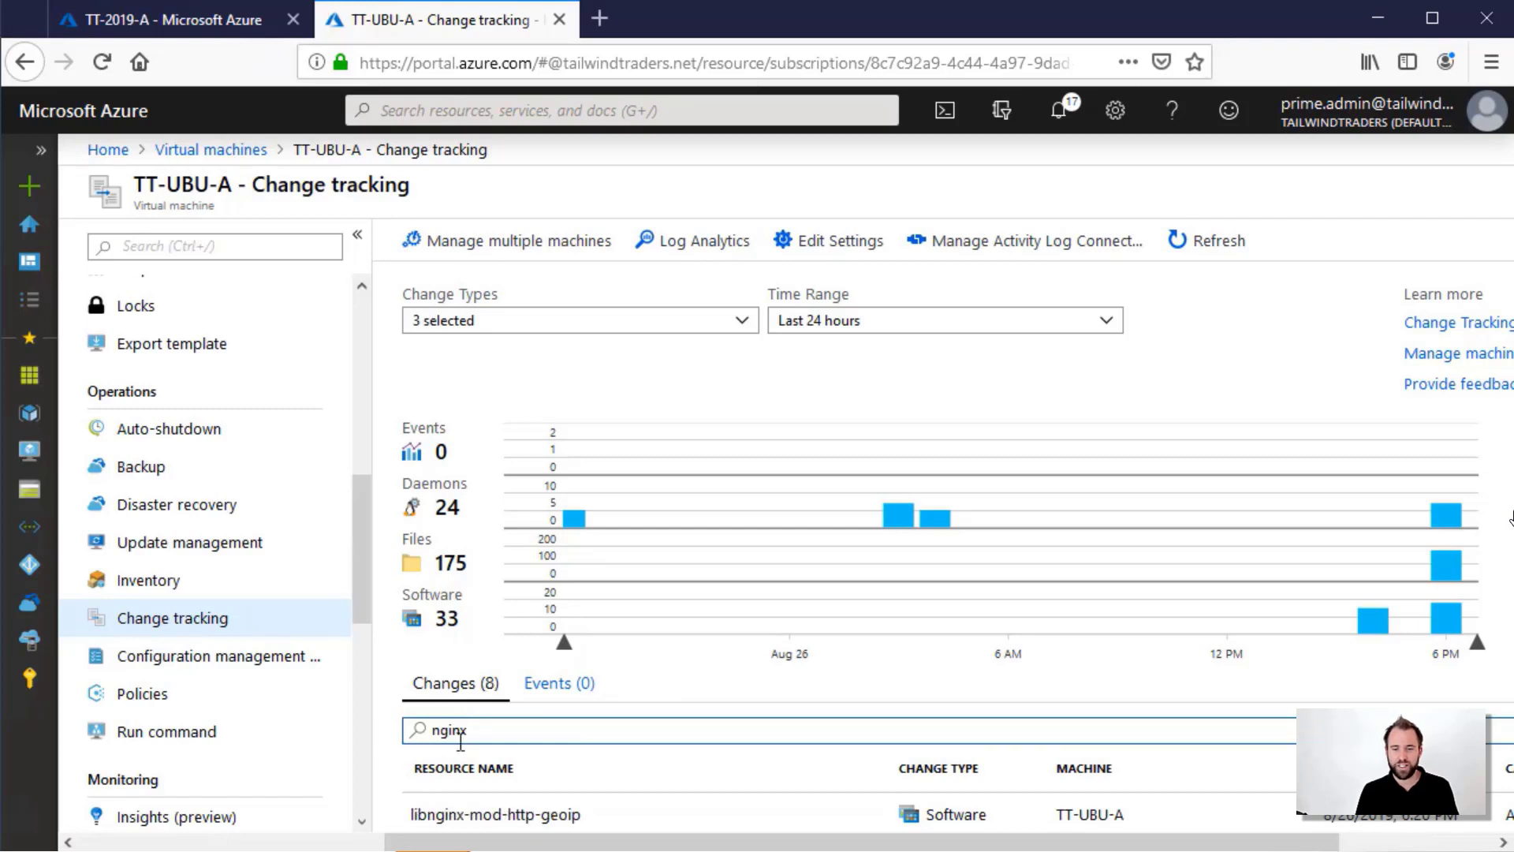
scroll(546, 770, "down", 2)
scroll(548, 781, "down", 2)
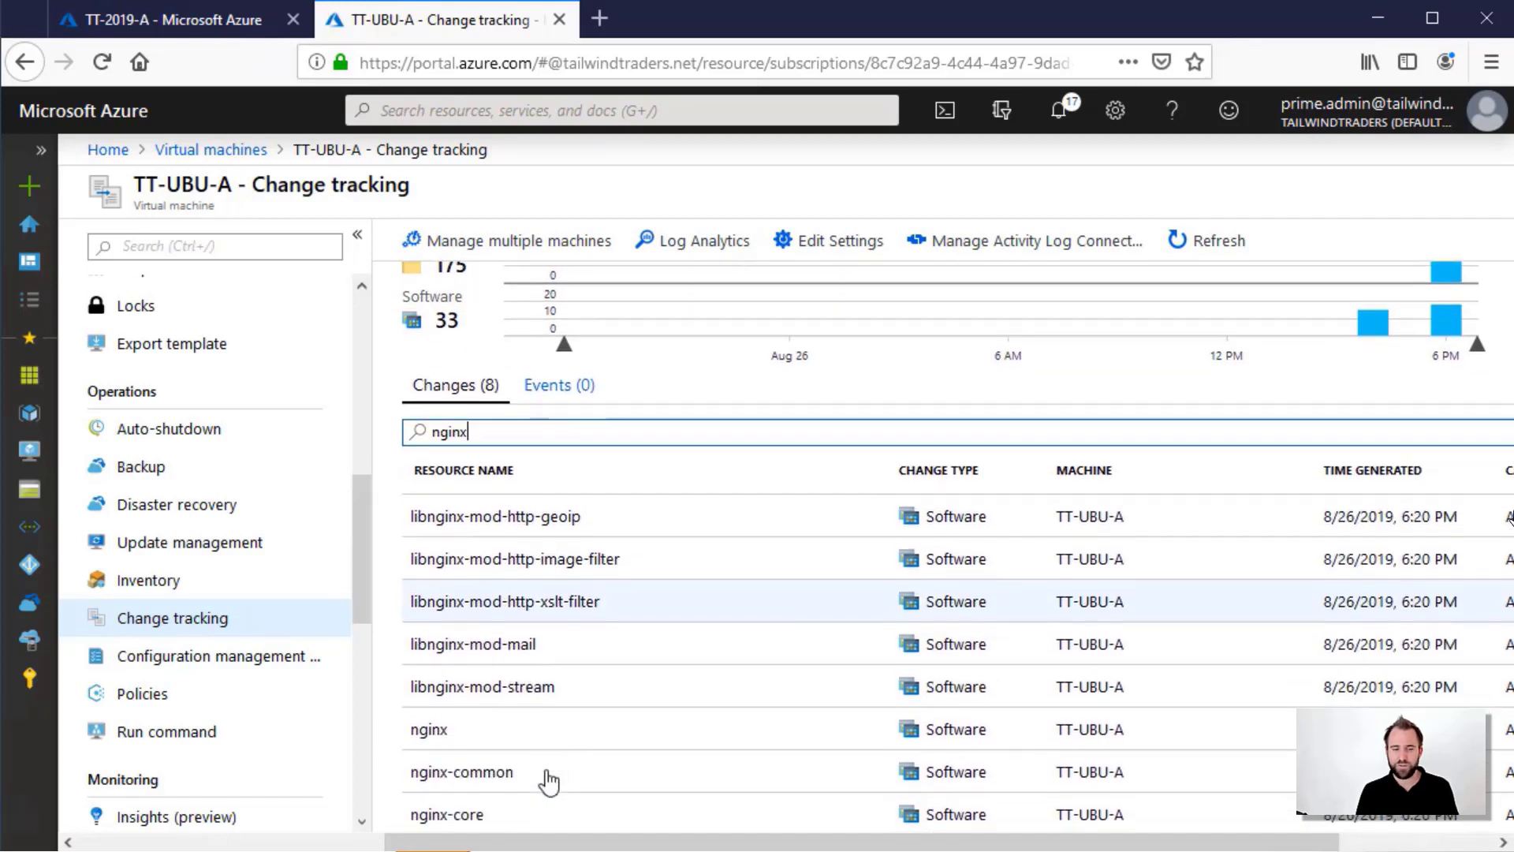